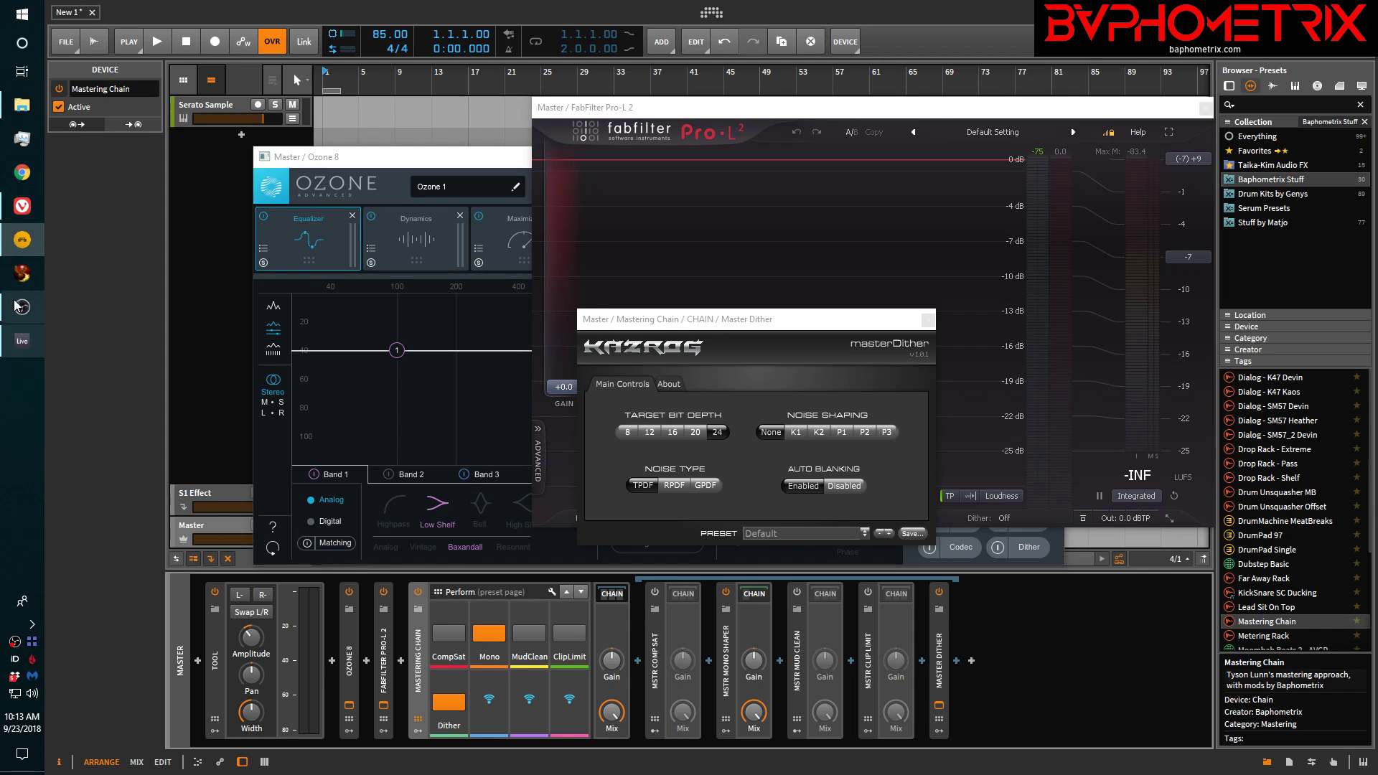
- Switch to the Vivaldi browser and read Baphy's Thoughts About Loudness and Dithering down to the "Why does dithering matter?" section
click(22, 206)
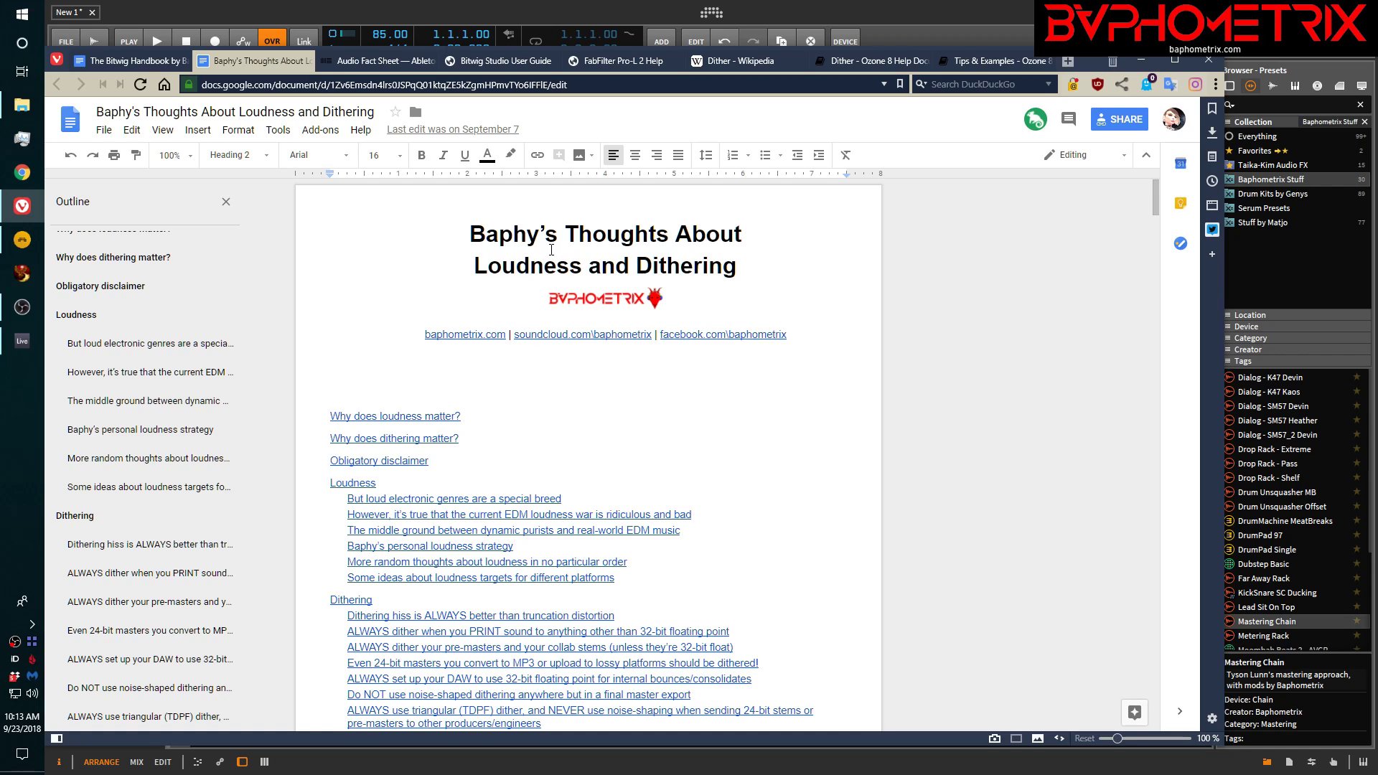
click(142, 63)
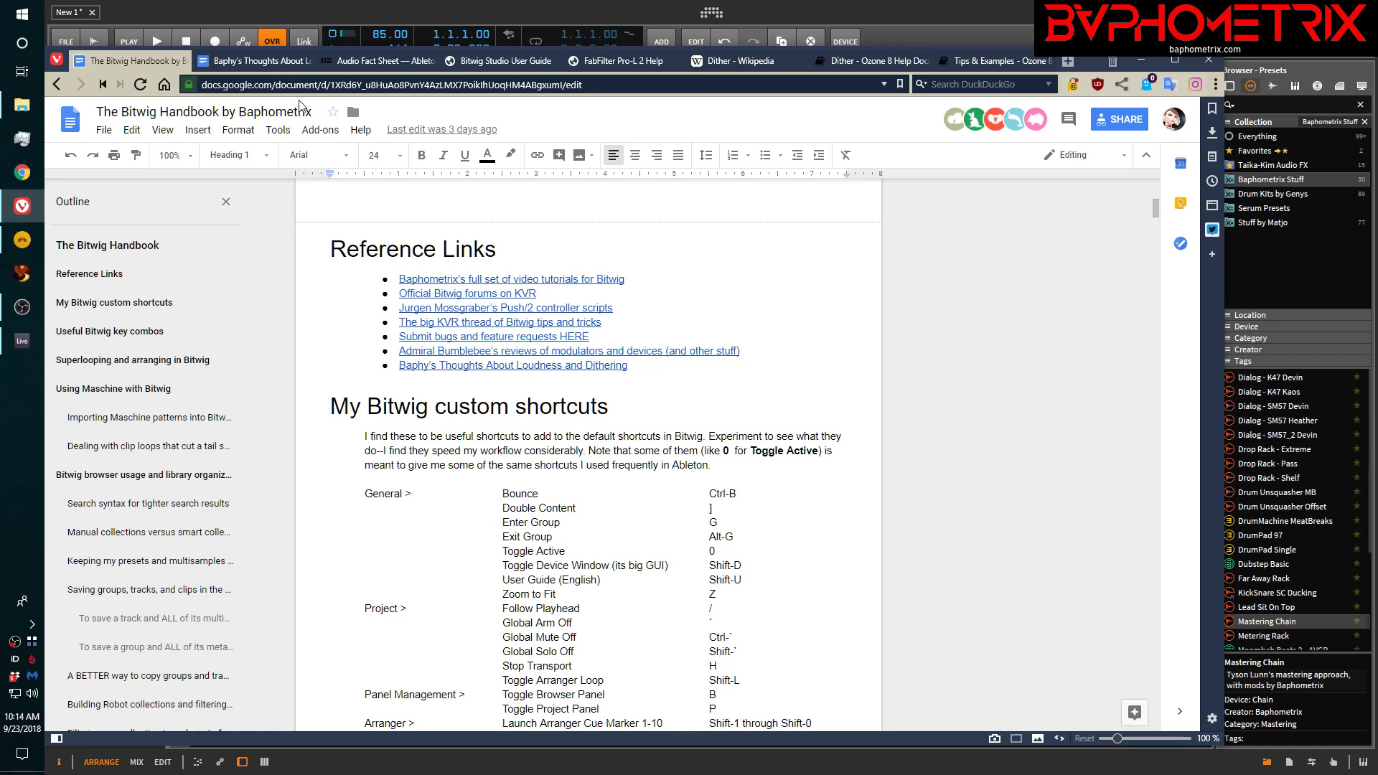
click(231, 59)
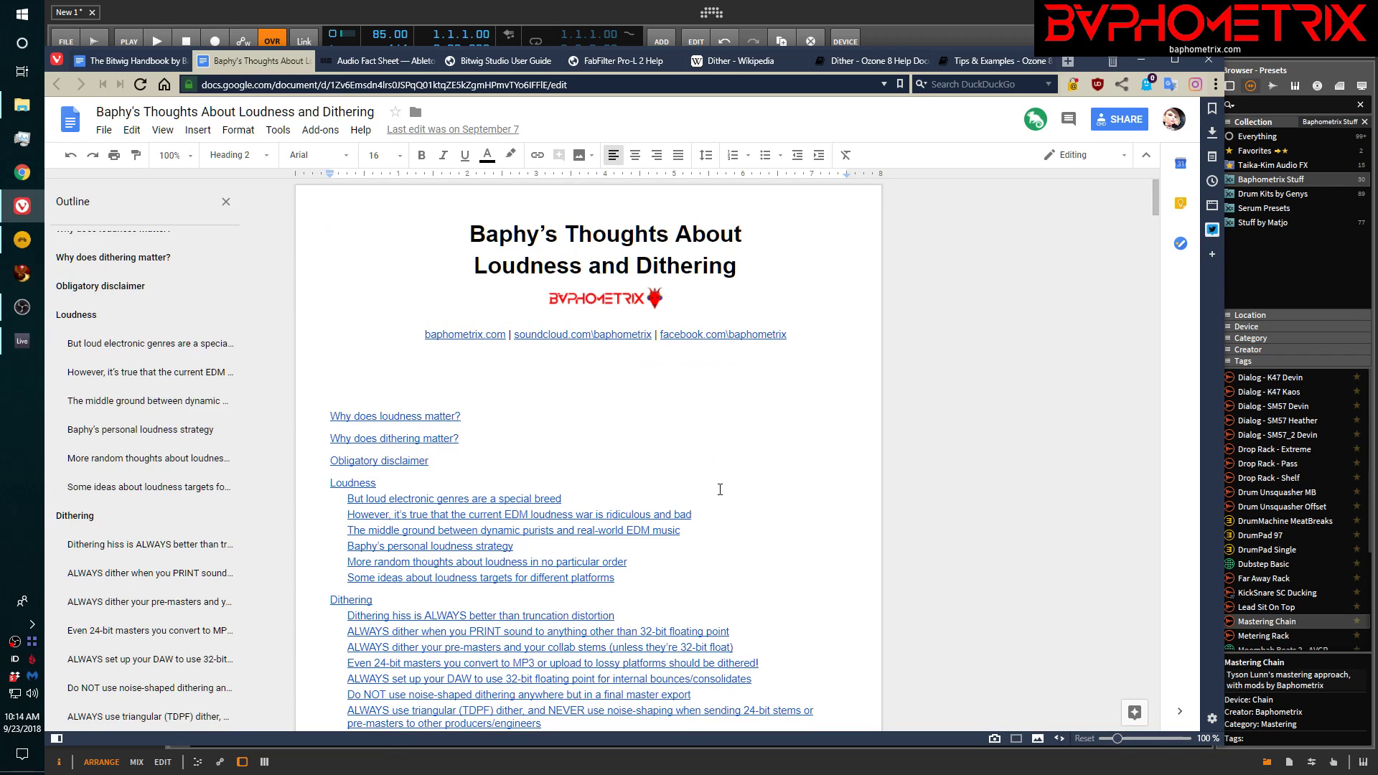
scroll(719, 490, down, 1)
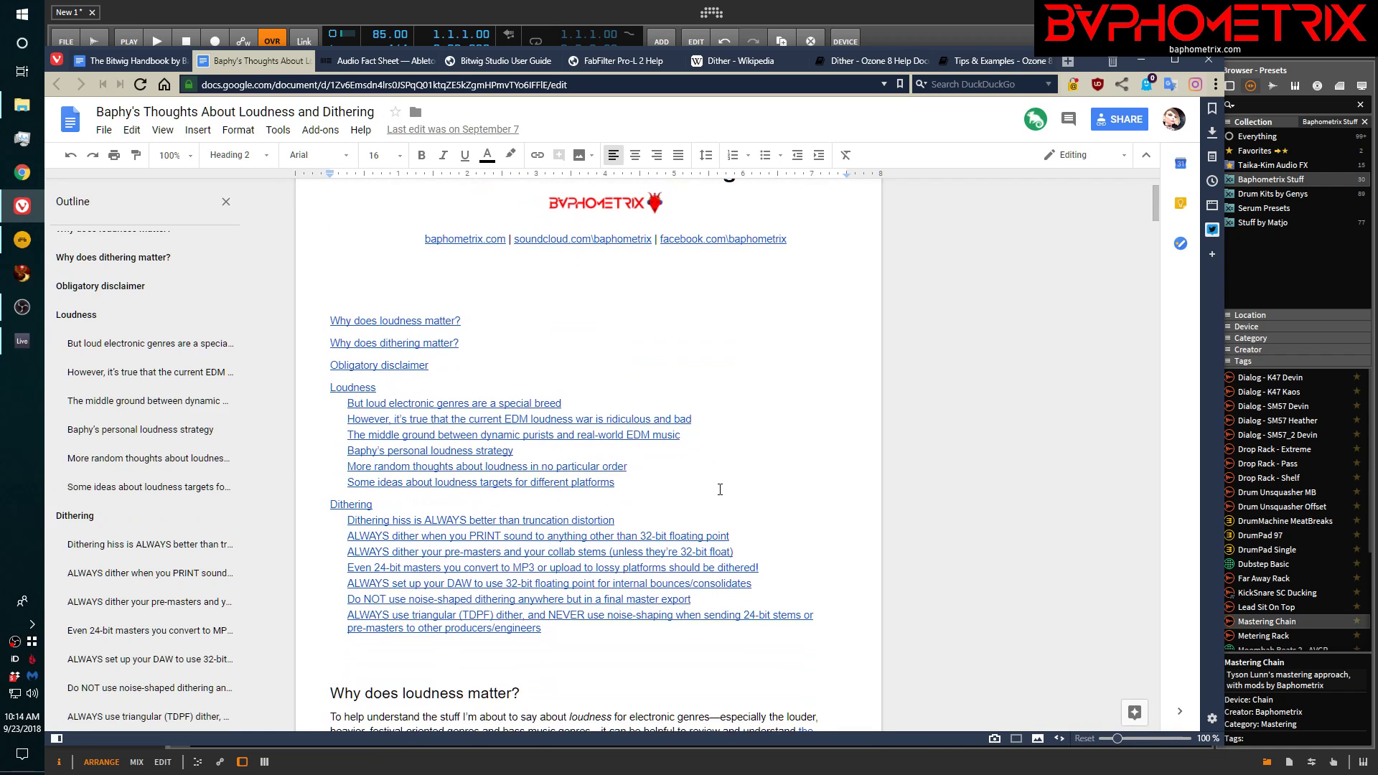
scroll(720, 490, down, 3)
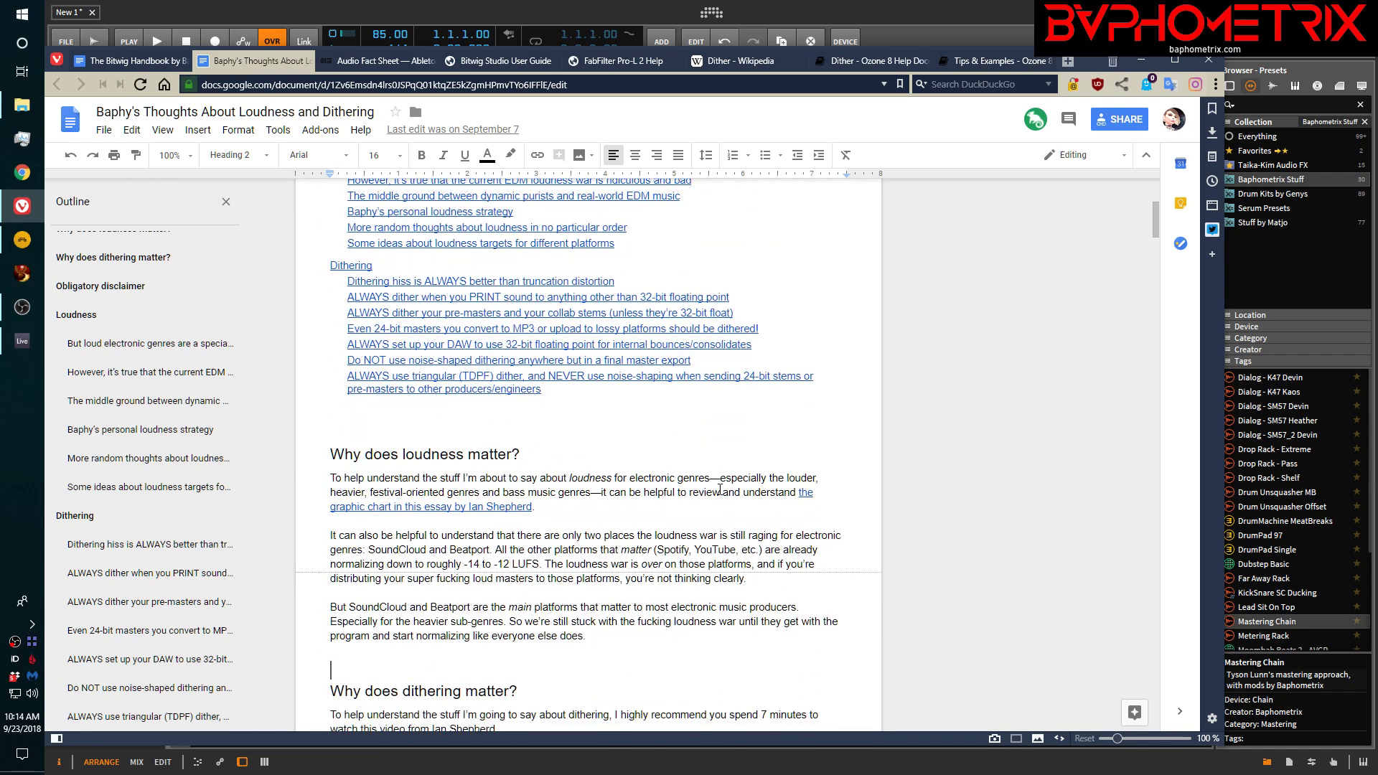
scroll(719, 489, down, 7)
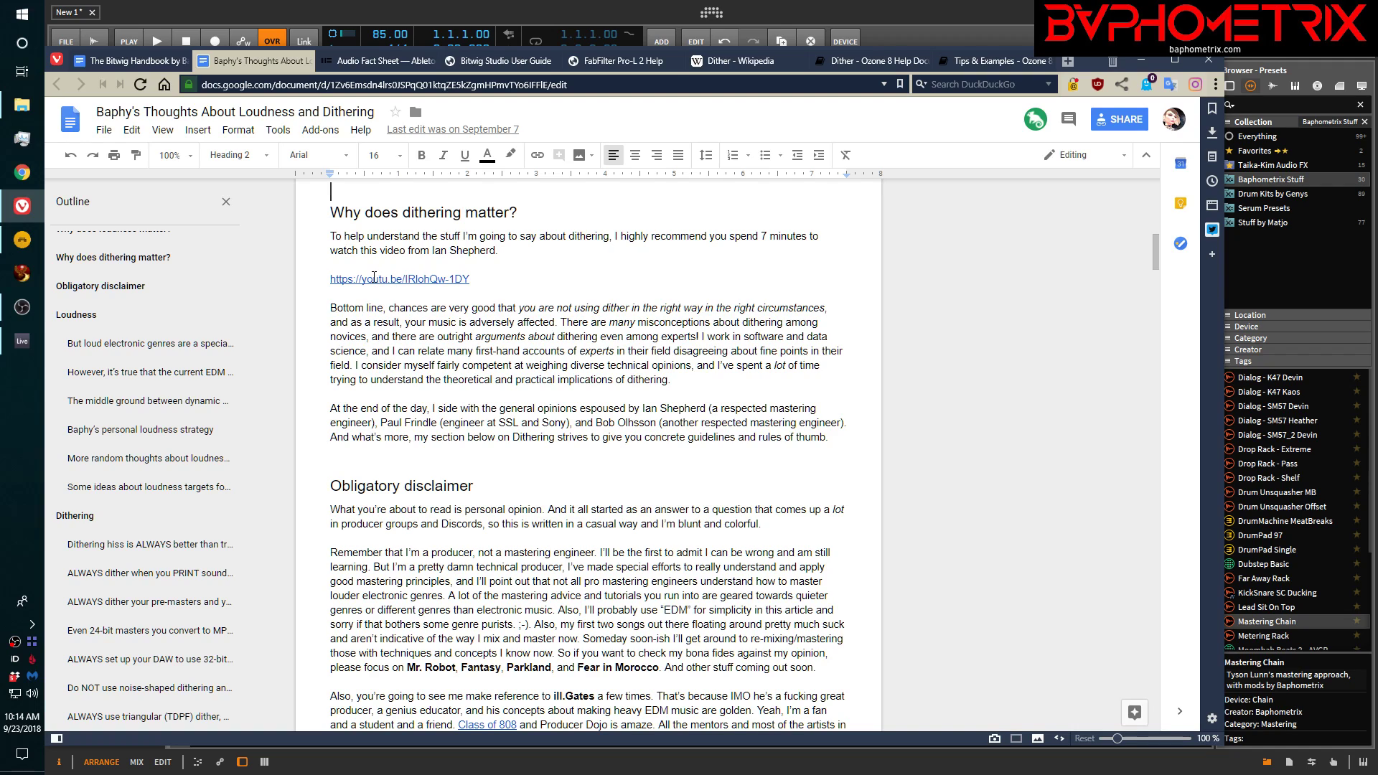
- Open the YouTube video linked under "Why does dithering matter?", pause it, and close it to return to the document
click(374, 279)
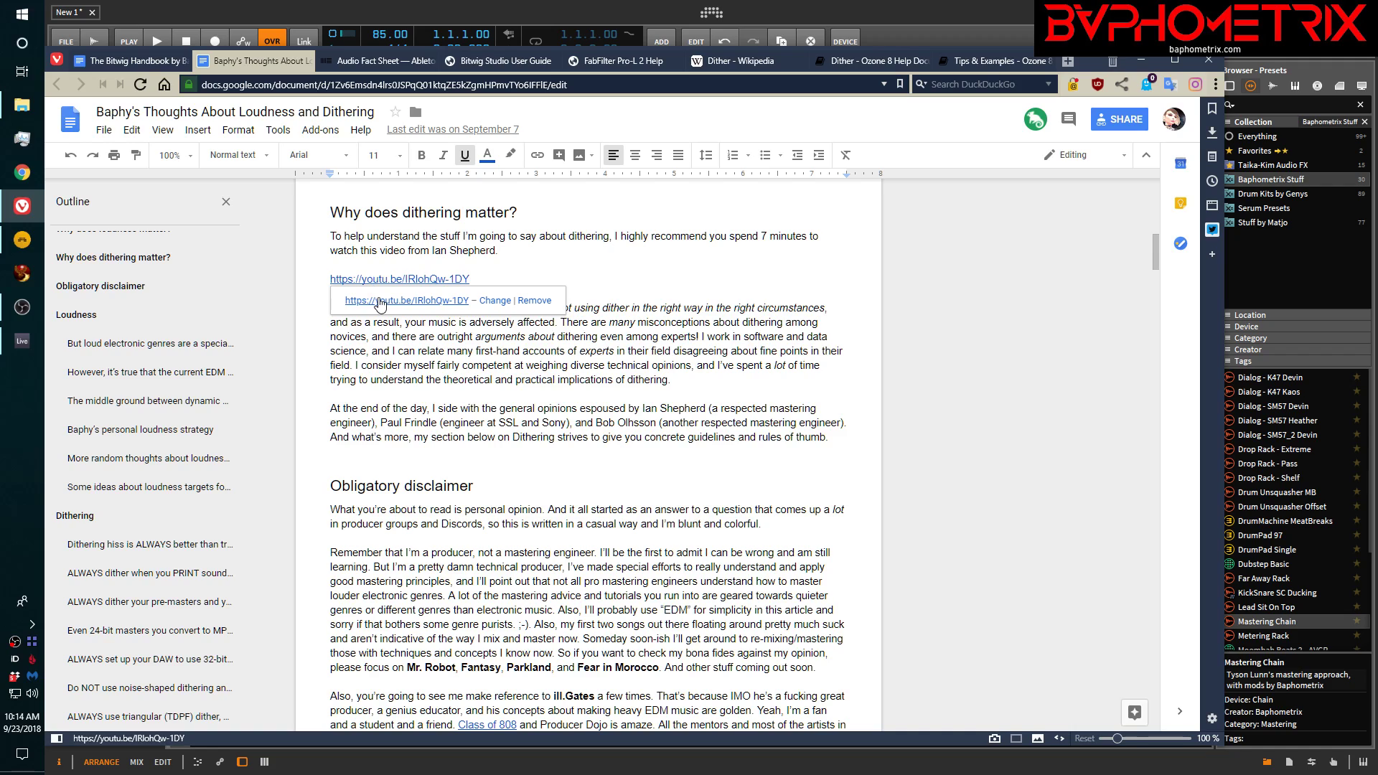
click(379, 301)
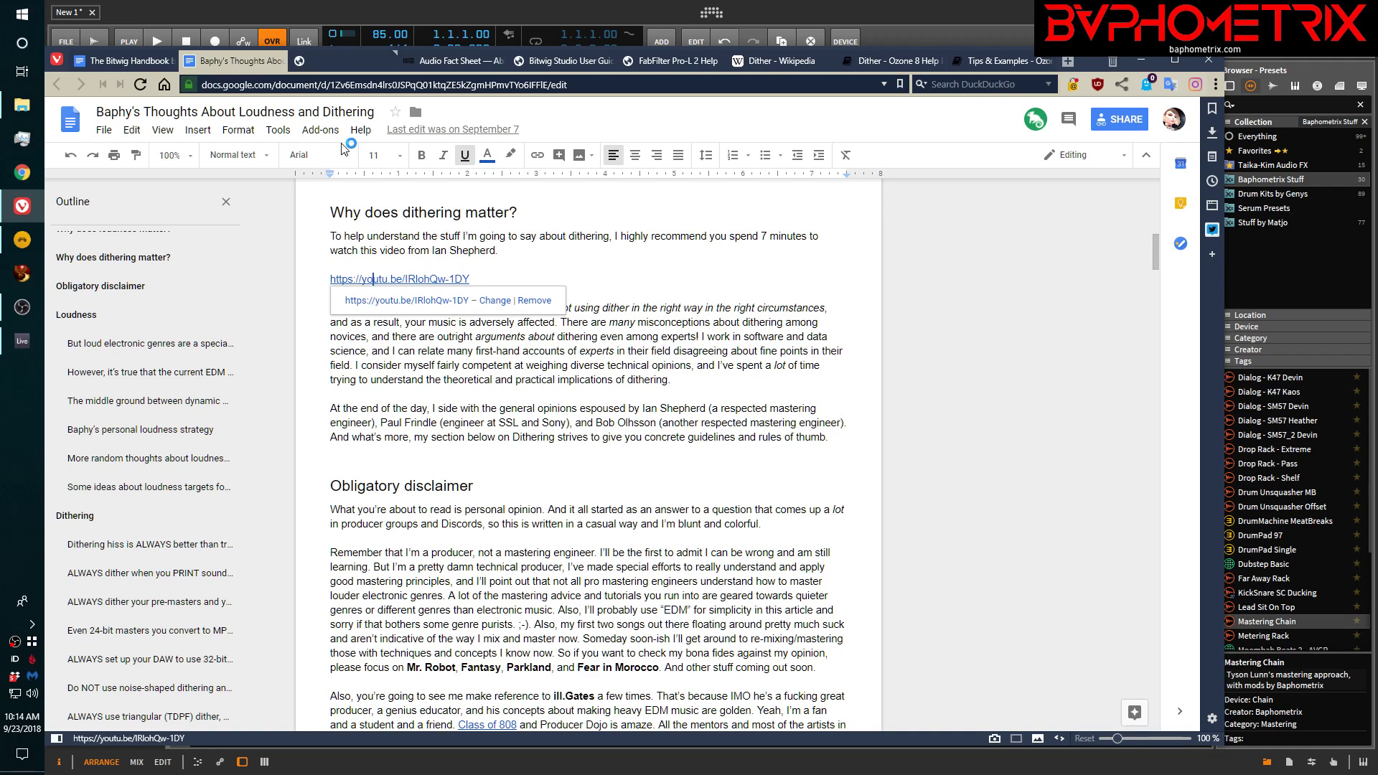
click(331, 63)
click(87, 591)
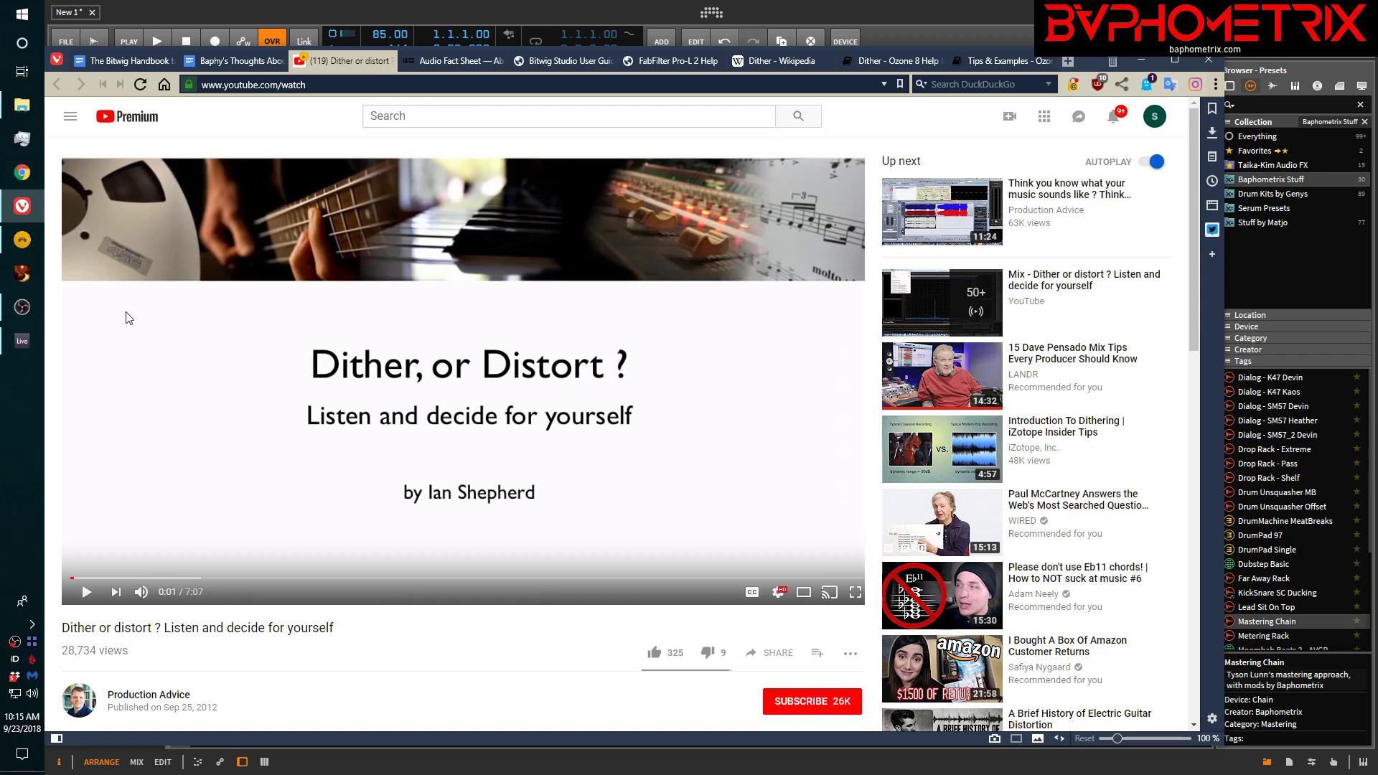
click(392, 61)
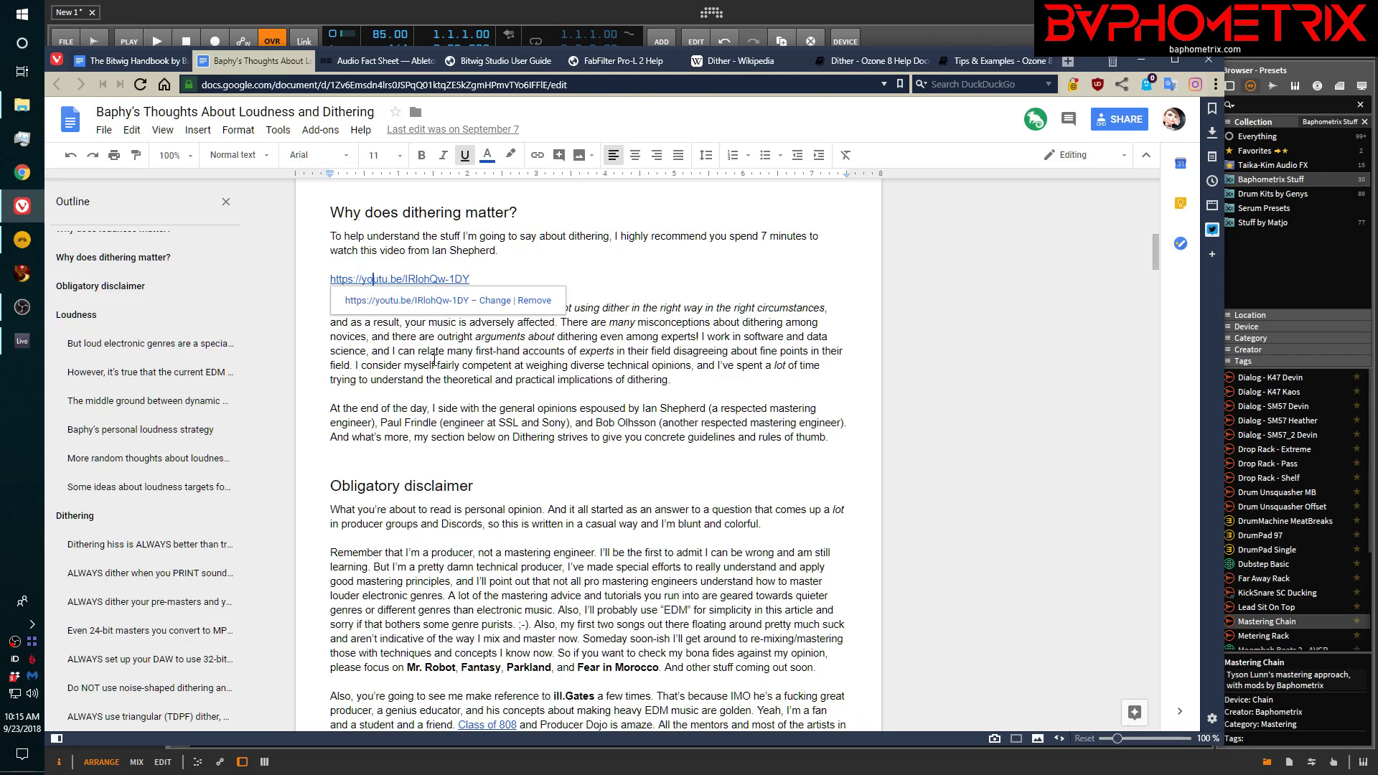
click(434, 359)
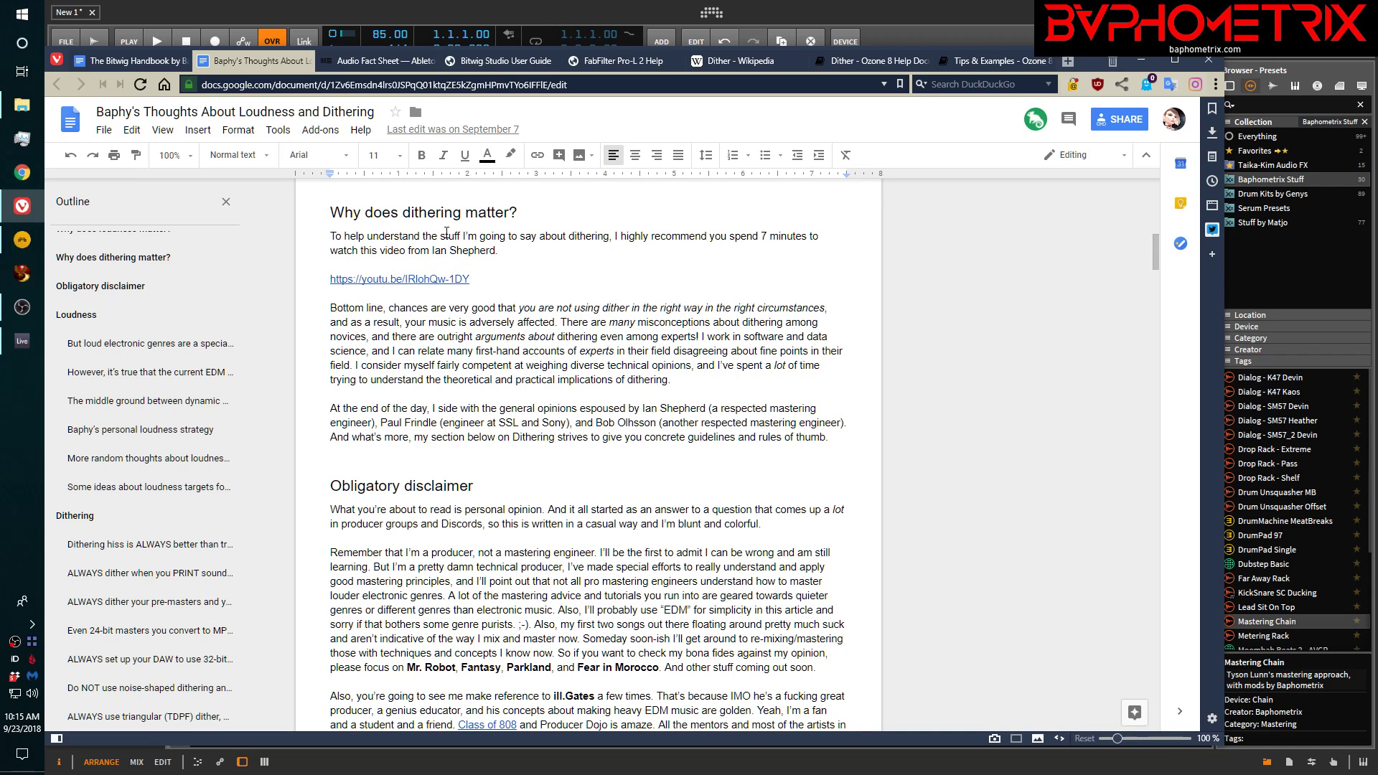
- In Ableton's Audio Fact Sheet, highlight the 32.3.4 Dithering passages on never applying dither more than once and on mastering and finalizing
mouse_move(365, 69)
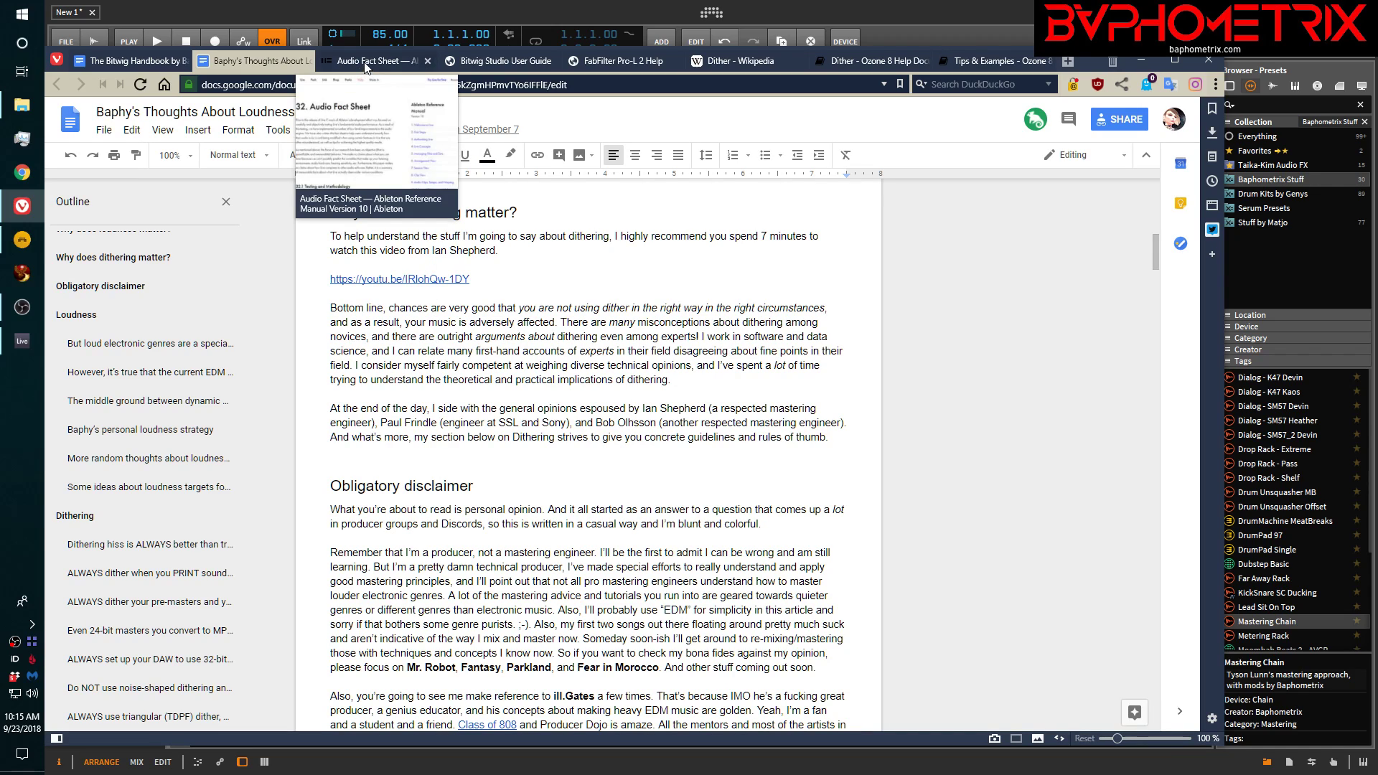
click(365, 63)
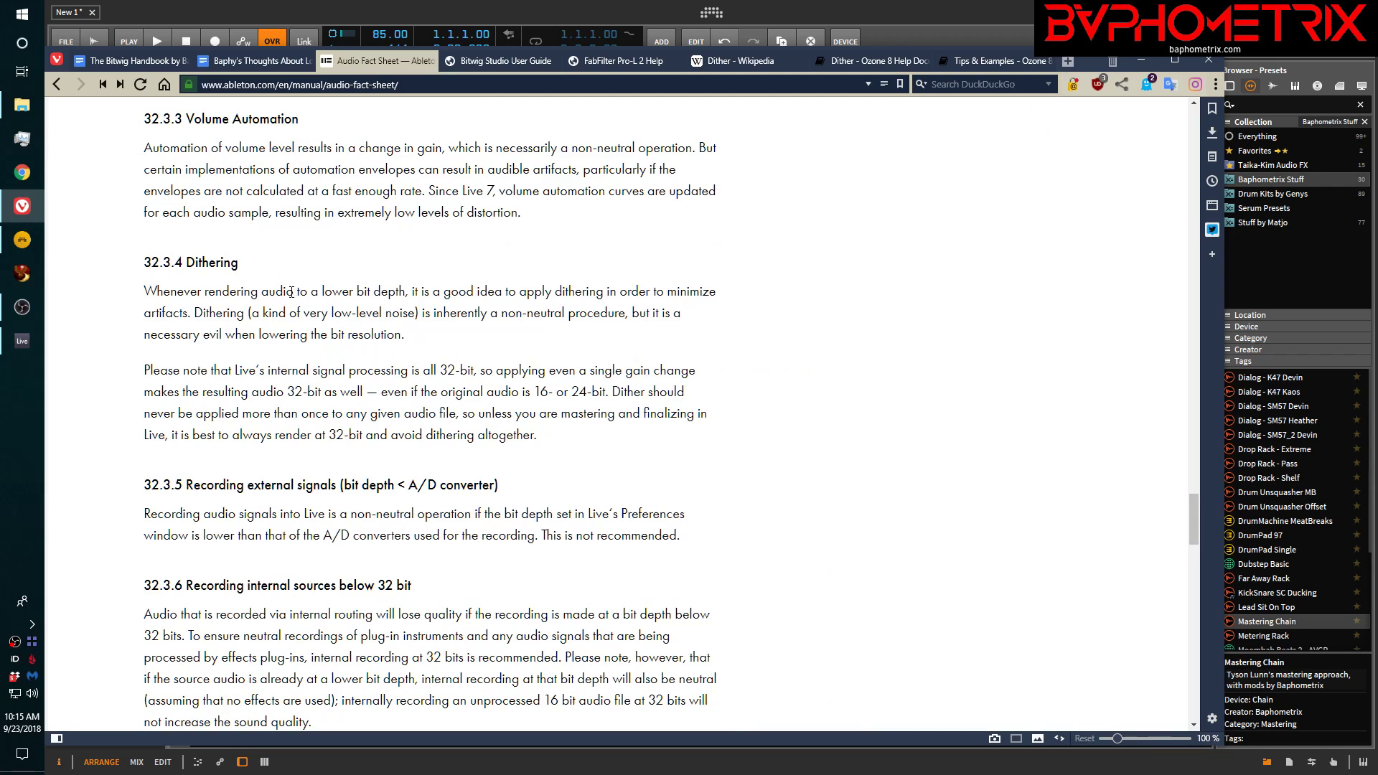
drag(142, 266, 243, 273)
click(267, 339)
drag(614, 393, 460, 416)
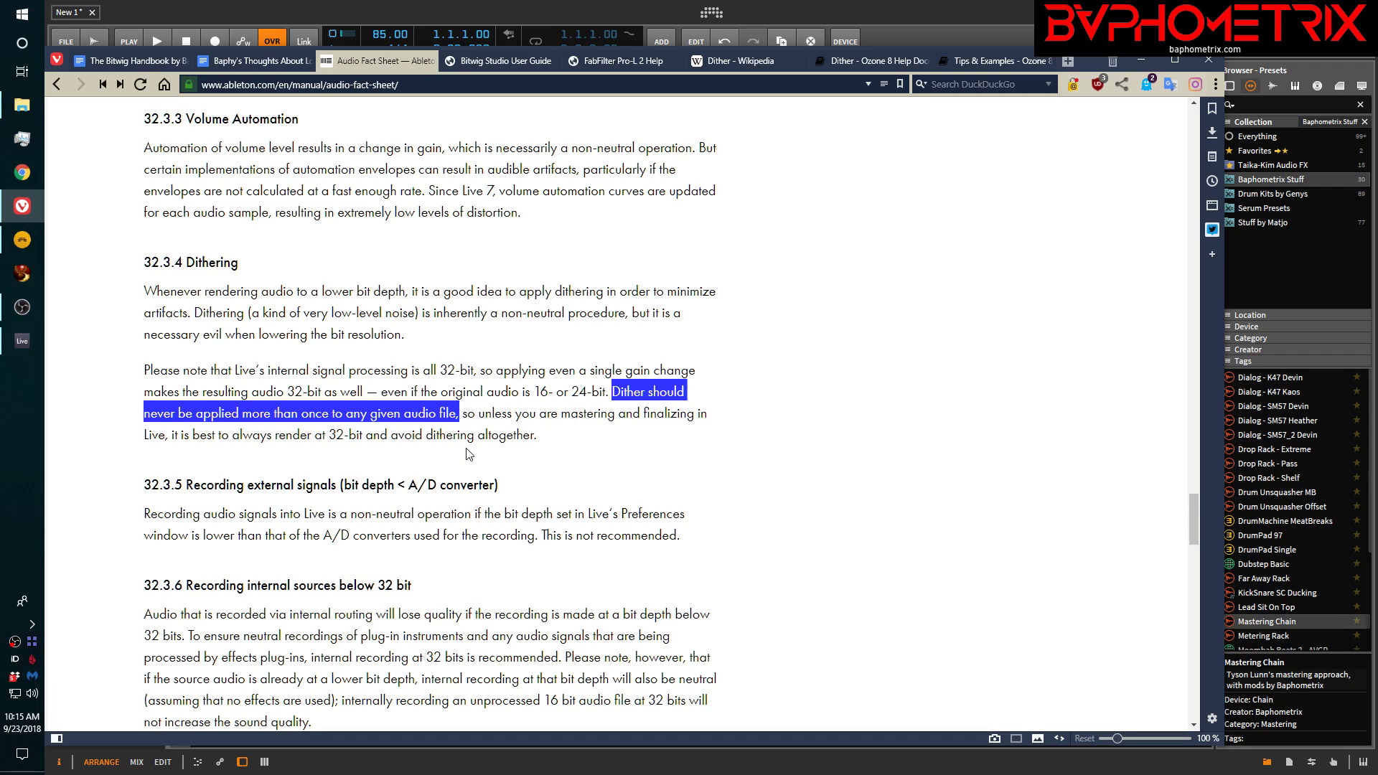
click(529, 418)
drag(538, 415, 707, 420)
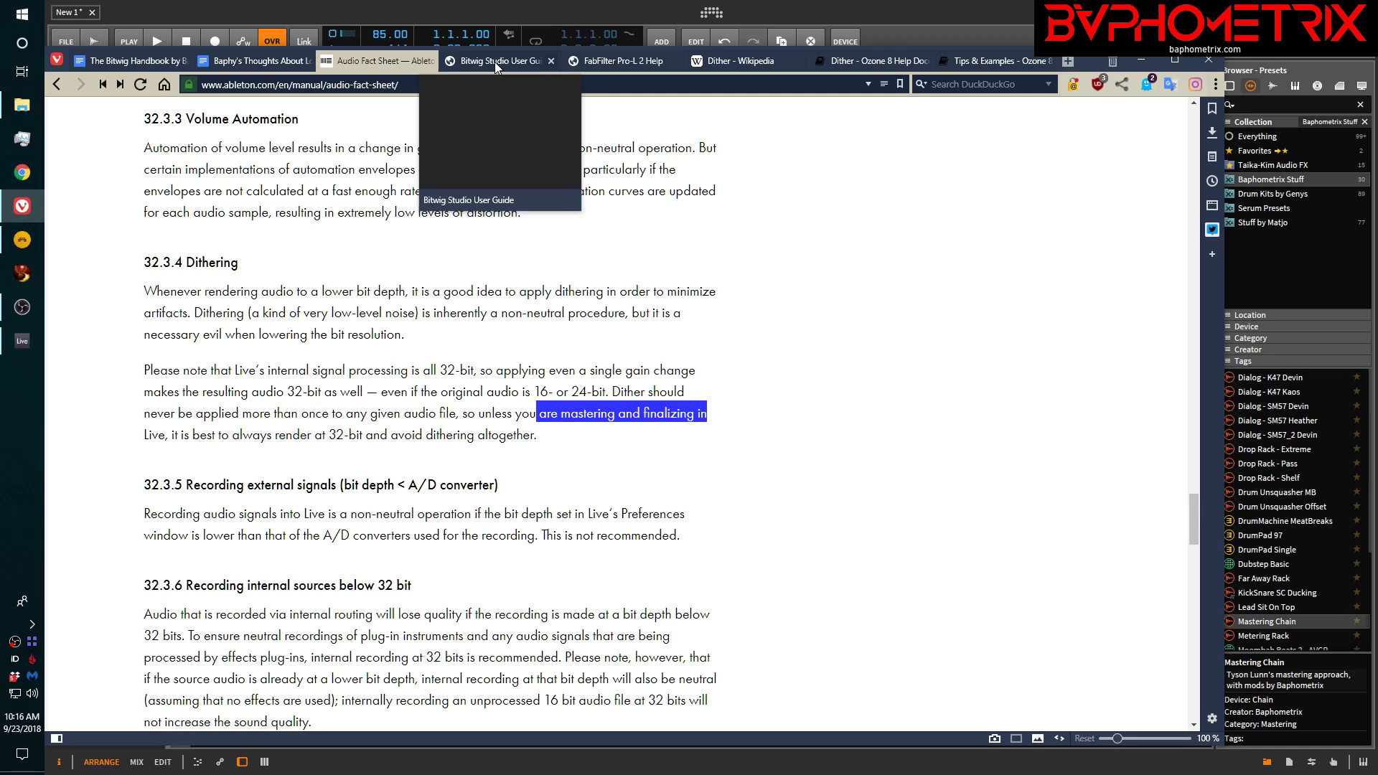
- Review the dithering section of the FabFilter Pro-L 2 manual, highlighting the Myths and facts point about dithering more than once
click(603, 60)
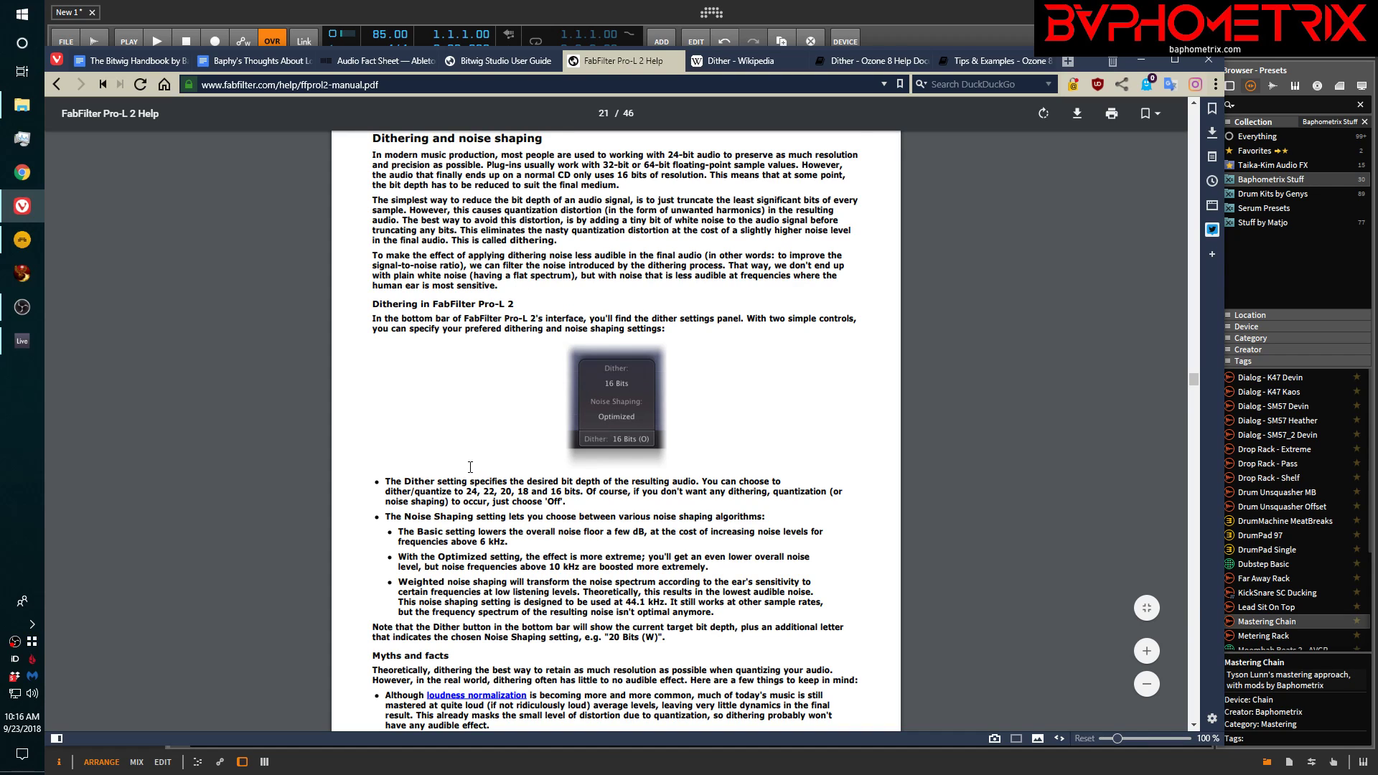
scroll(470, 466, down, 3)
scroll(470, 467, down, 2)
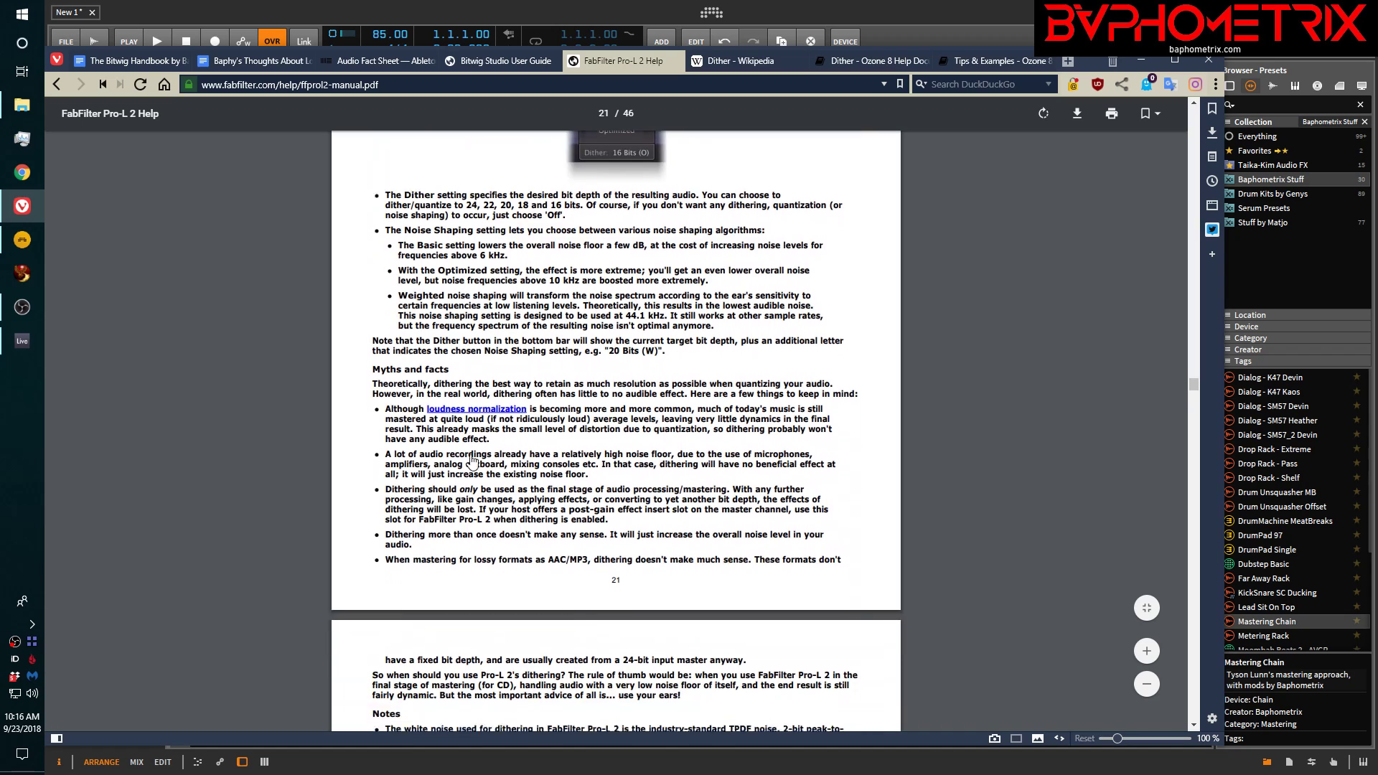
scroll(472, 462, down, 2)
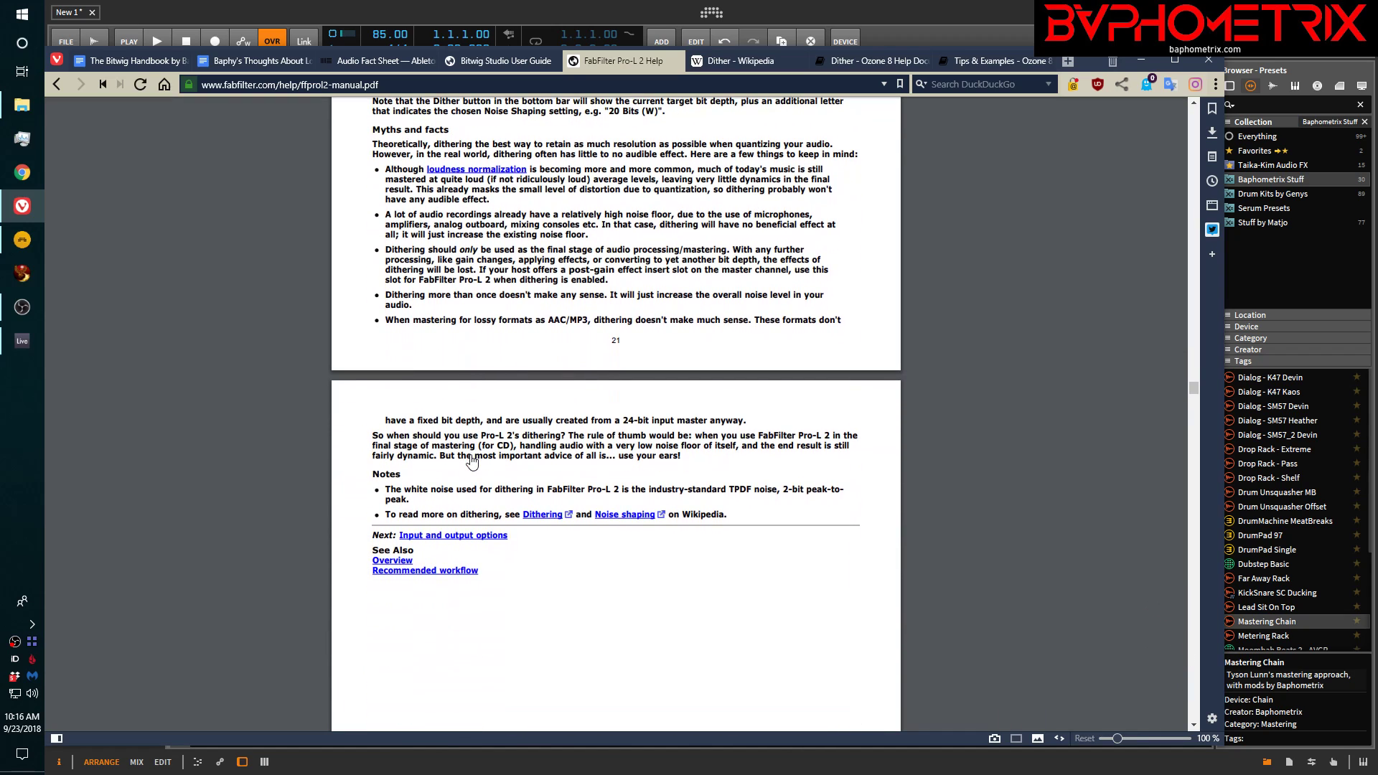
scroll(472, 461, up, 1)
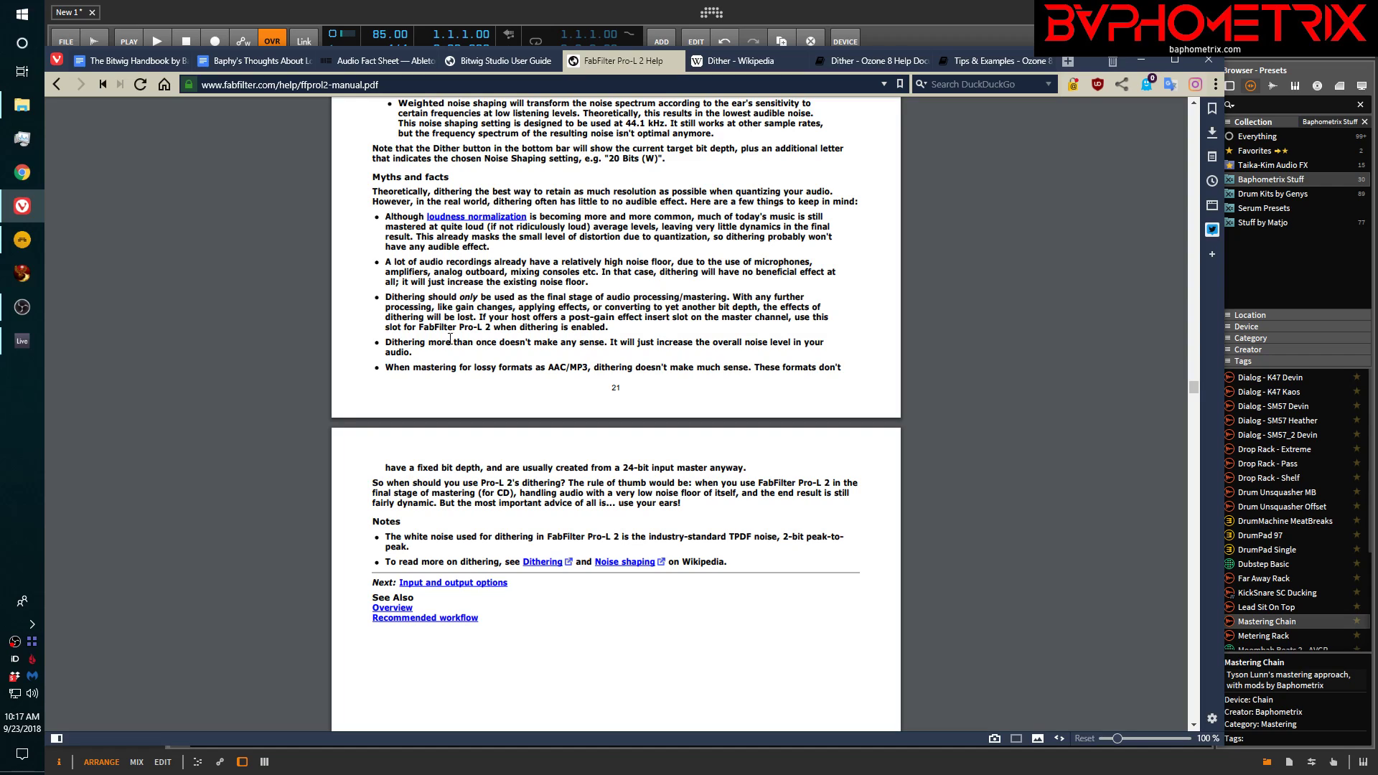
drag(452, 339, 656, 352)
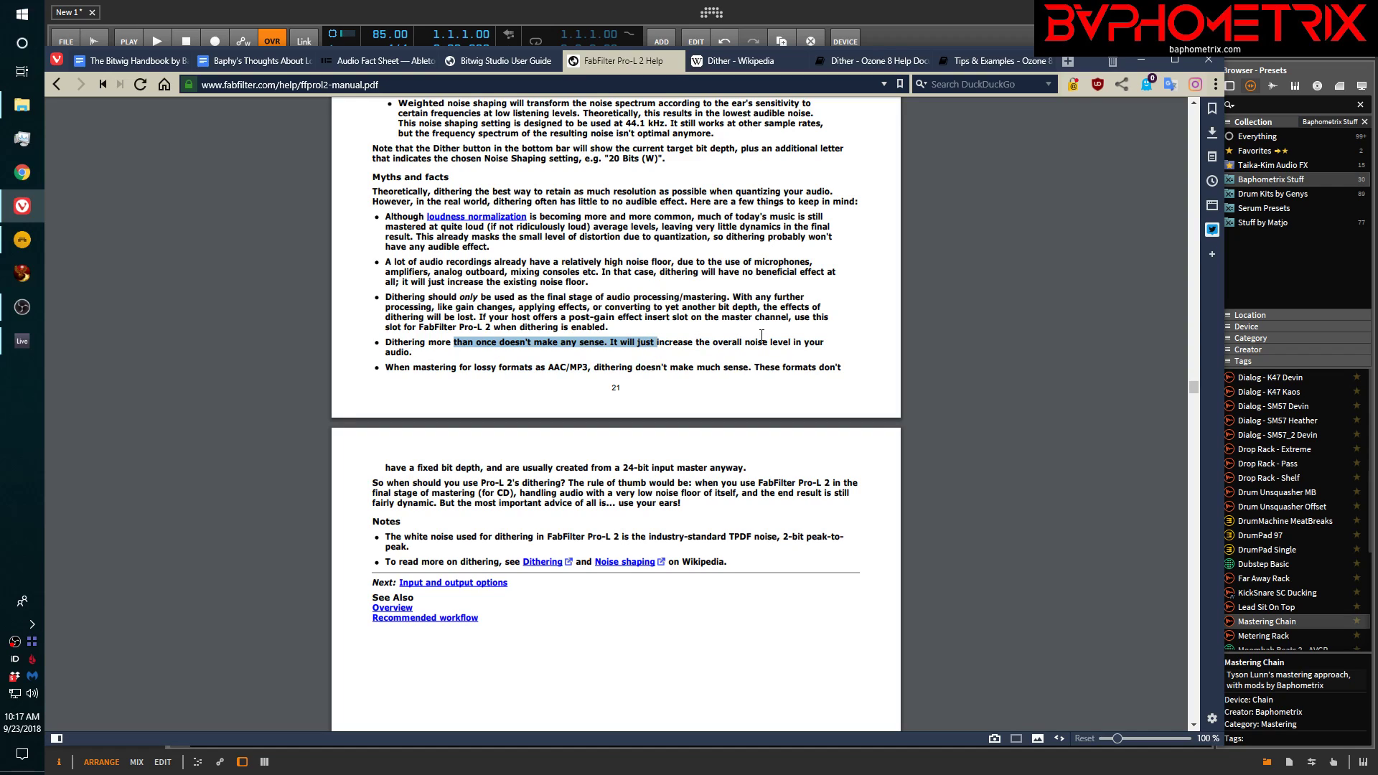
click(719, 321)
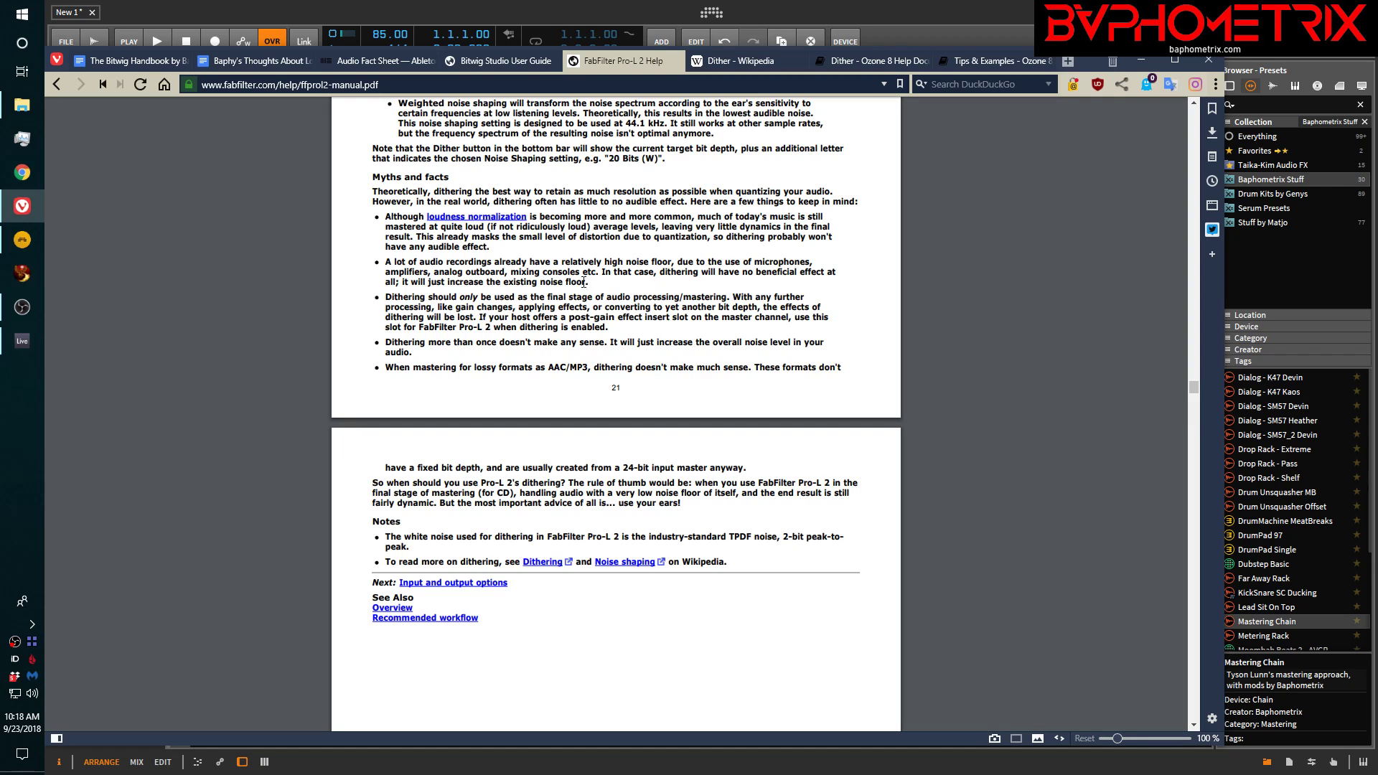
- In Baphy's Thoughts, highlight the names of the cited engineers and go to "Dithering hiss is ALWAYS better than truncation distortion"
click(254, 61)
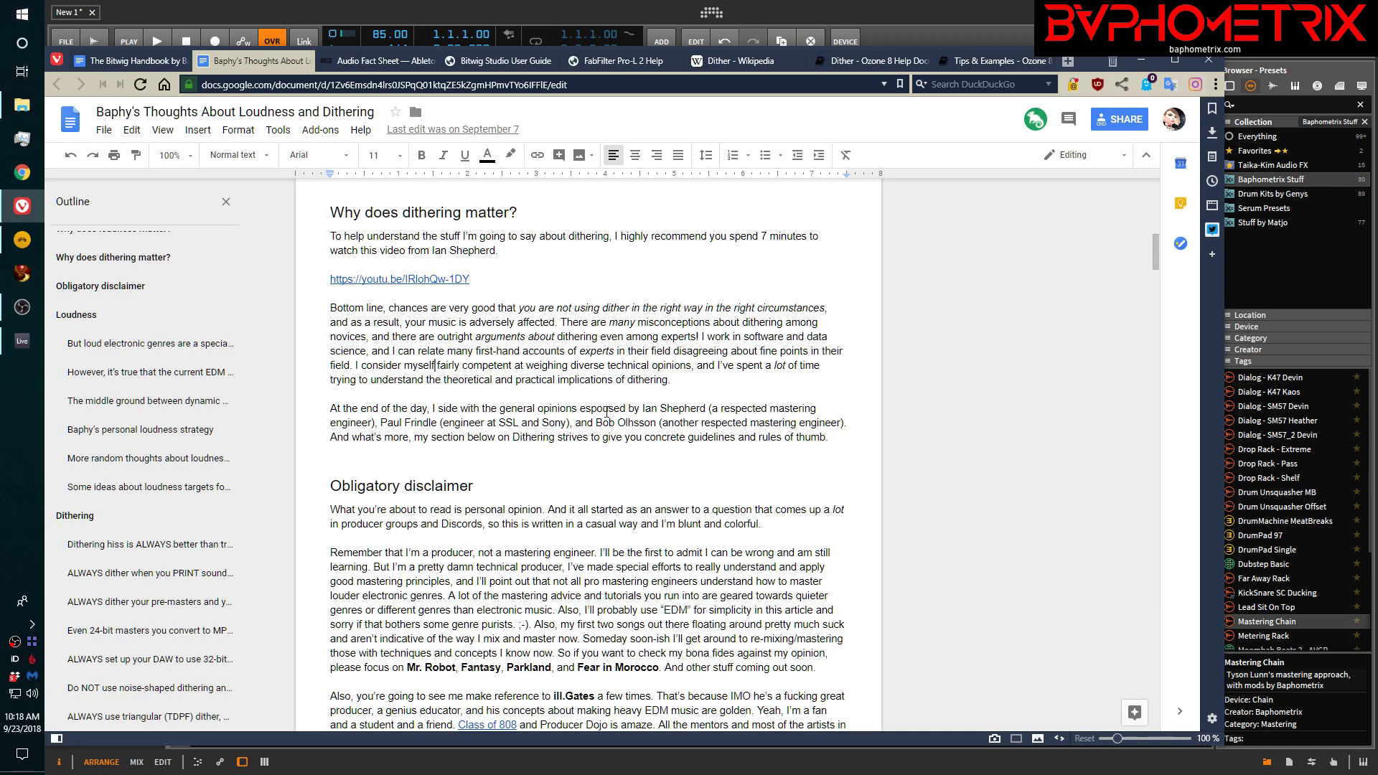
click(643, 409)
drag(656, 419, 830, 445)
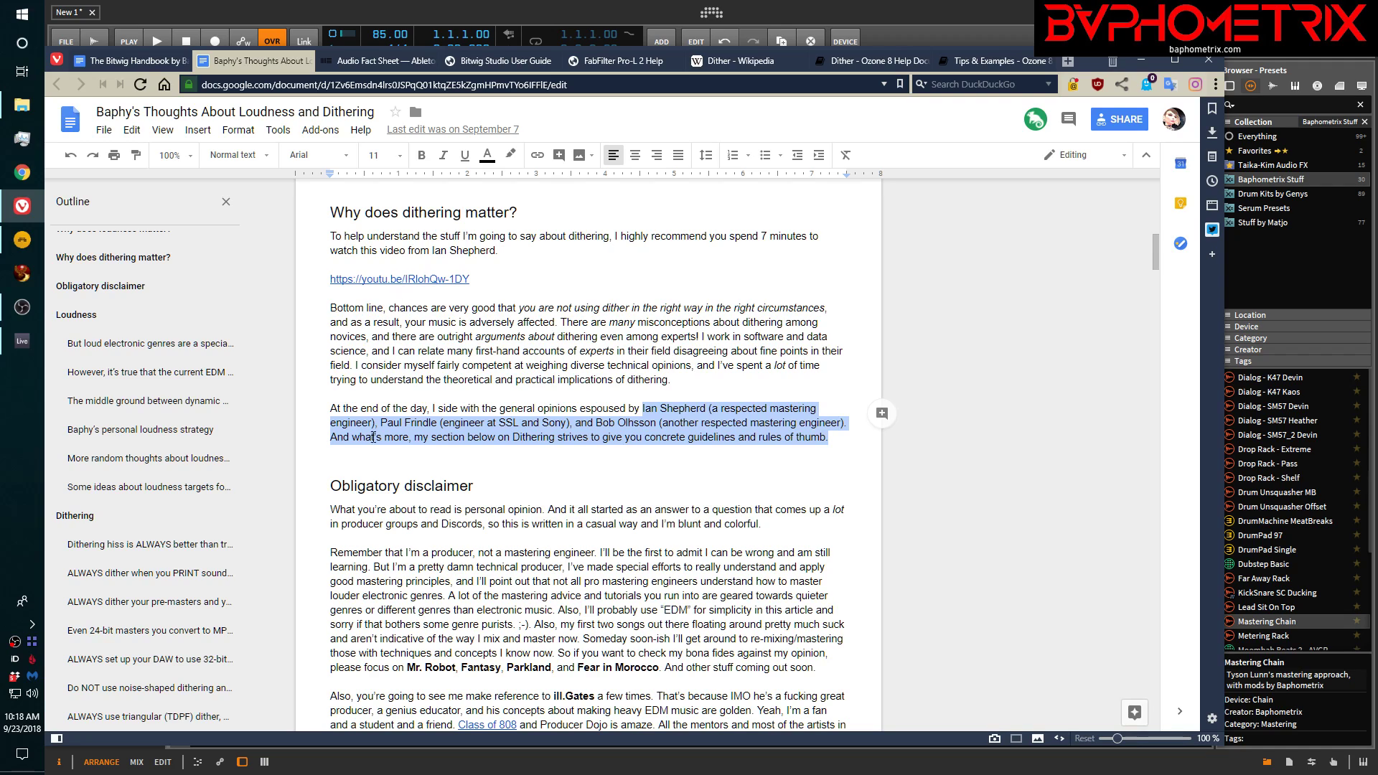
click(409, 423)
drag(381, 422, 437, 424)
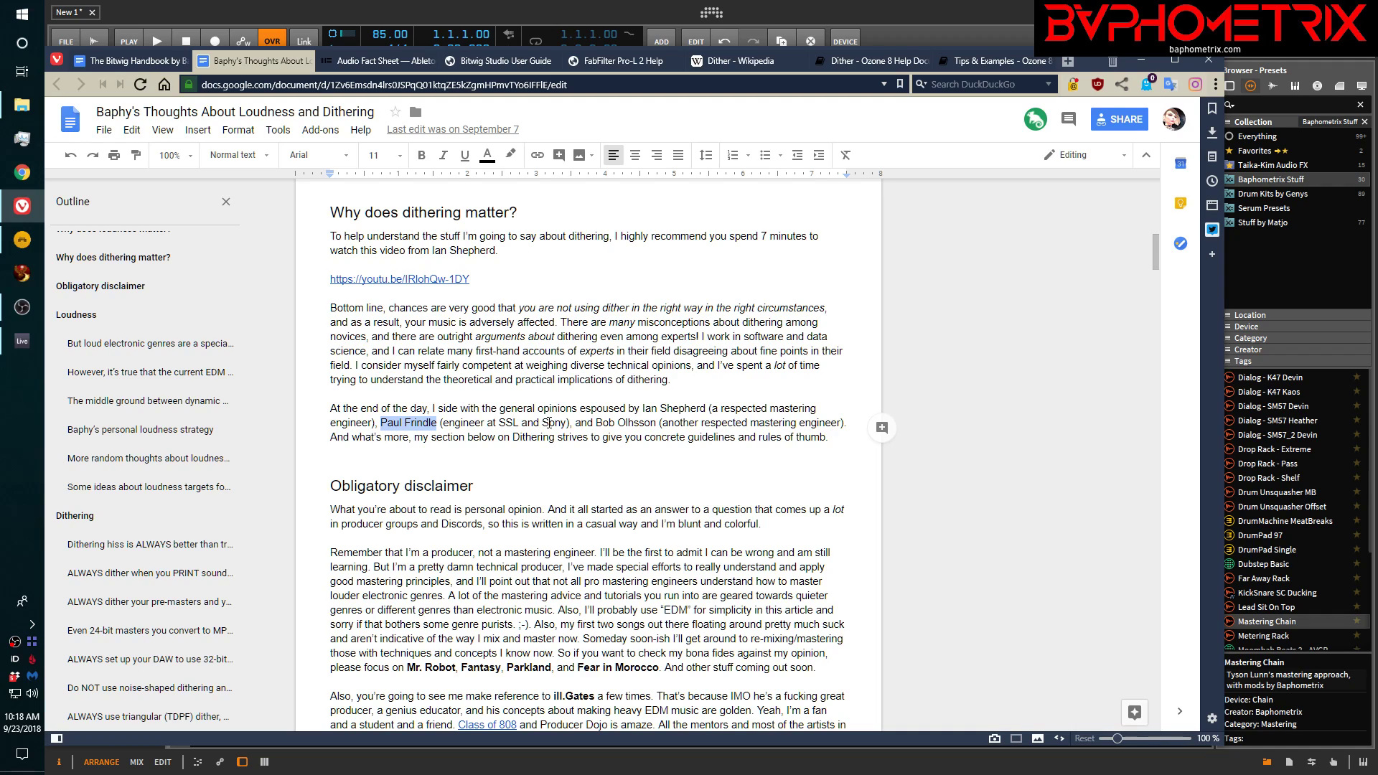
drag(594, 423, 668, 432)
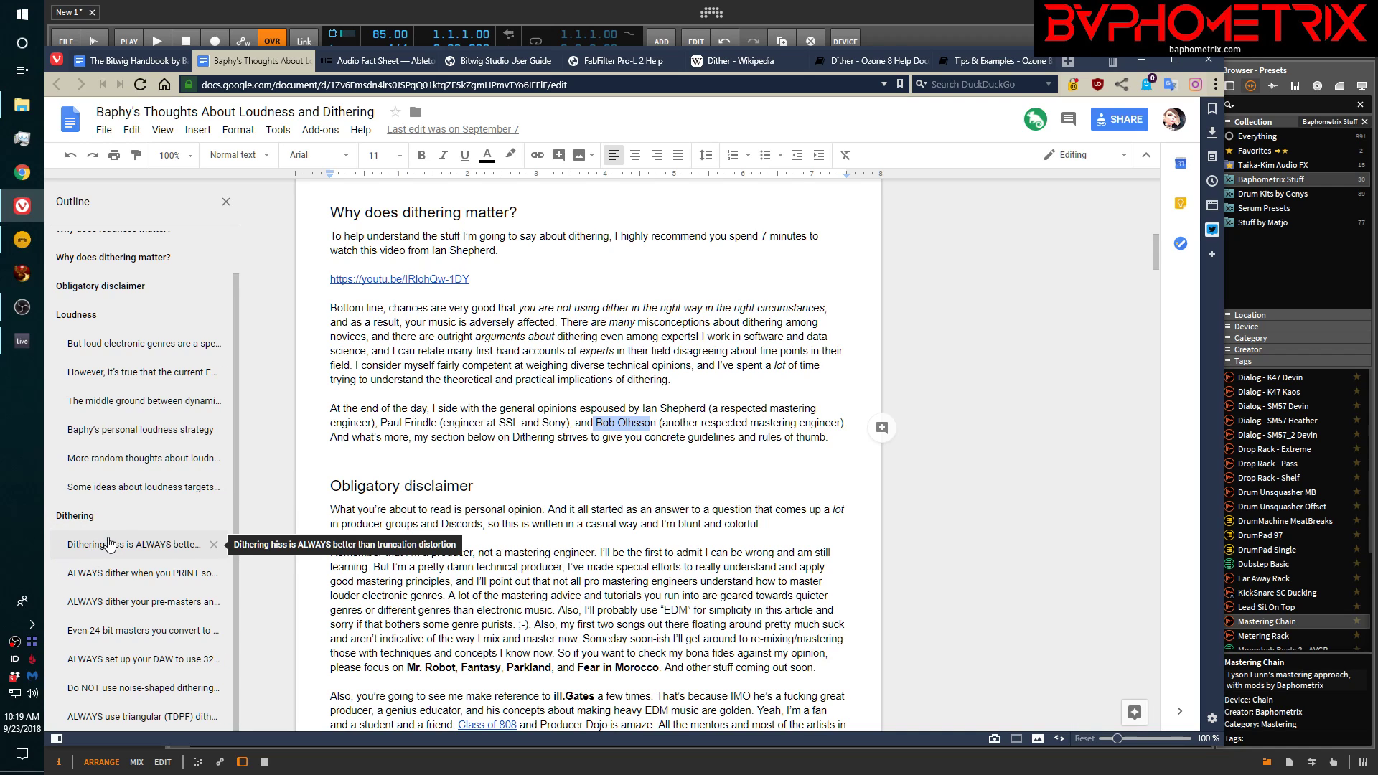
click(110, 548)
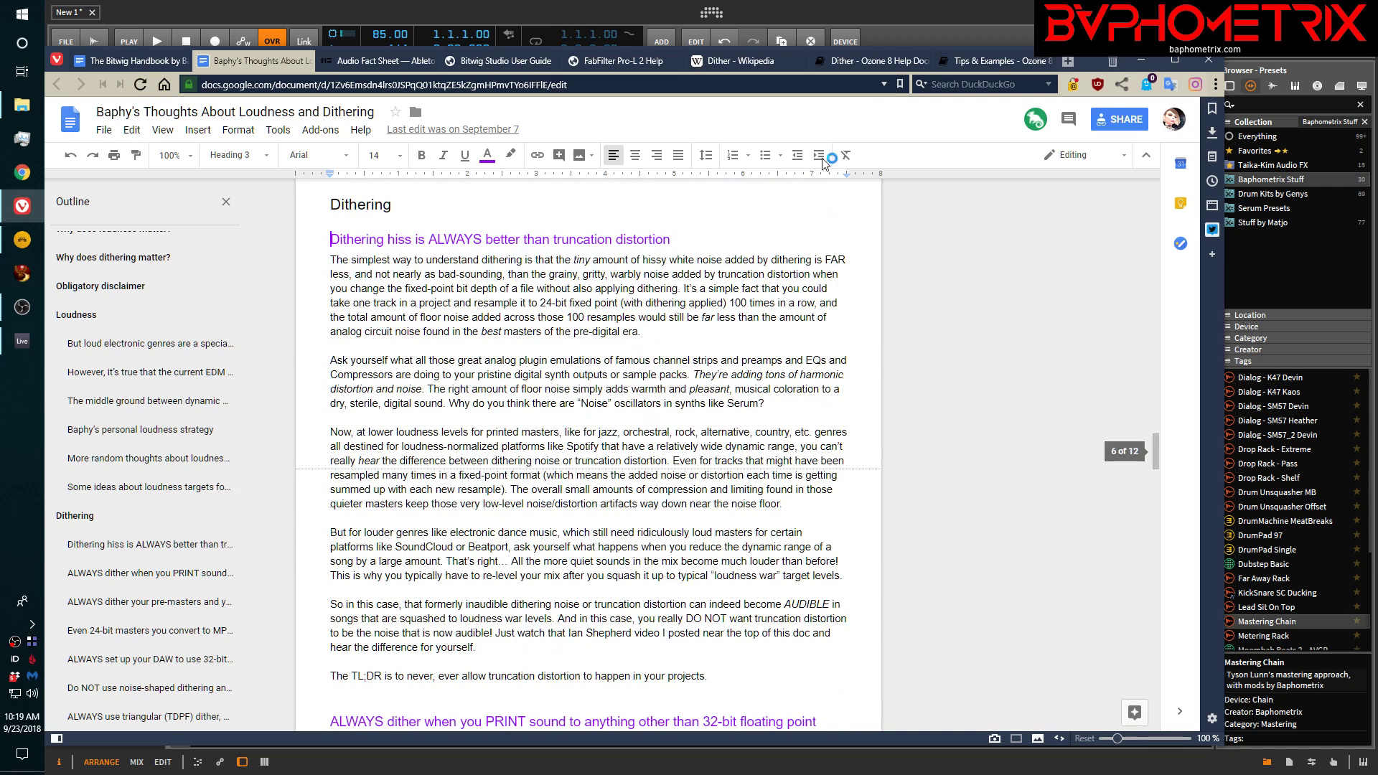
- Check the Ozone 8 Dither and Tips & Examples help pages, highlighting the tip against processing audio after it has been dithered
click(873, 59)
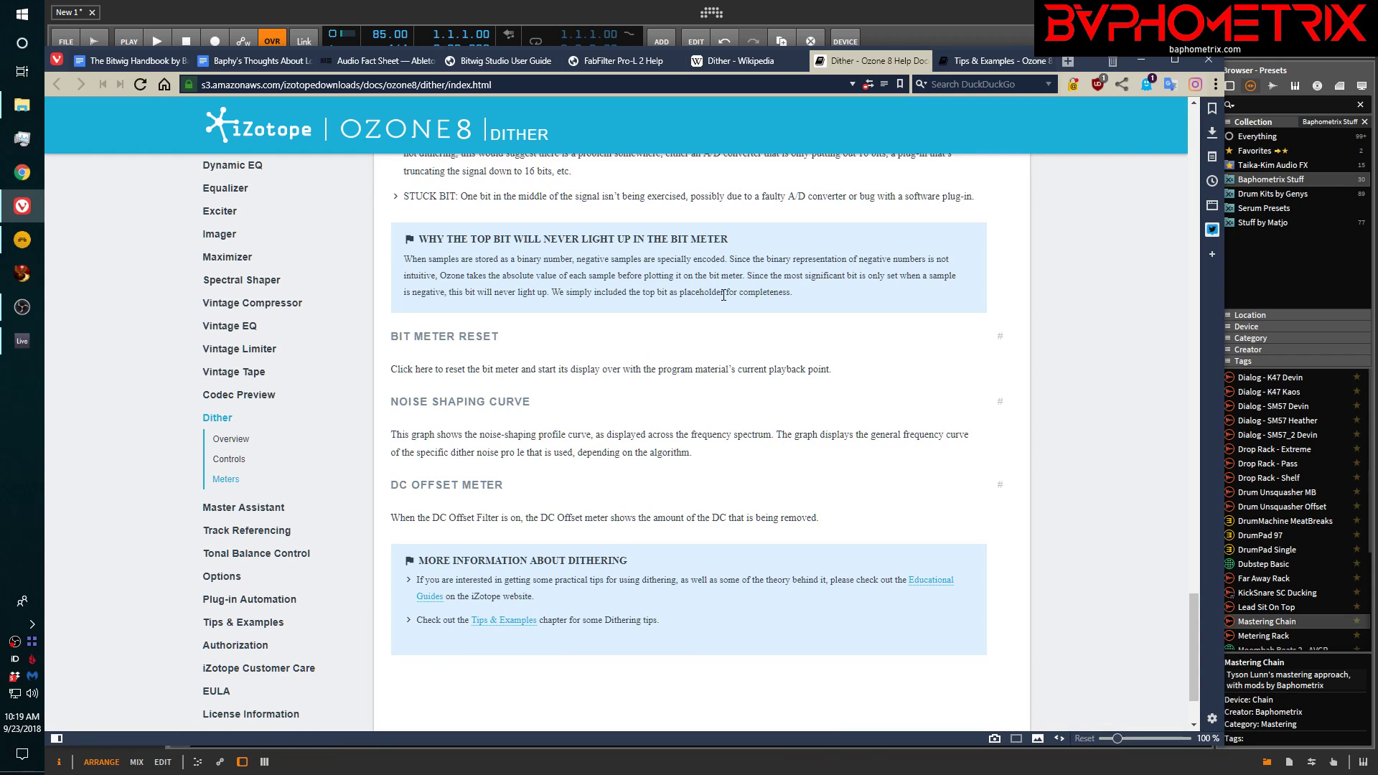
scroll(723, 294, up, 2)
scroll(724, 294, down, 1)
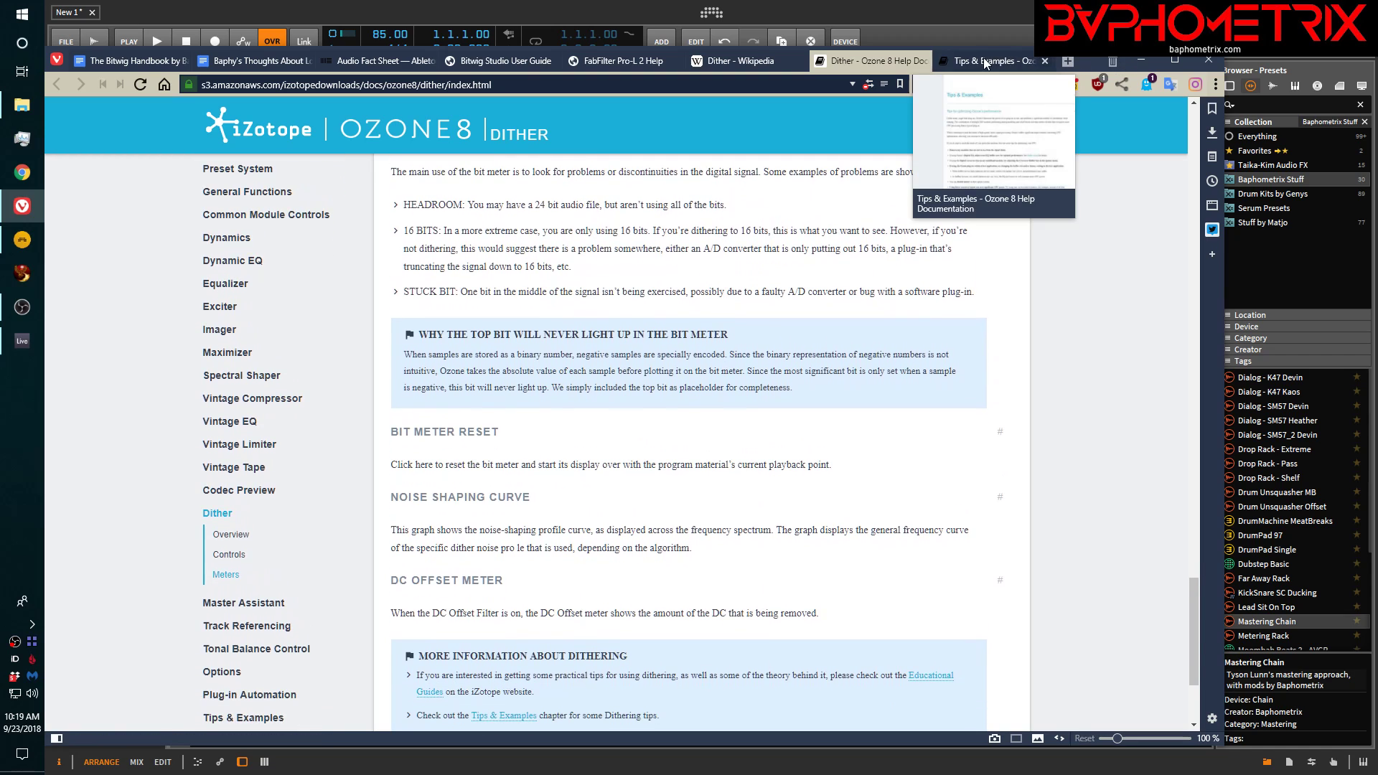
click(985, 63)
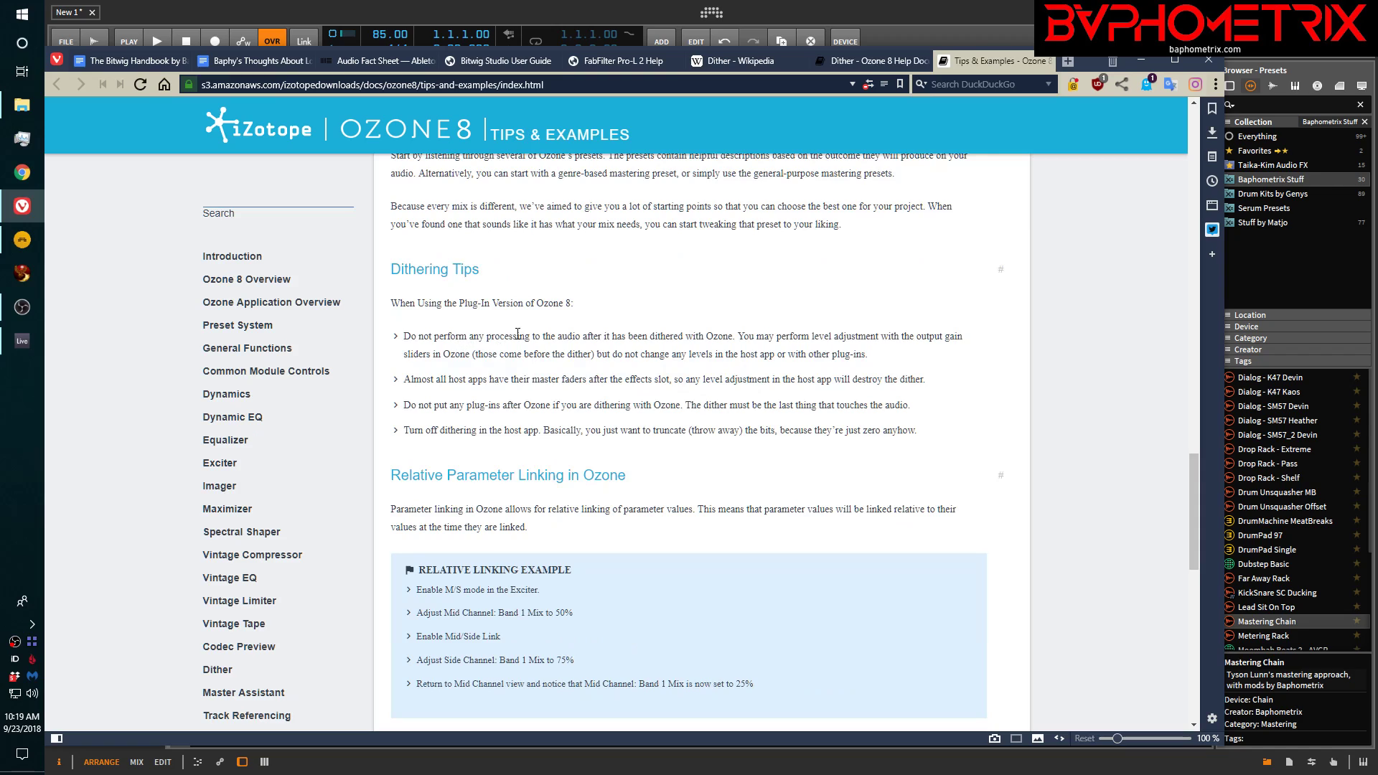
drag(443, 337, 739, 338)
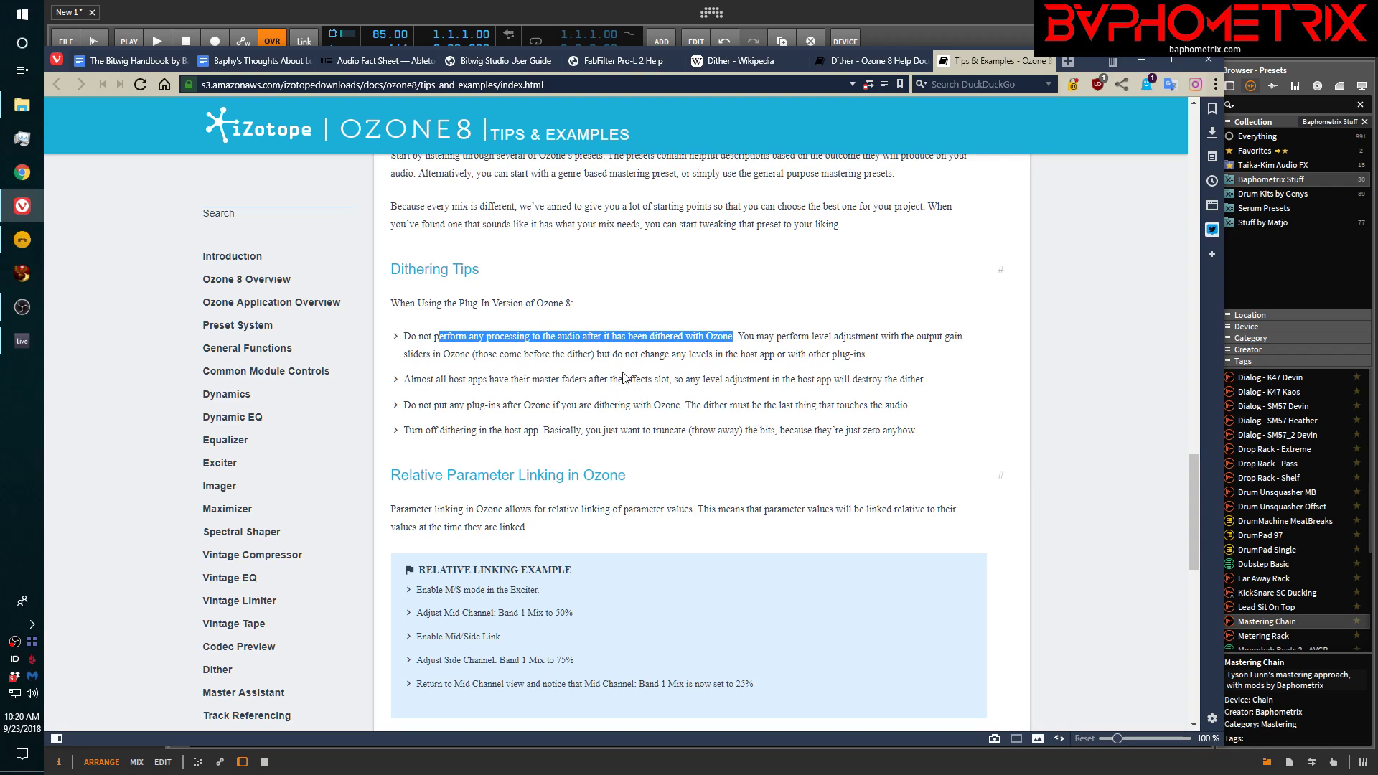
click(503, 352)
drag(412, 335, 737, 342)
- Return to Bitwig Studio and close the masterDither, FabFilter Pro-L 2 and Ozone 8 plug-in windows
click(327, 6)
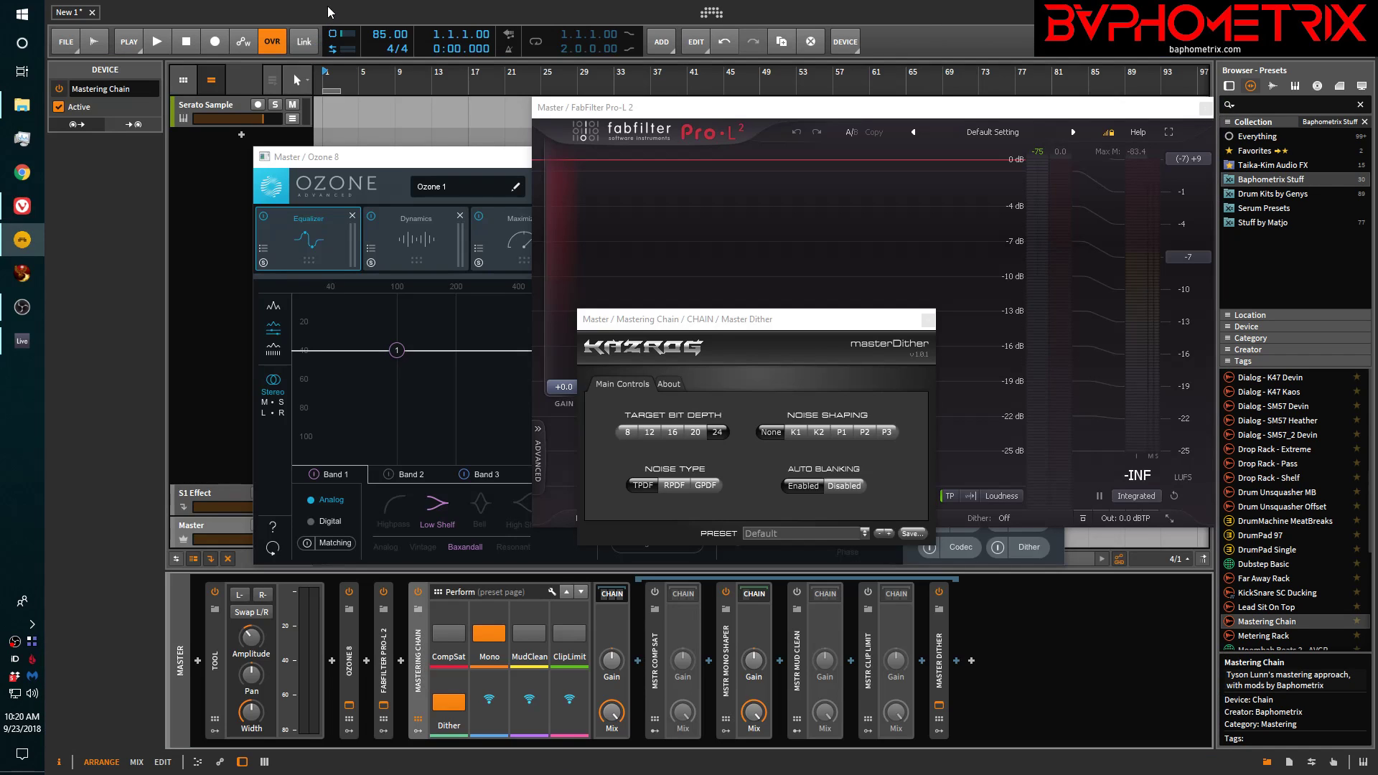
click(928, 319)
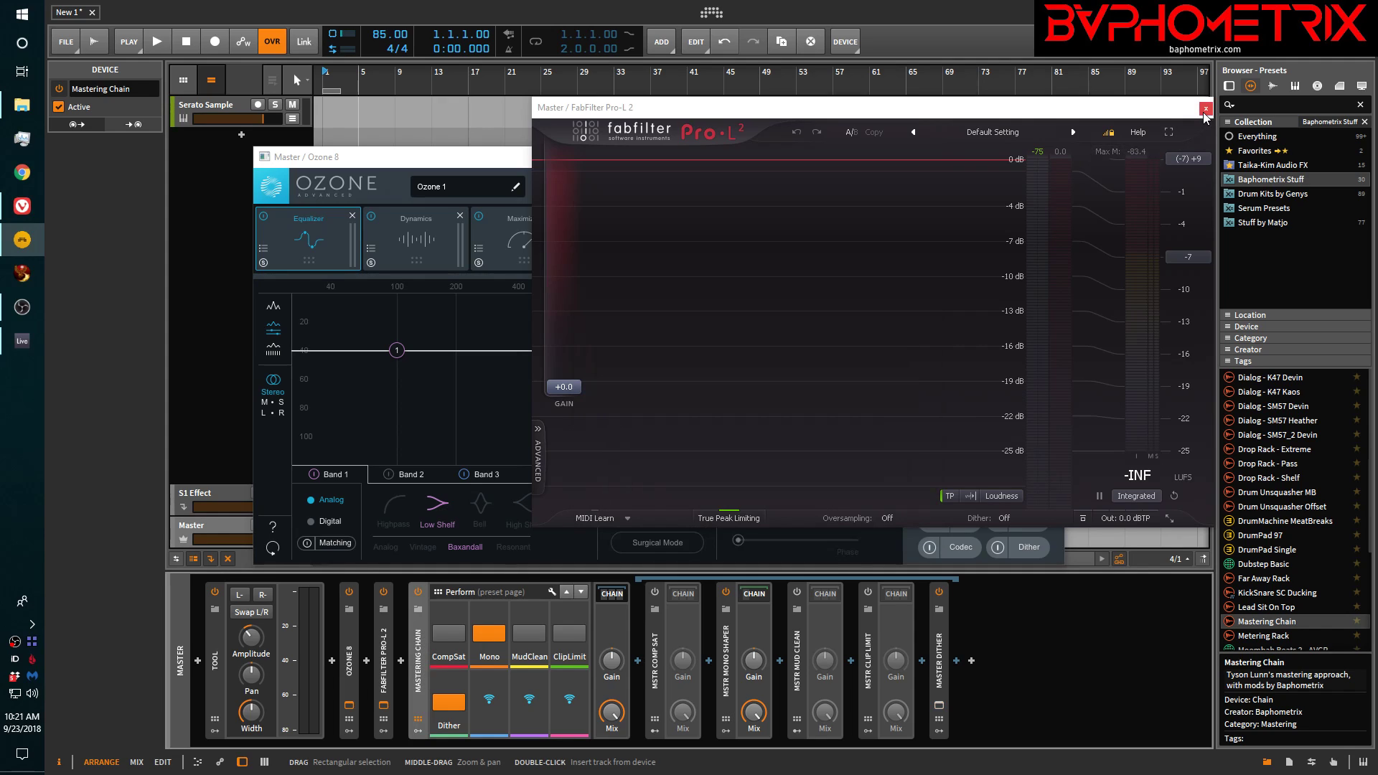
click(1206, 108)
click(1053, 157)
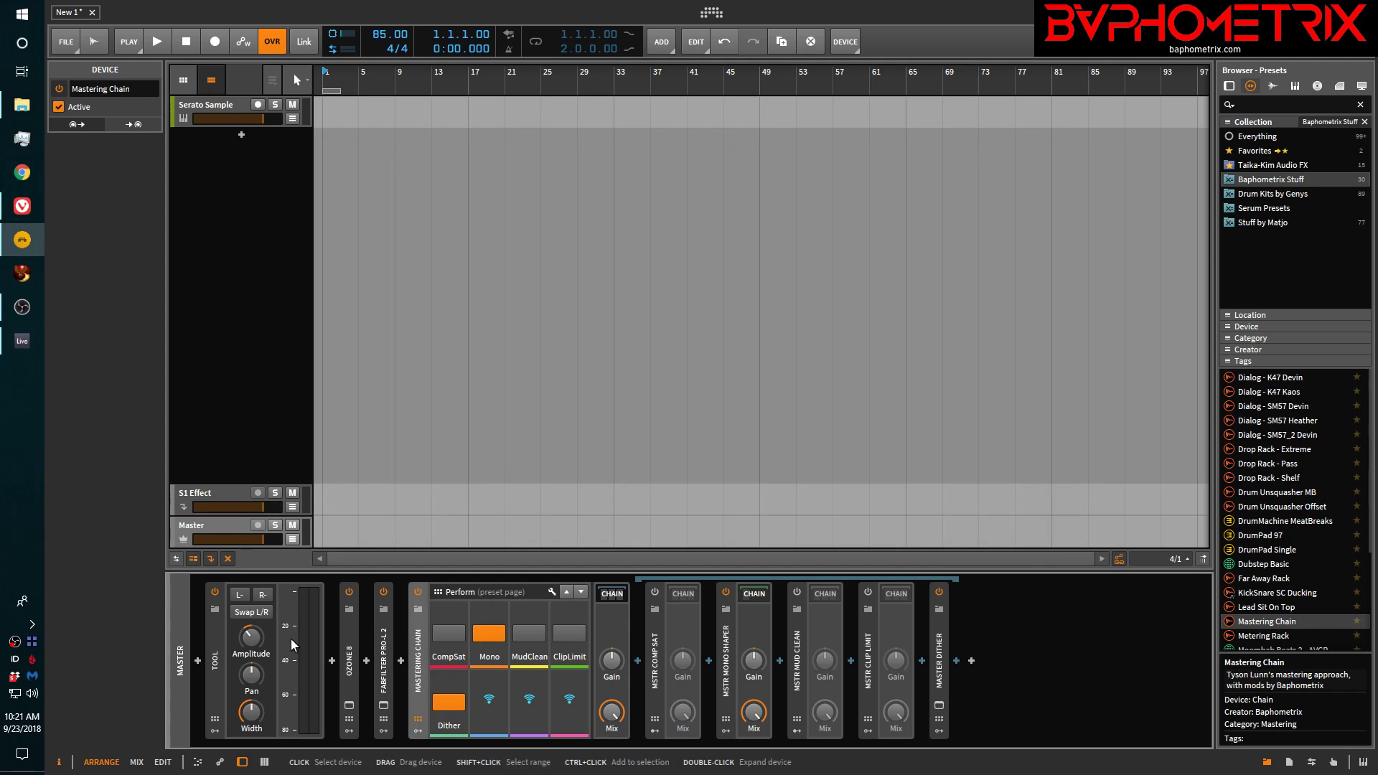
- Collapse the Mastering Chain device on the Master track and expand it again to examine its nested devices
click(421, 635)
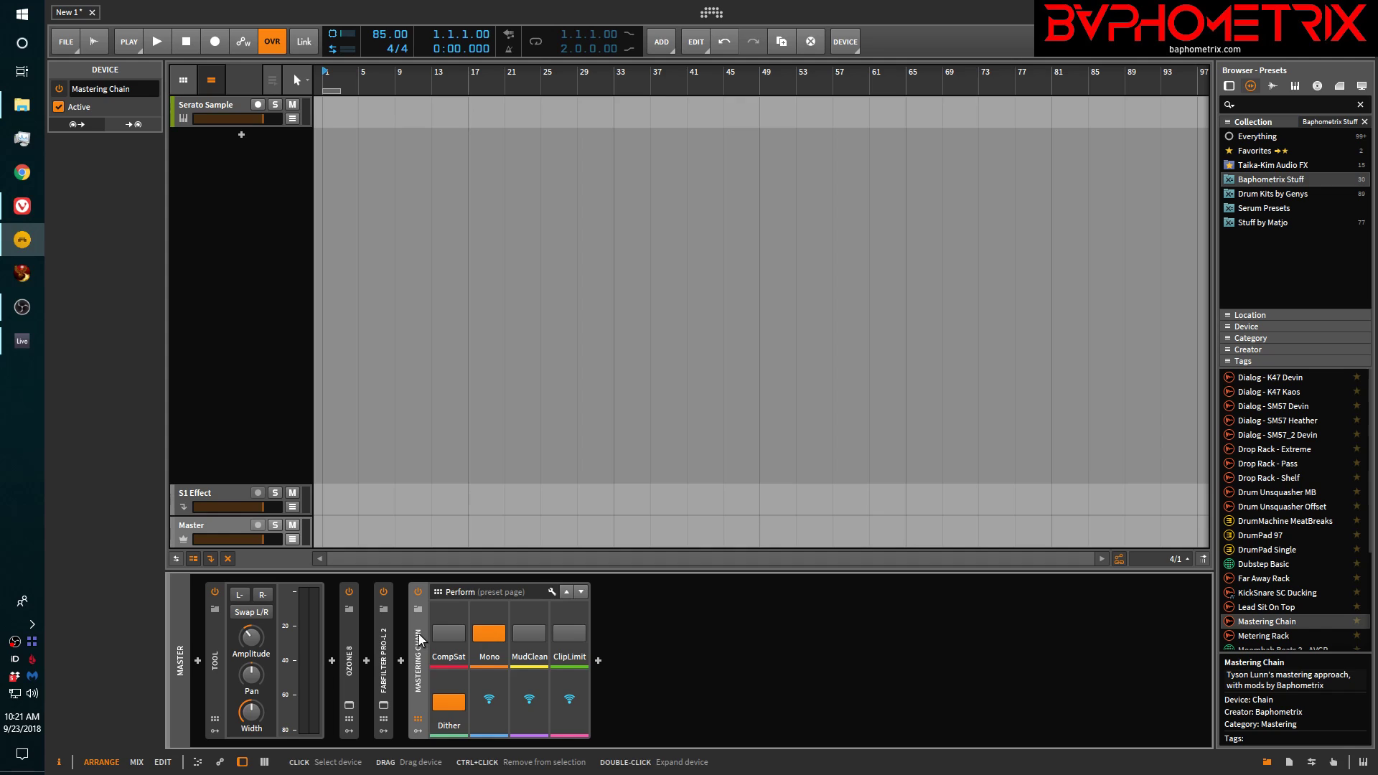
double_click(419, 658)
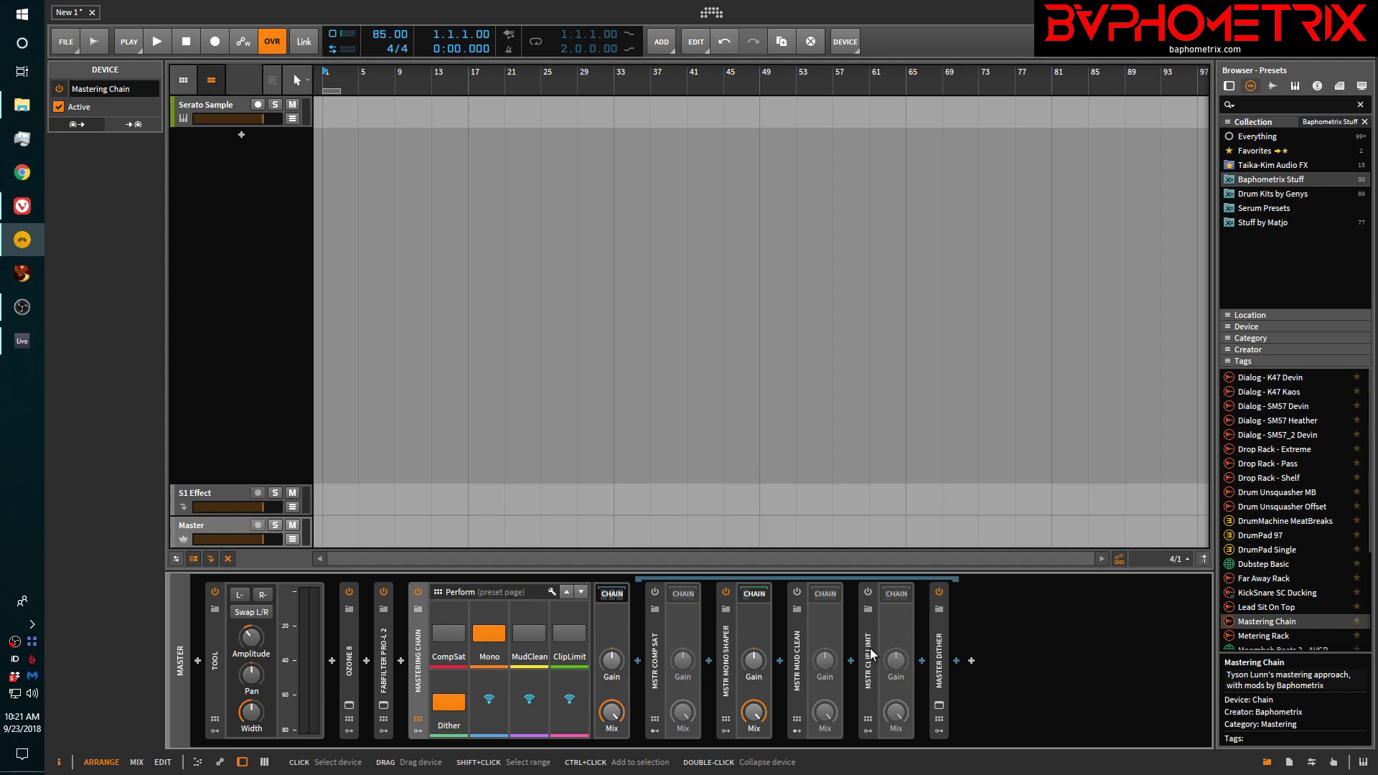
- Show the devices nested in Mstr Clip Limit and check the dither settings of its FabFilter Pro-L 2, closing the plug-in window when done
click(896, 595)
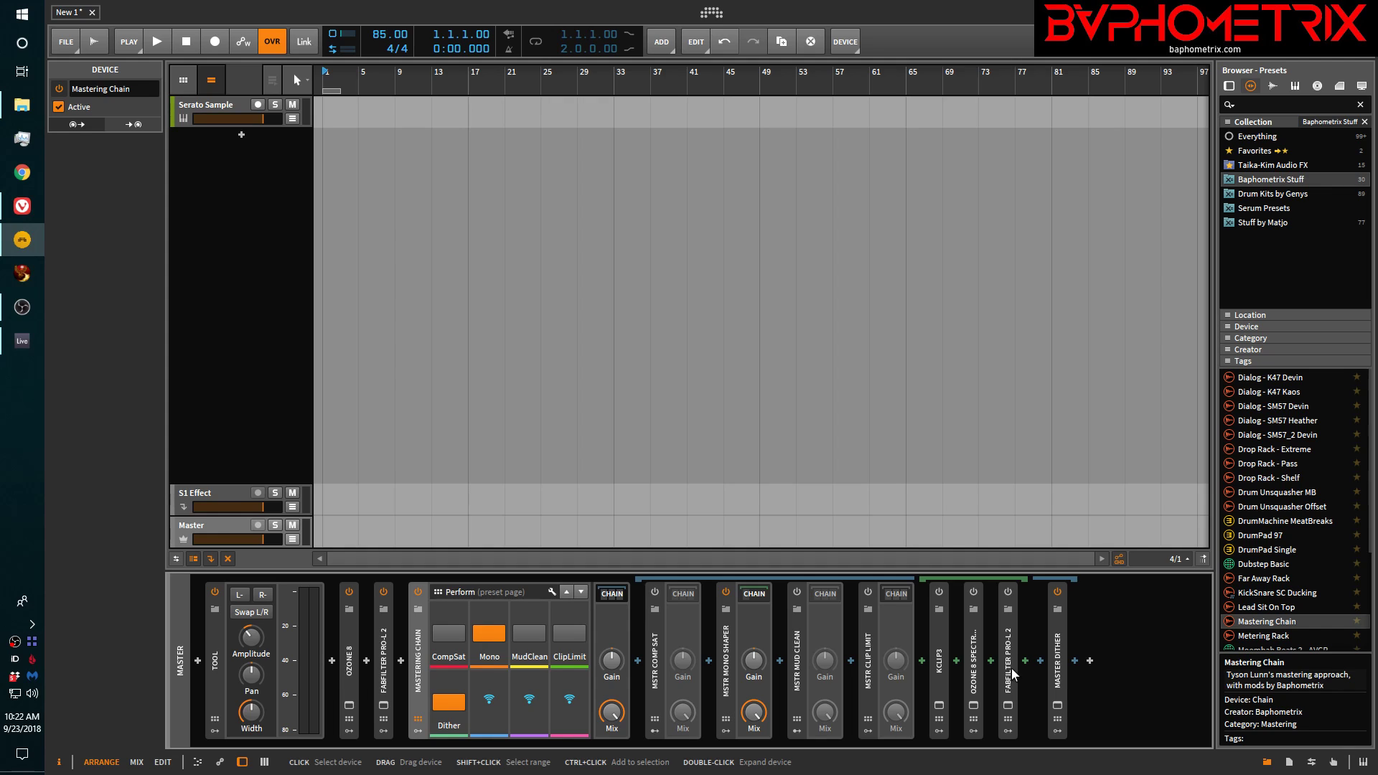
click(1008, 706)
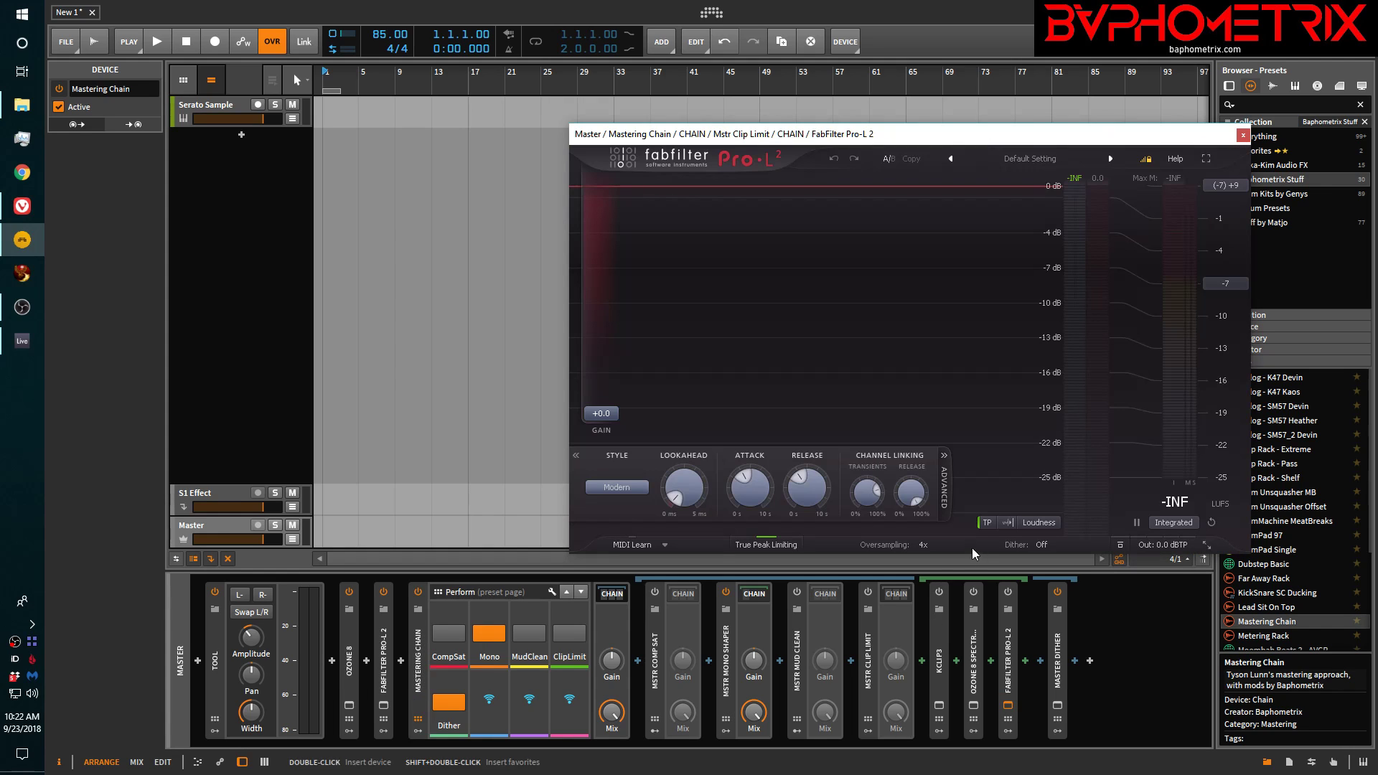
click(1034, 545)
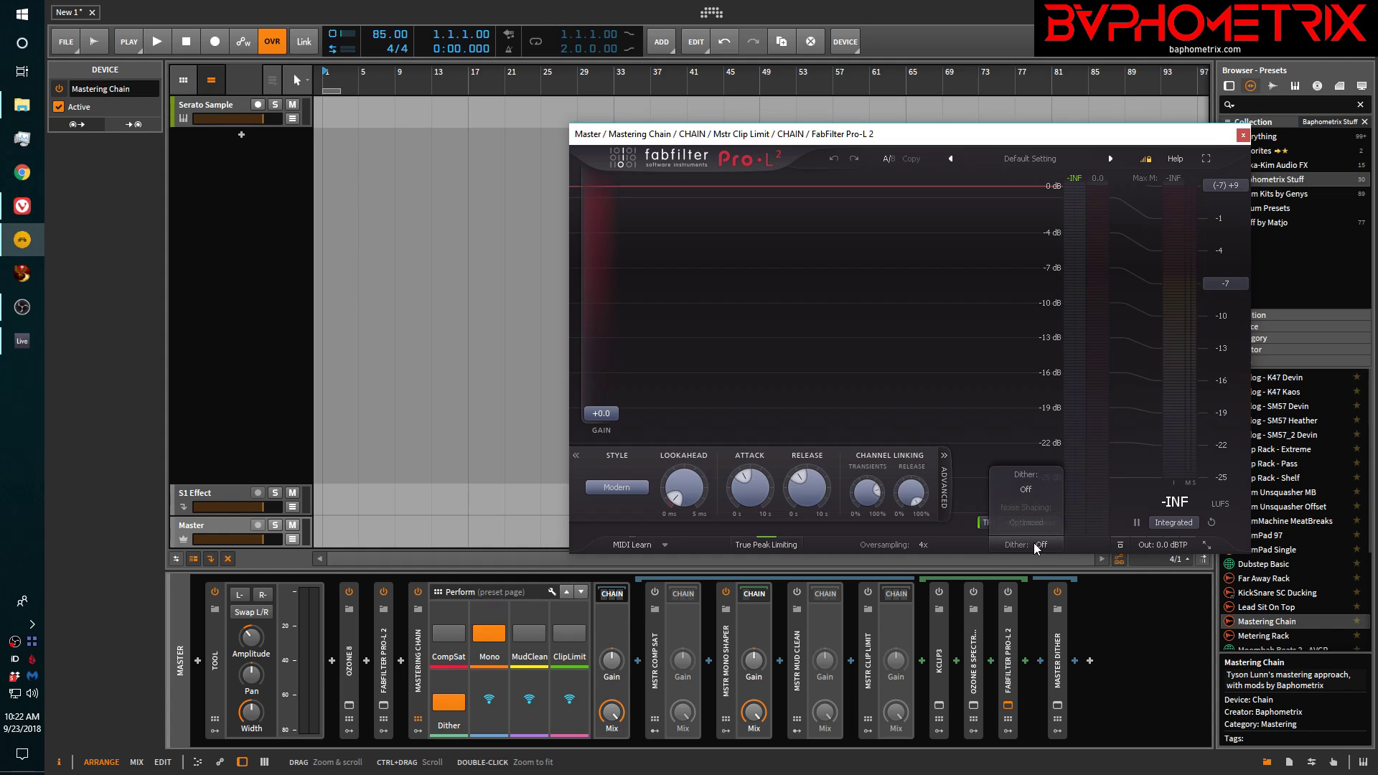
click(1244, 135)
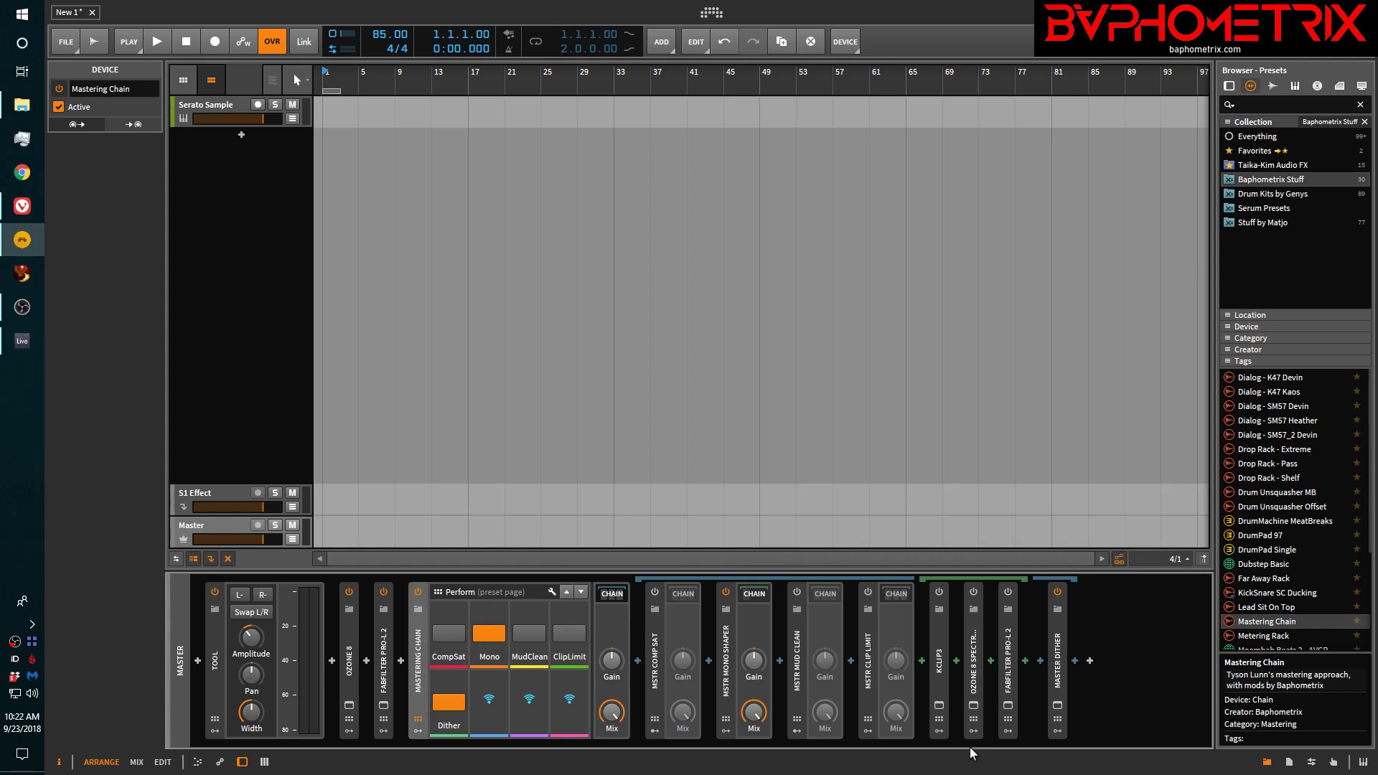
- Examine the Master Dither and KClip3 plug-in windows inside the Mastering Chain, and close both
click(1058, 706)
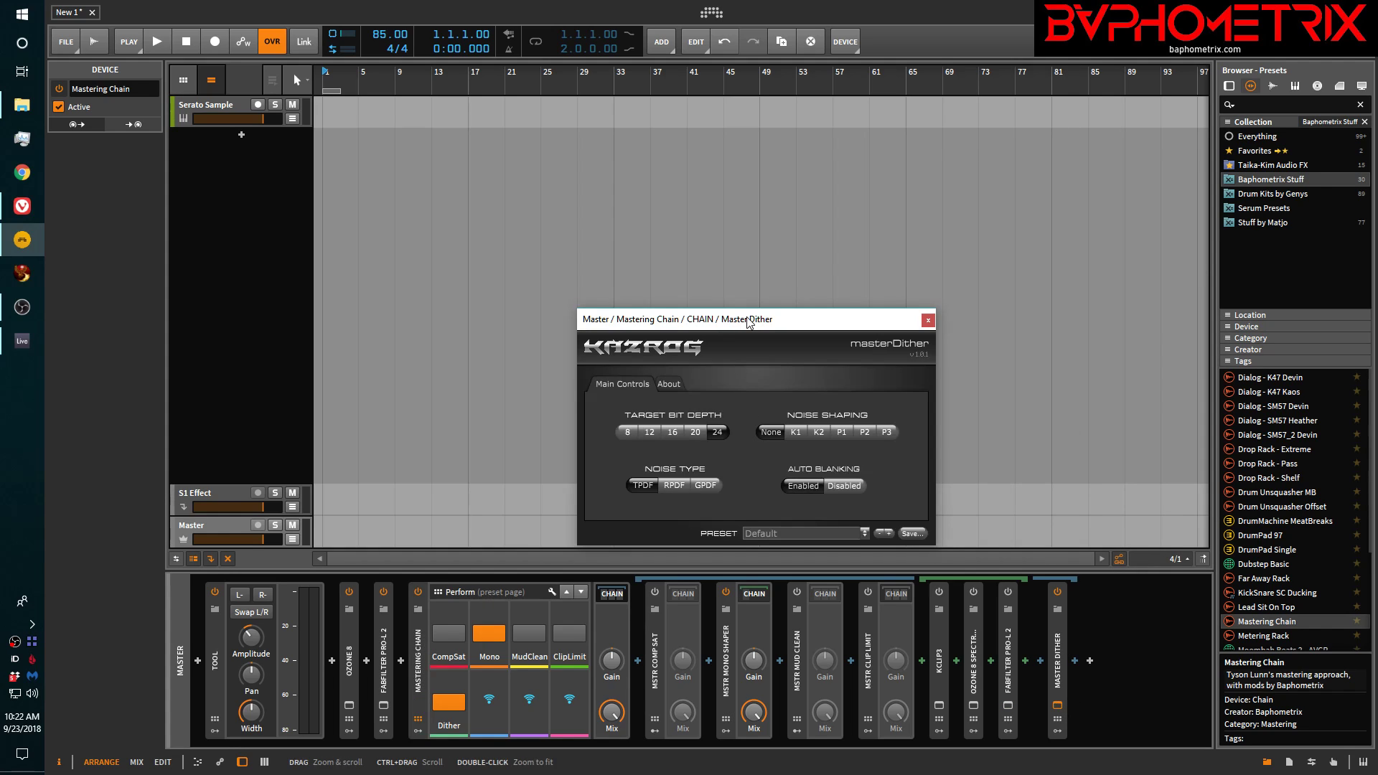
drag(748, 321, 751, 290)
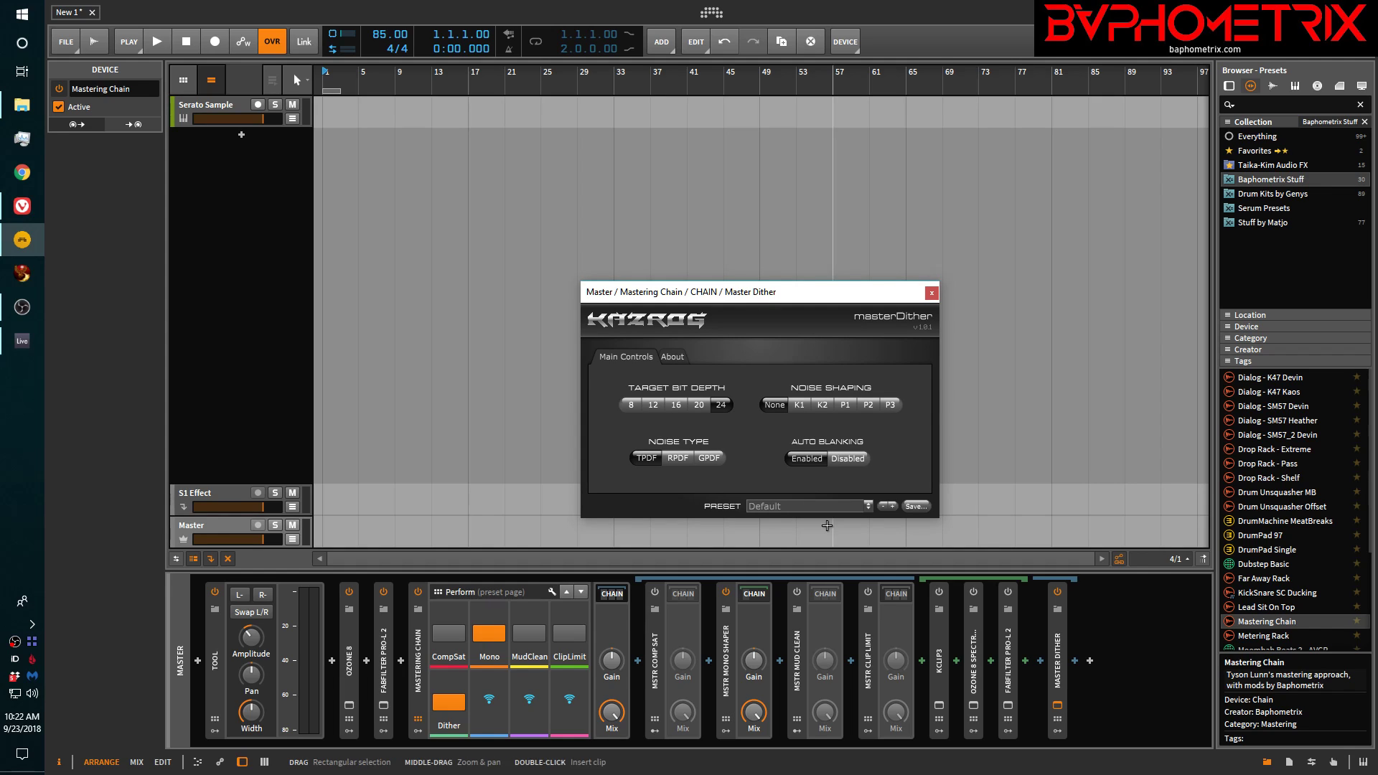
click(938, 708)
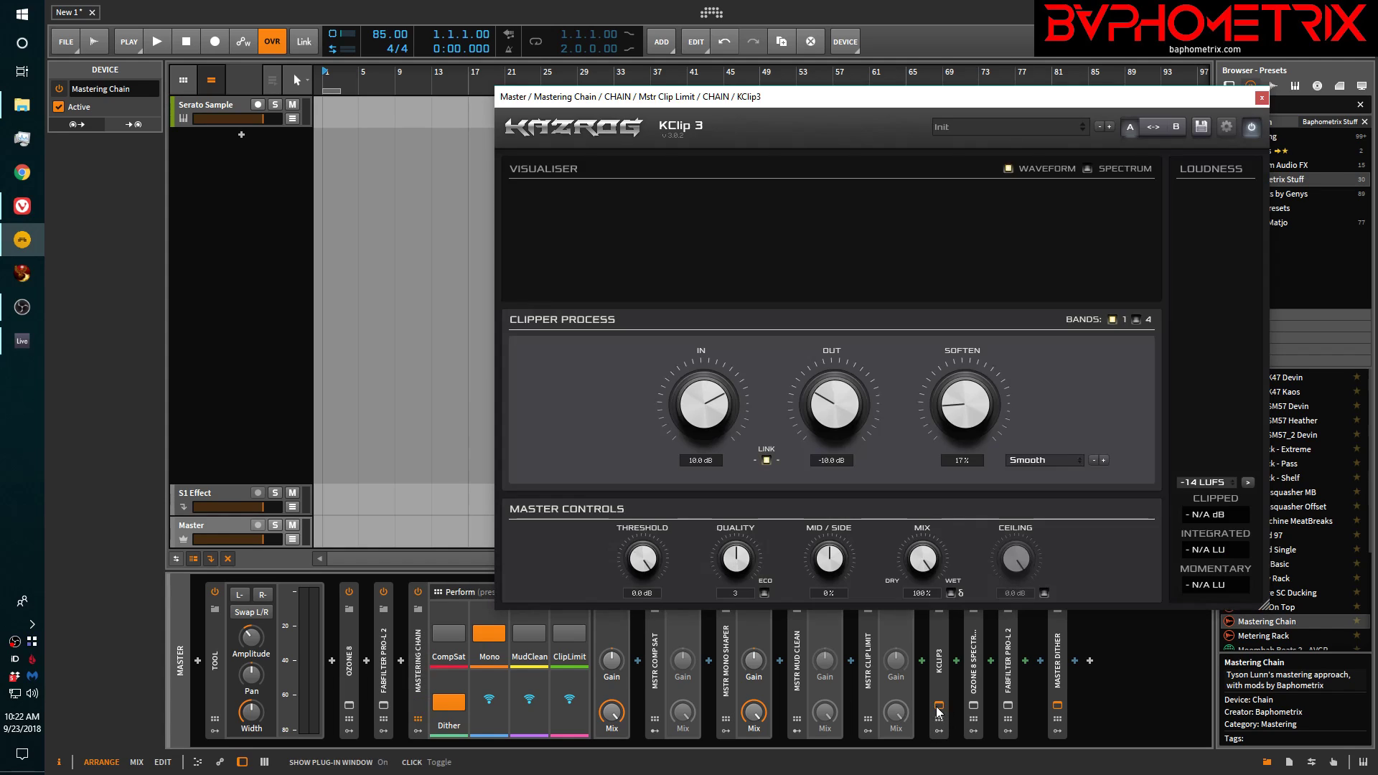
click(1260, 99)
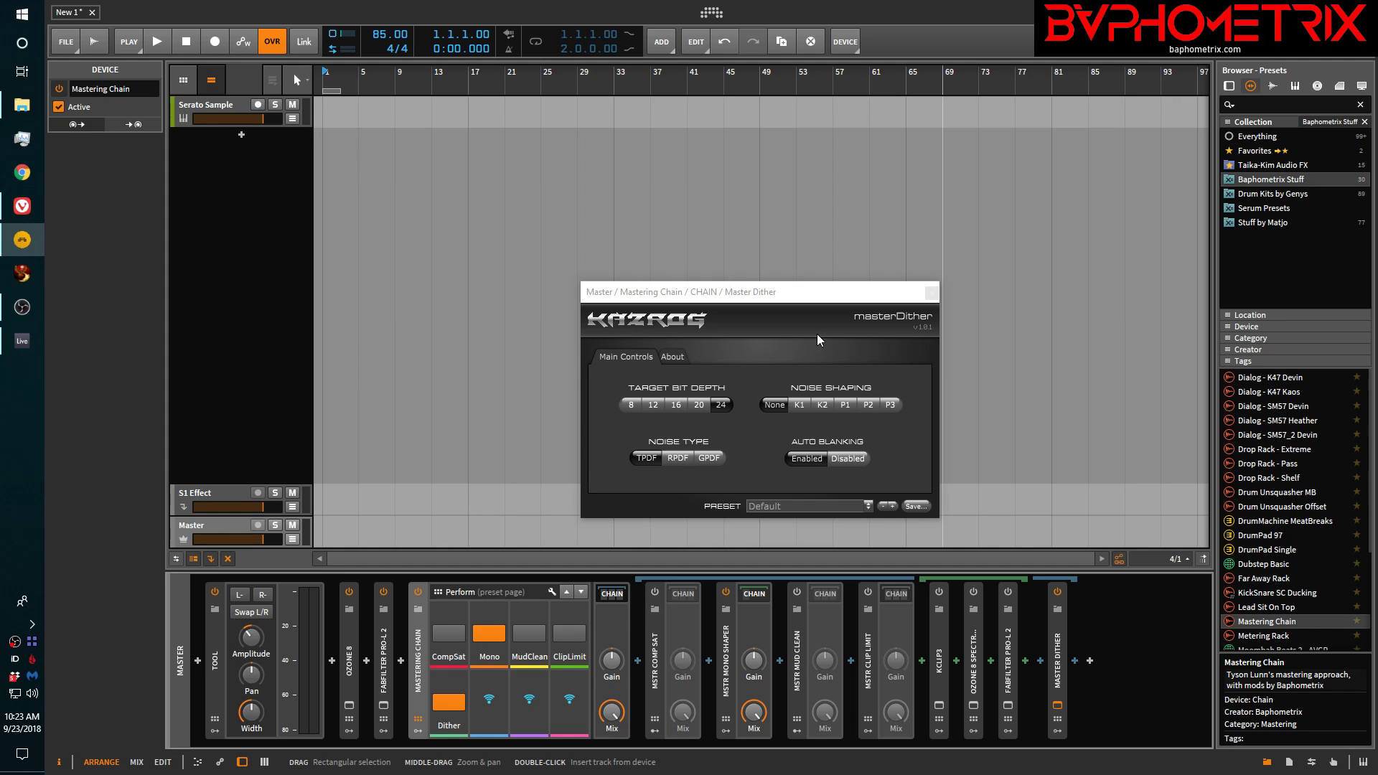
click(929, 294)
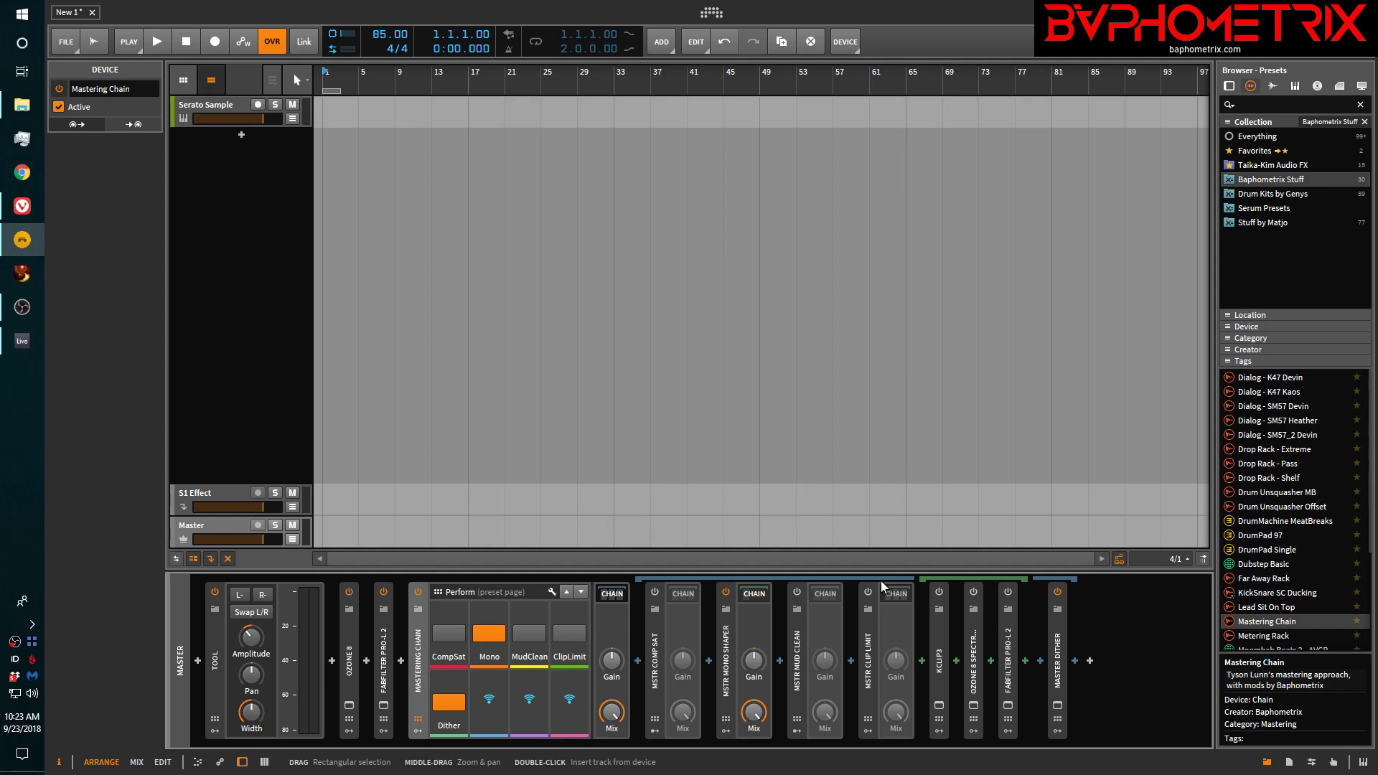
- Set the dither of Mstr Clip Limit's FabFilter Pro-L 2 to 24 Bits, review its noise shaping choices and close the plug-in
click(1008, 705)
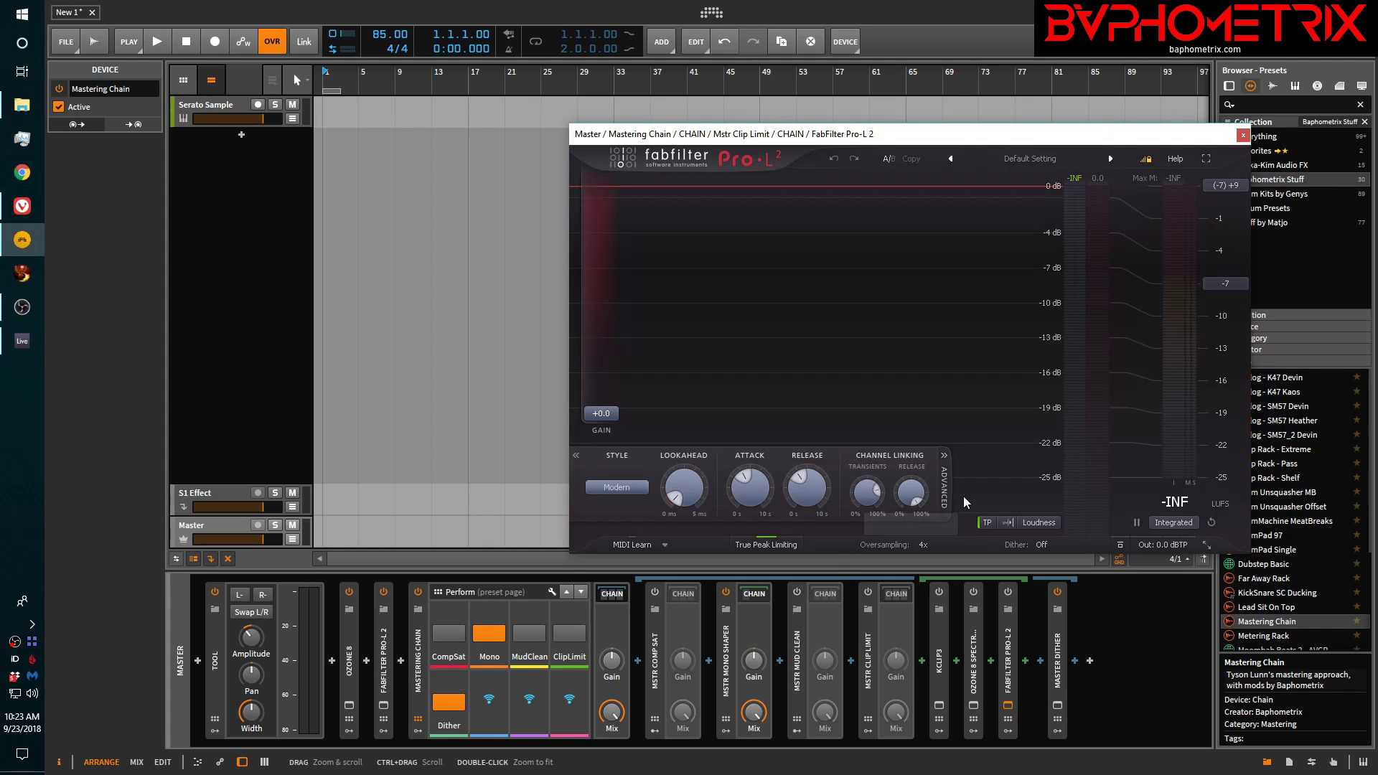
click(1024, 545)
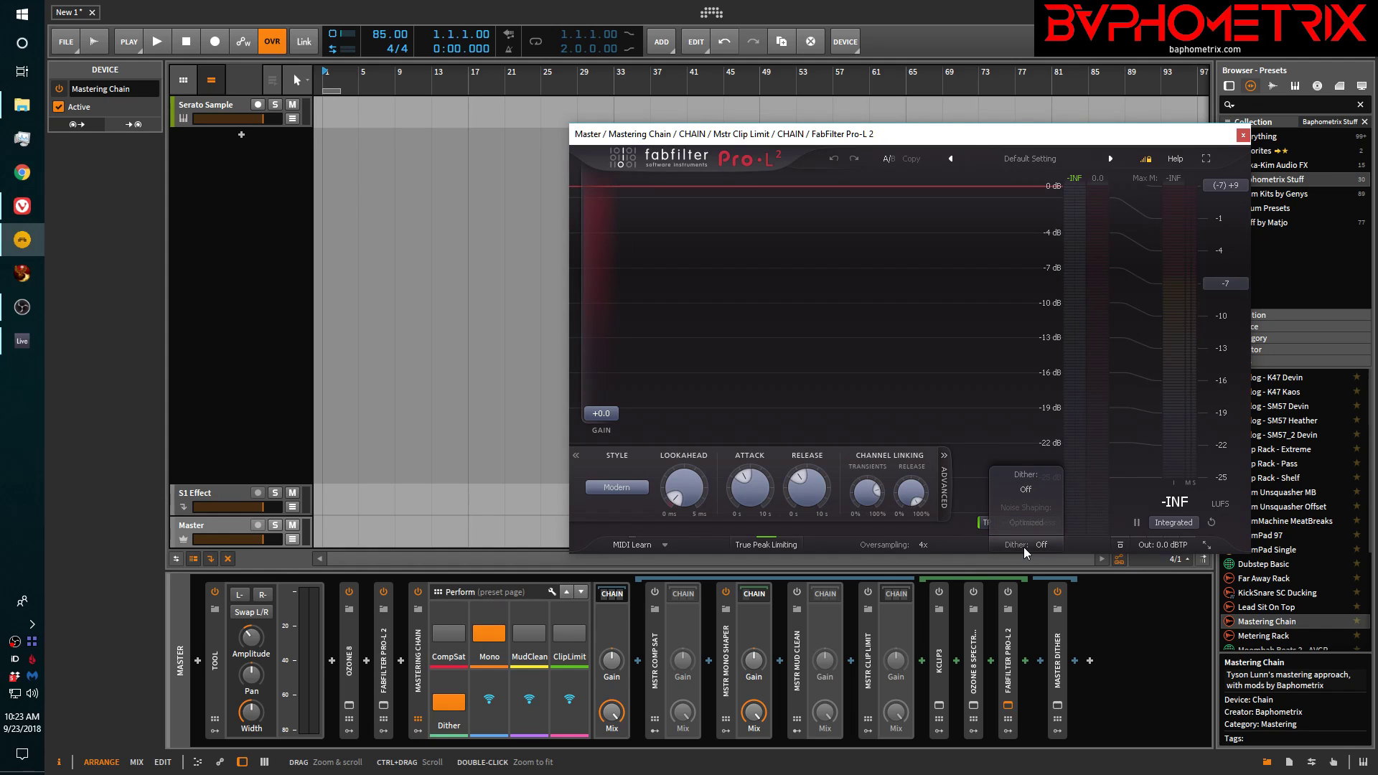
click(1035, 488)
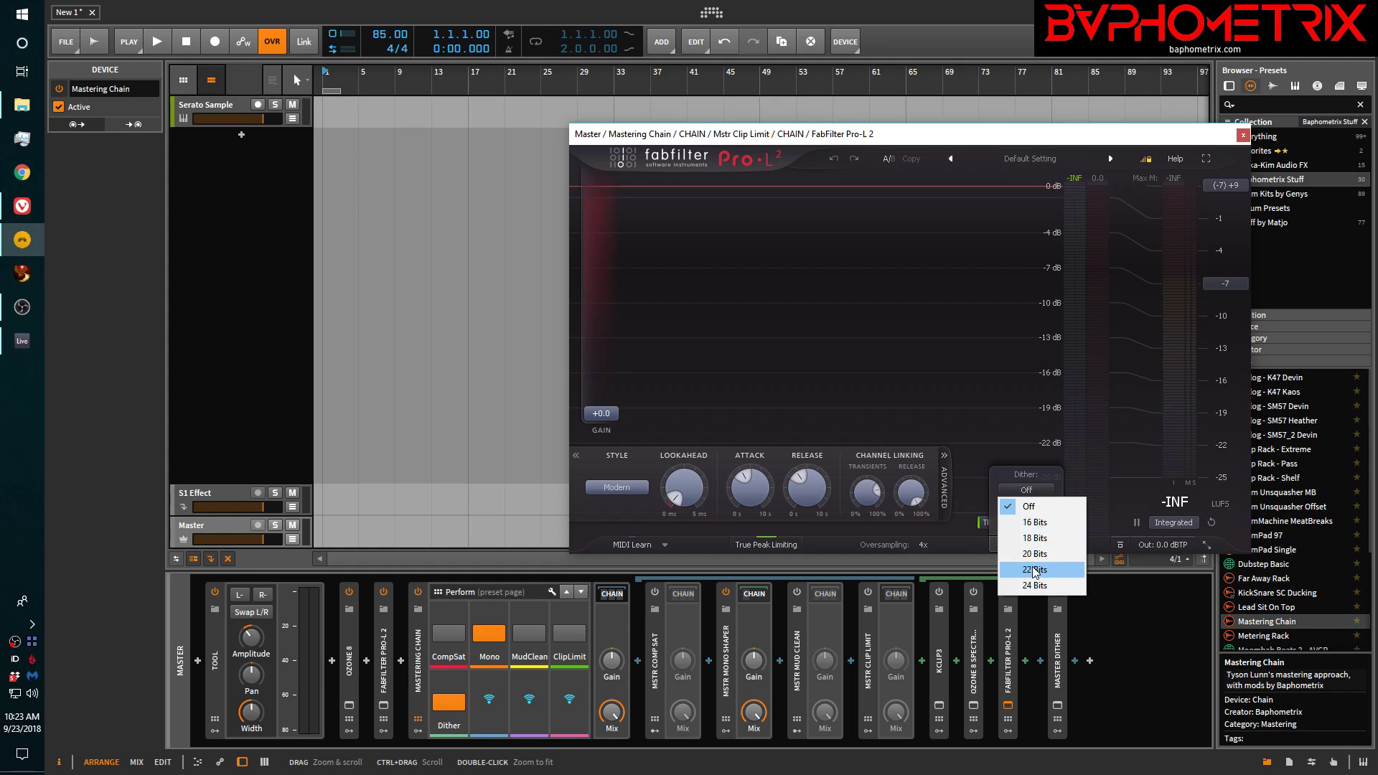
click(1036, 585)
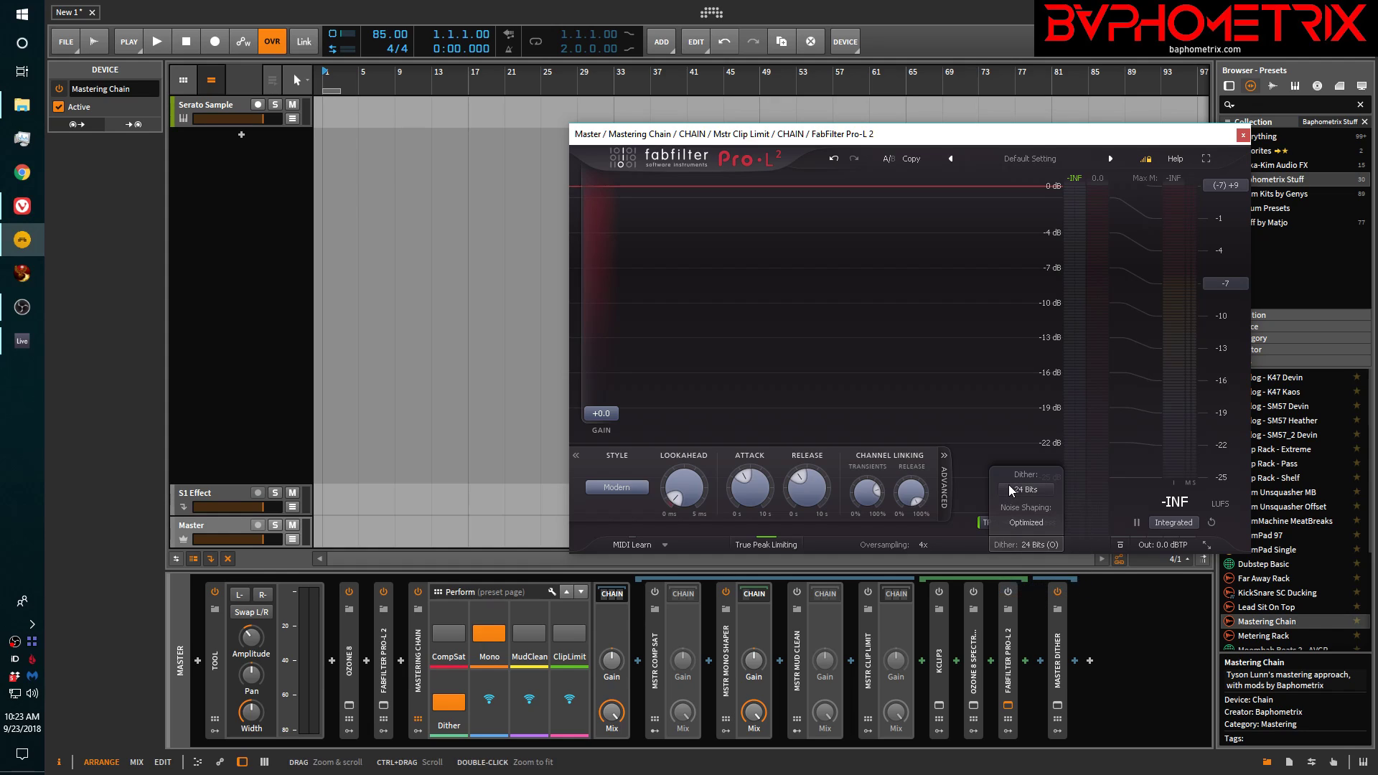
click(1036, 521)
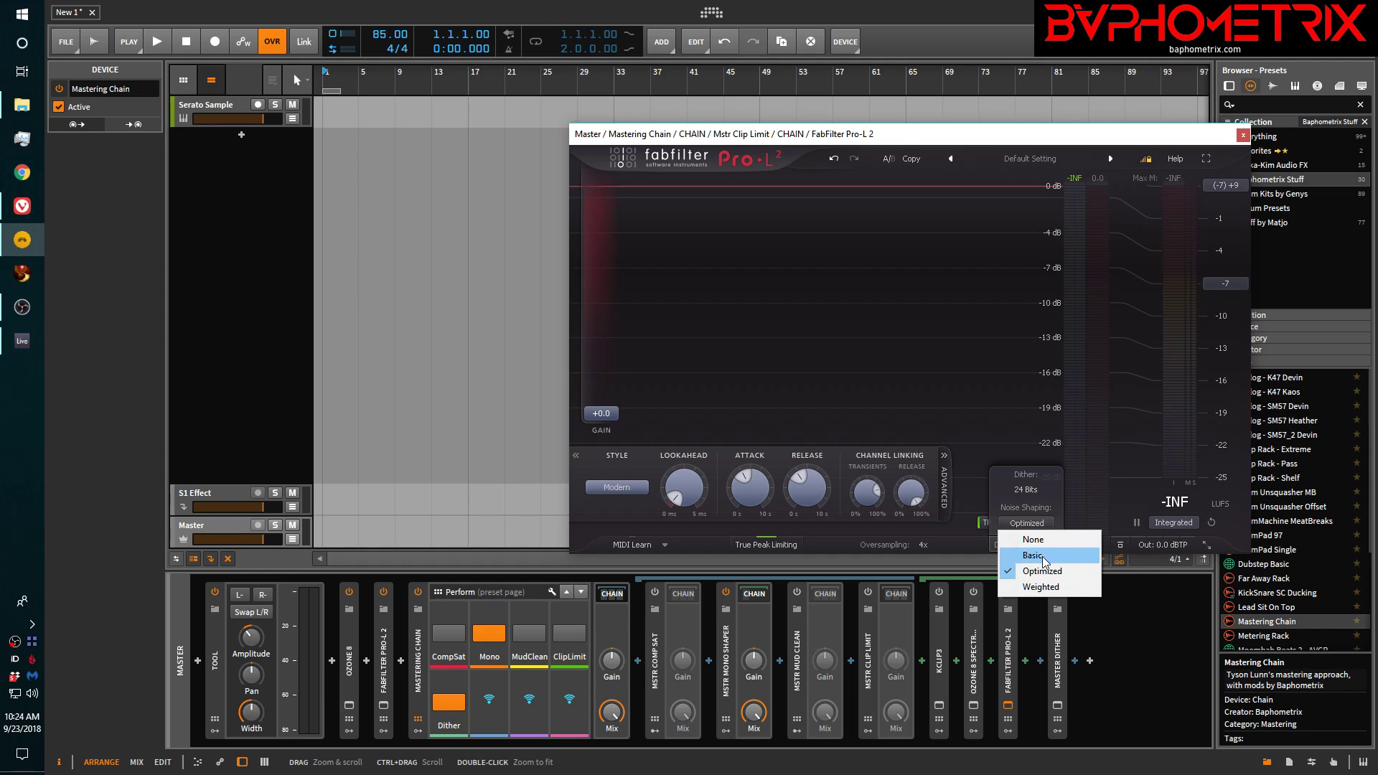
click(998, 481)
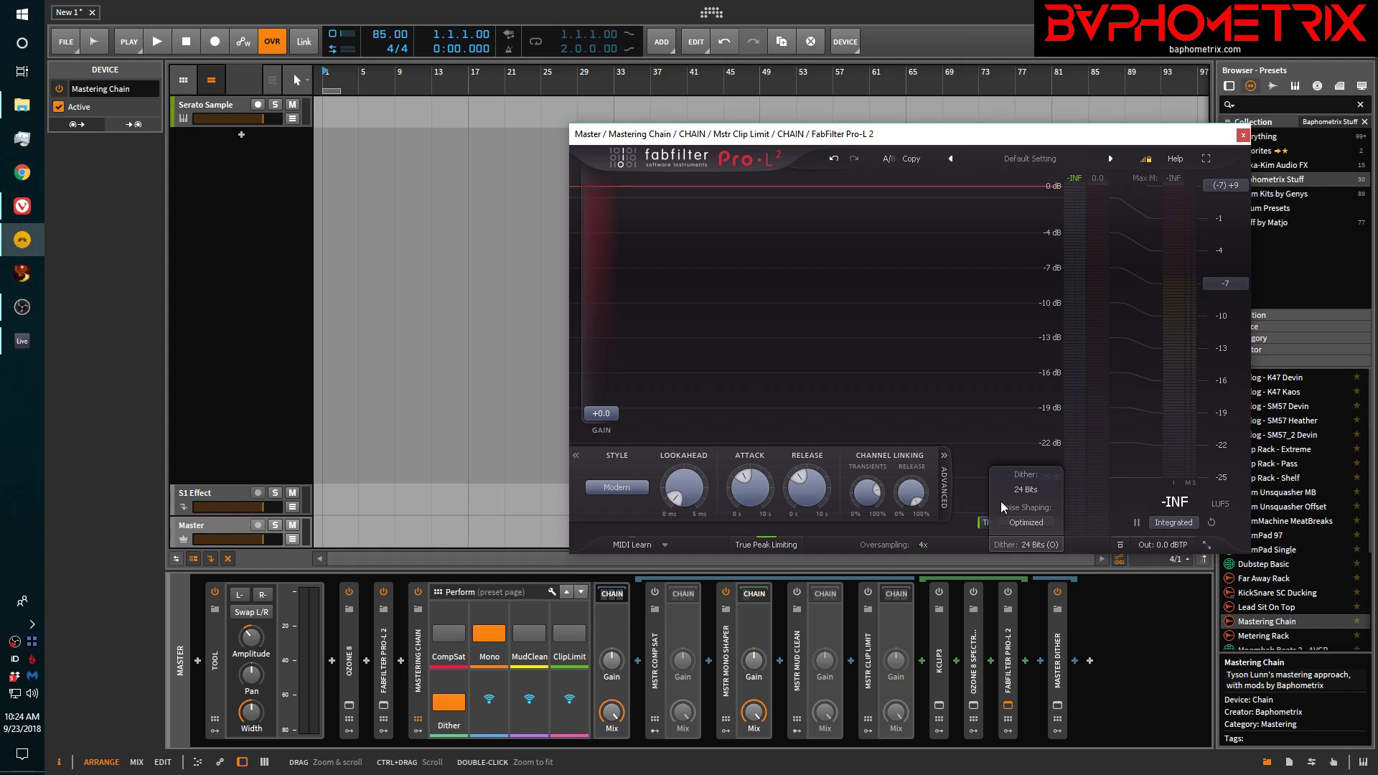
click(1243, 136)
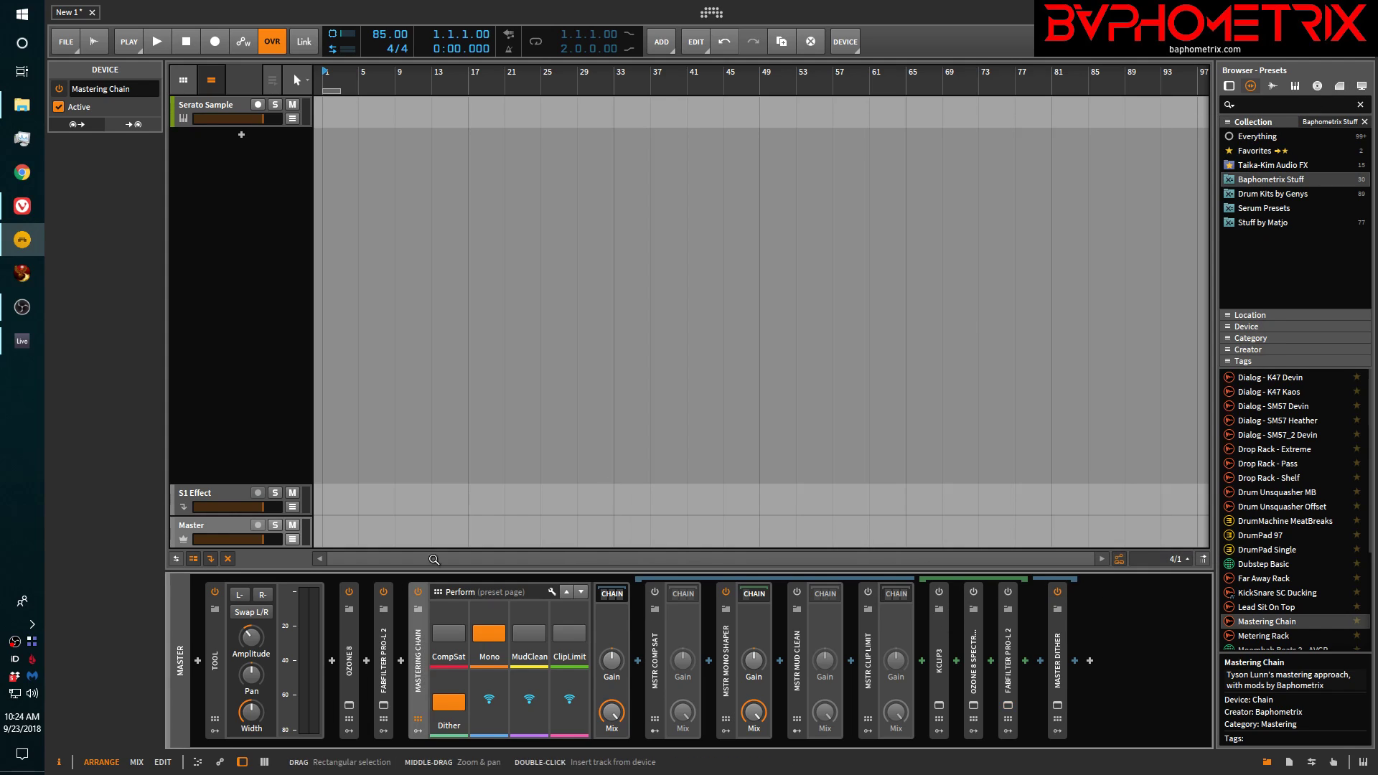
- Enable Dither in Ozone 8 on the Master track and compare its options with those of the Master Dither plug-in
click(348, 704)
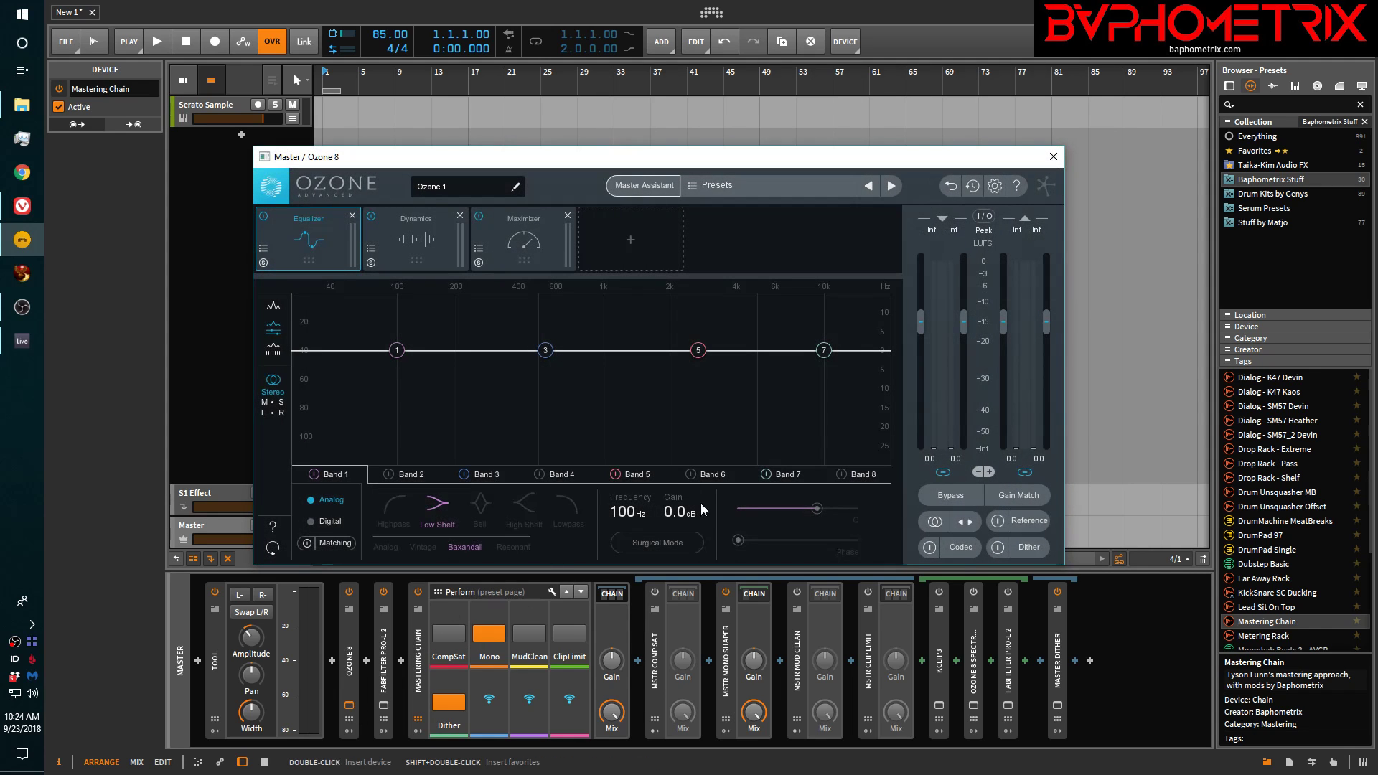
click(1022, 547)
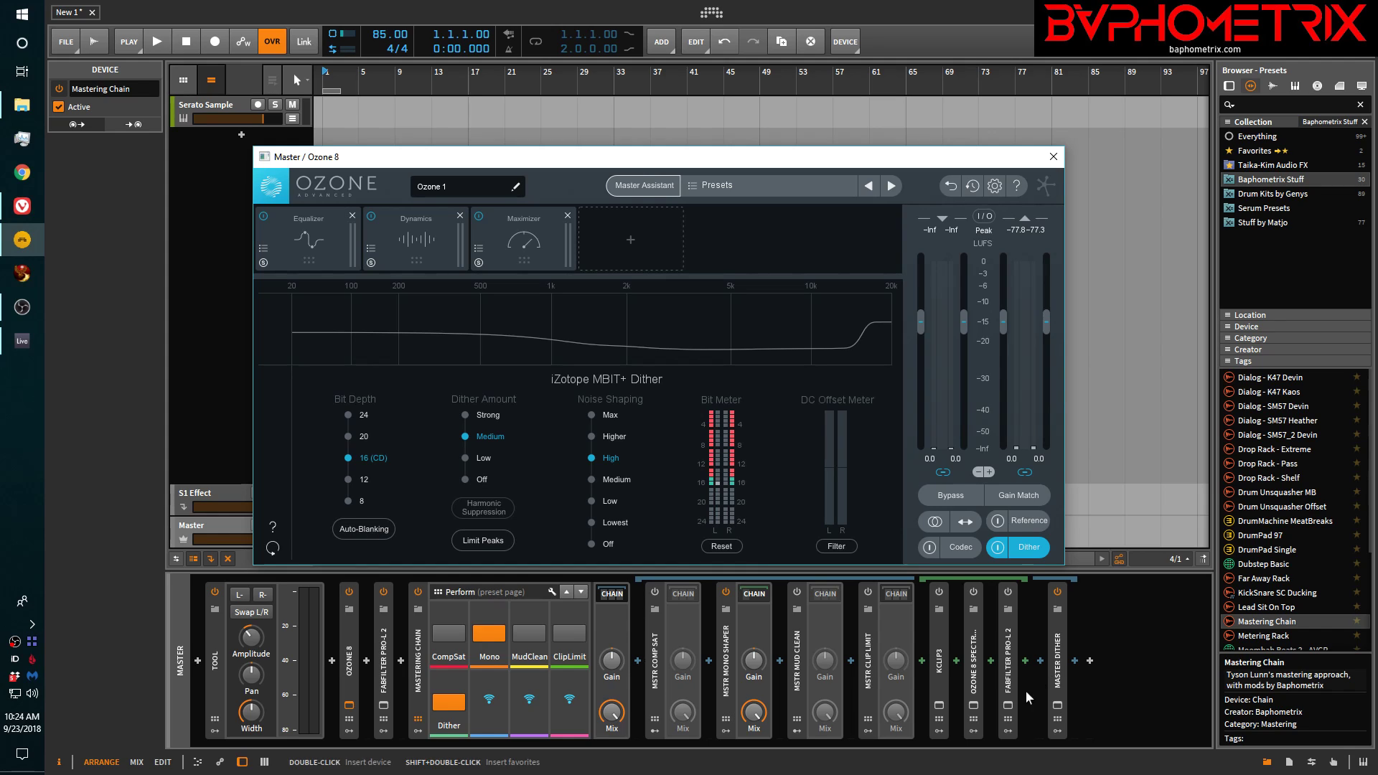
click(1056, 709)
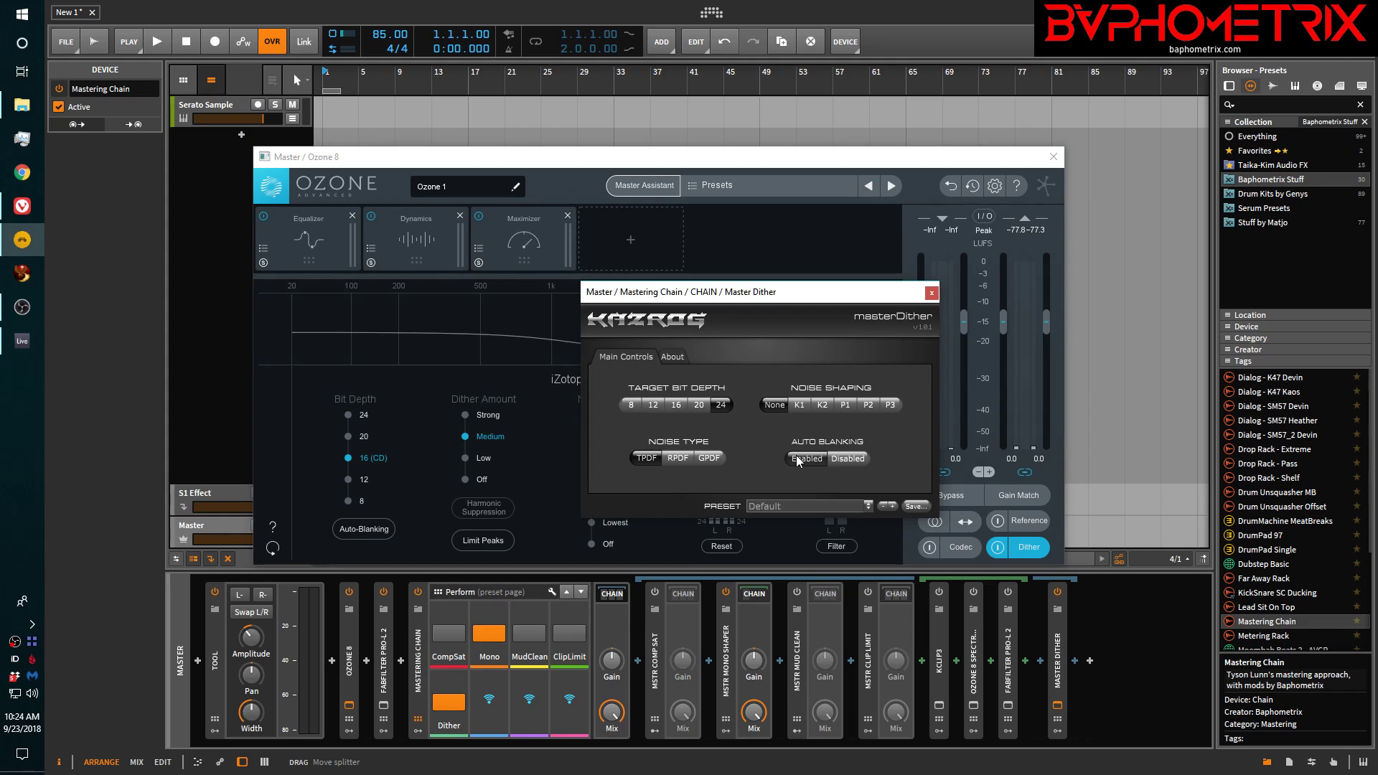
click(932, 292)
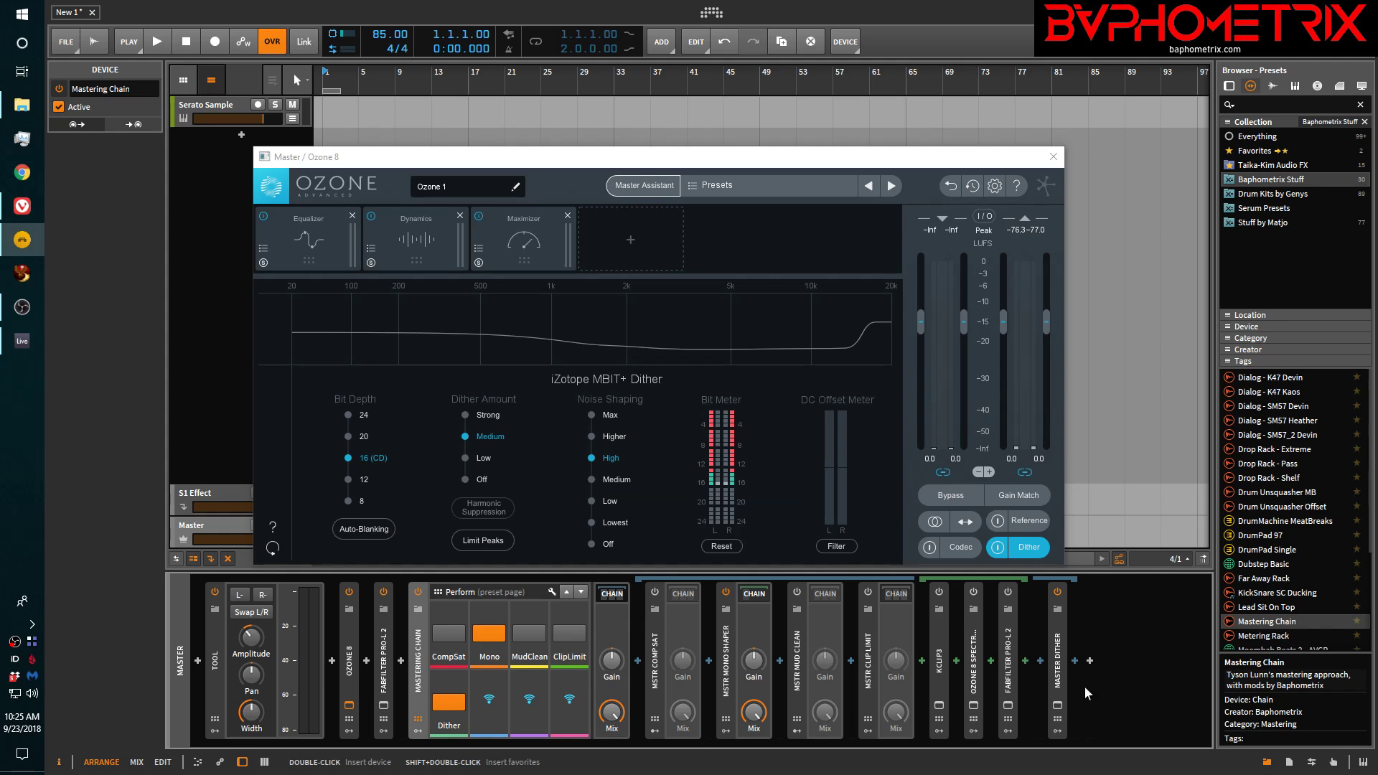
click(1061, 706)
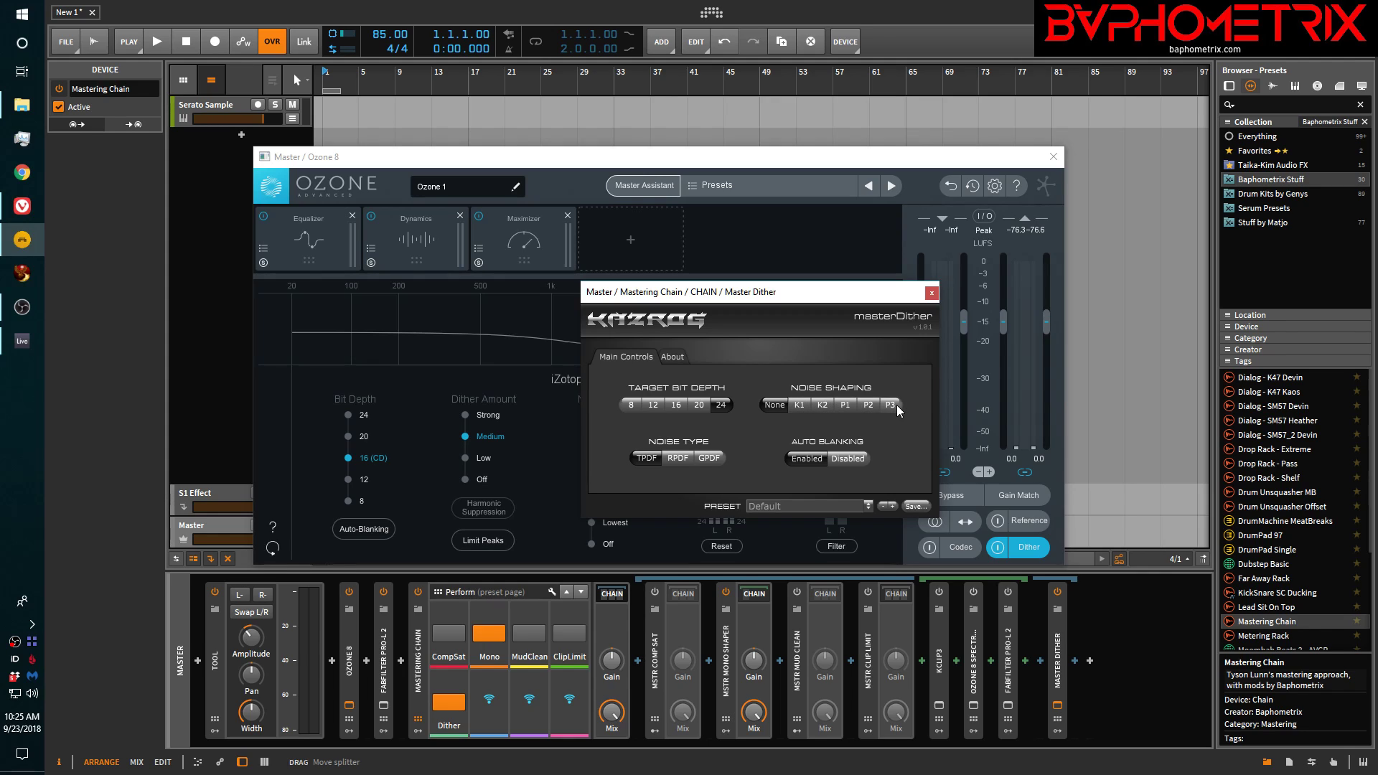
click(932, 292)
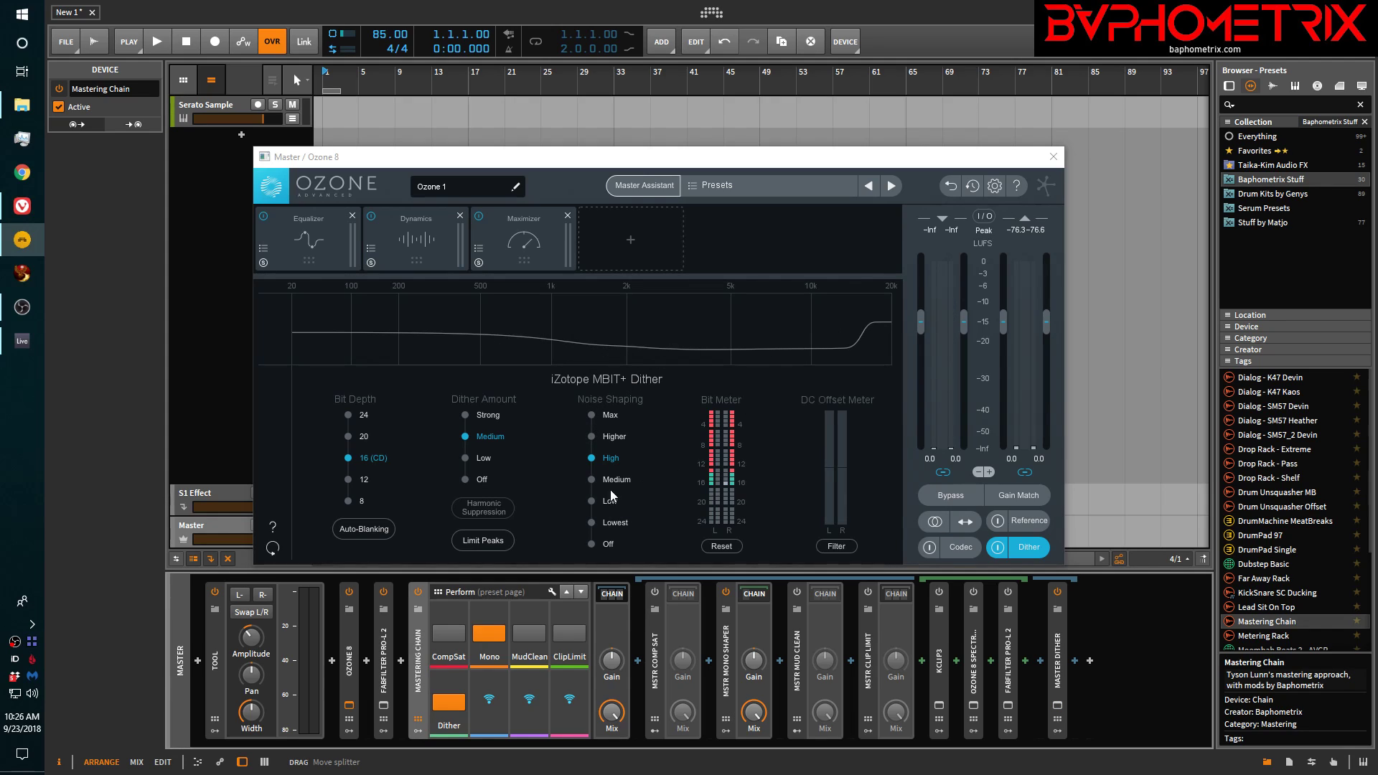
- Try the Lowest and Max noise shaping curves in Ozone 8's dither, and set Noise Shaping to Off
click(592, 523)
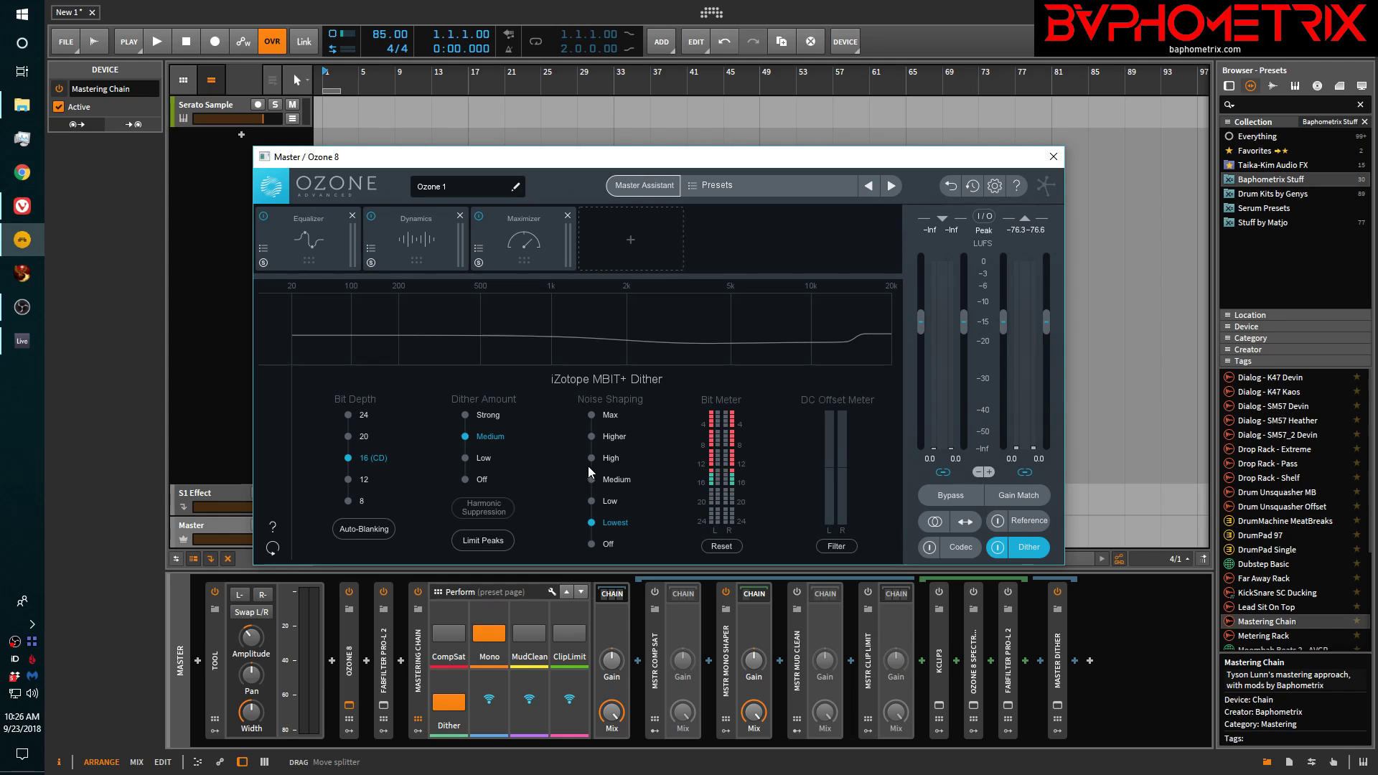
click(593, 416)
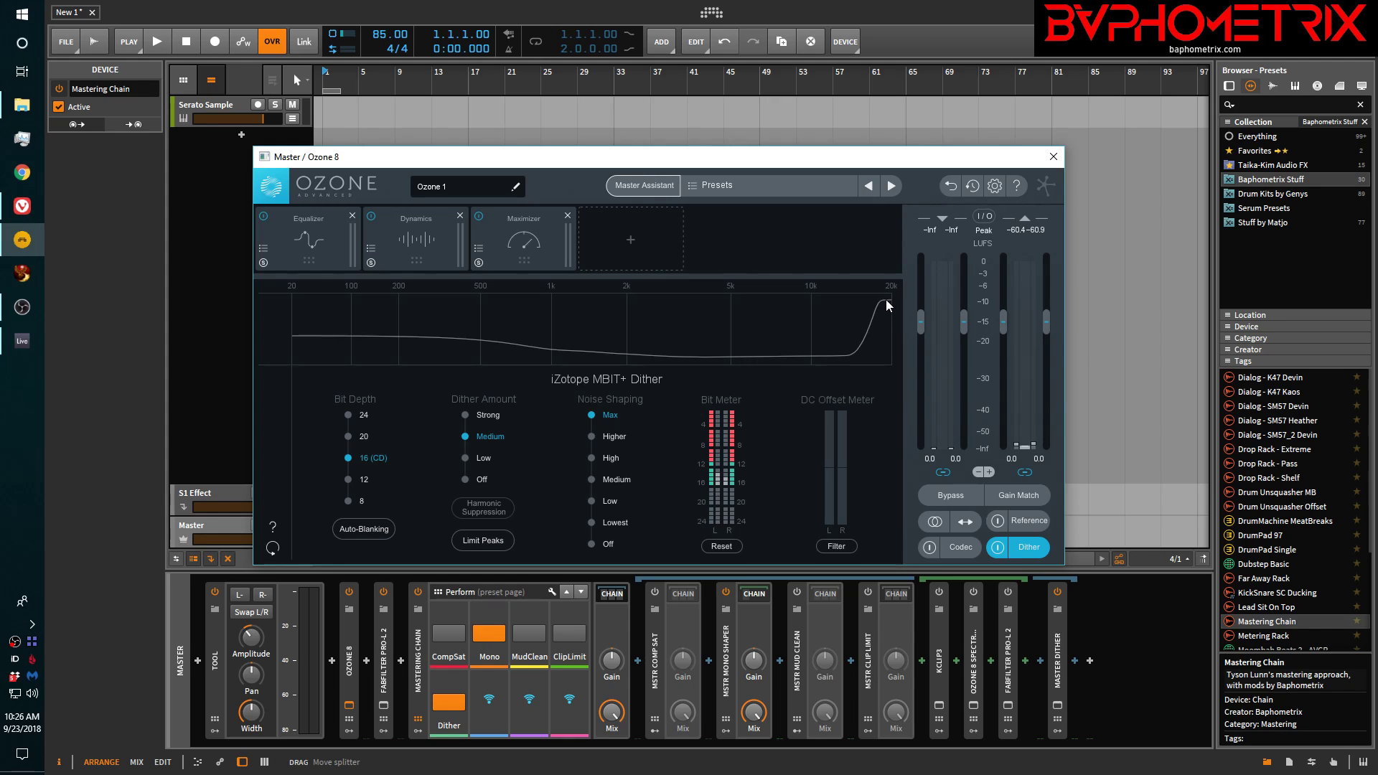
click(591, 545)
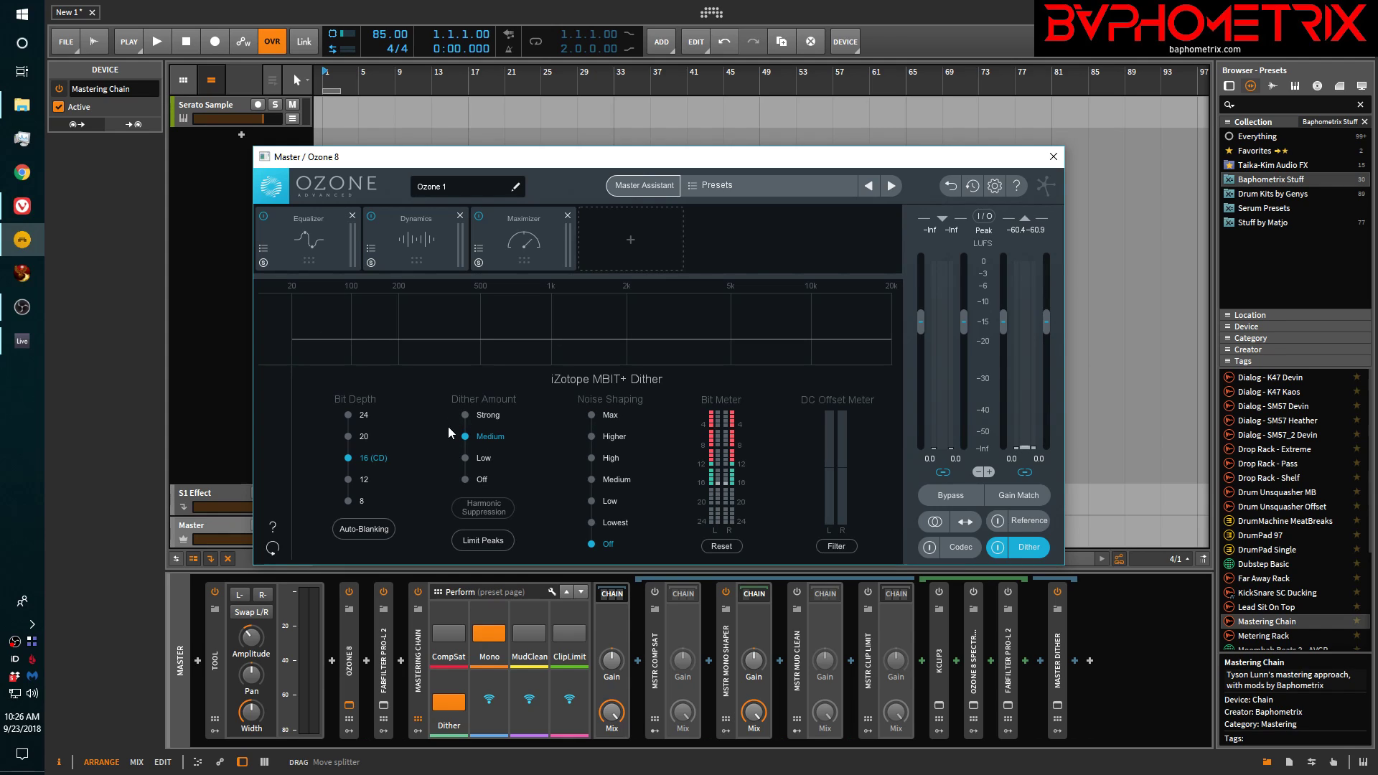
- Switch to the Wikipedia Dither article in the browser and examine the dither types, the truncation and rounding example, and the resolution plots
click(12, 214)
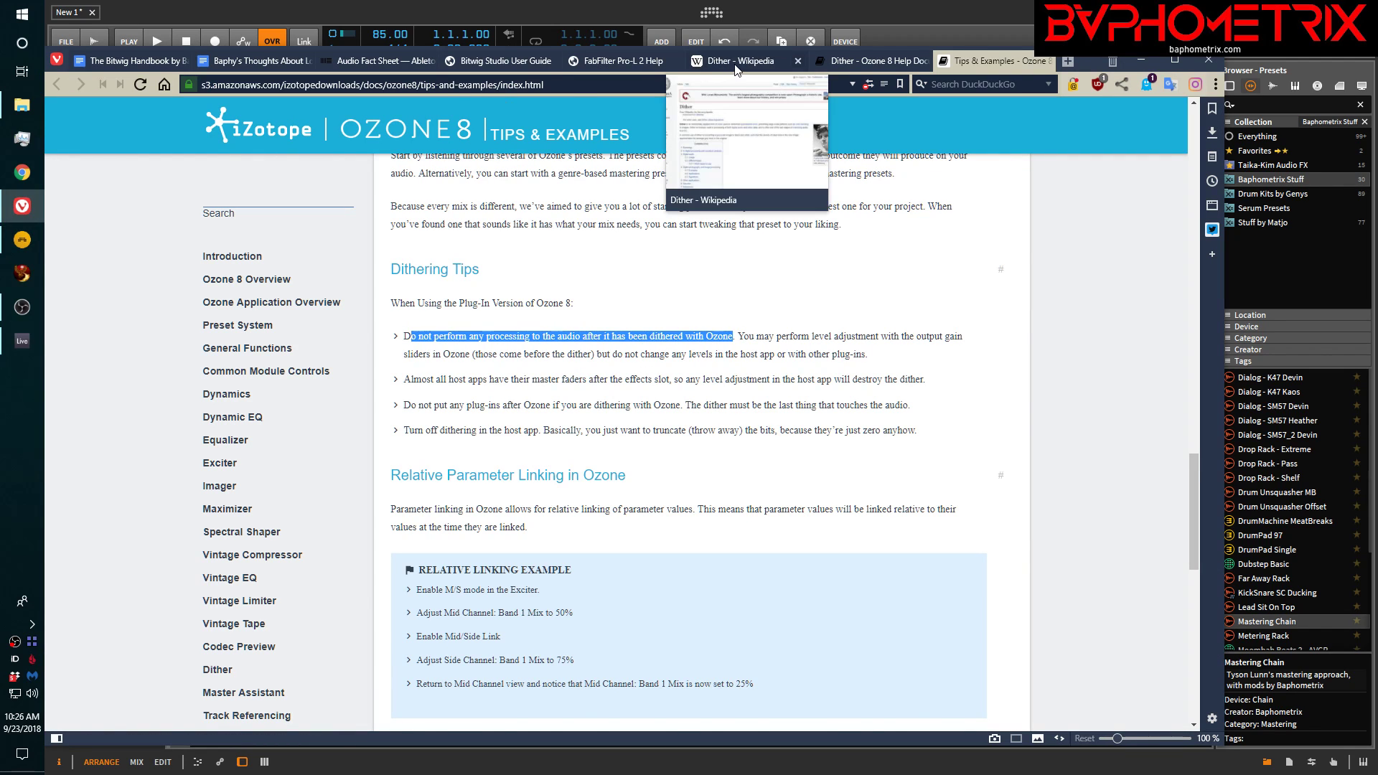
click(733, 62)
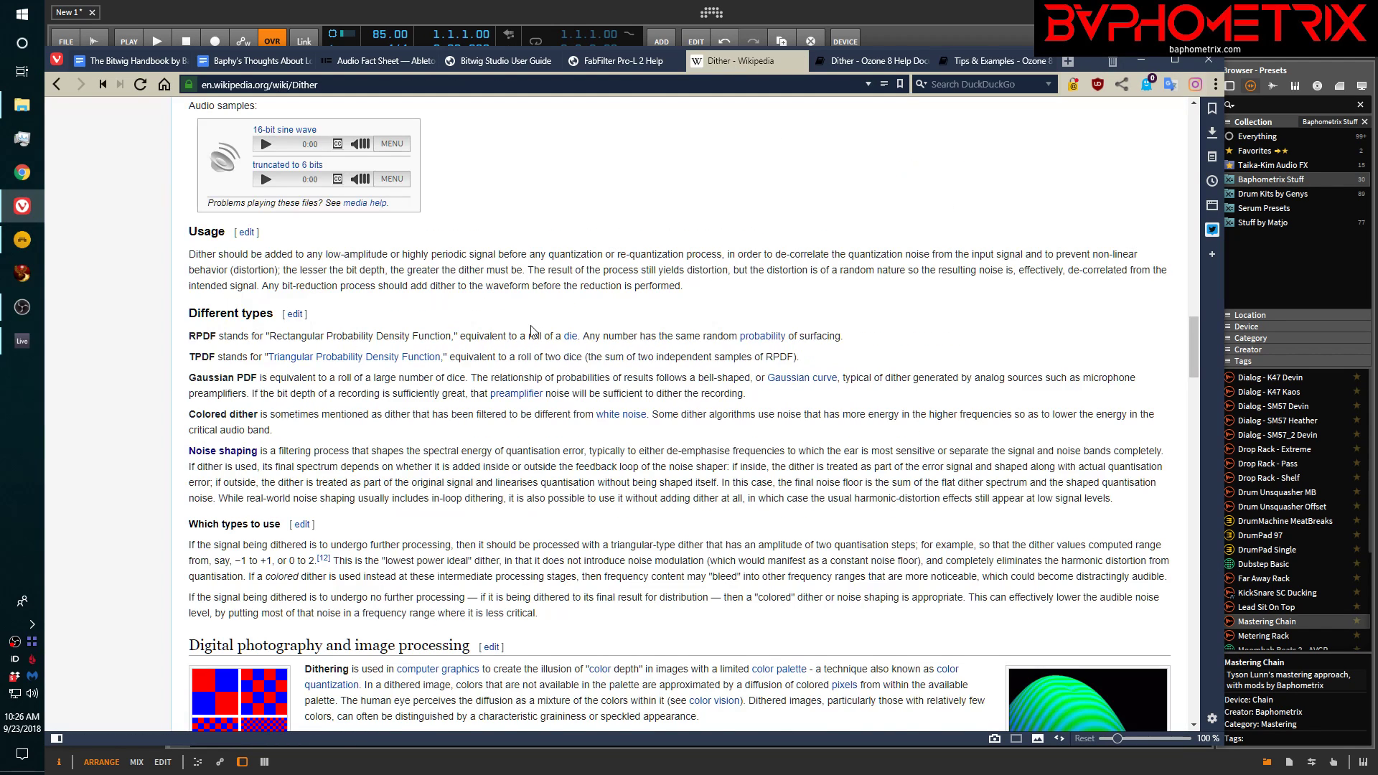
scroll(531, 331, up, 20)
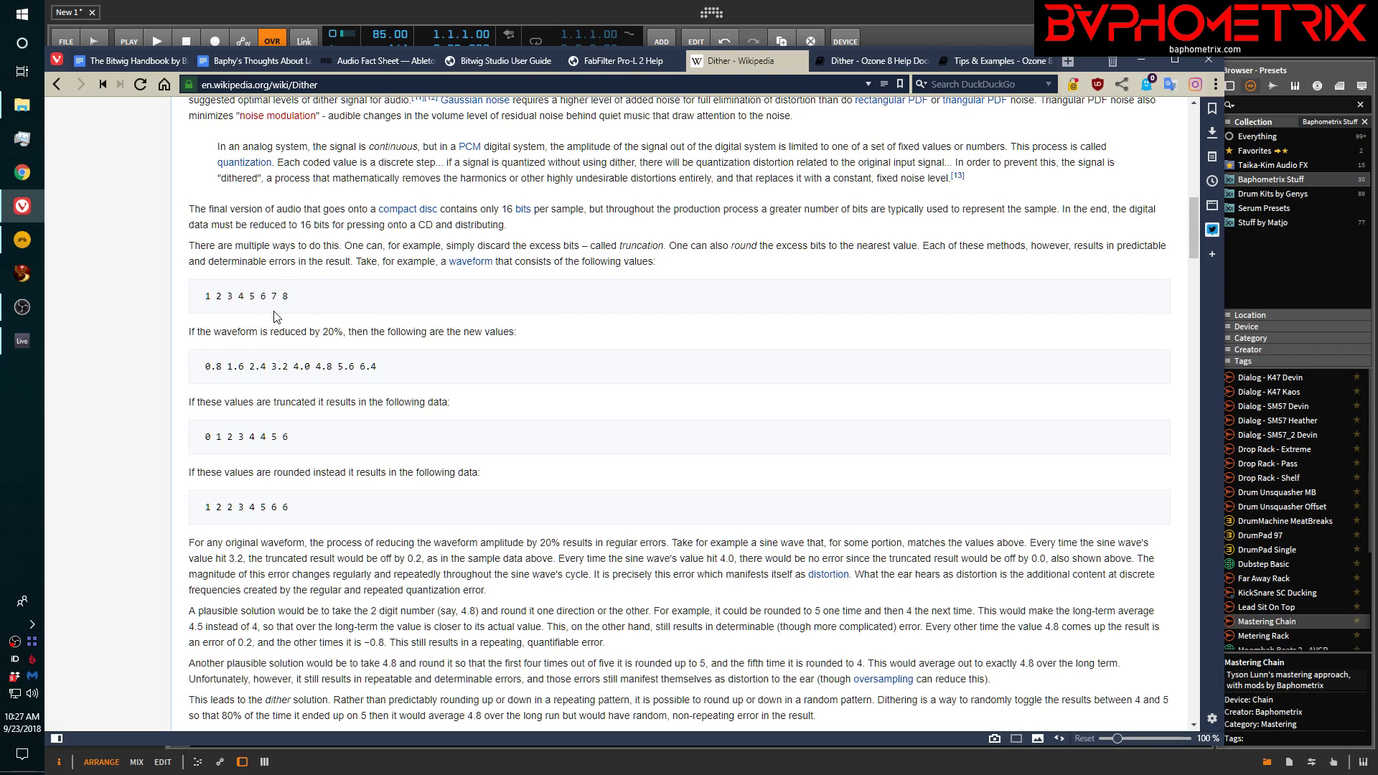
scroll(422, 337, up, 6)
scroll(423, 336, up, 5)
scroll(423, 336, down, 20)
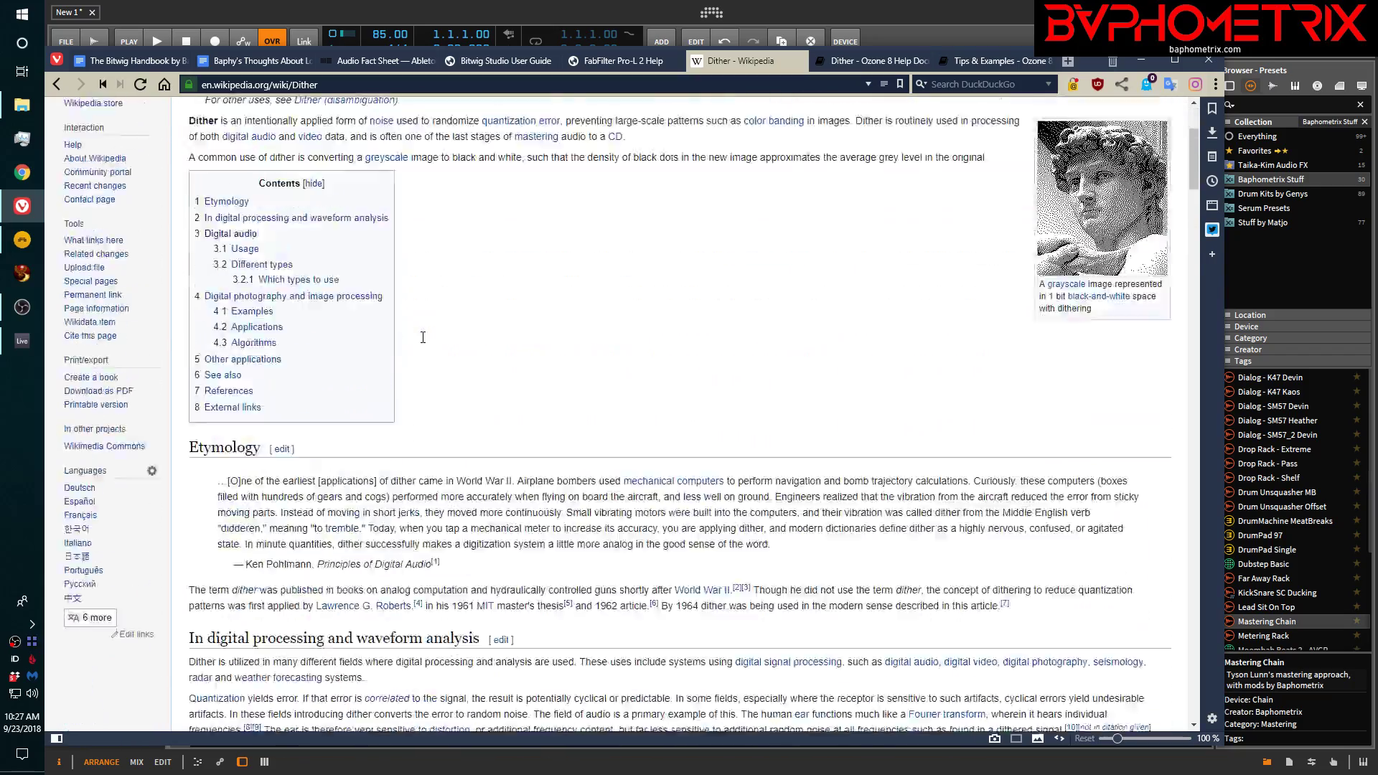
scroll(422, 343, up, 3)
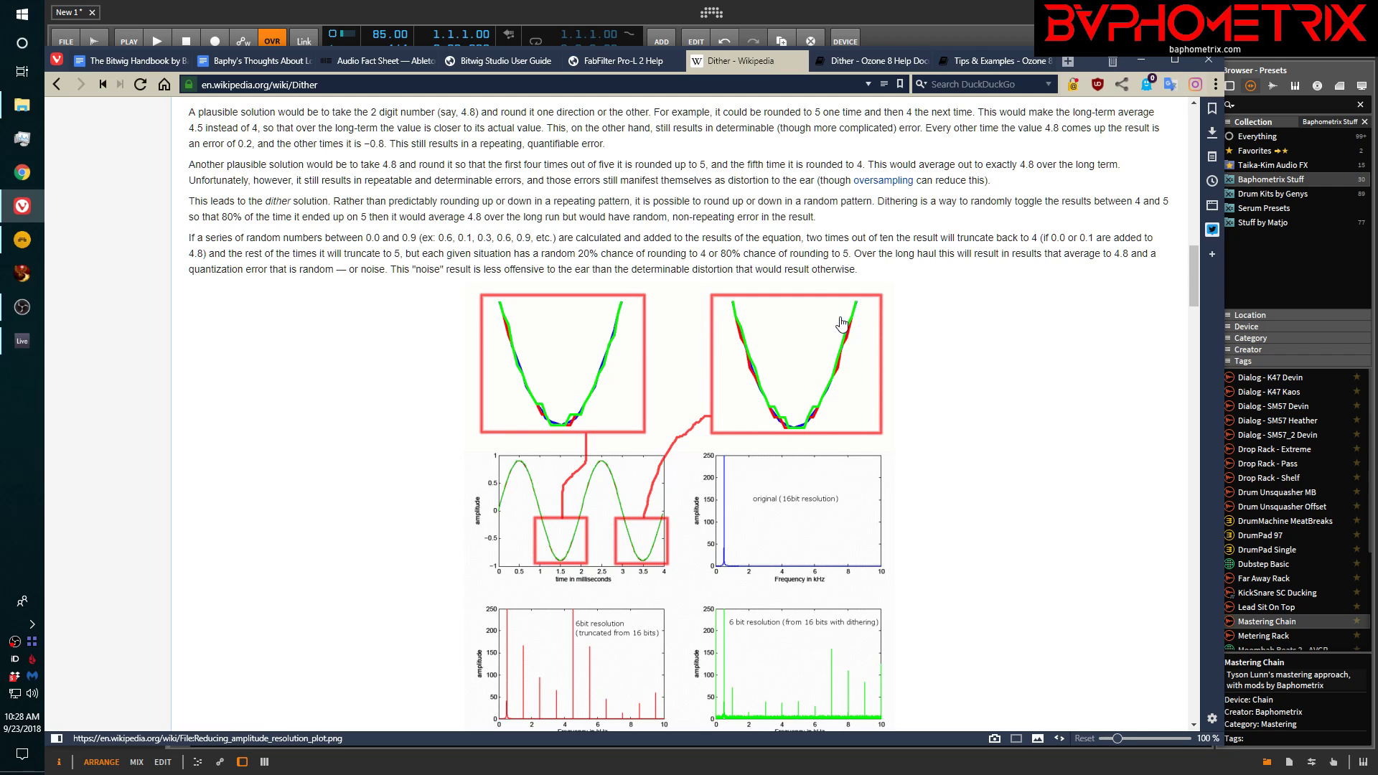
scroll(448, 423, down, 8)
scroll(447, 424, up, 20)
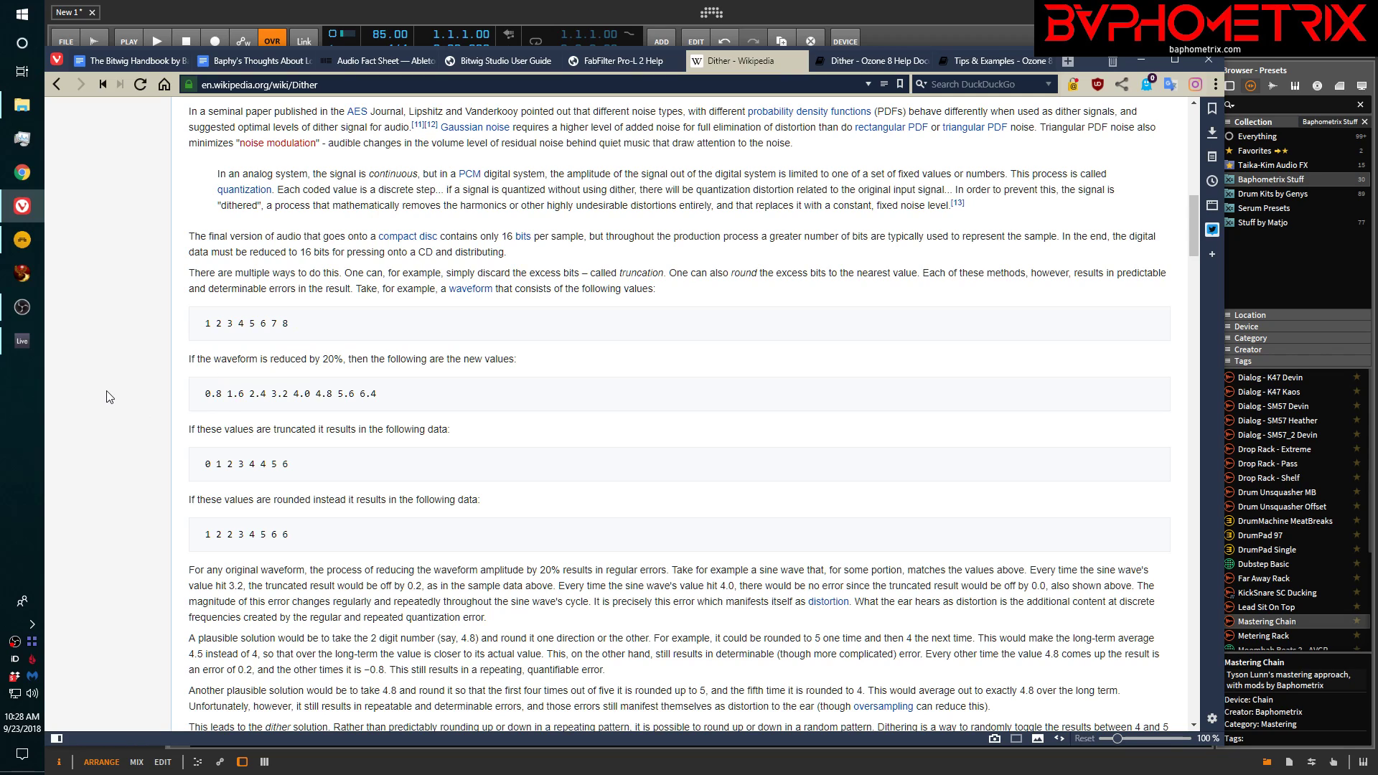
- Switch to Ableton Live, add a Utility device after EQ Eight on the CODA Kit track and set its Gain to 7.22 dB
click(14, 338)
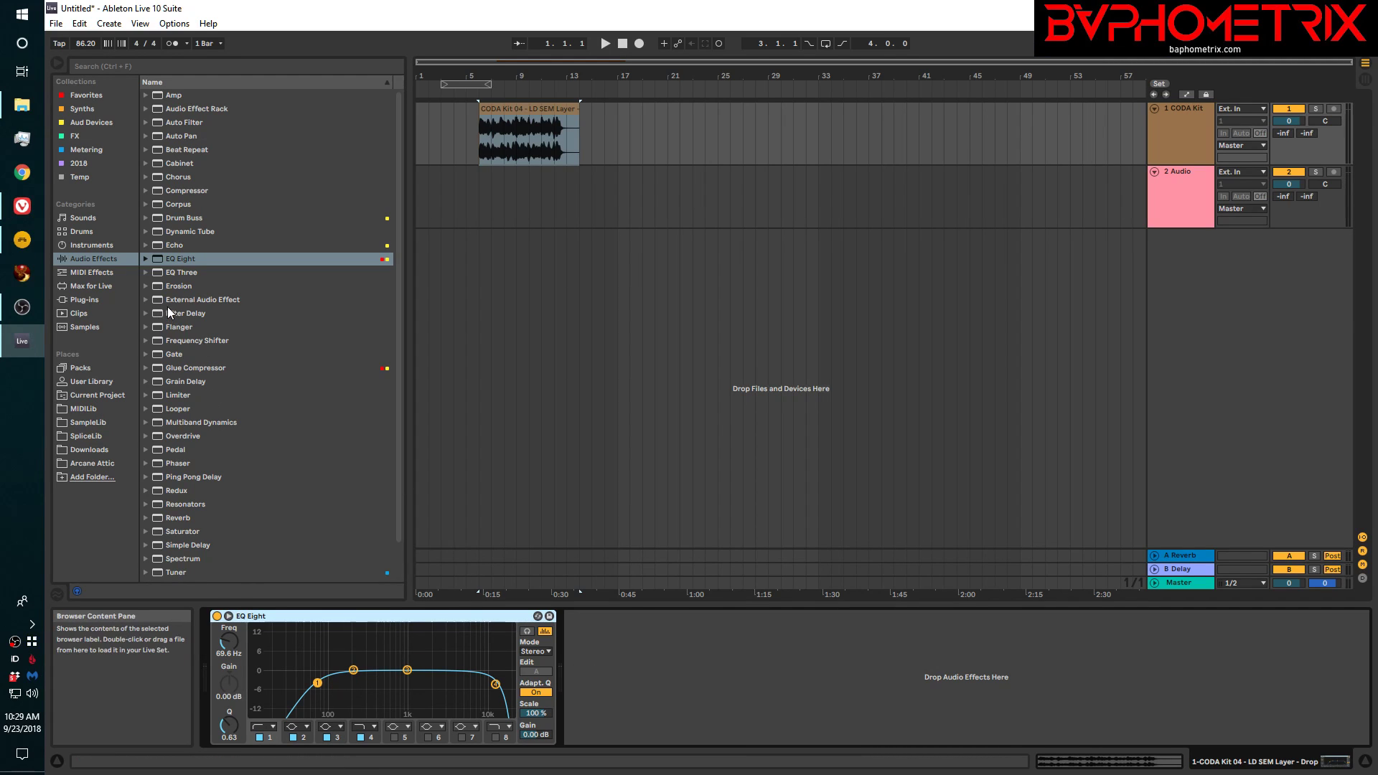
scroll(205, 311, down, 1)
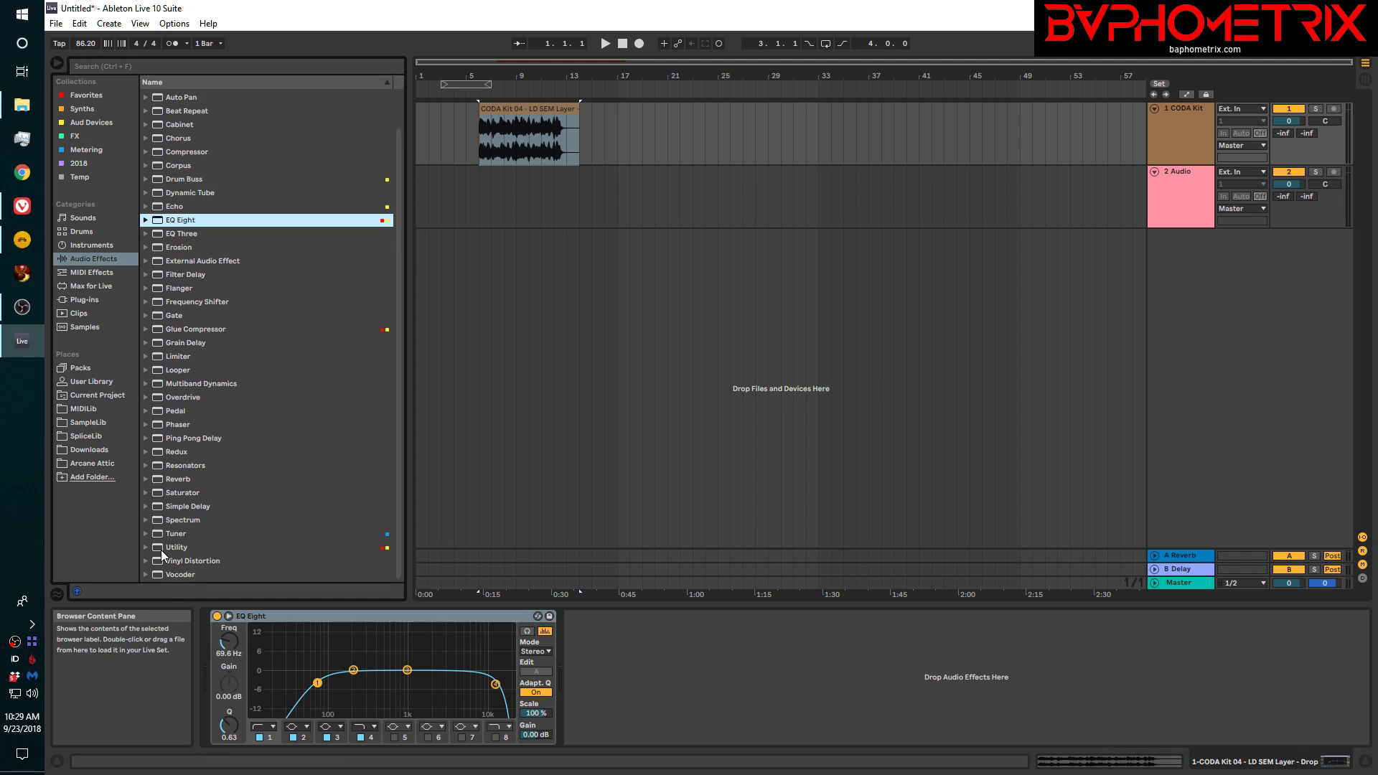
drag(161, 547, 417, 627)
drag(604, 678, 645, 642)
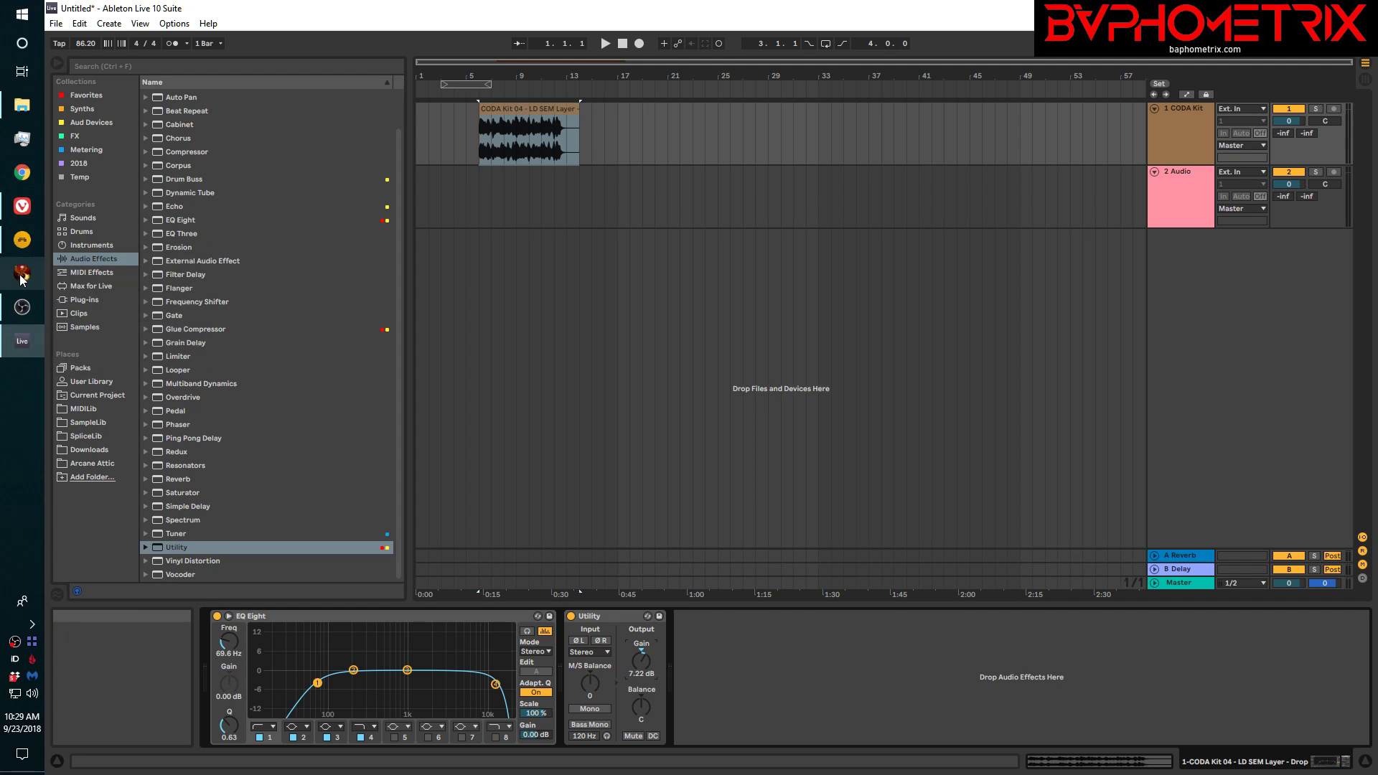
- Switch to the Wikipedia Dither article in the browser and examine the example values after the 20% reduction and after truncation
click(22, 208)
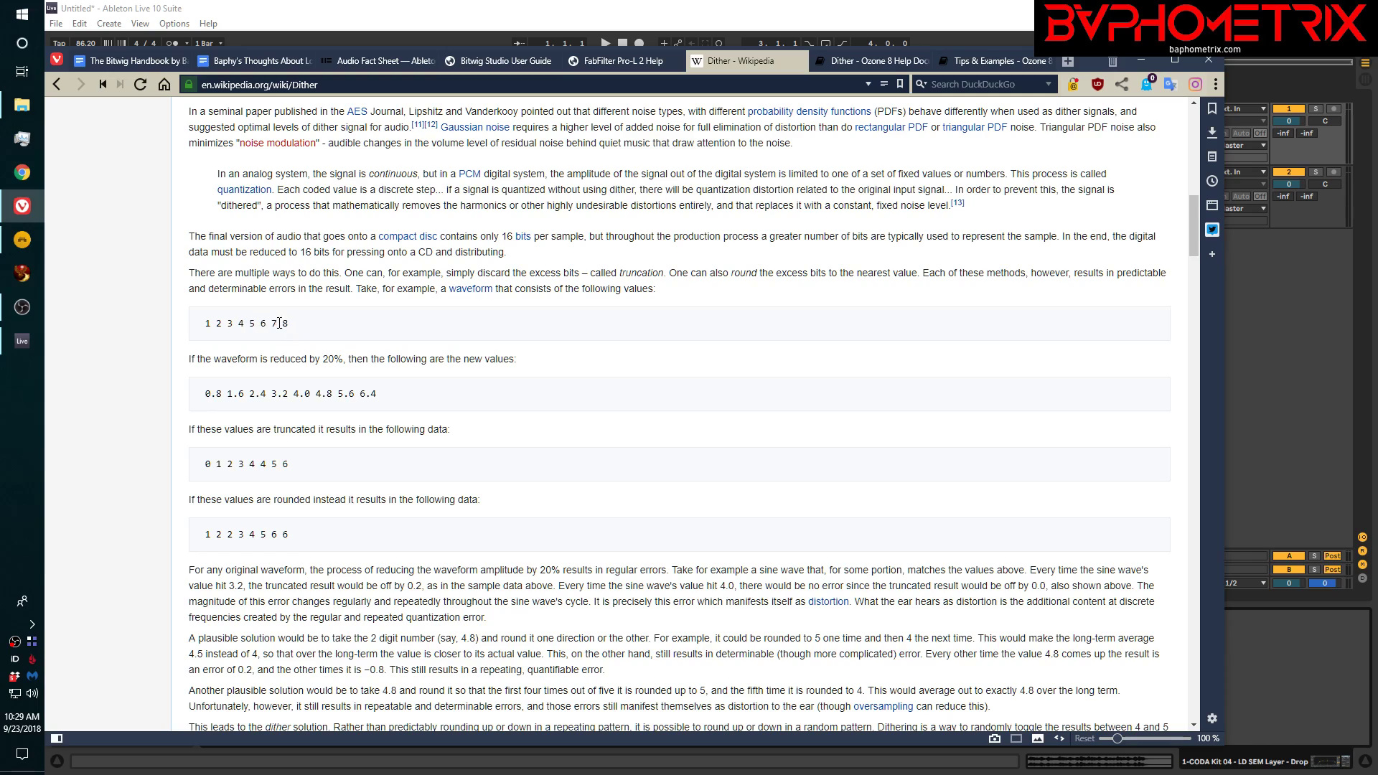
drag(203, 393, 388, 399)
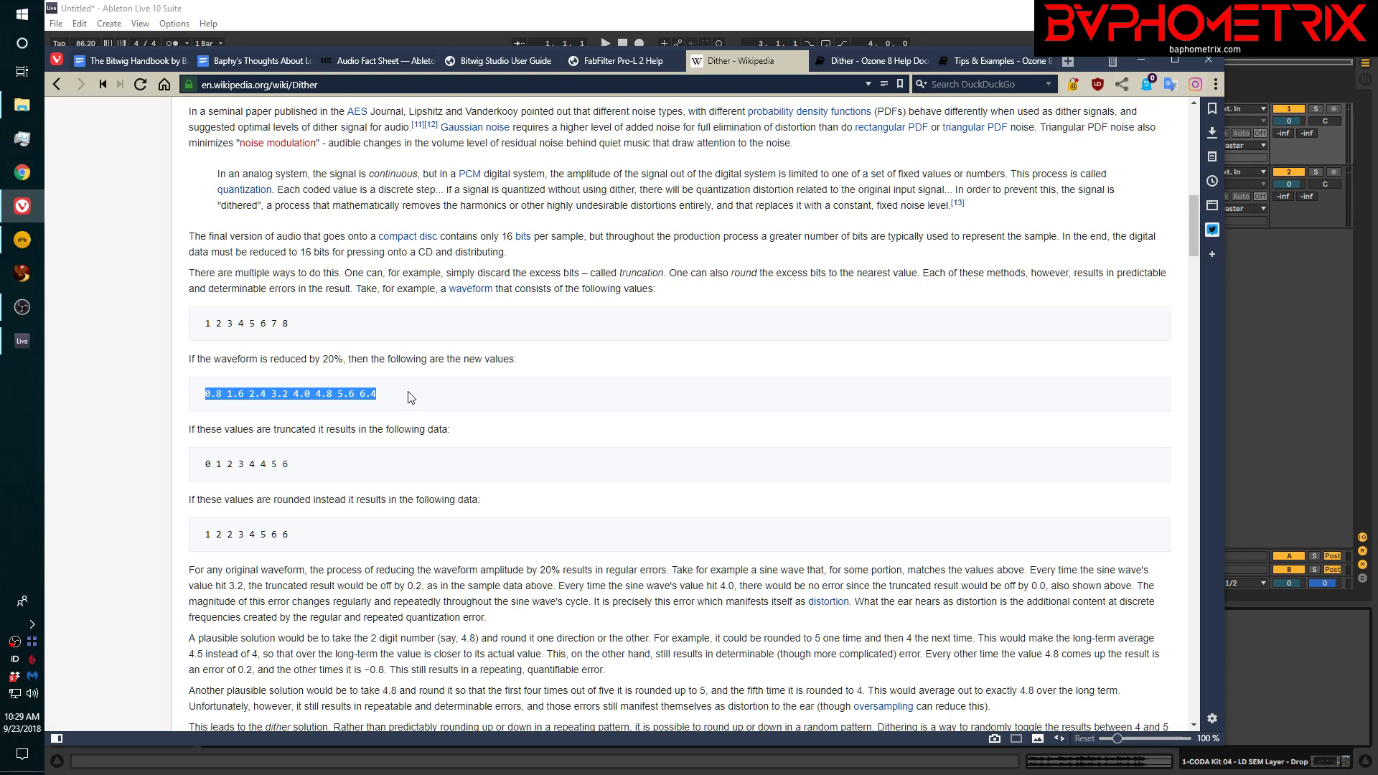
click(263, 393)
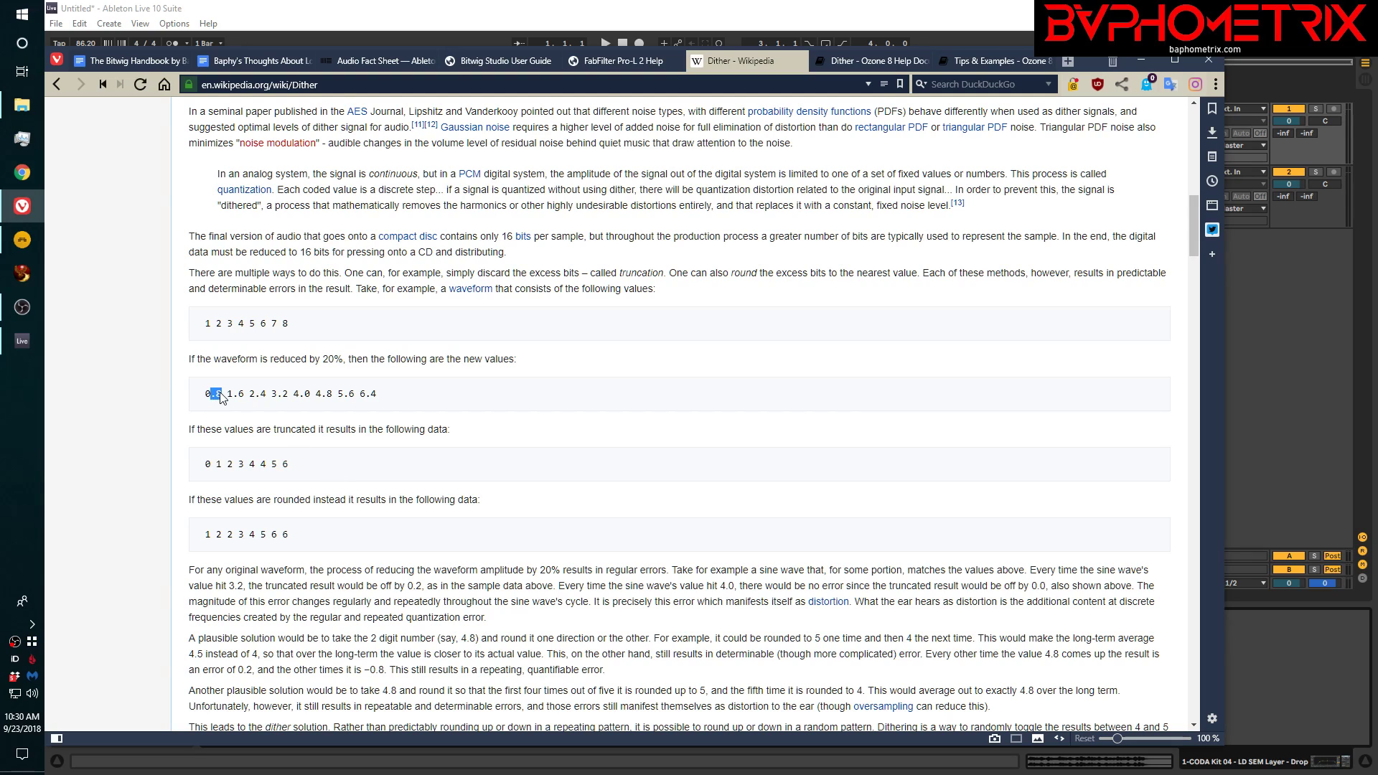
drag(211, 394, 220, 399)
drag(233, 393, 245, 399)
drag(208, 460, 289, 468)
scroll(332, 468, down, 2)
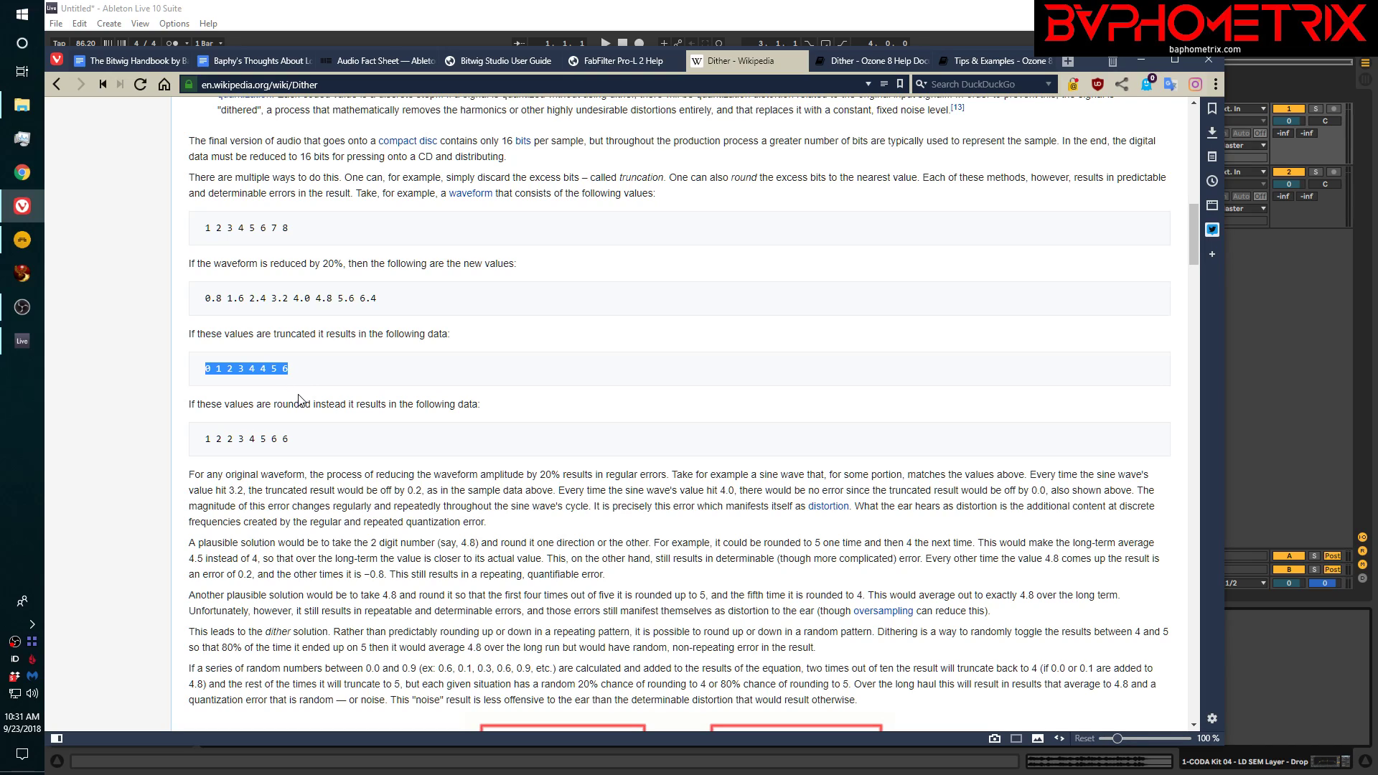
- Examine the article's dither solution paragraph, the 16-to-6-bit resolution plots and the Different types section
scroll(341, 443, down, 10)
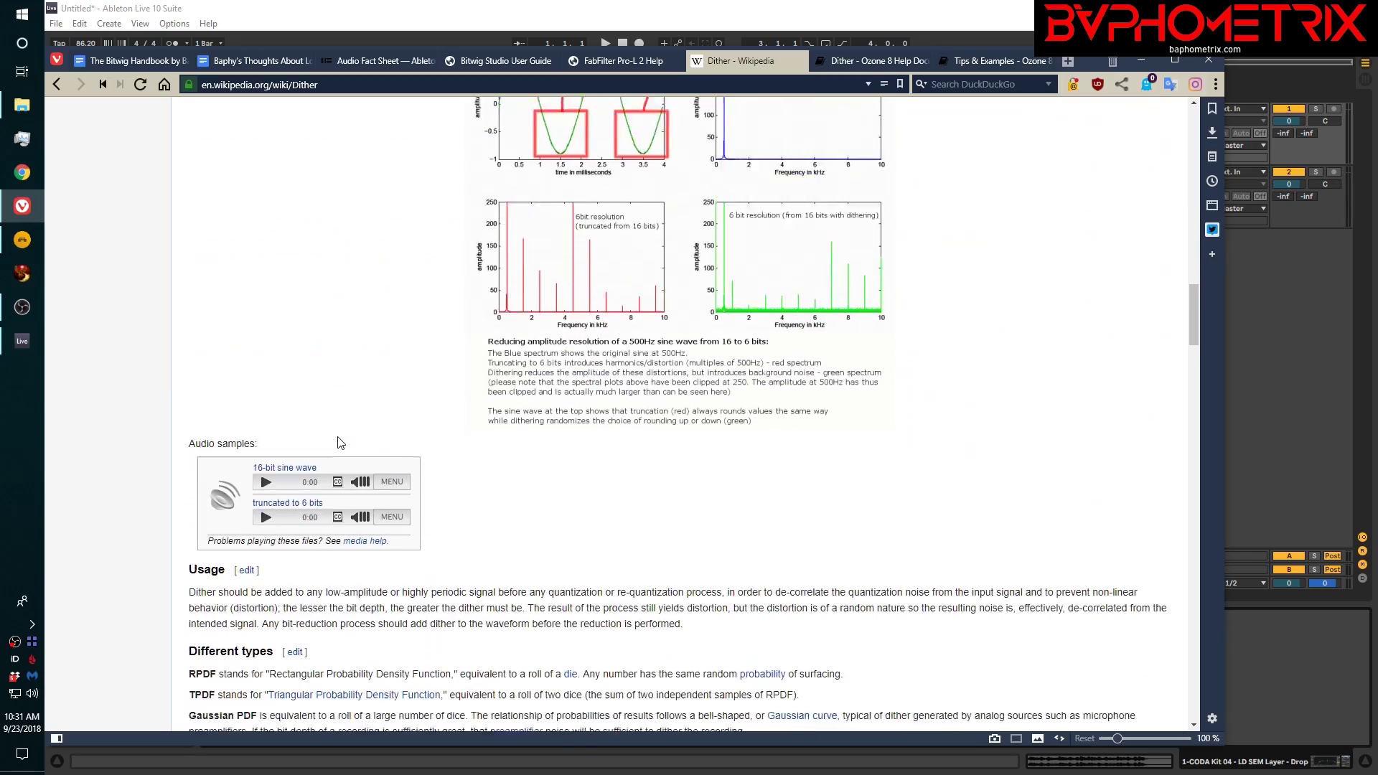
scroll(340, 442, down, 5)
scroll(338, 437, up, 12)
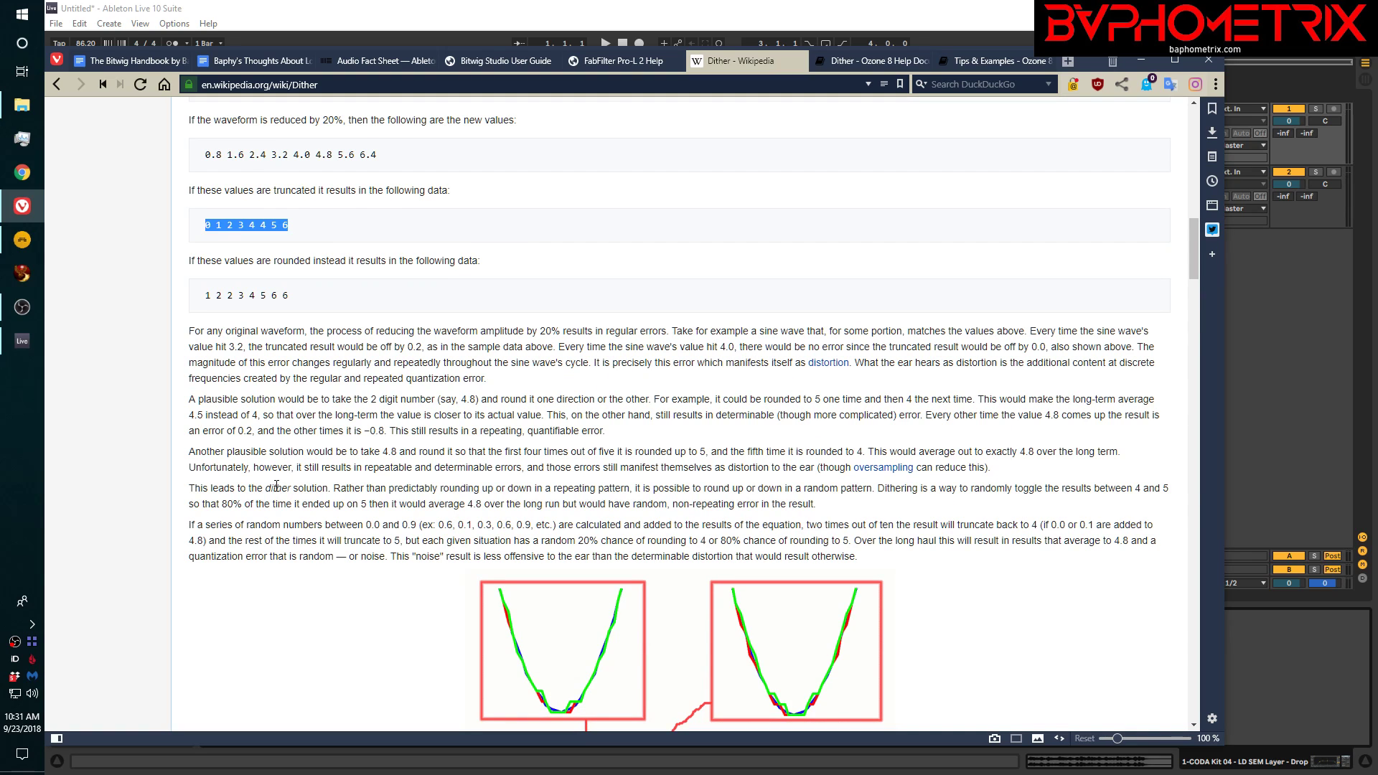
drag(267, 488, 371, 504)
scroll(430, 488, down, 12)
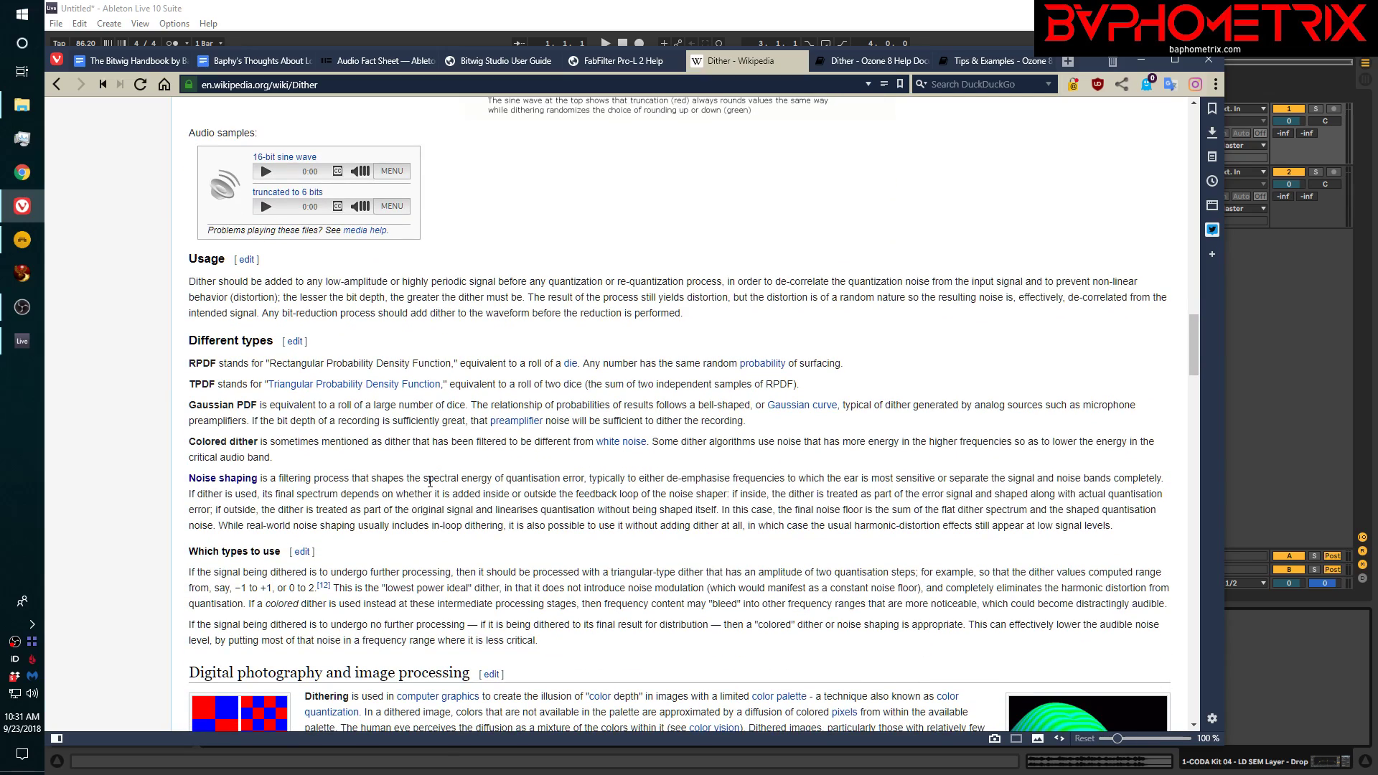
scroll(430, 481, up, 12)
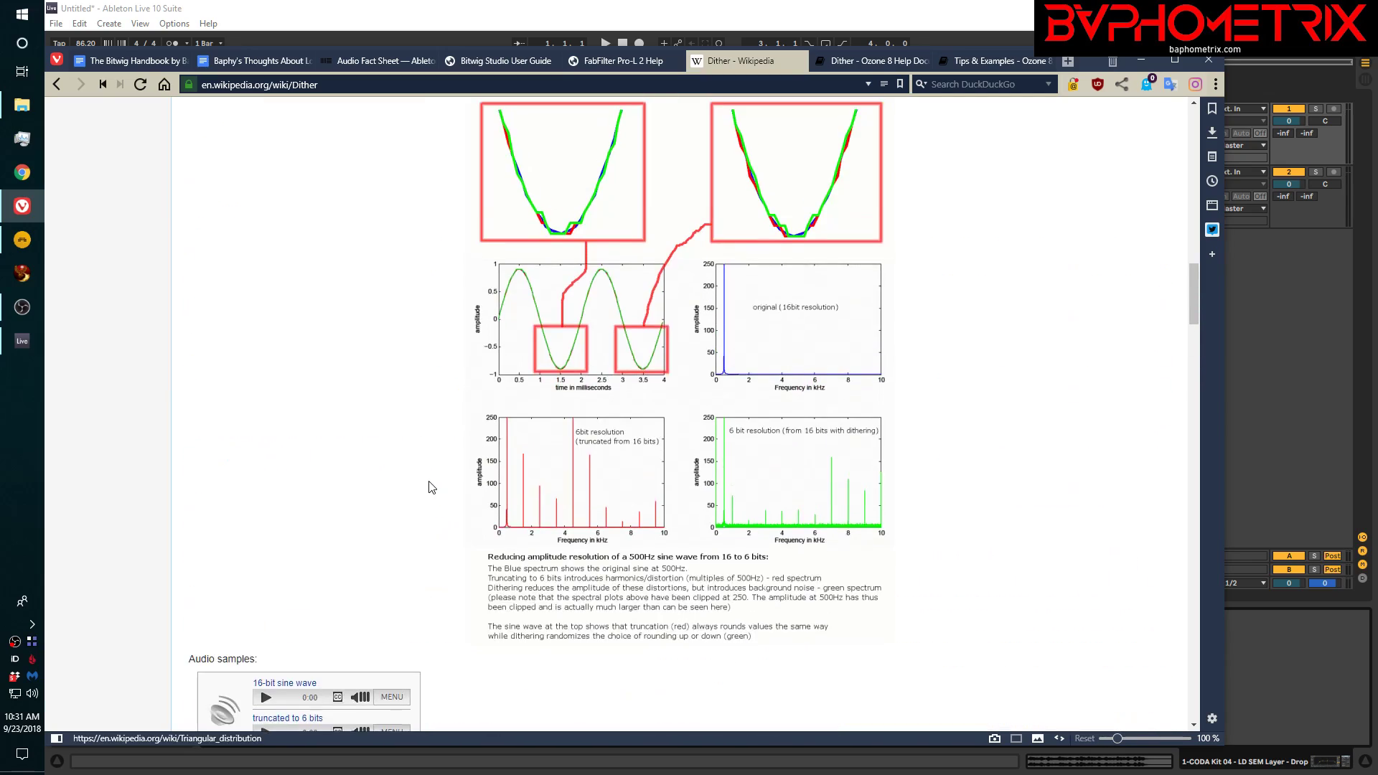
scroll(429, 482, up, 3)
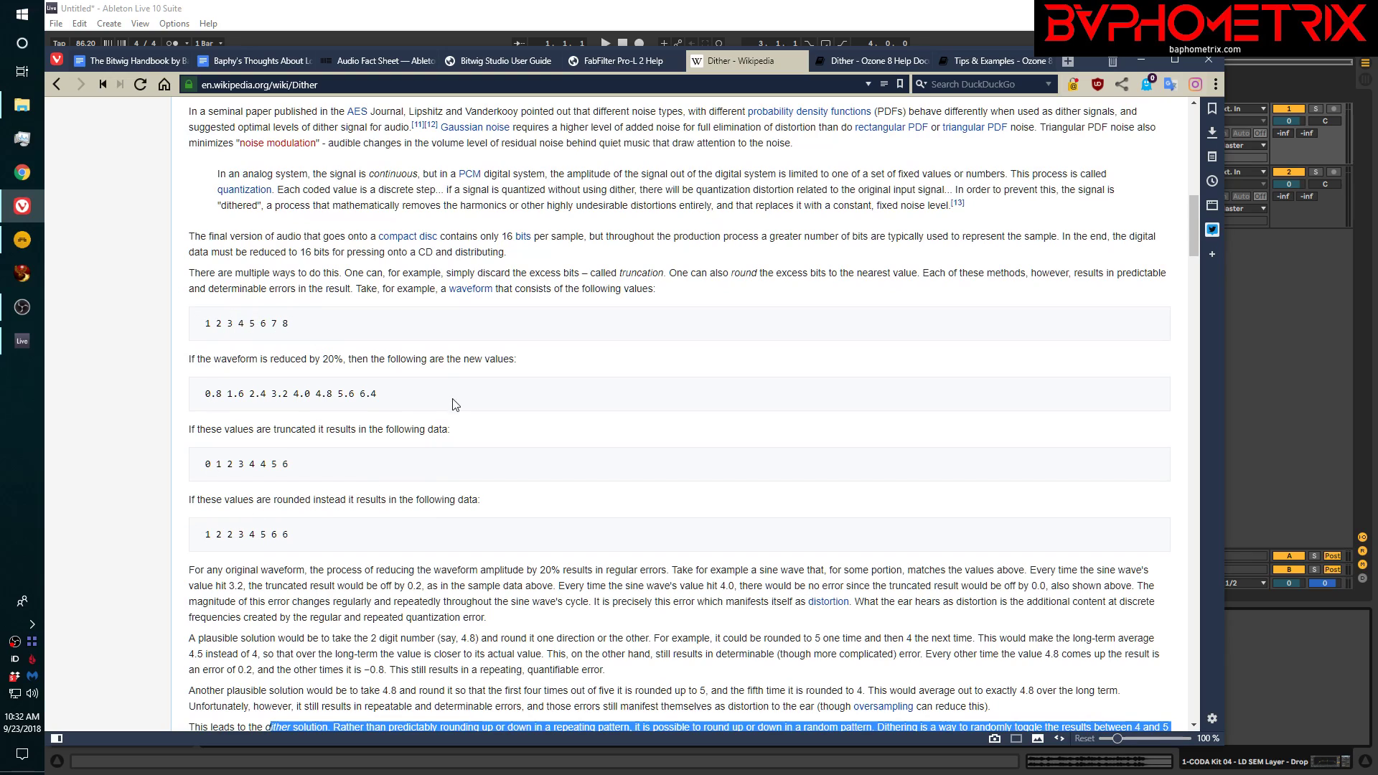
scroll(637, 521, down, 1)
- Compare the dithered and undithered cat photos in the Digital photography and image processing section, and return to the dither solution paragraph
scroll(637, 522, down, 20)
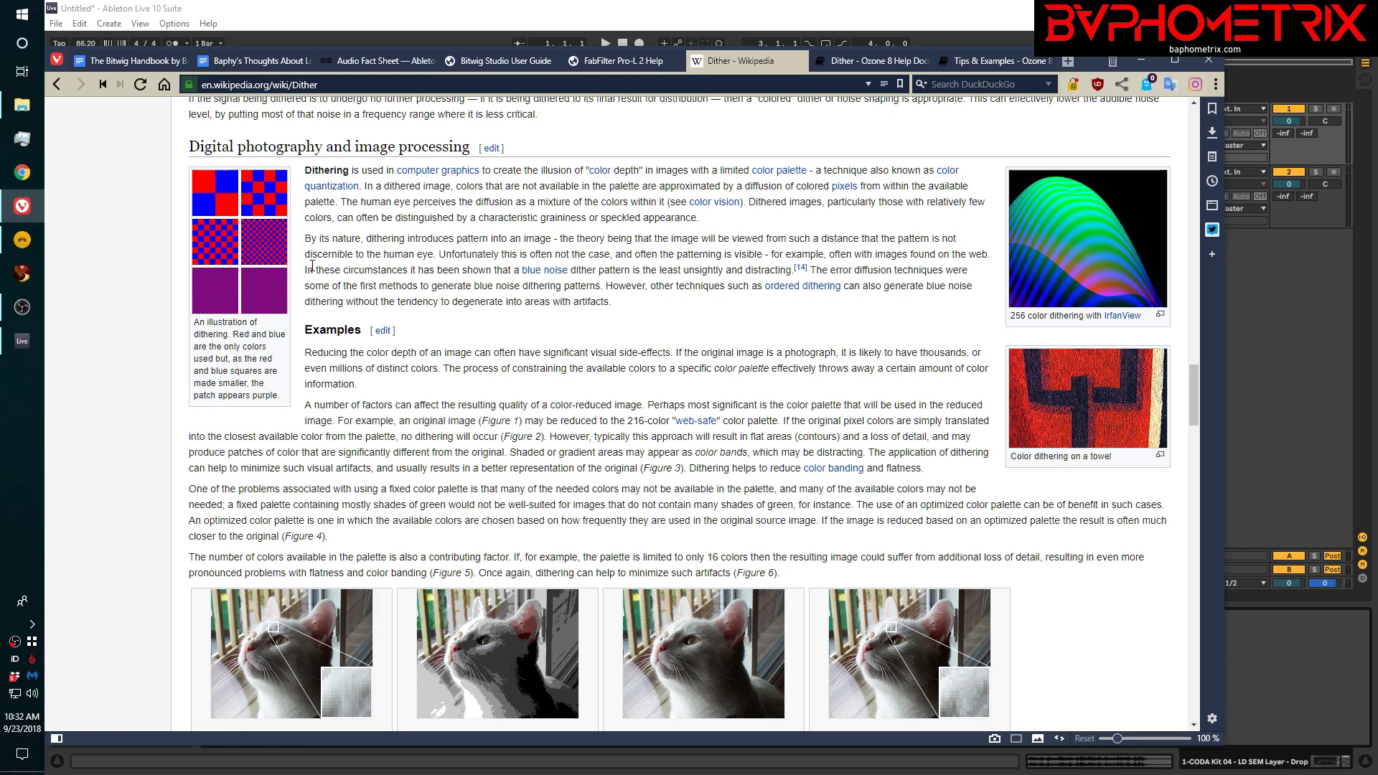
scroll(459, 270, down, 2)
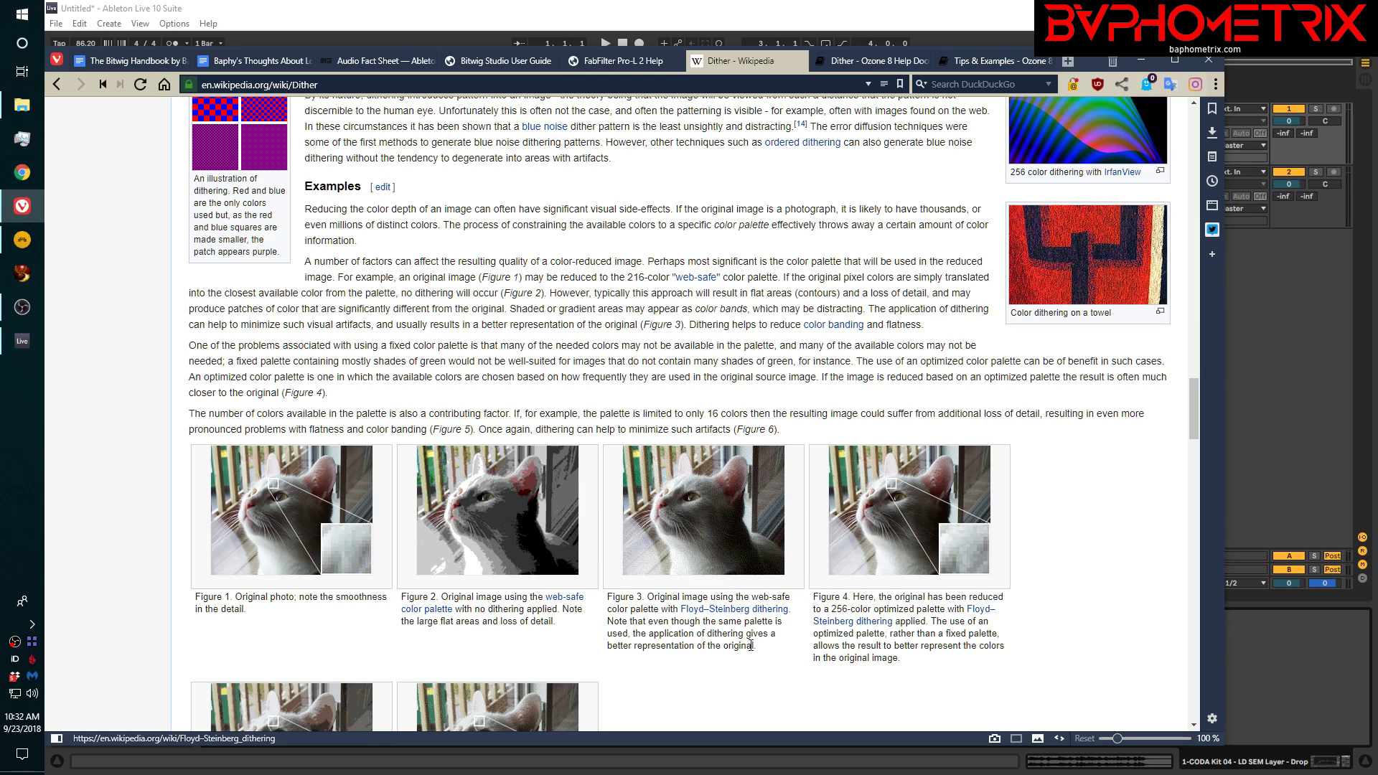
scroll(804, 697, down, 2)
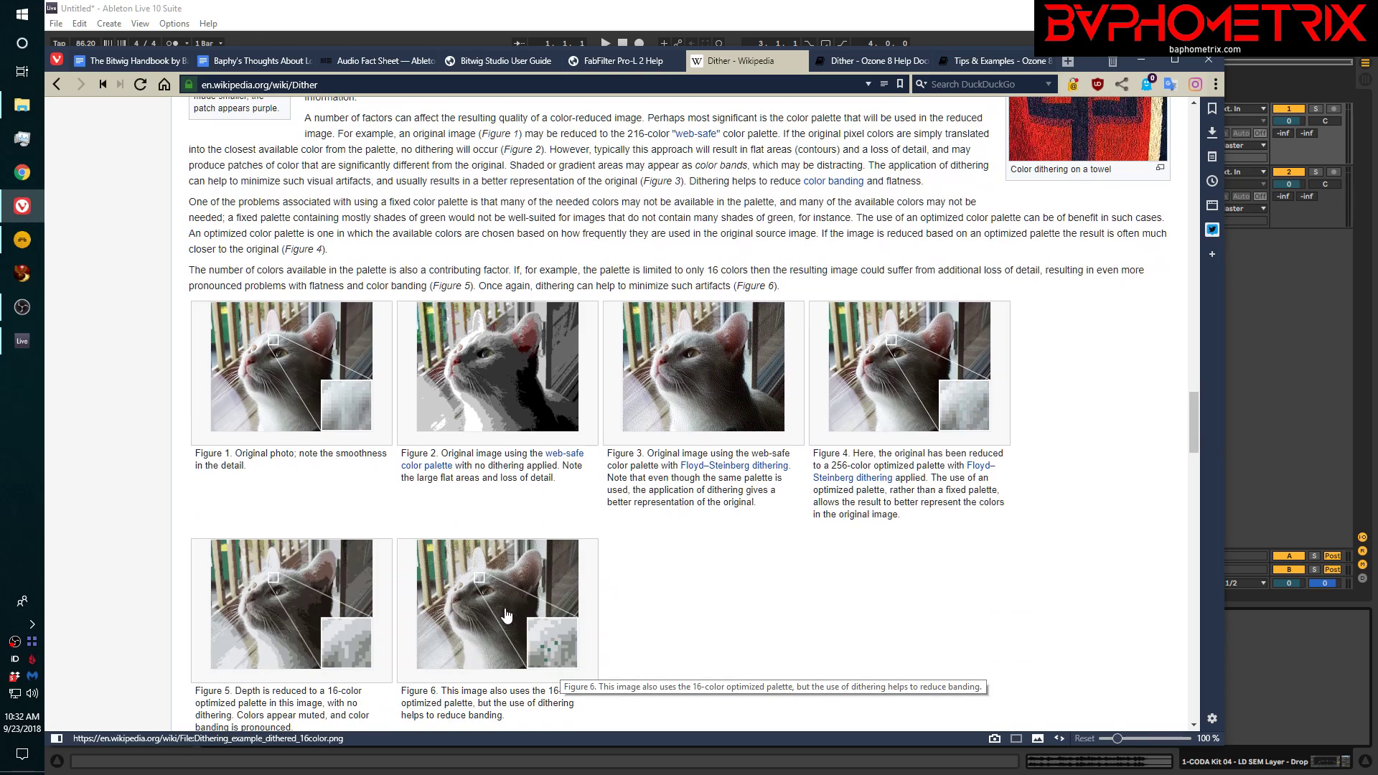
scroll(511, 612, down, 1)
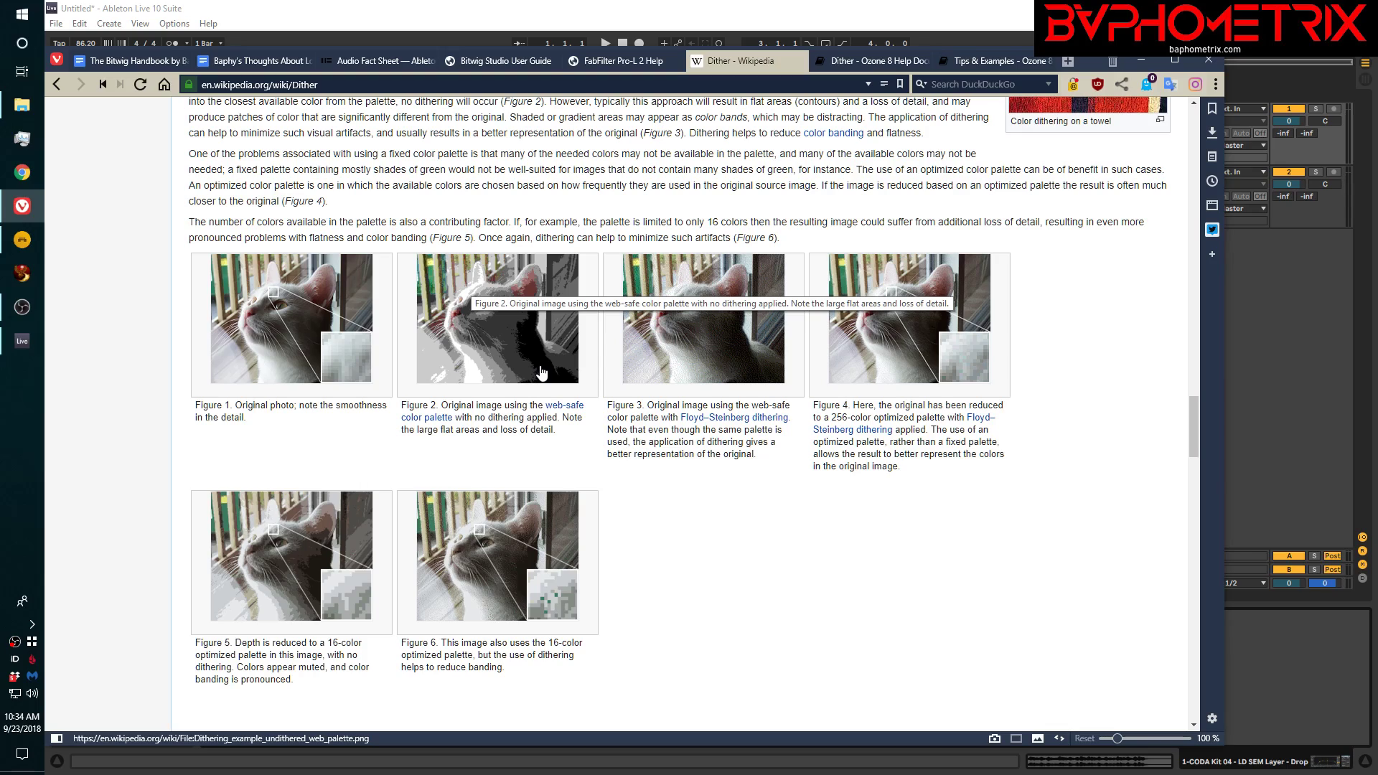
scroll(542, 372, up, 20)
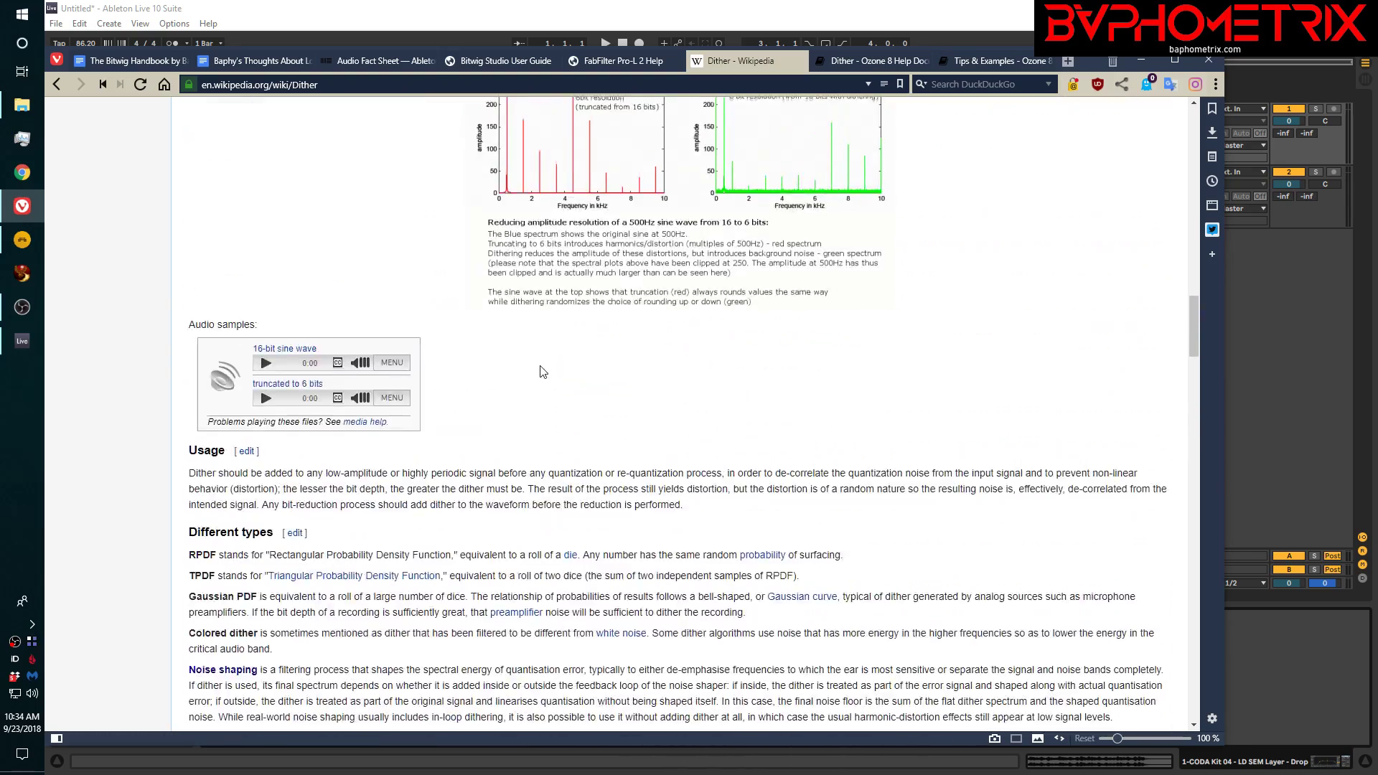
scroll(542, 371, up, 7)
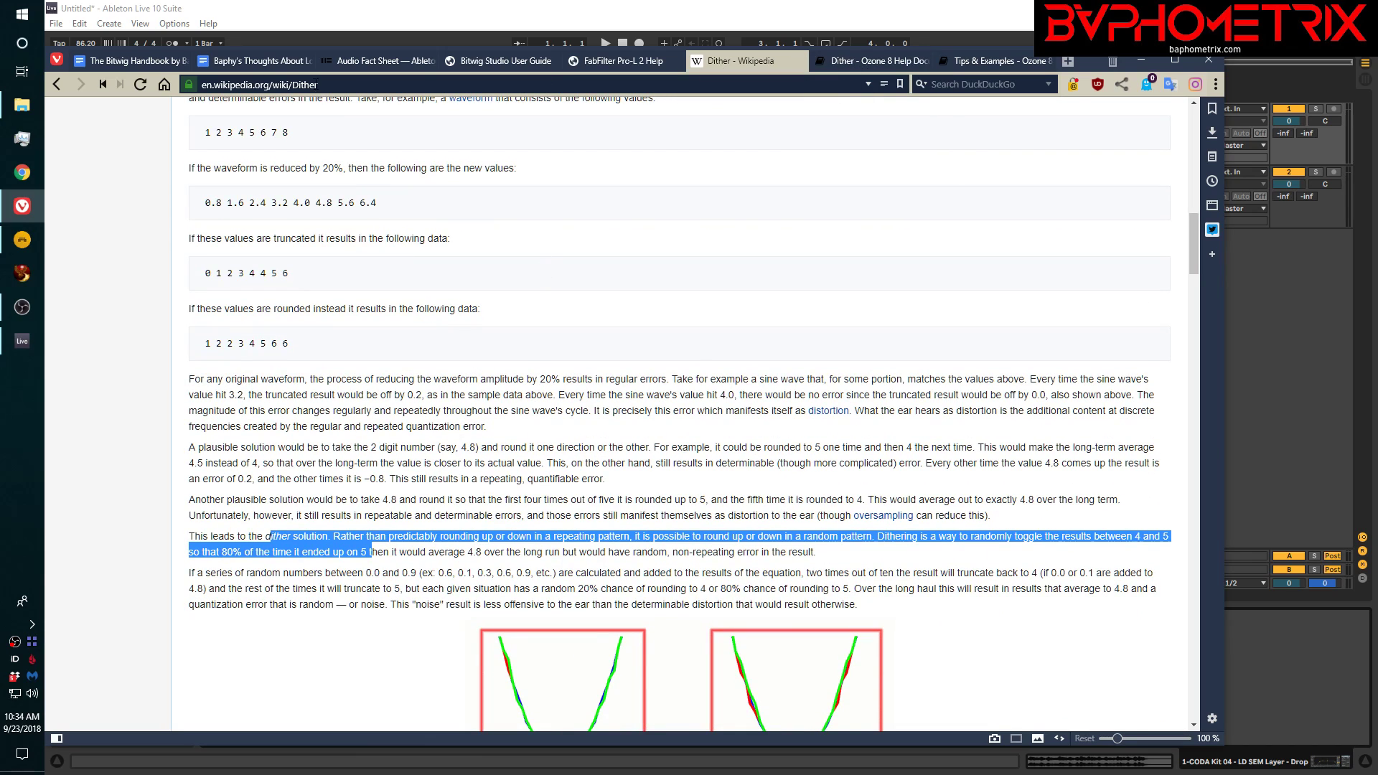
- Compare the dithering advice in the Loudness and Dithering document, Ableton's Audio Fact Sheet and the FabFilter Pro-L 2 manual
click(251, 61)
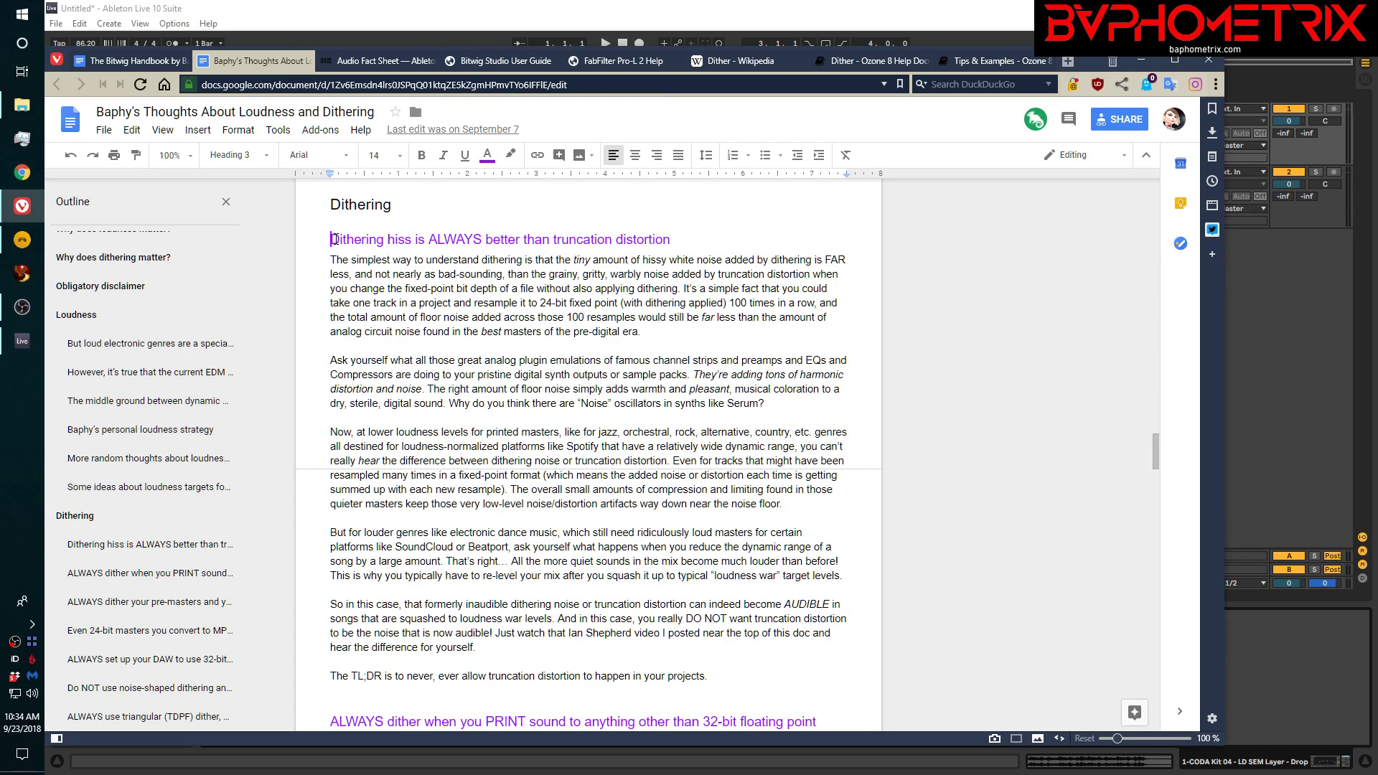
drag(331, 239, 413, 256)
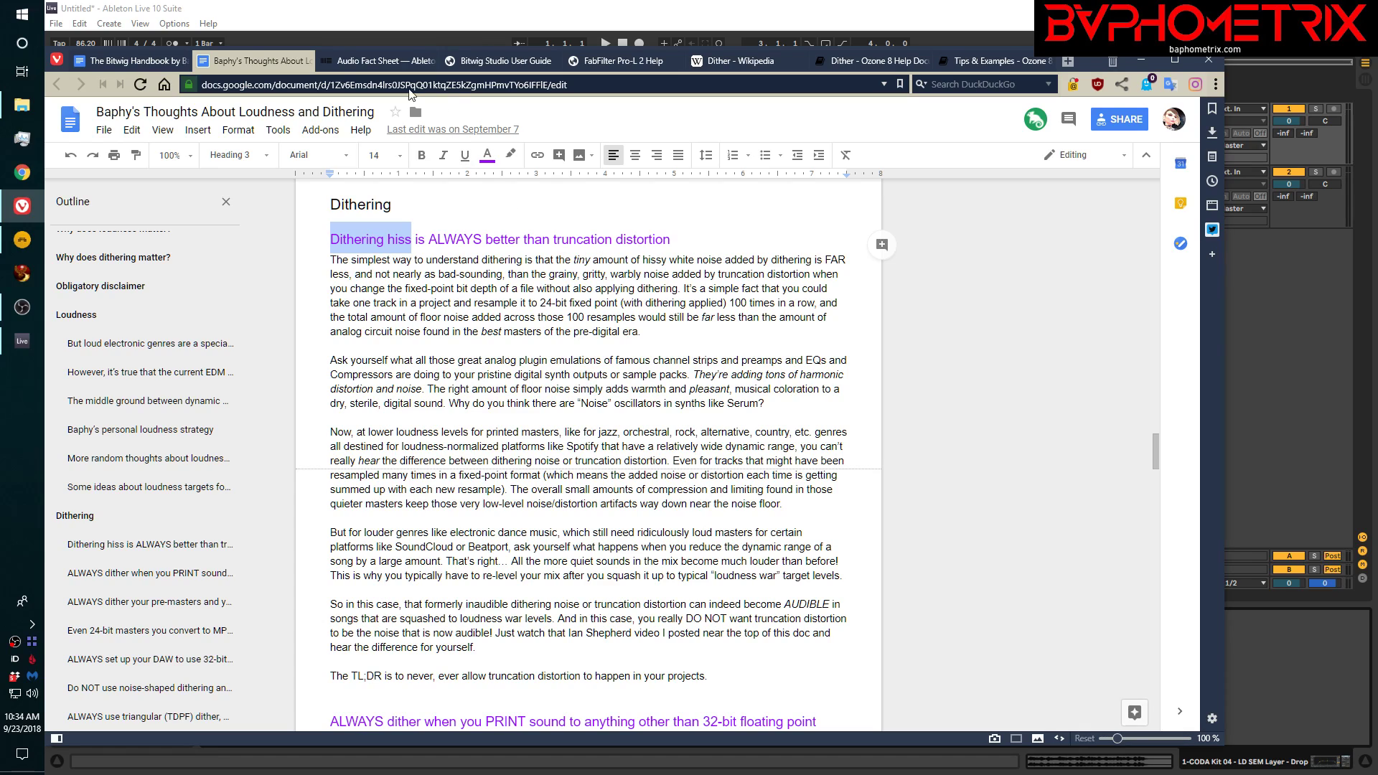
click(364, 63)
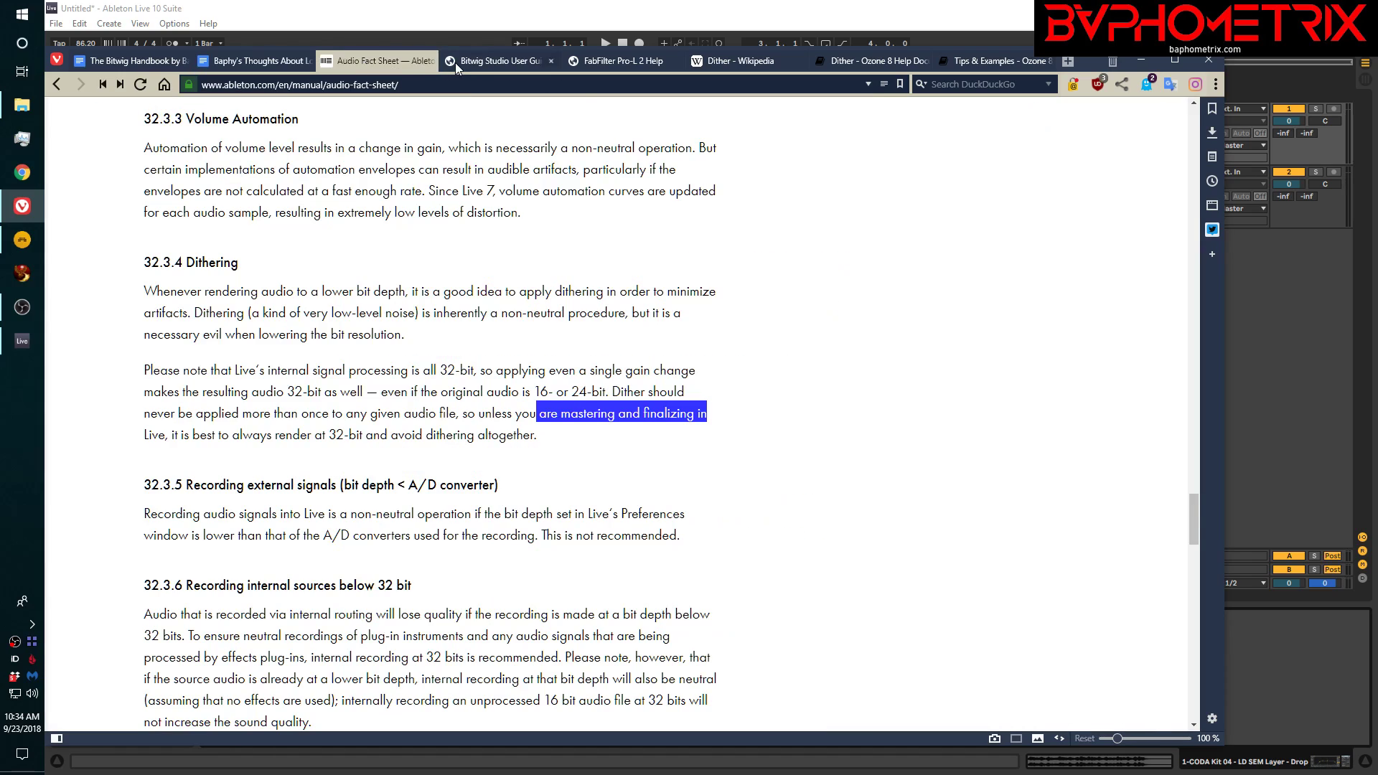
mouse_move(487, 68)
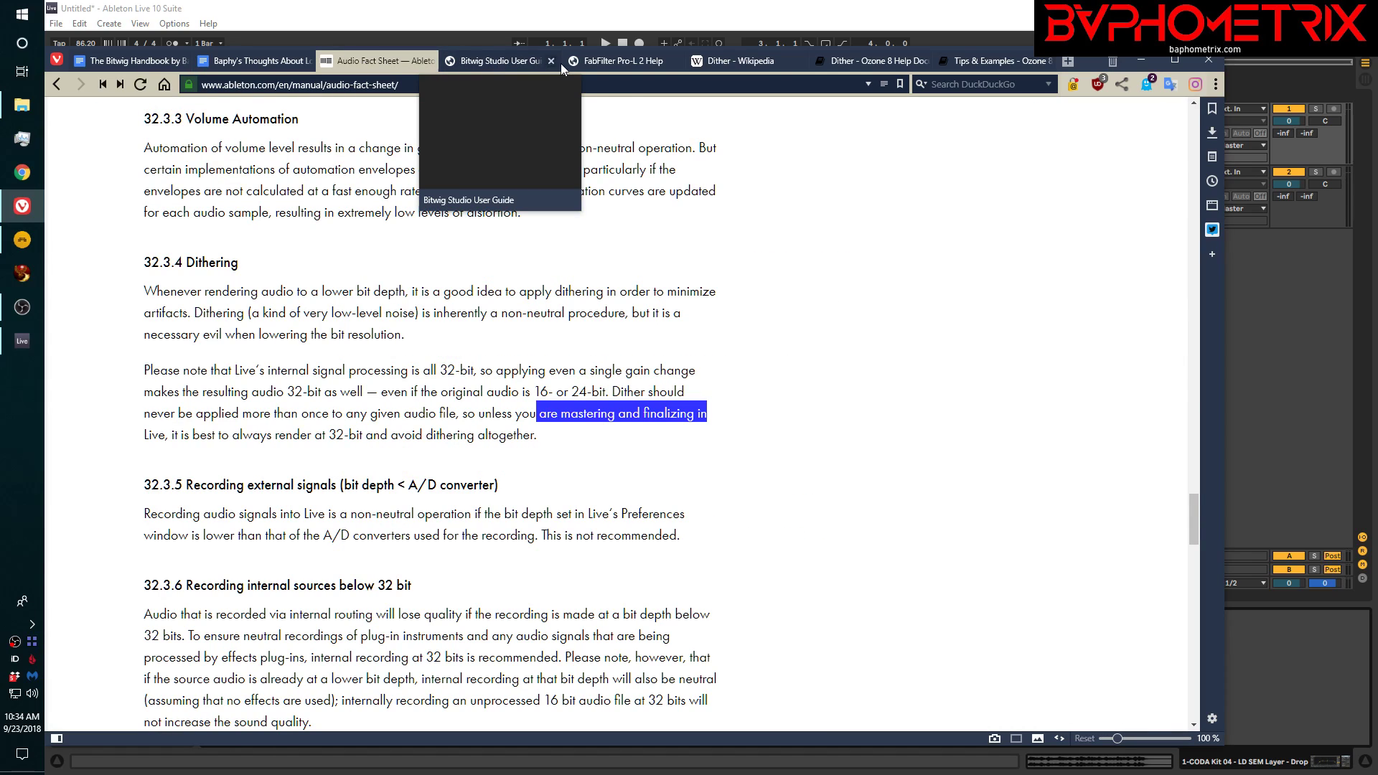
click(609, 63)
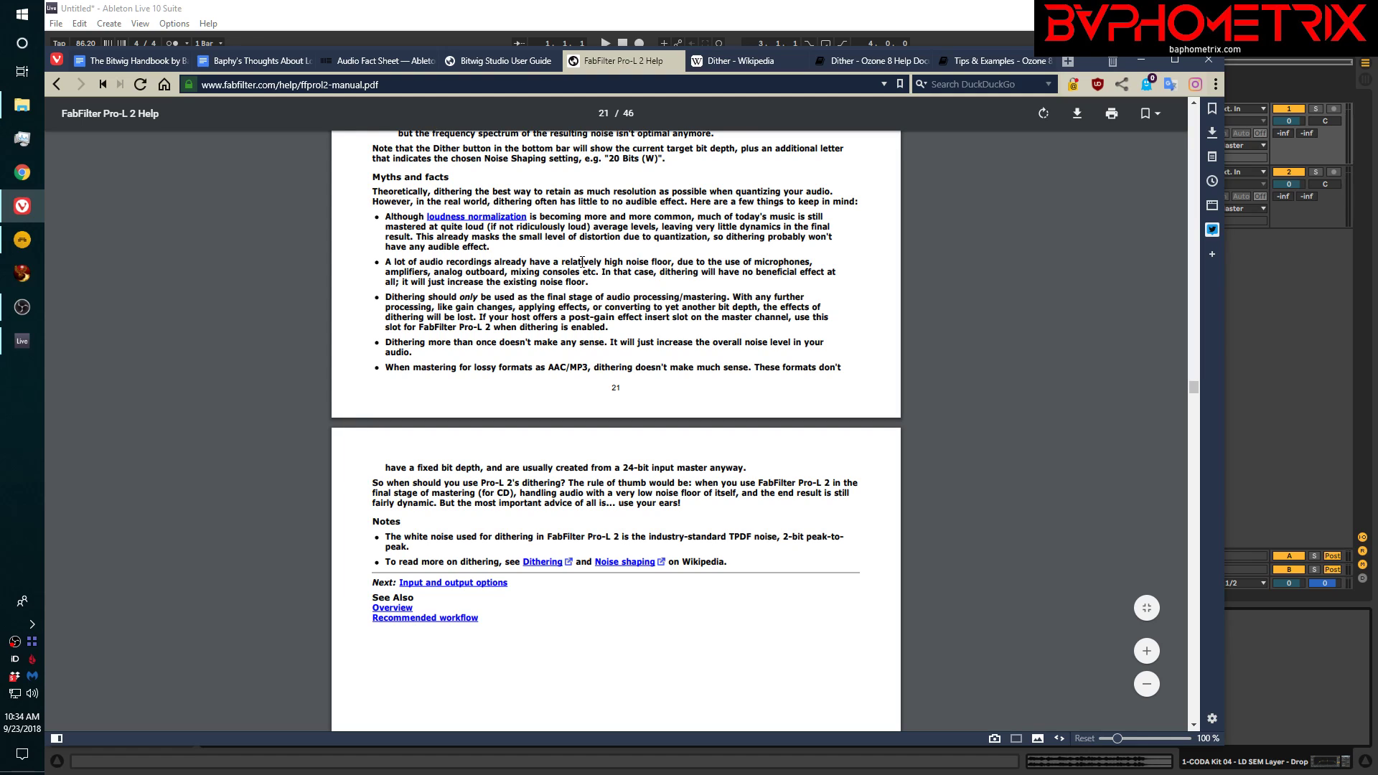
- Switch to Bitwig Studio, close the Ozone 8 window and place the !Mixdown.wav sample on a new audio track at bar 1
click(23, 240)
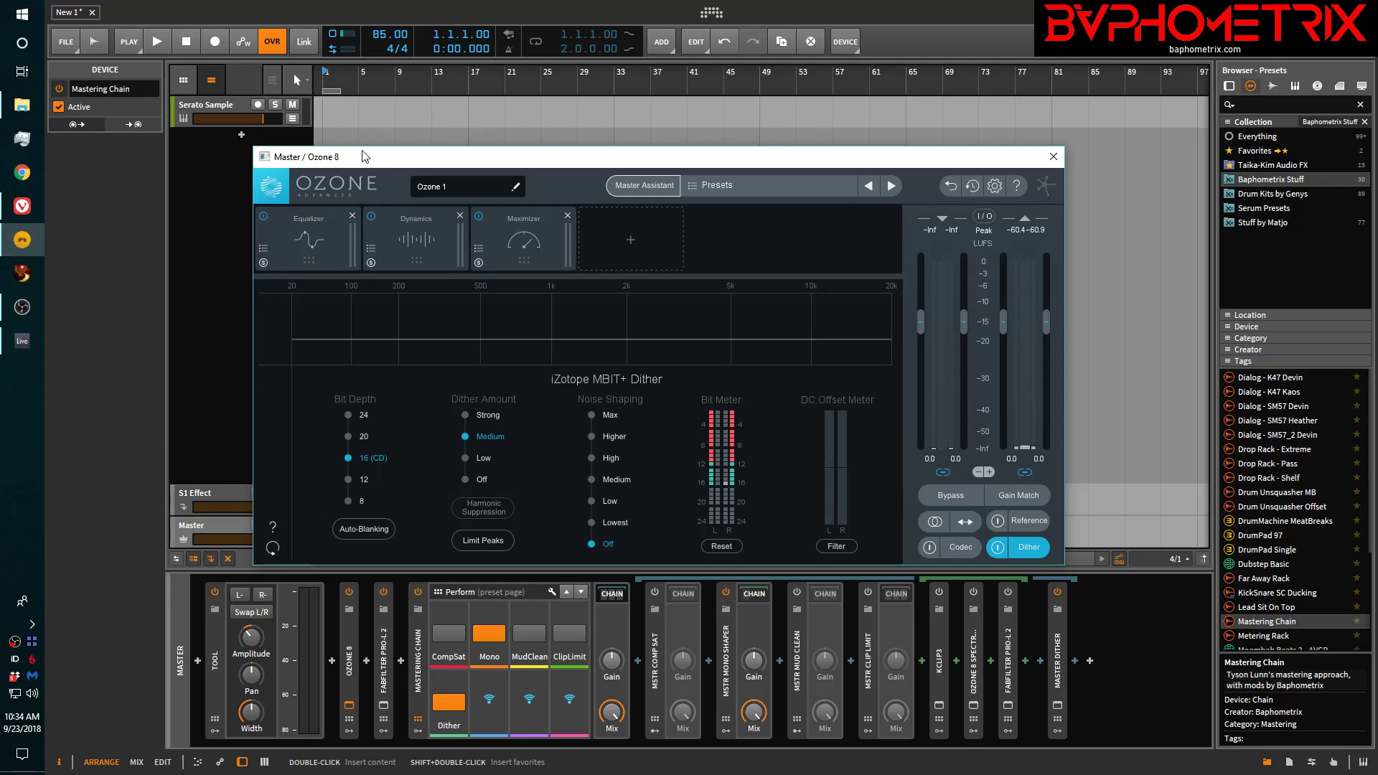
click(1055, 157)
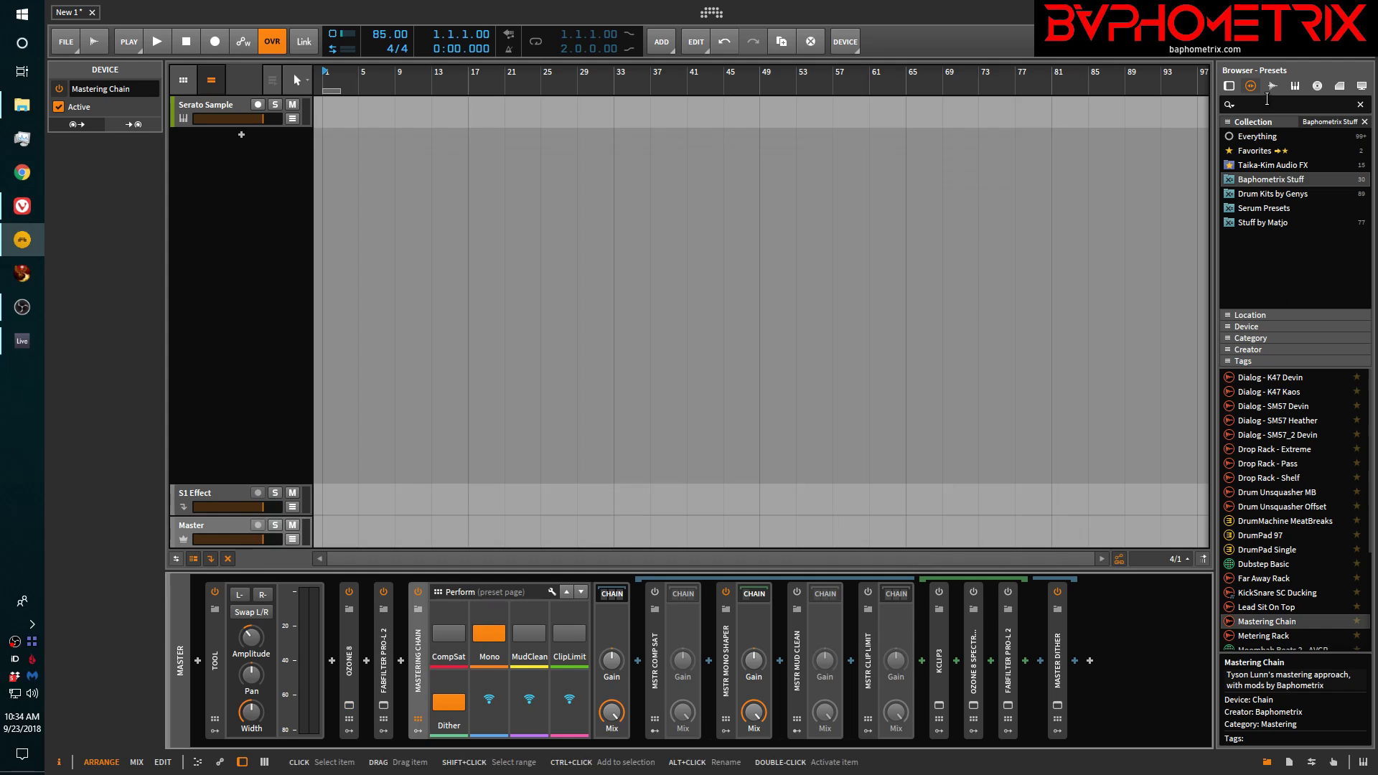
click(1274, 86)
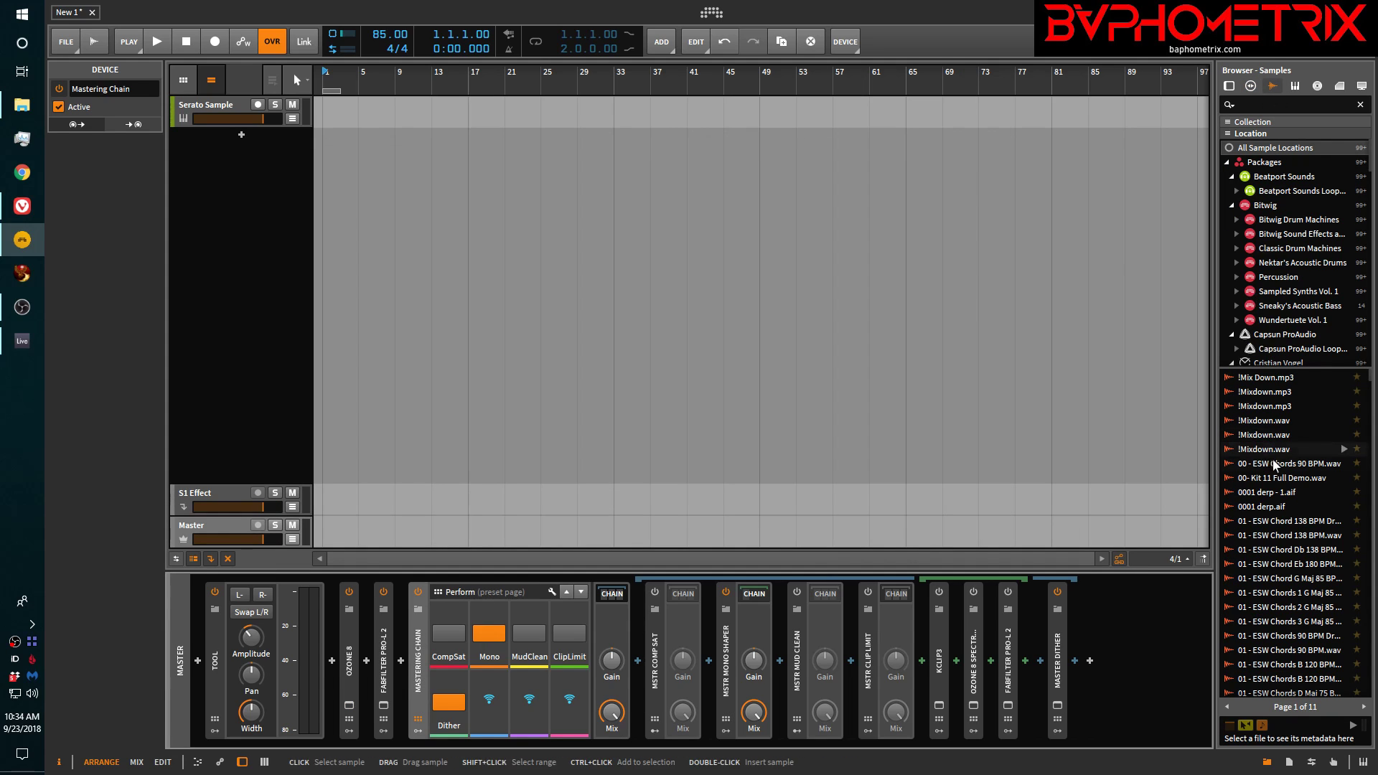
drag(1269, 453, 349, 200)
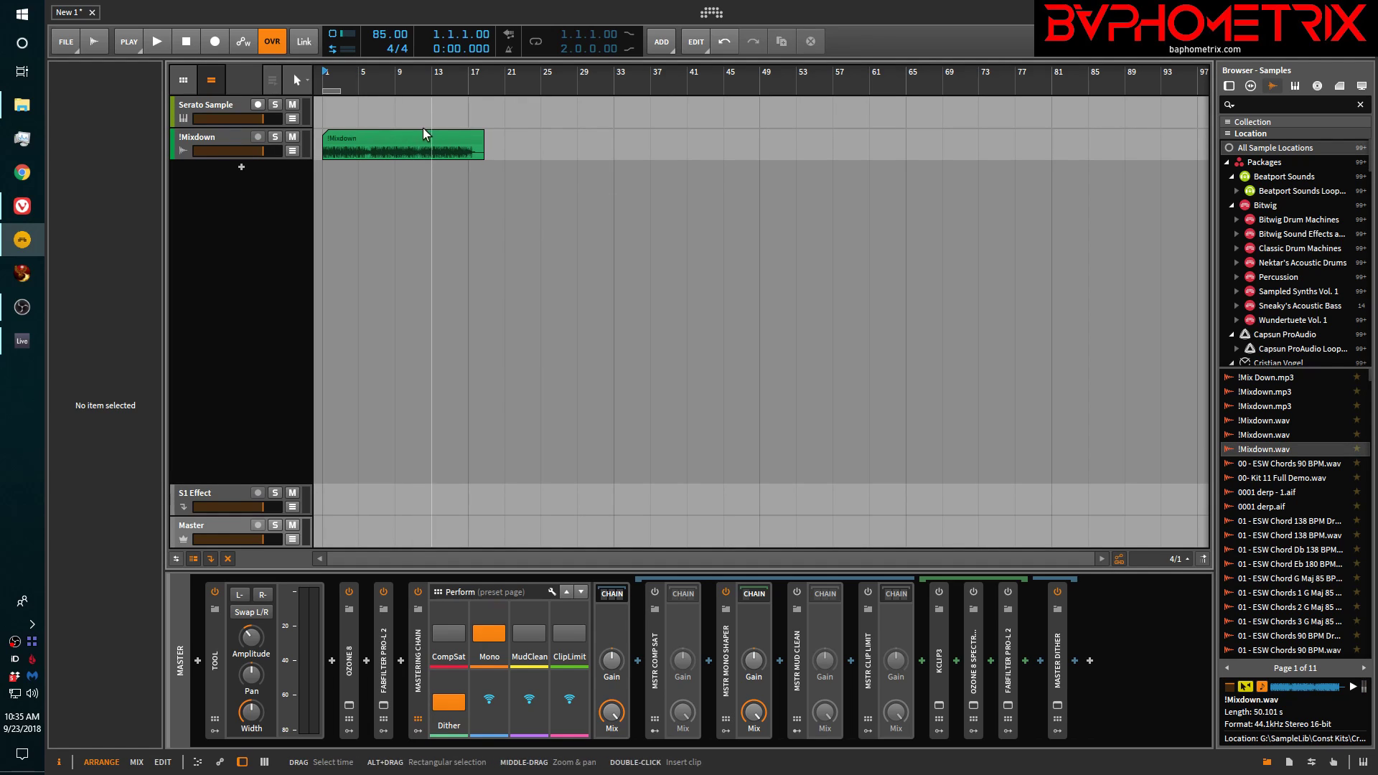
right_click(394, 139)
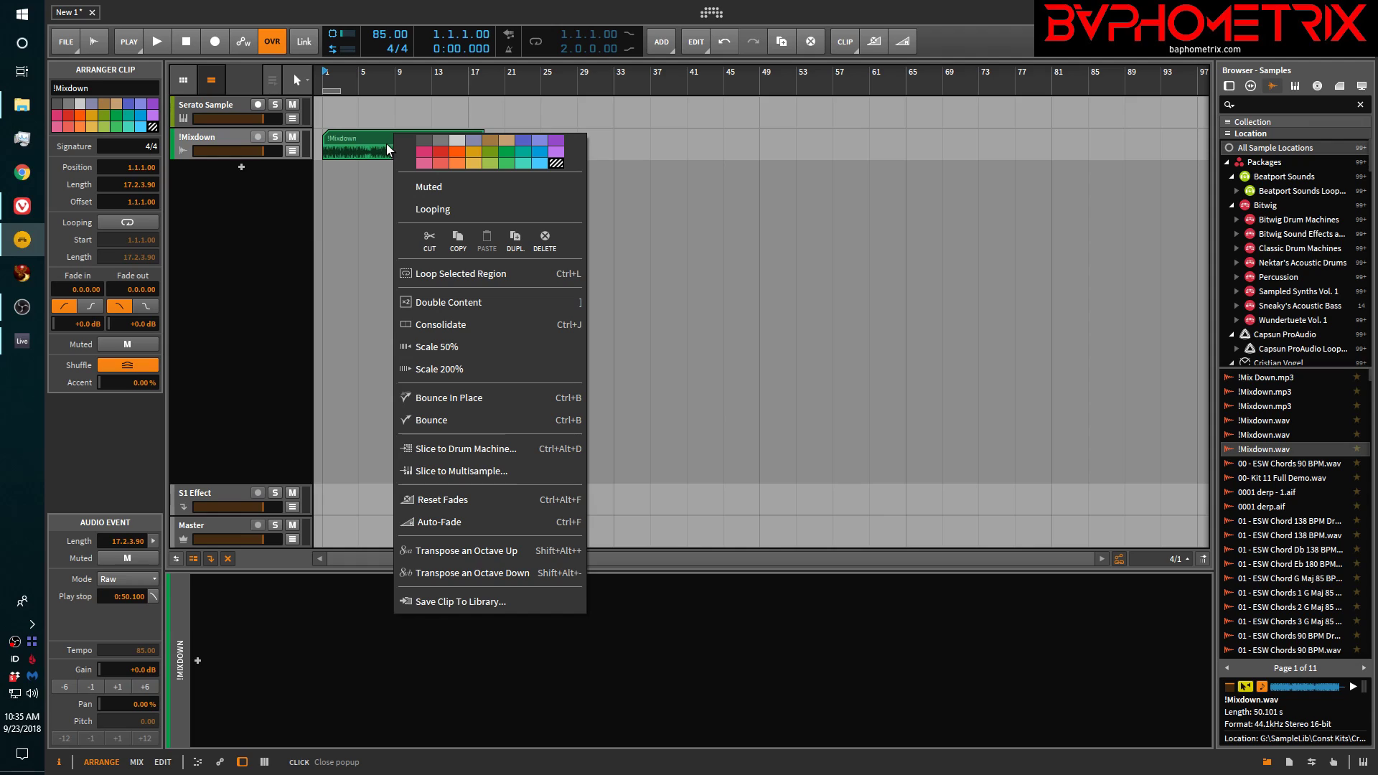
click(383, 143)
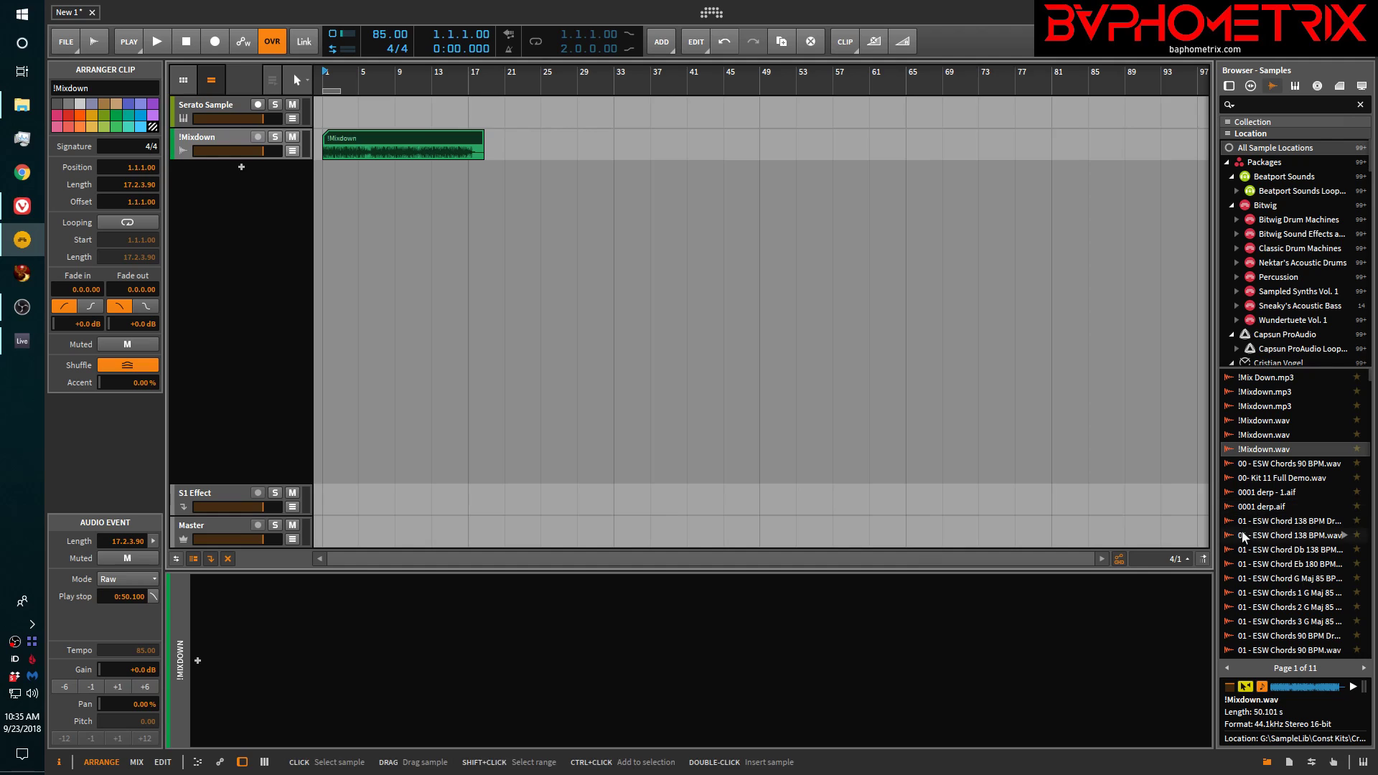
- Place 01 - ESW Chord 138 BPM.wav at the start of the !Mixdown track and delete the remaining !Mixdown clip
click(1264, 538)
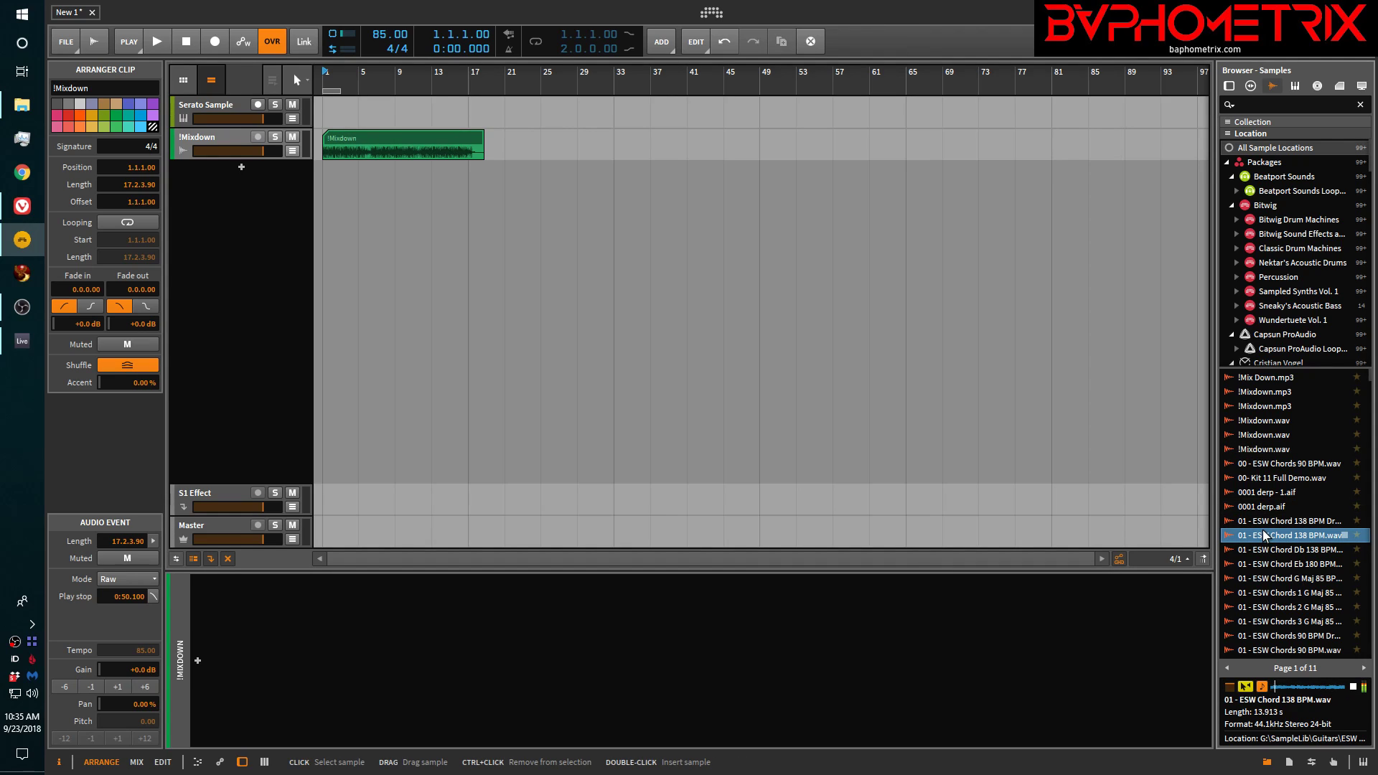
drag(1263, 537, 334, 151)
click(431, 144)
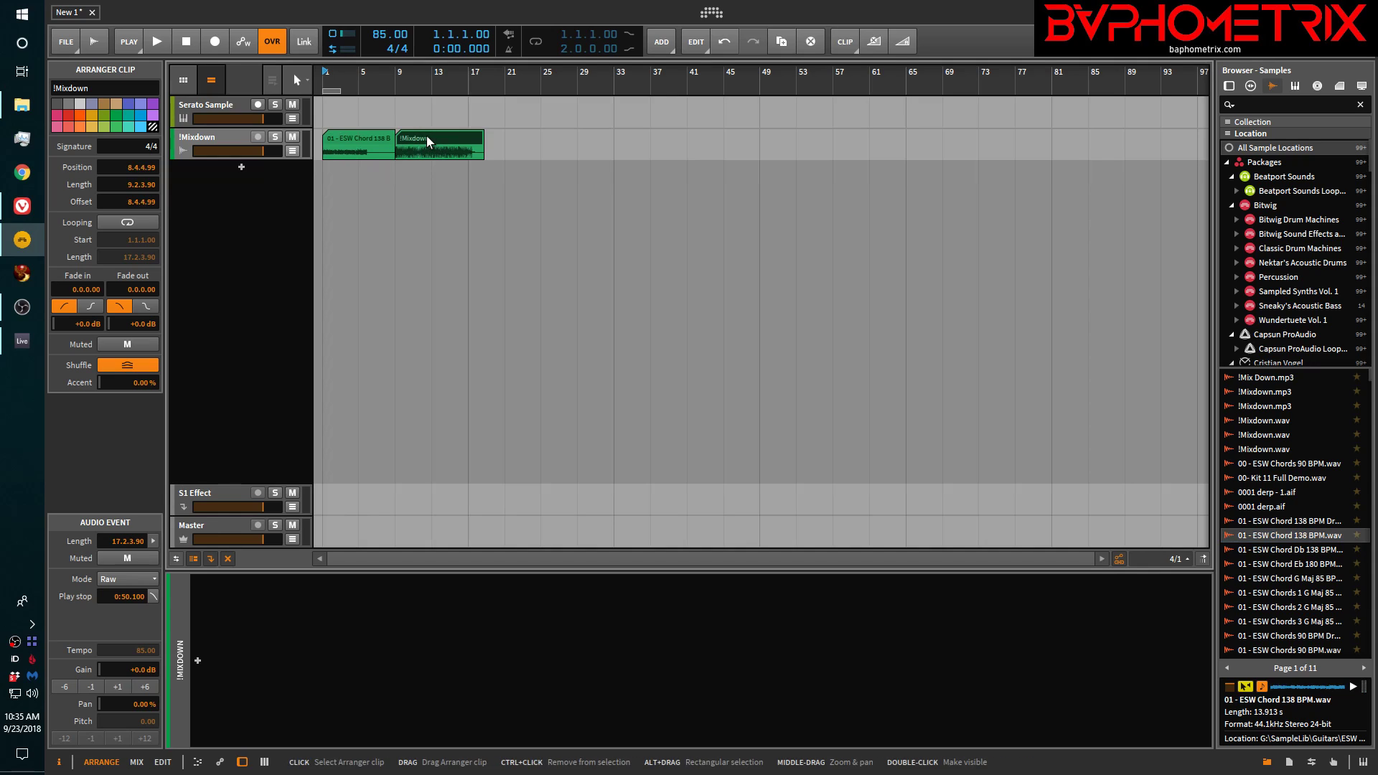
key(Delete)
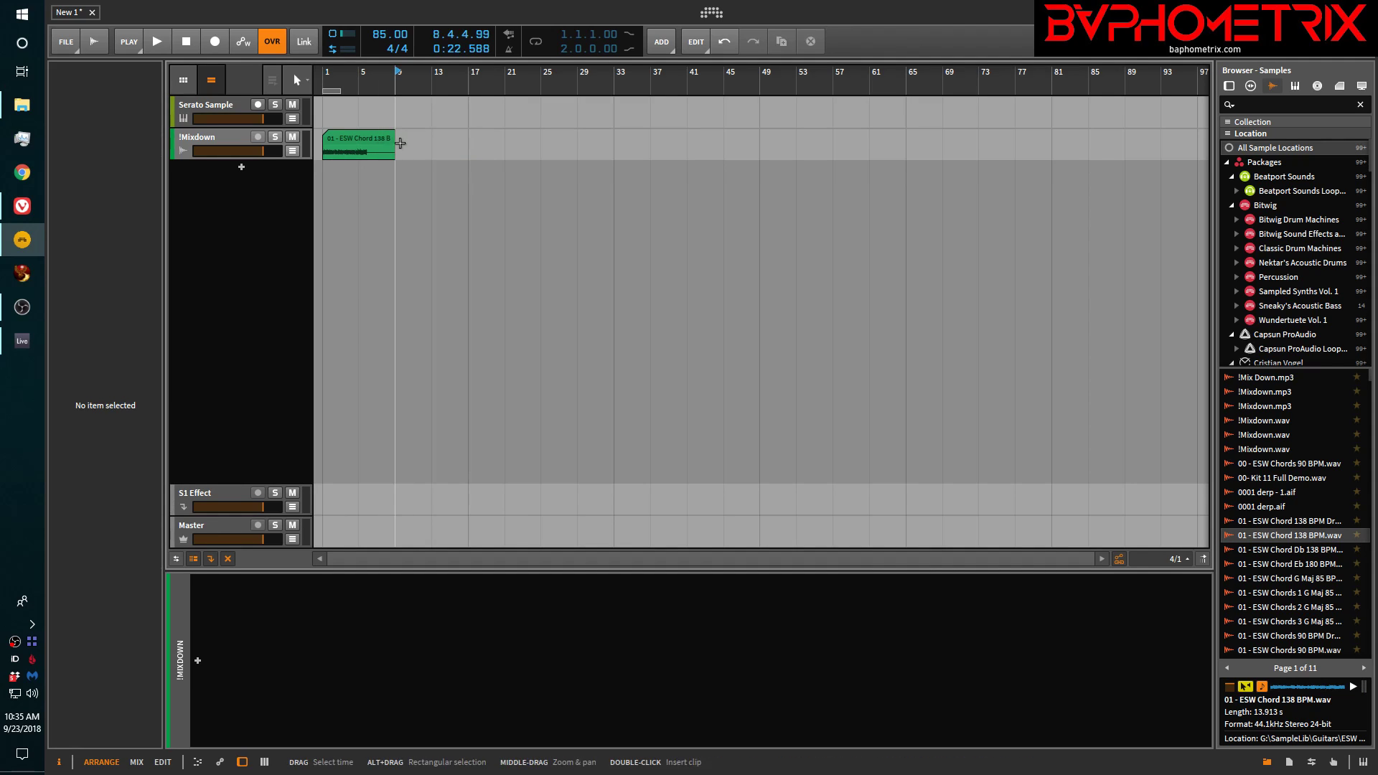
- Try a 24-bit depth in the Bounce options of the ESW Chord clip, and cancel the bounce
click(366, 147)
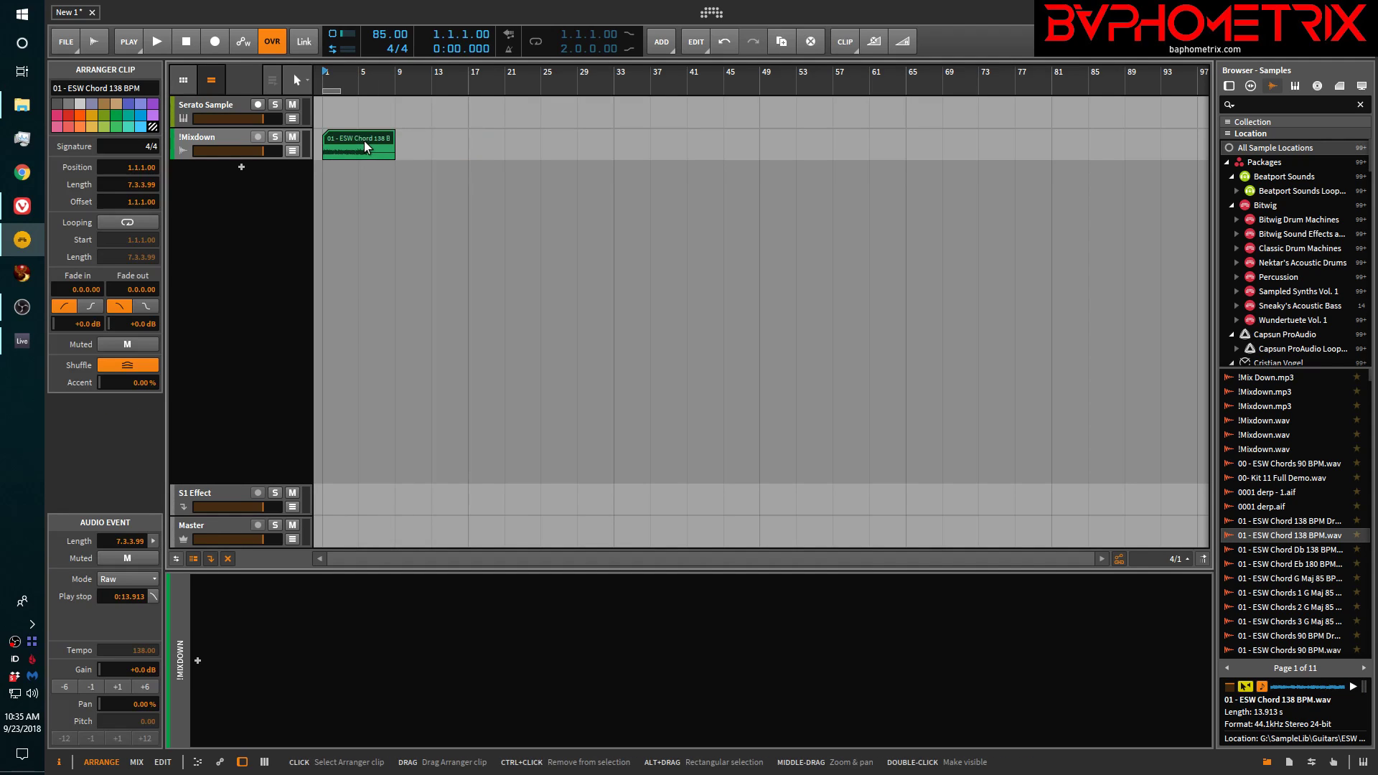
right_click(366, 146)
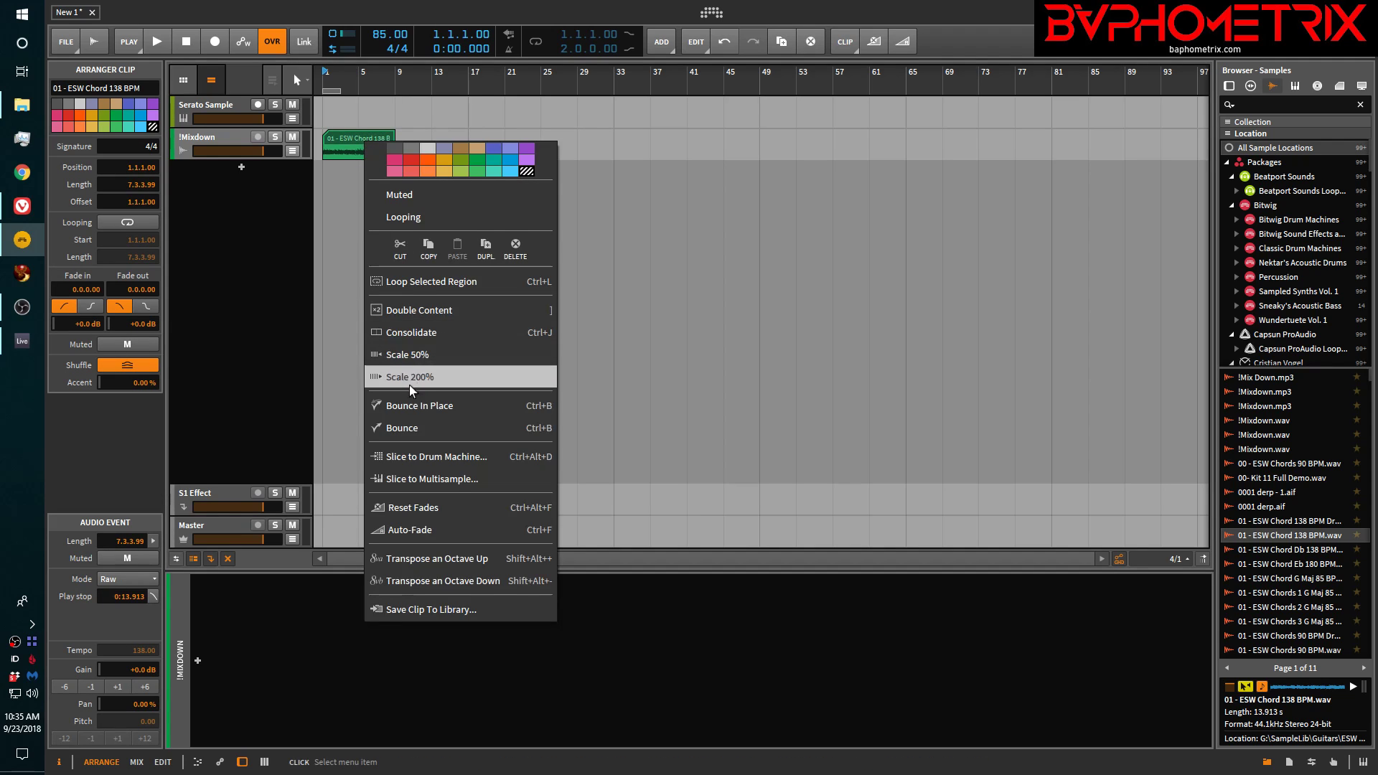
click(404, 427)
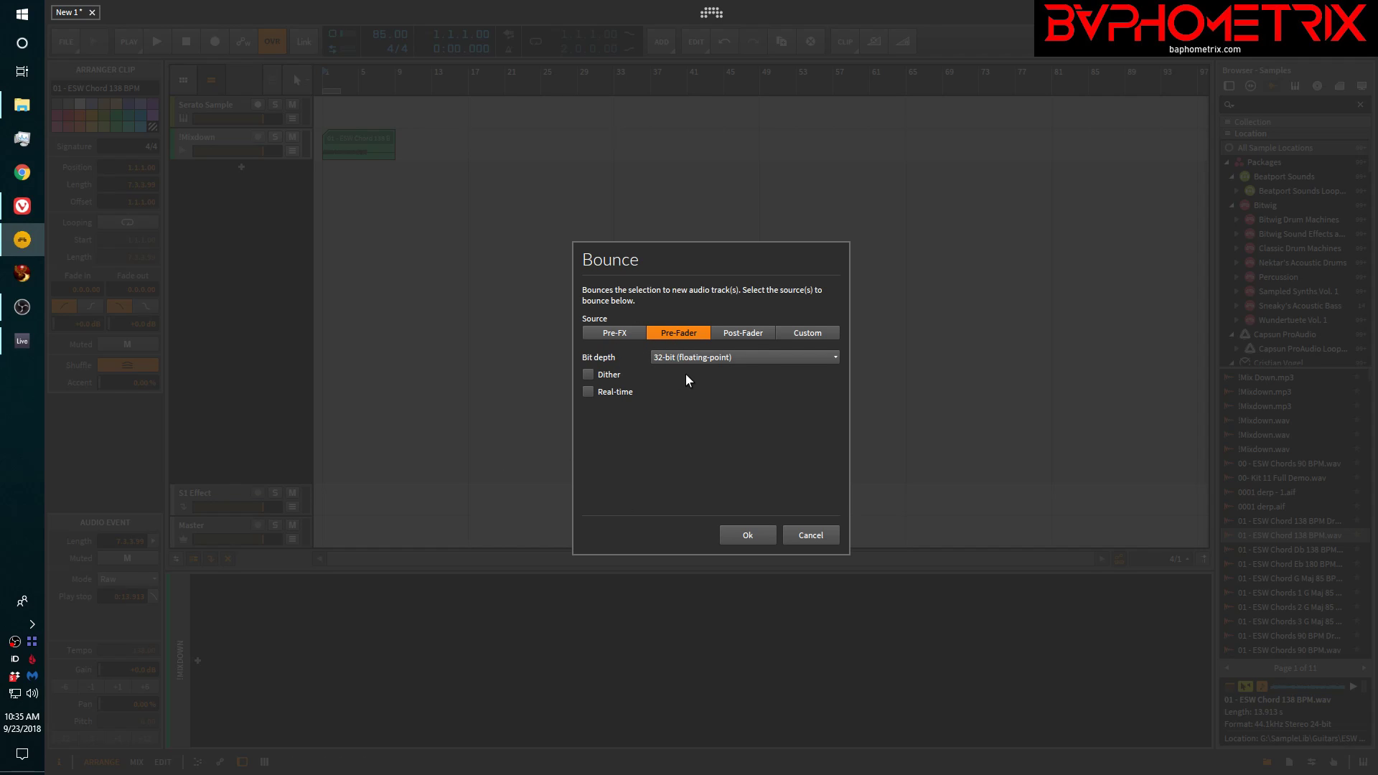
click(710, 356)
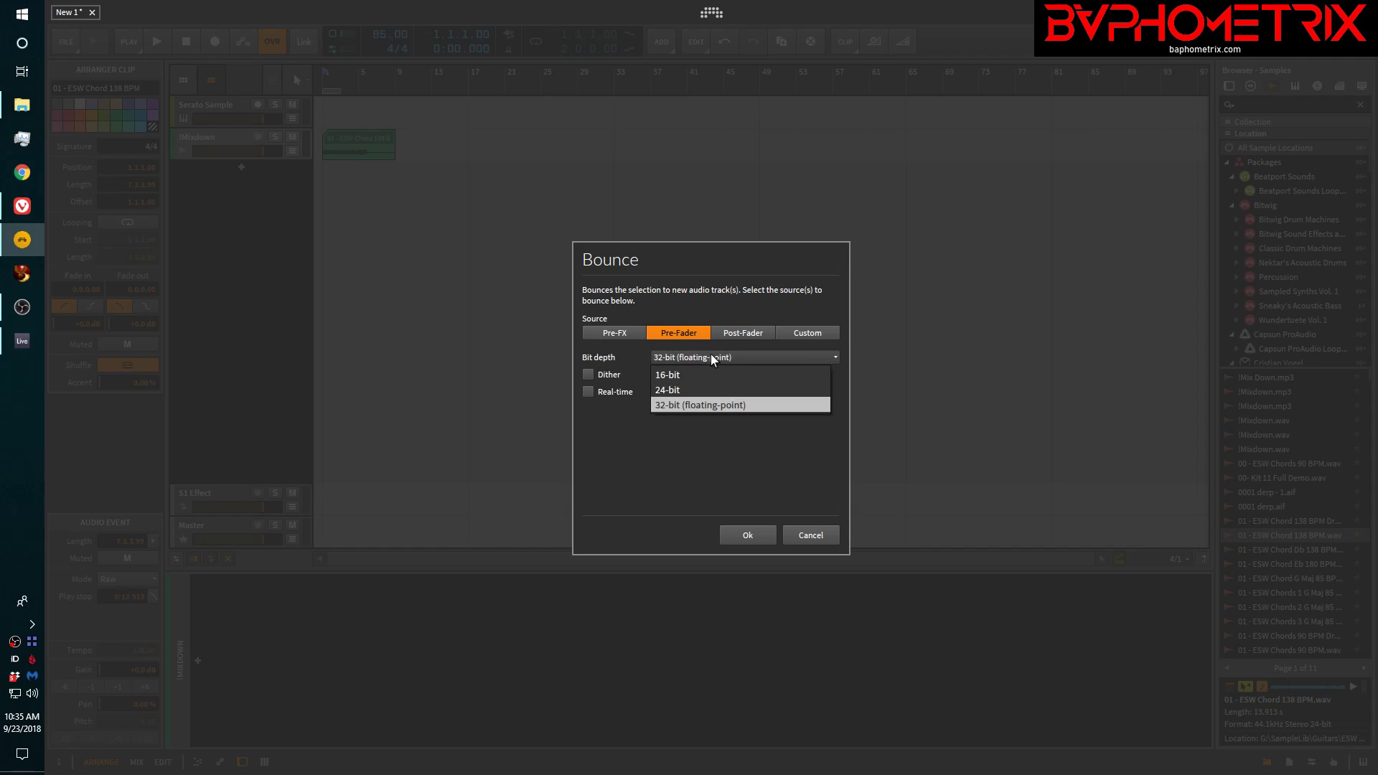
click(682, 389)
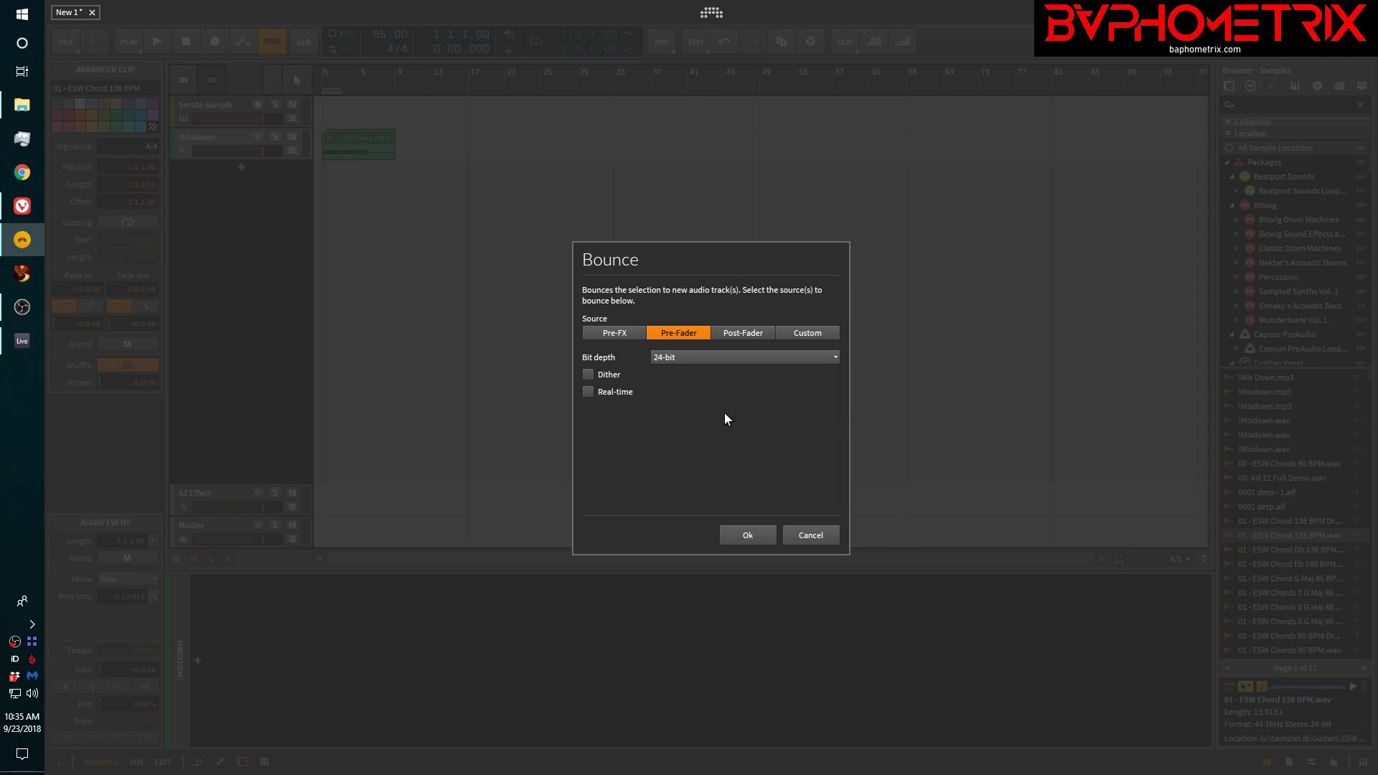
click(811, 535)
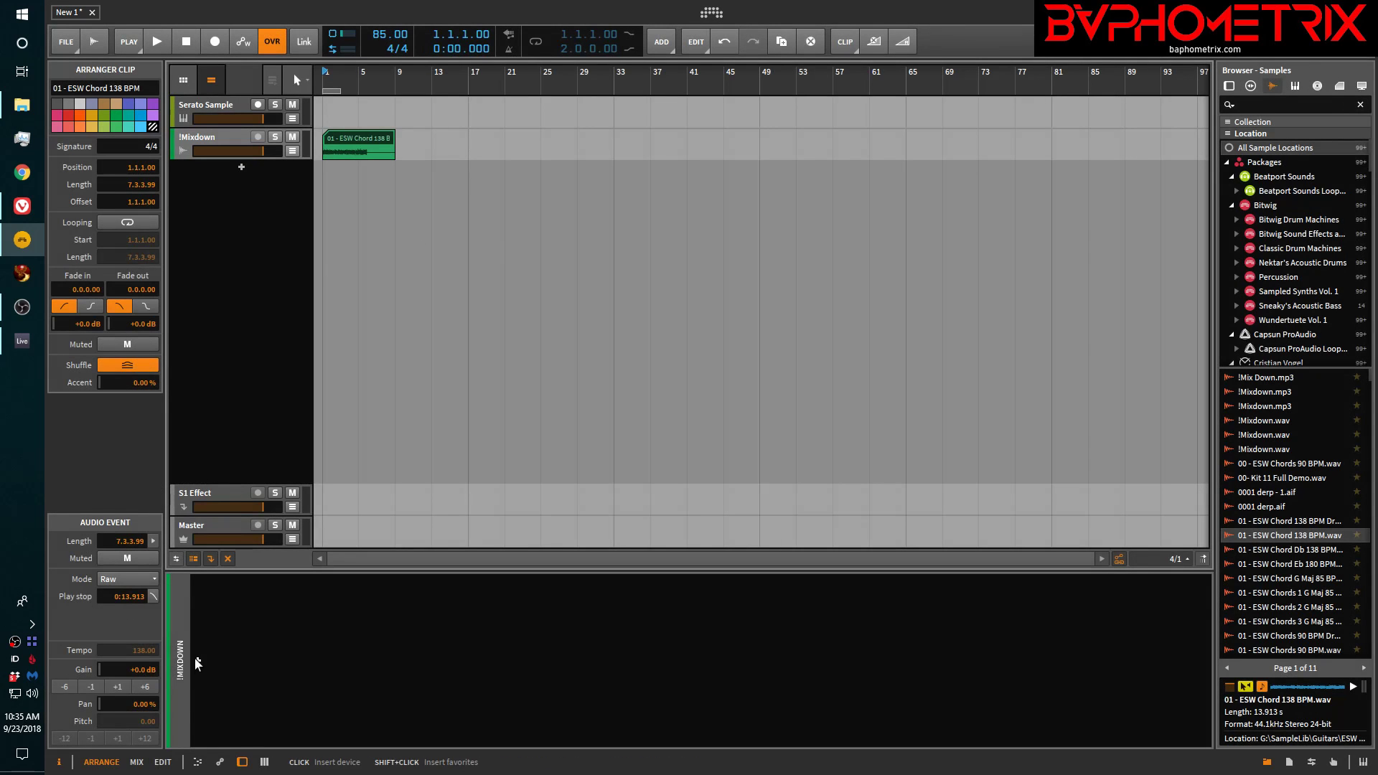
- Insert the Tool device on the !Mixdown track and raise its Amplitude
click(201, 666)
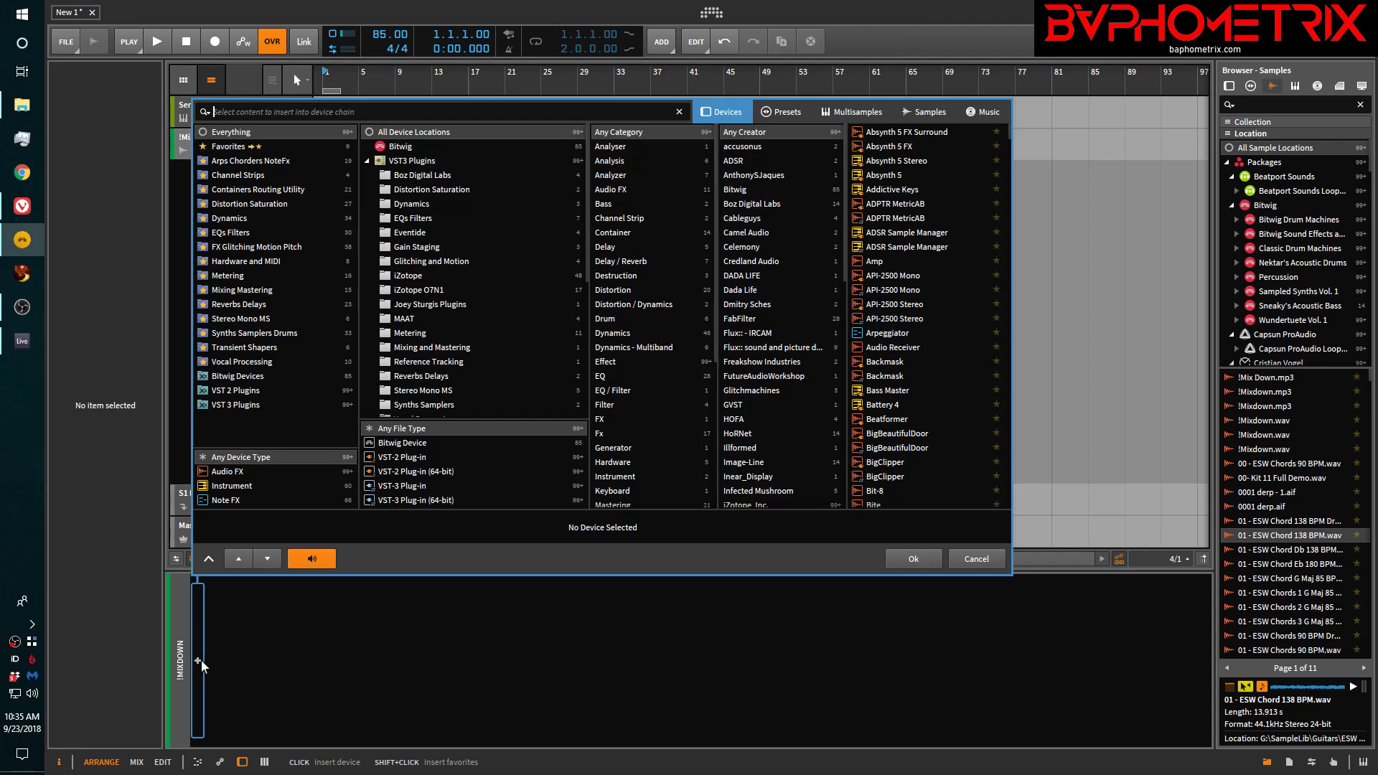
text(tool)
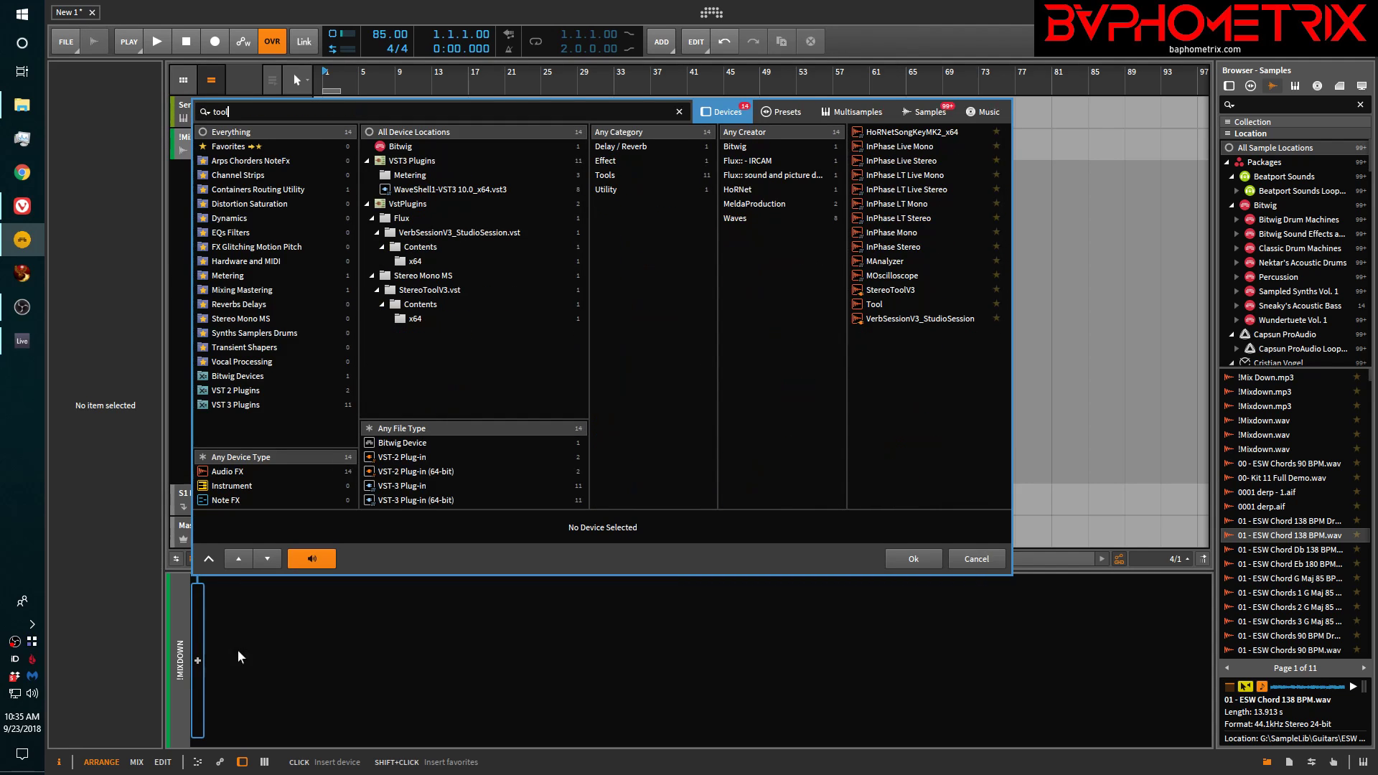
click(861, 306)
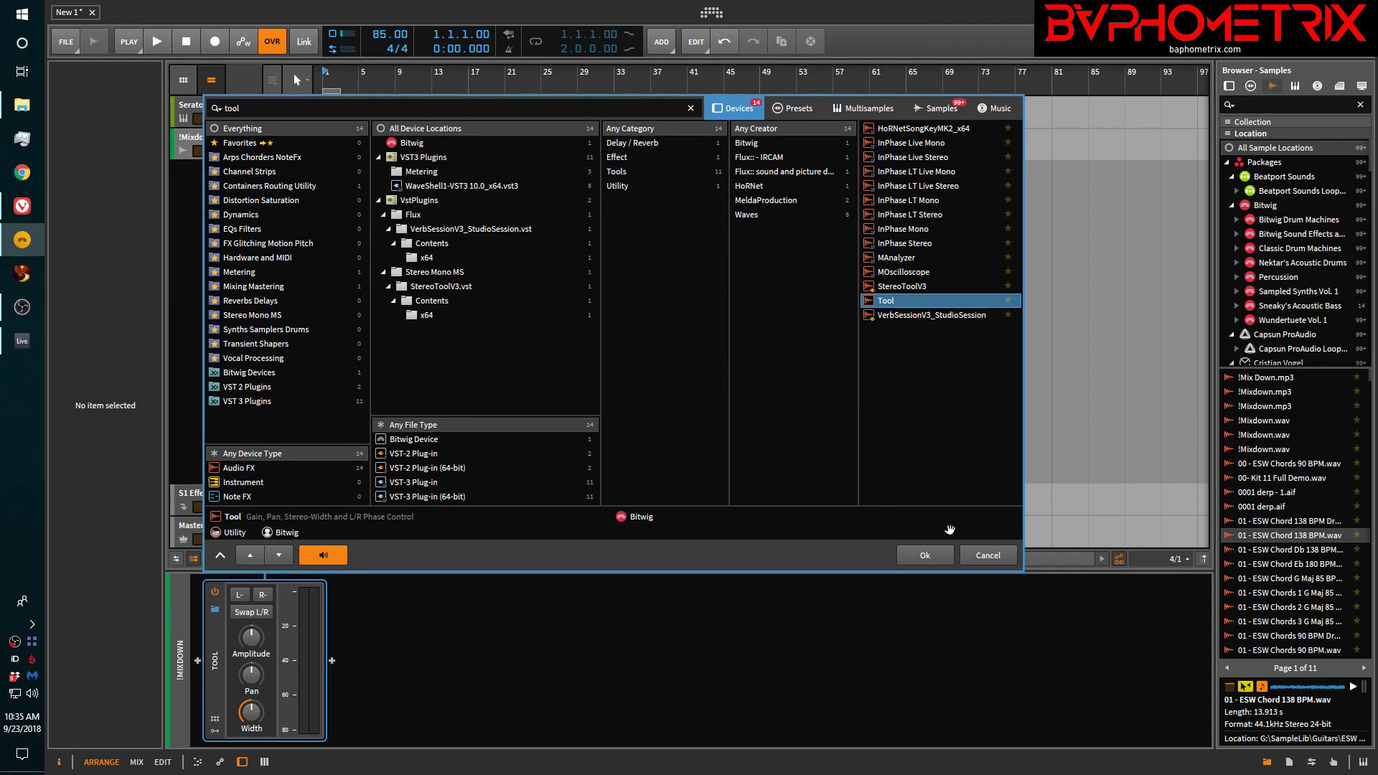
click(923, 555)
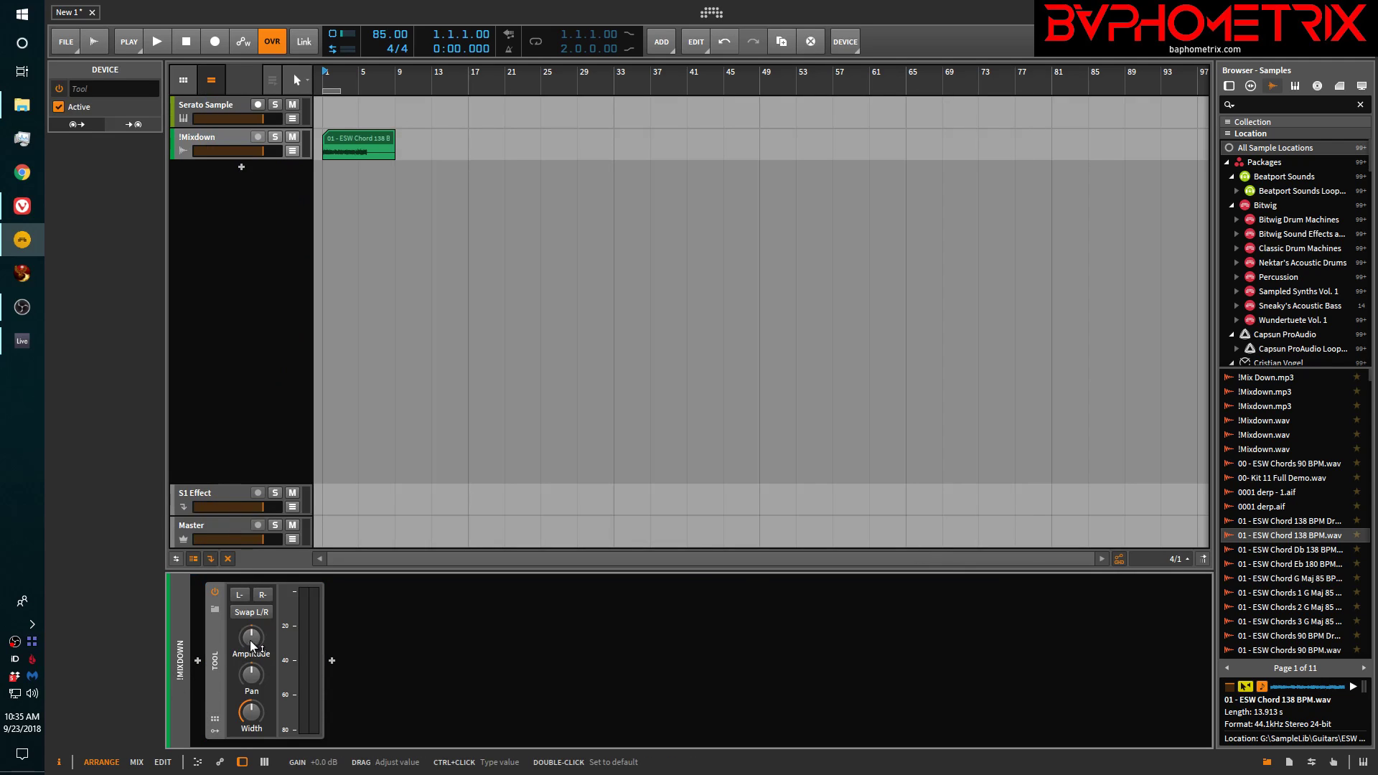
drag(252, 636, 251, 624)
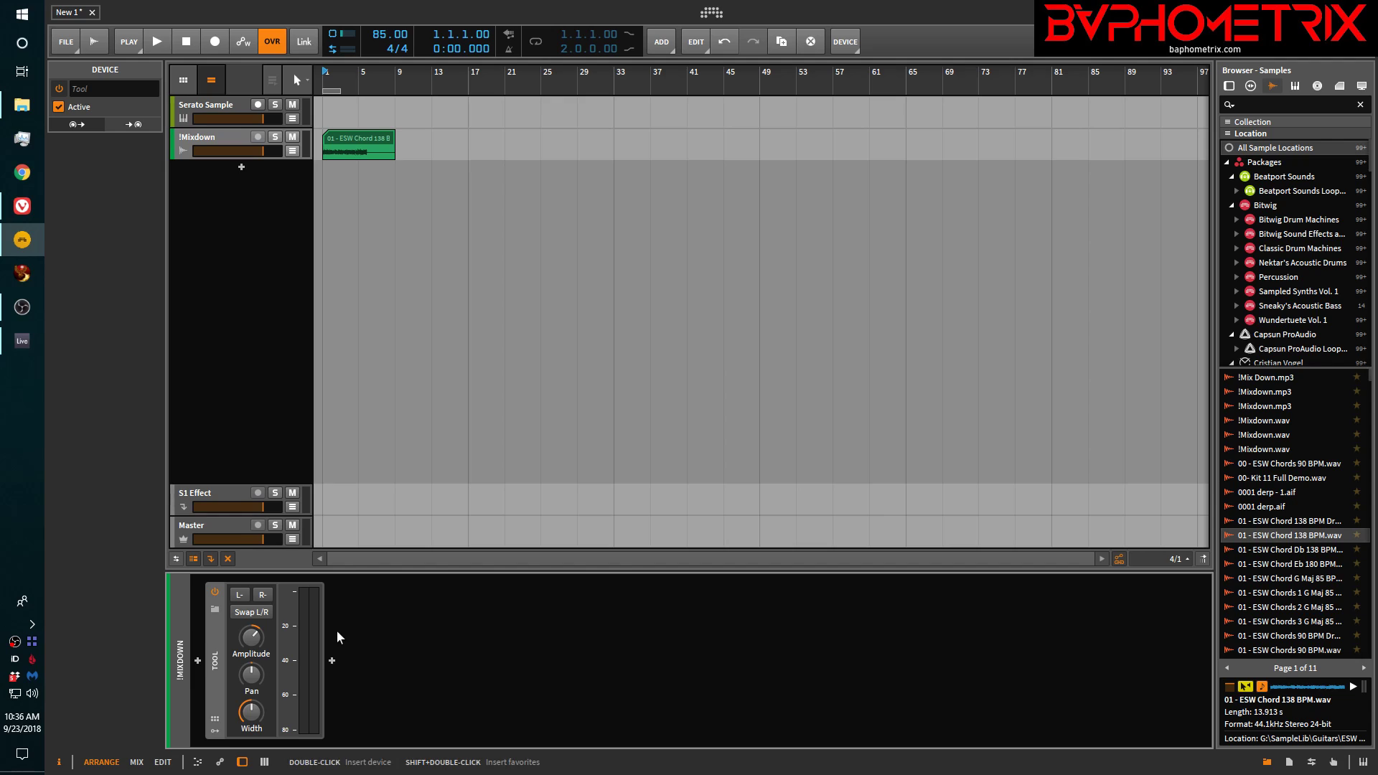
- Bounce the ESW Chord clip on the !Mixdown track to a new audio track, Pre-Fader at 24-bit with Dither off
click(431, 142)
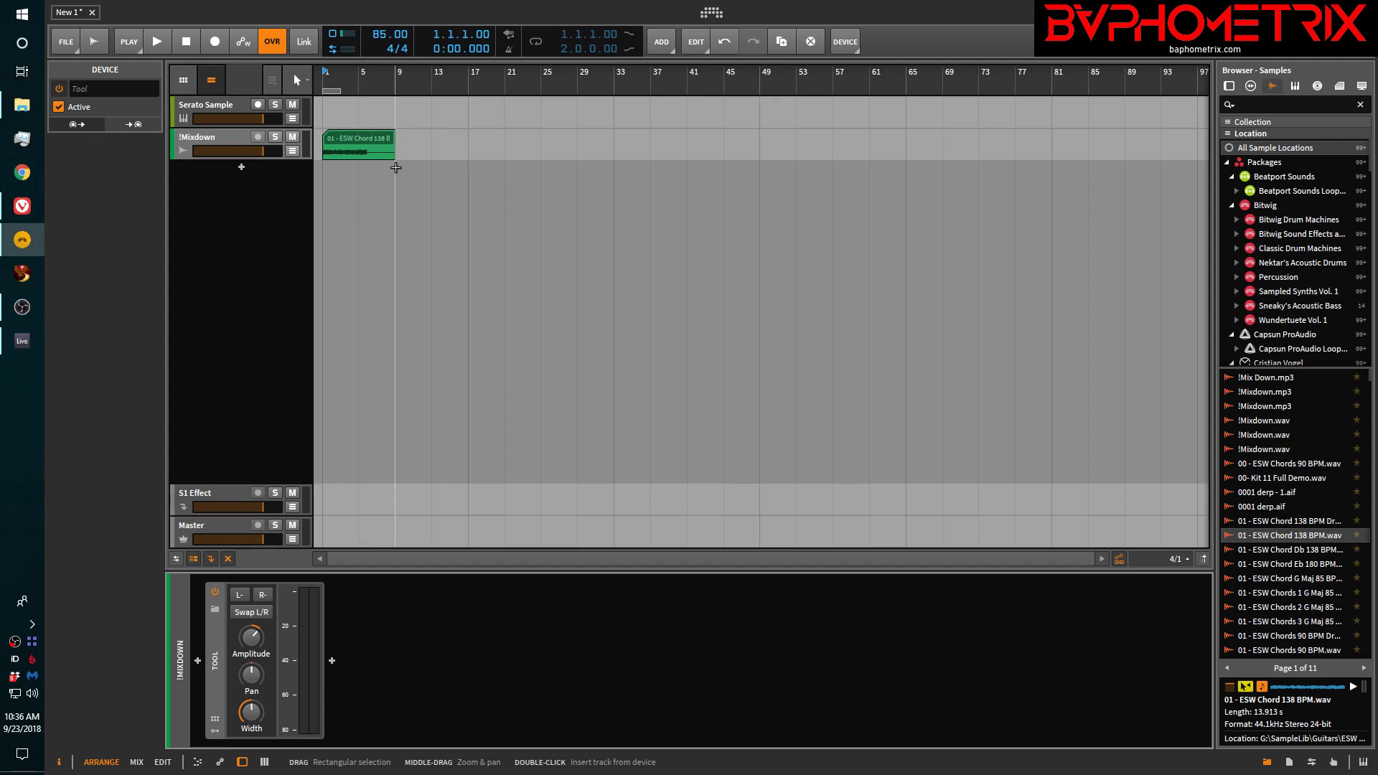
click(351, 140)
right_click(352, 141)
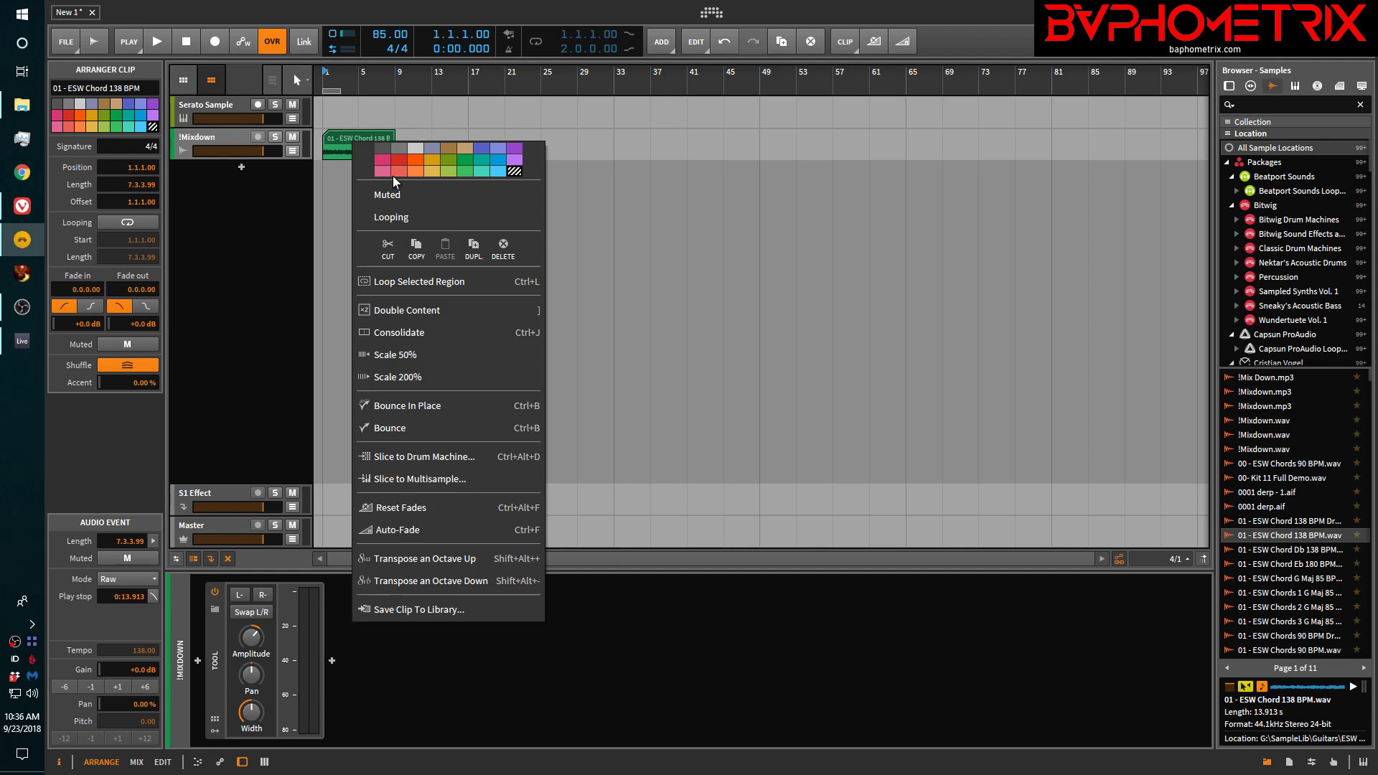
click(401, 426)
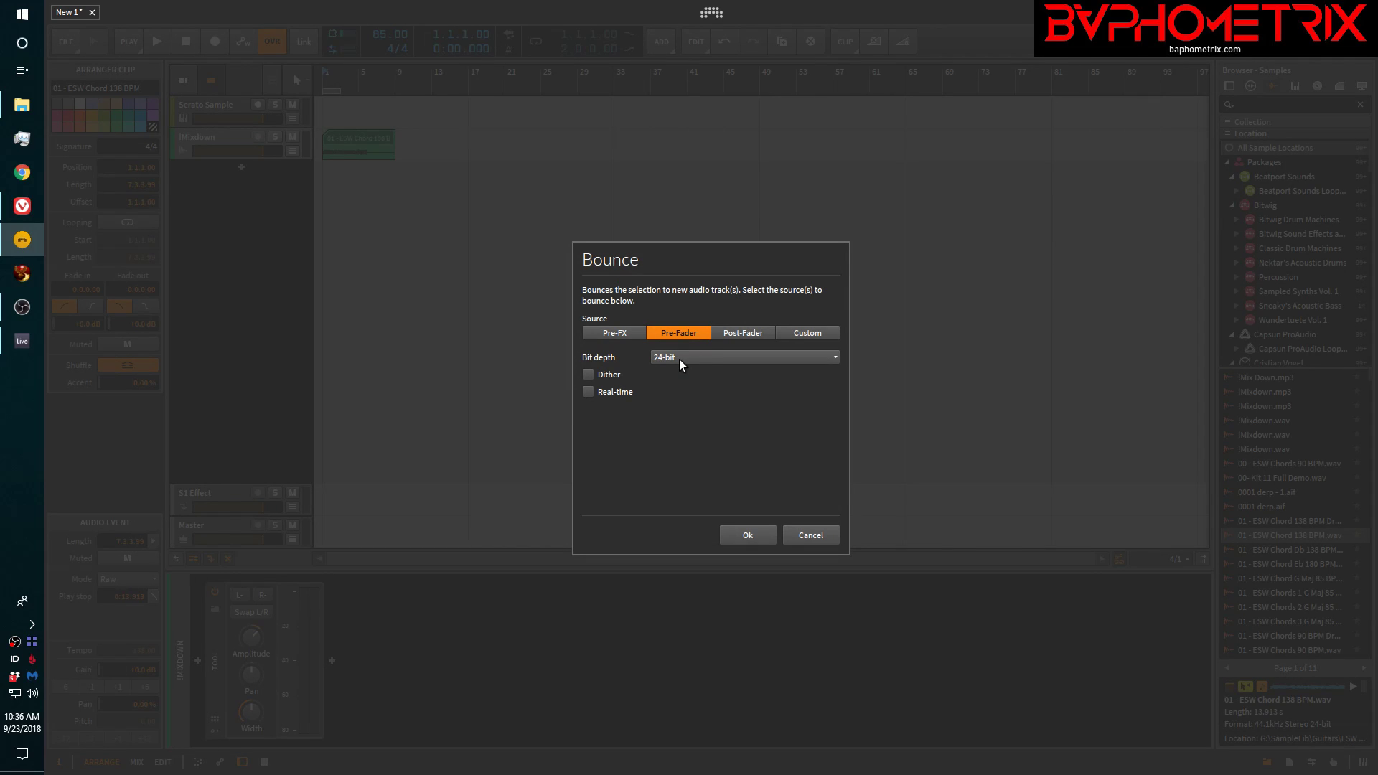
click(754, 531)
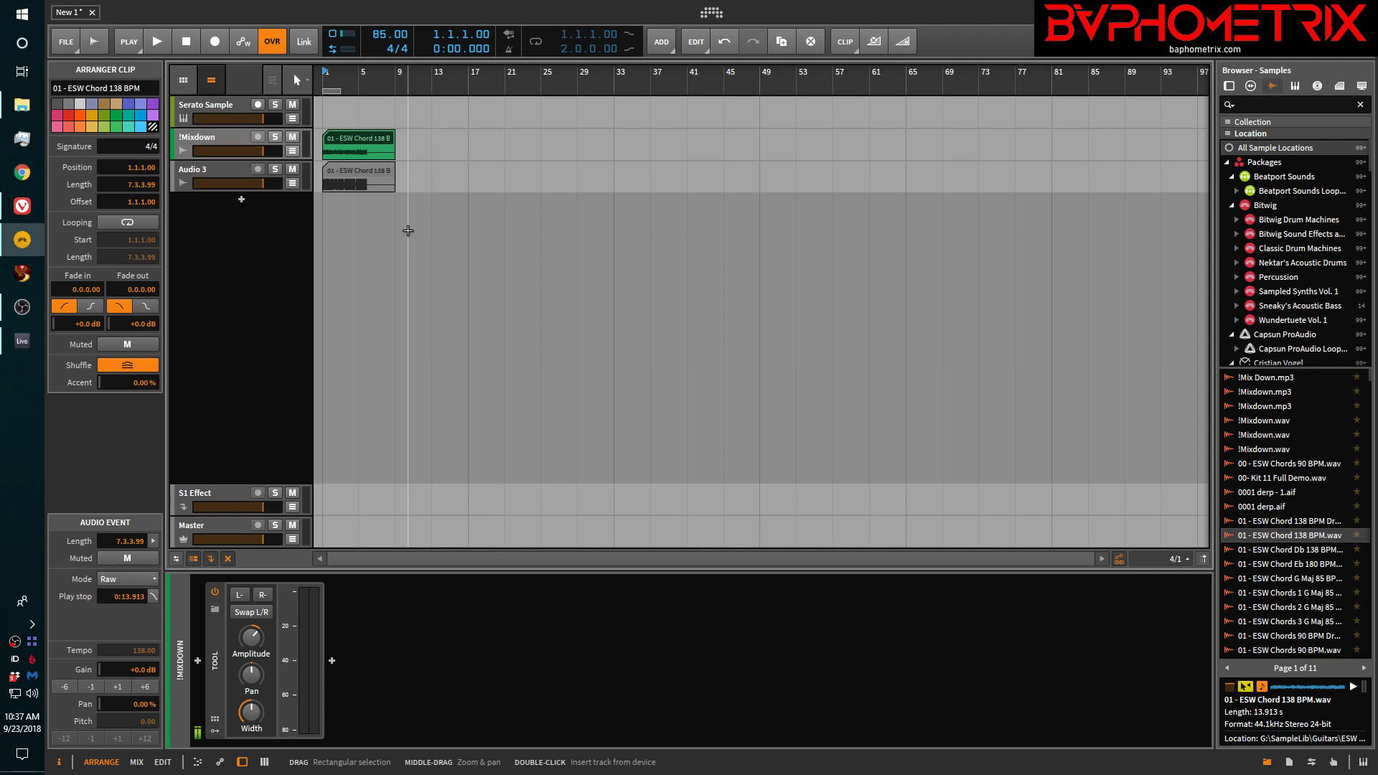
- Examine the bounced clip's waveform on Audio 3 closely, around the quiet passage before beat 4.4
double_click(356, 170)
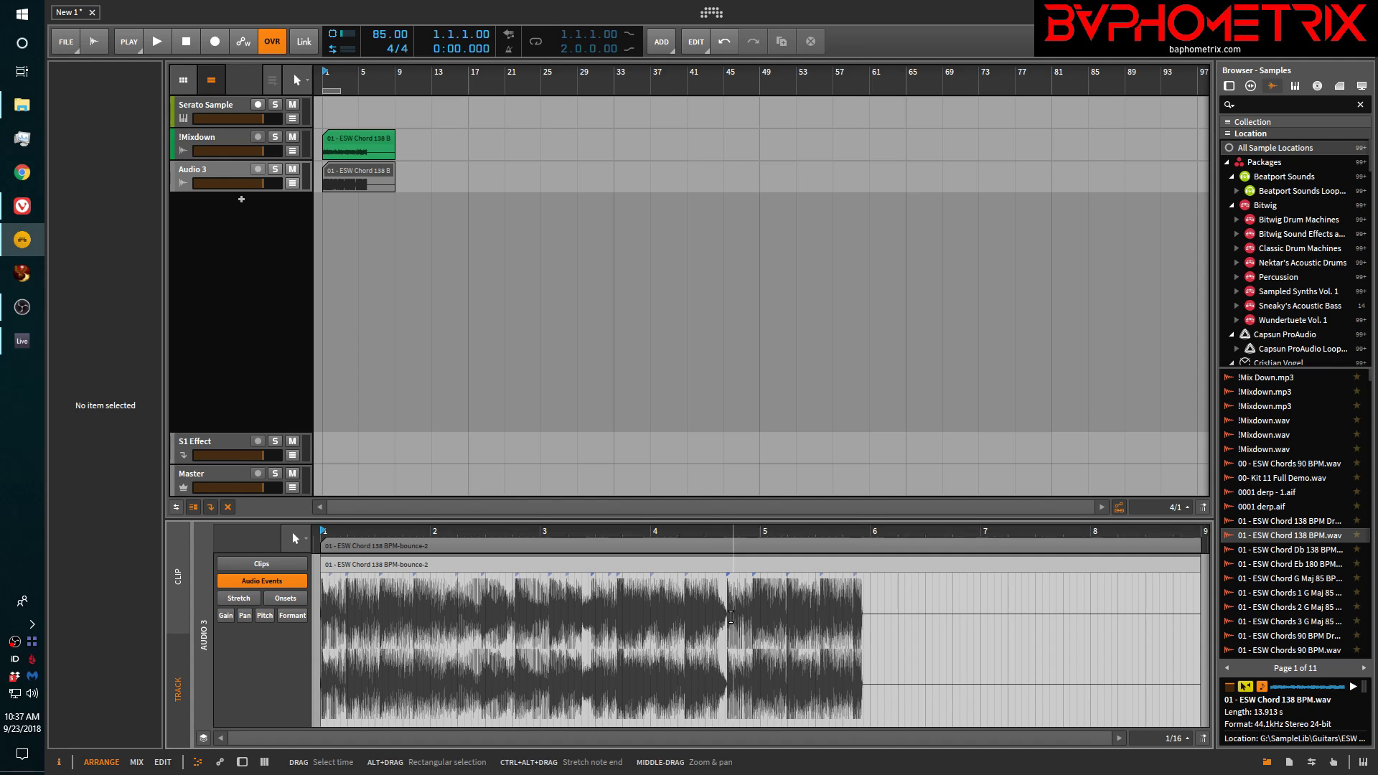
scroll(729, 621, up, 10)
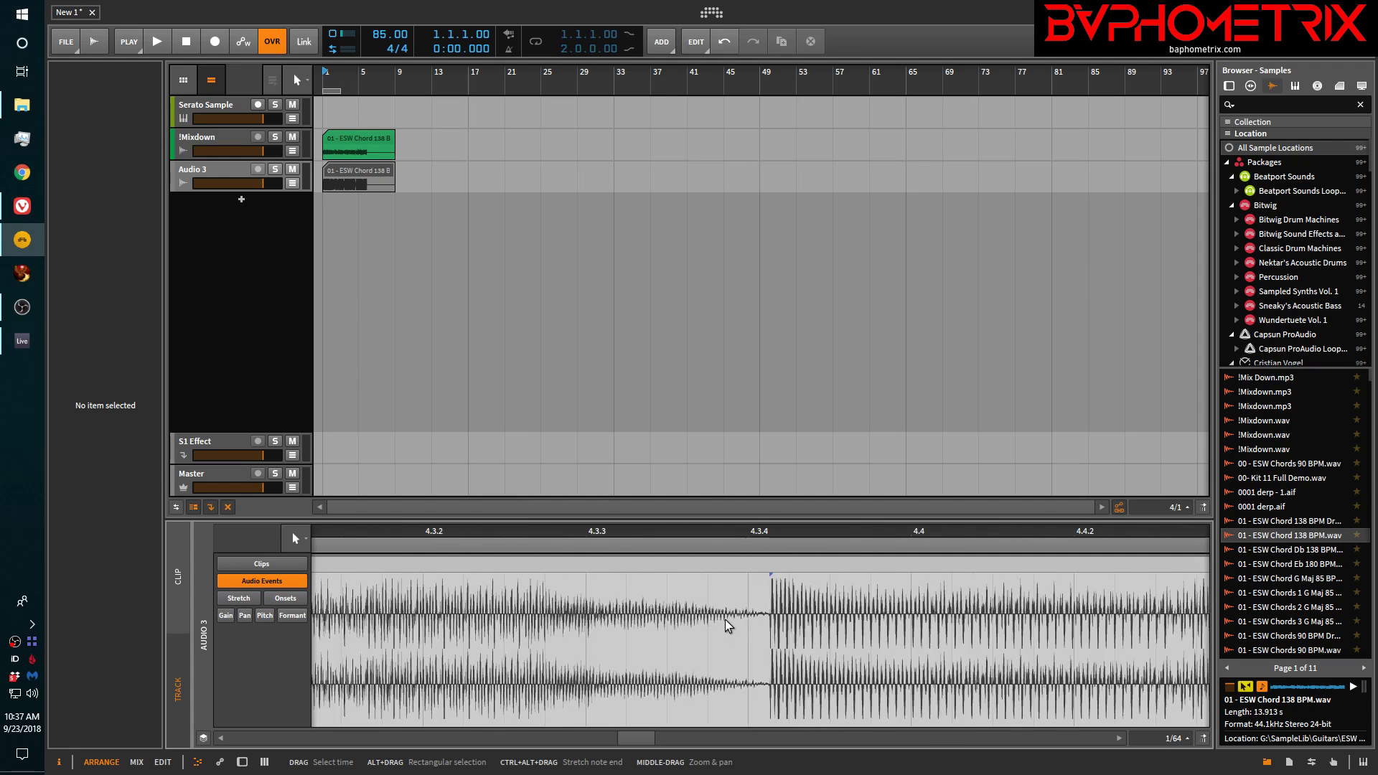
scroll(730, 626, up, 2)
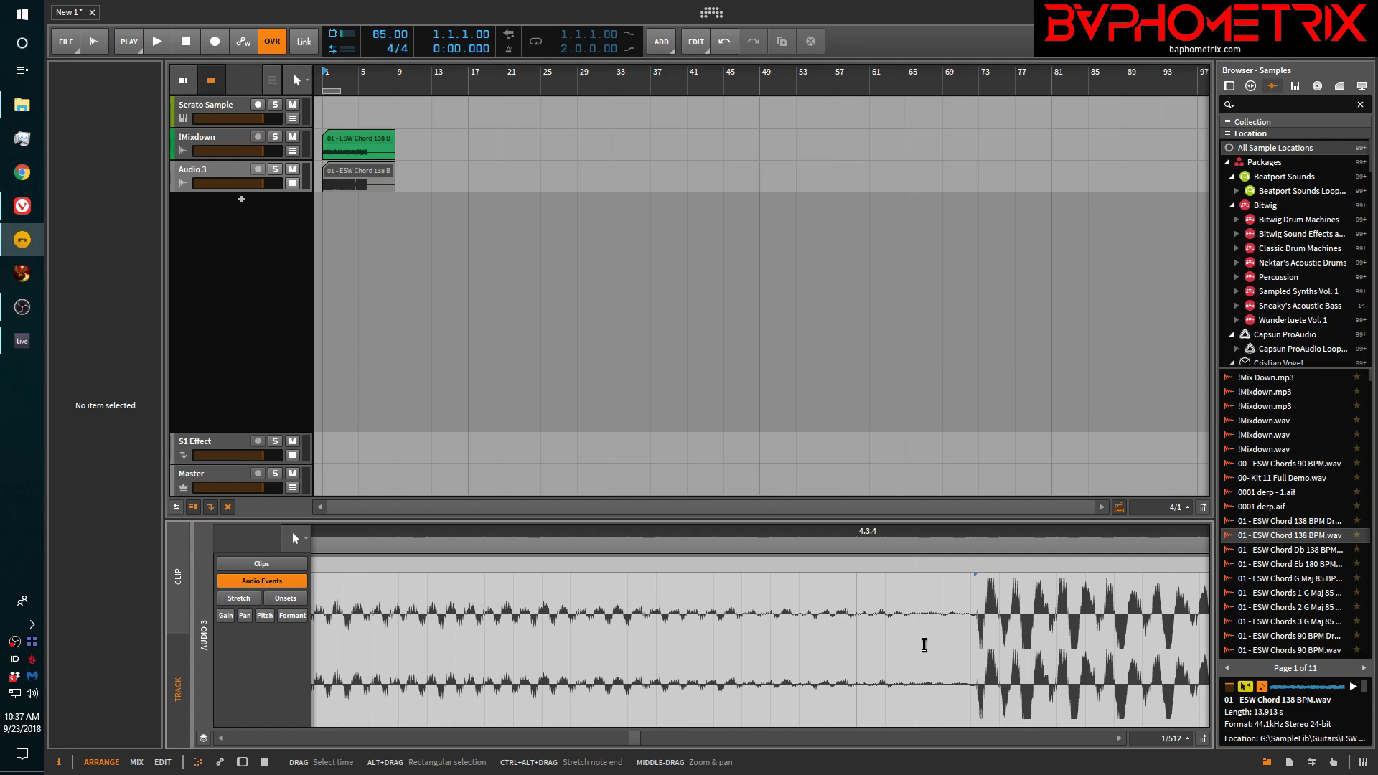
scroll(923, 644, down, 5)
scroll(925, 650, down, 2)
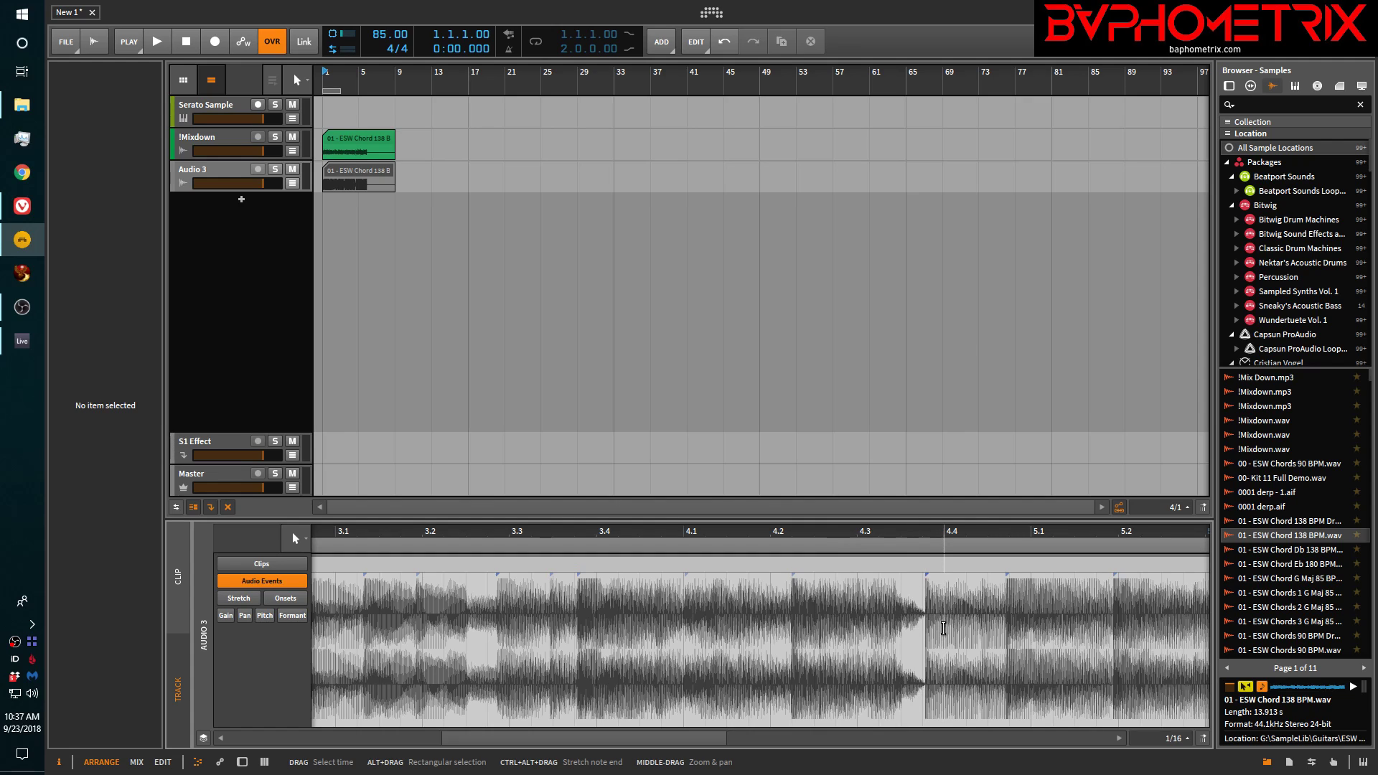
- Insert the Uhbik-P(x64) phaser from the FX Glitching Motion Pitch collection on the Audio 3 track
click(362, 170)
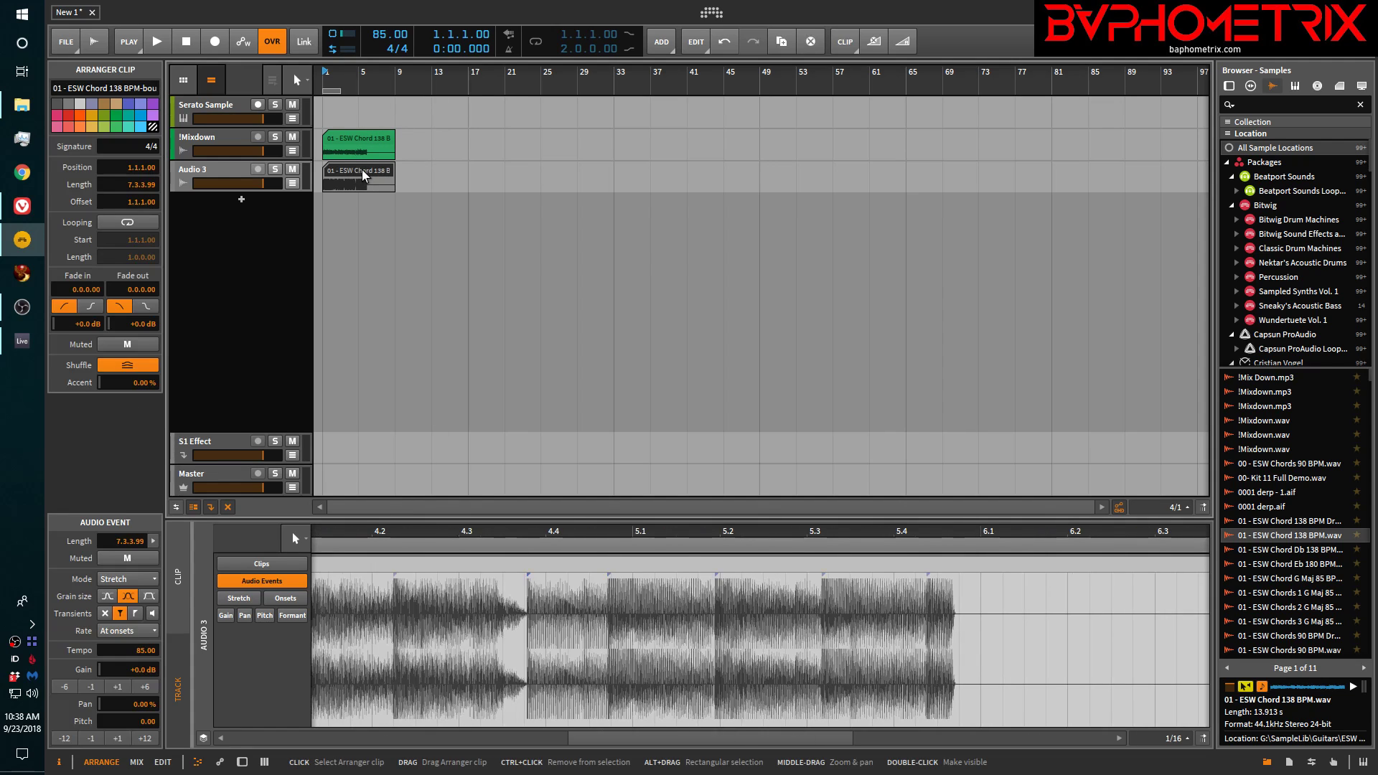
ctrl+click(362, 170)
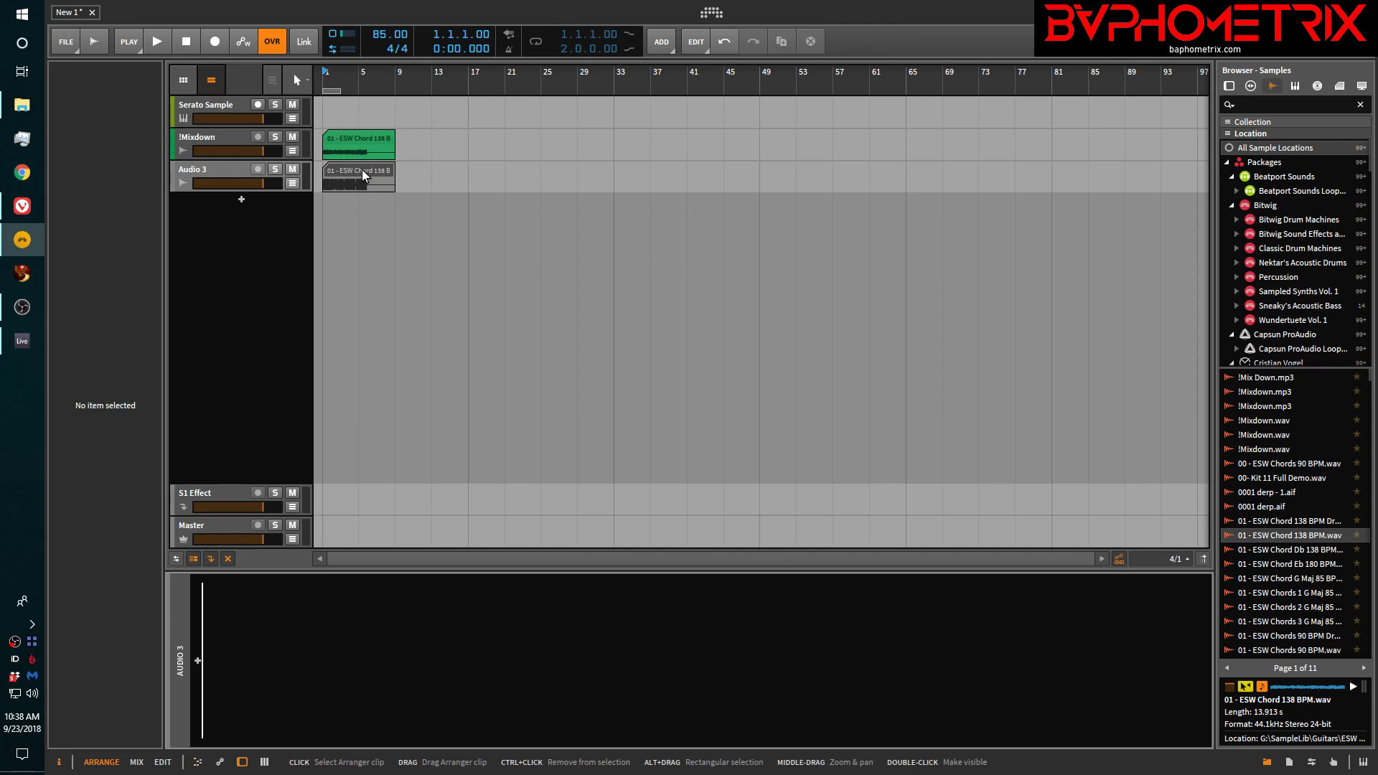
click(199, 661)
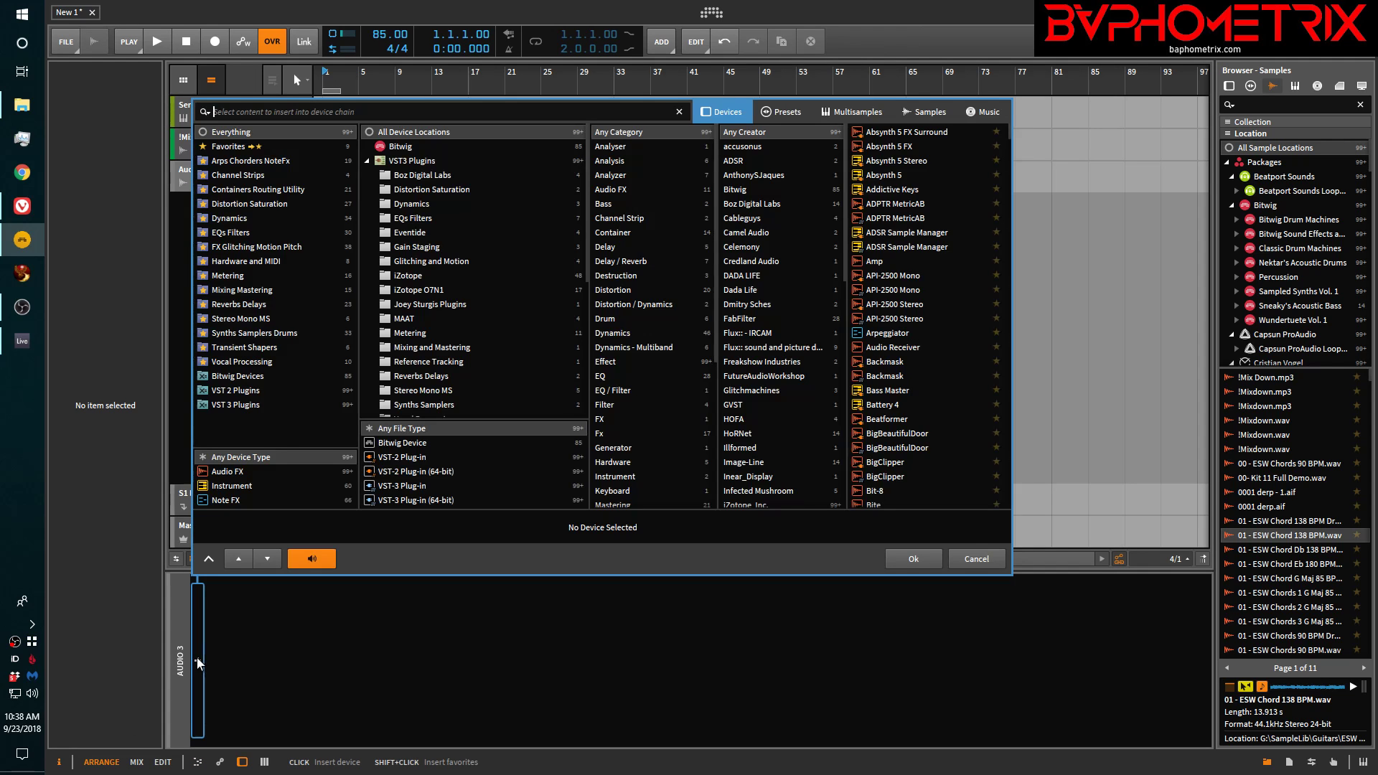
click(430, 263)
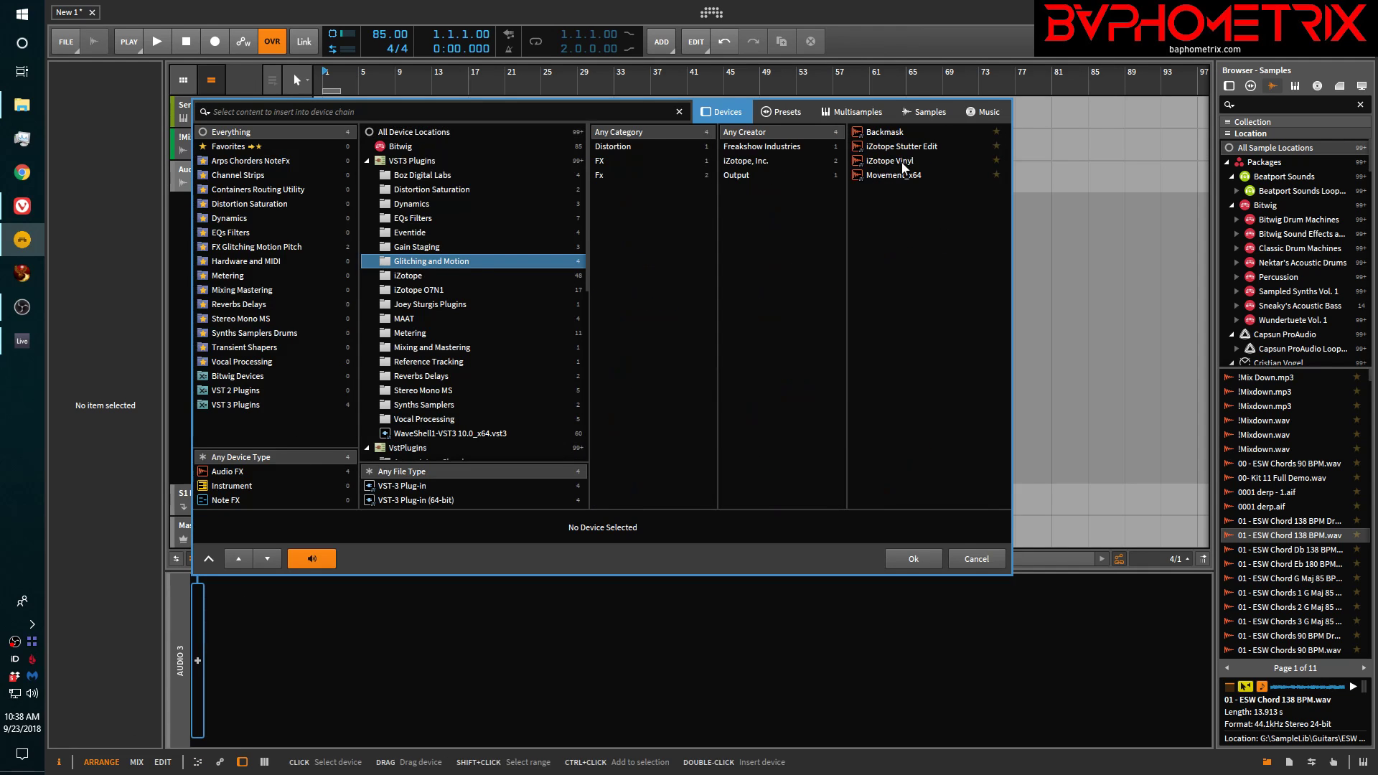
click(239, 246)
click(412, 132)
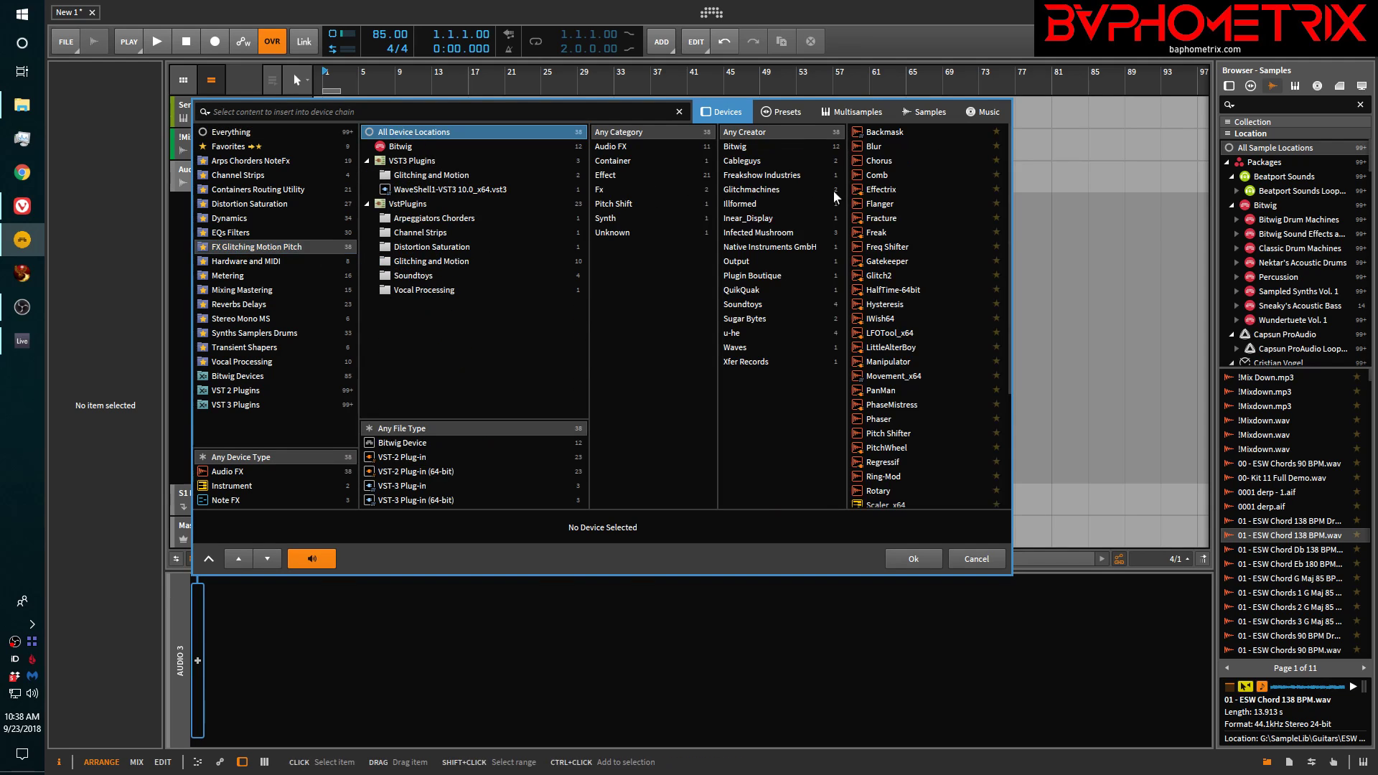
scroll(890, 429, down, 5)
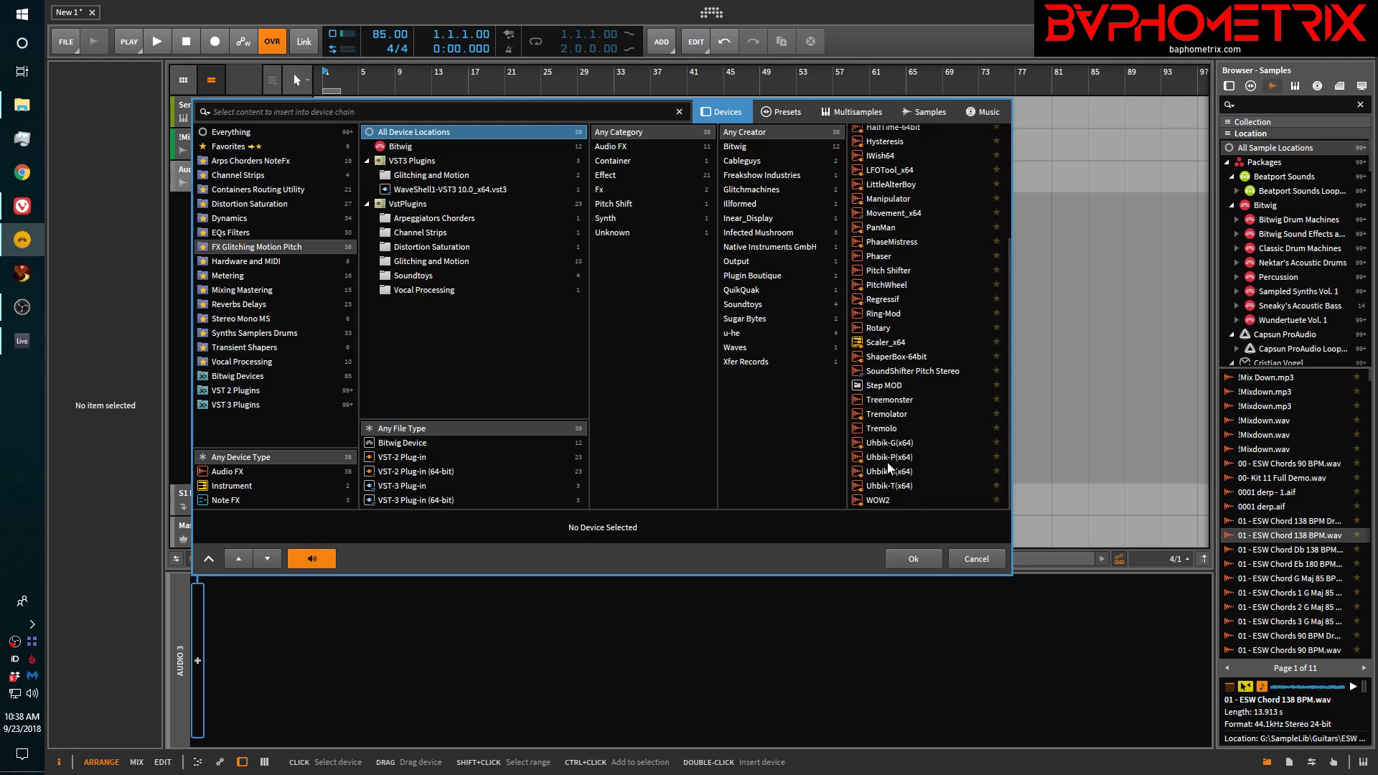
click(893, 457)
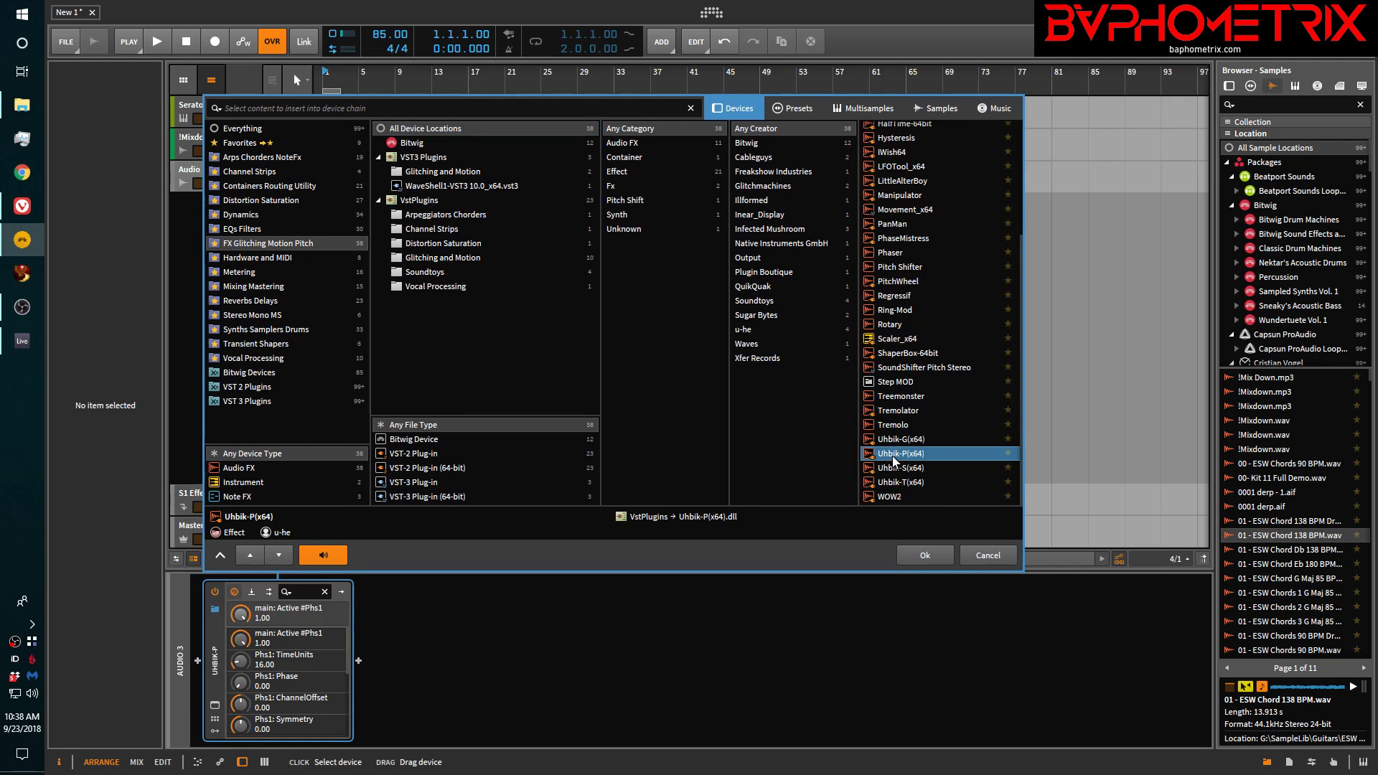
click(932, 554)
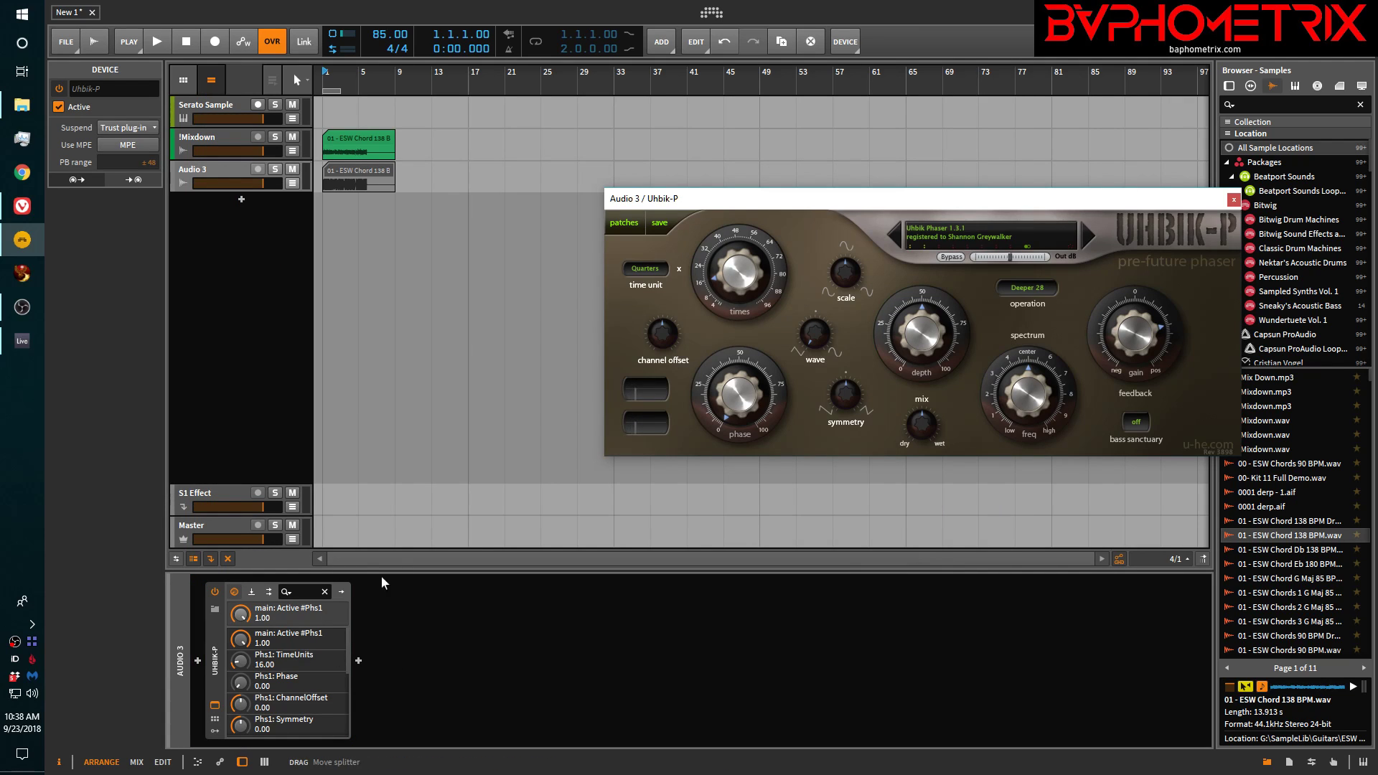
- Set the stretch mode of the bounced clip's audio event on Audio 3 to Cyclic
double_click(347, 174)
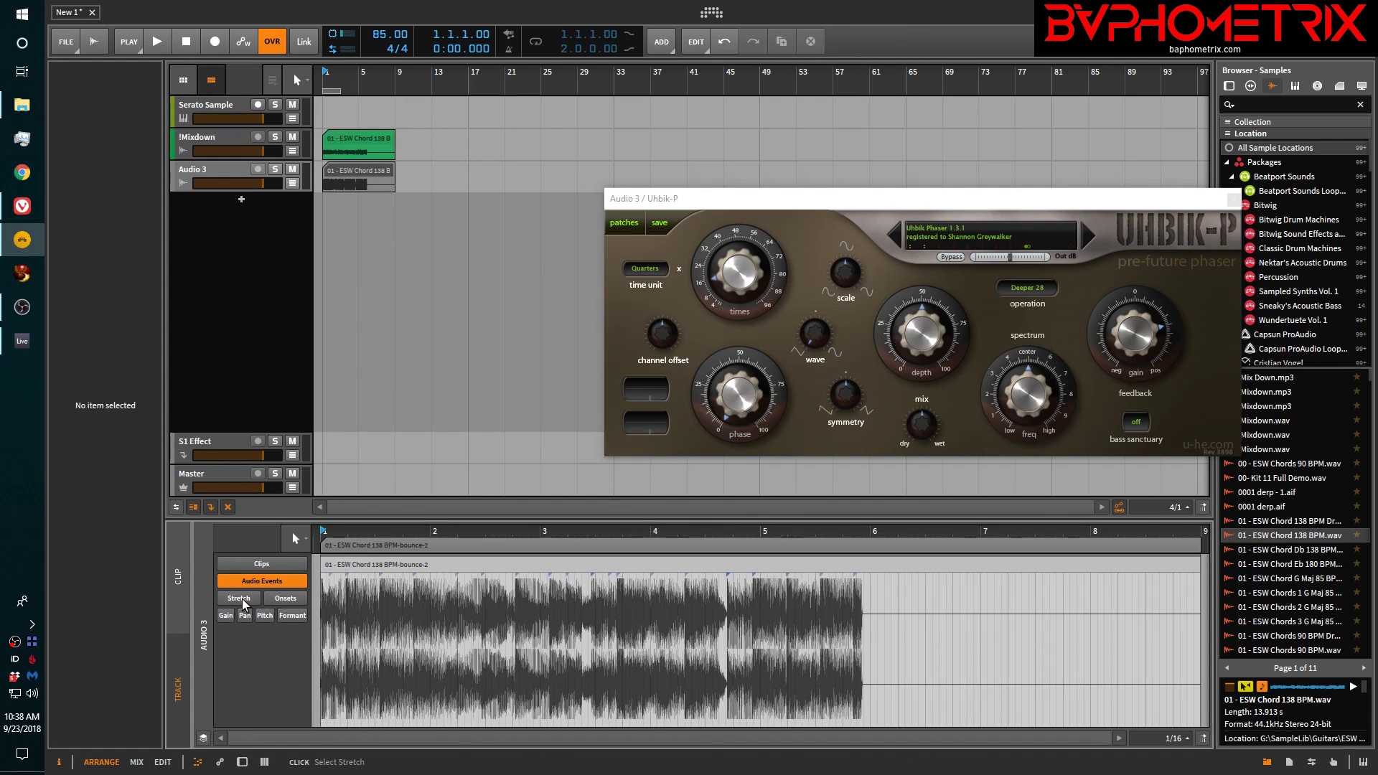
click(380, 173)
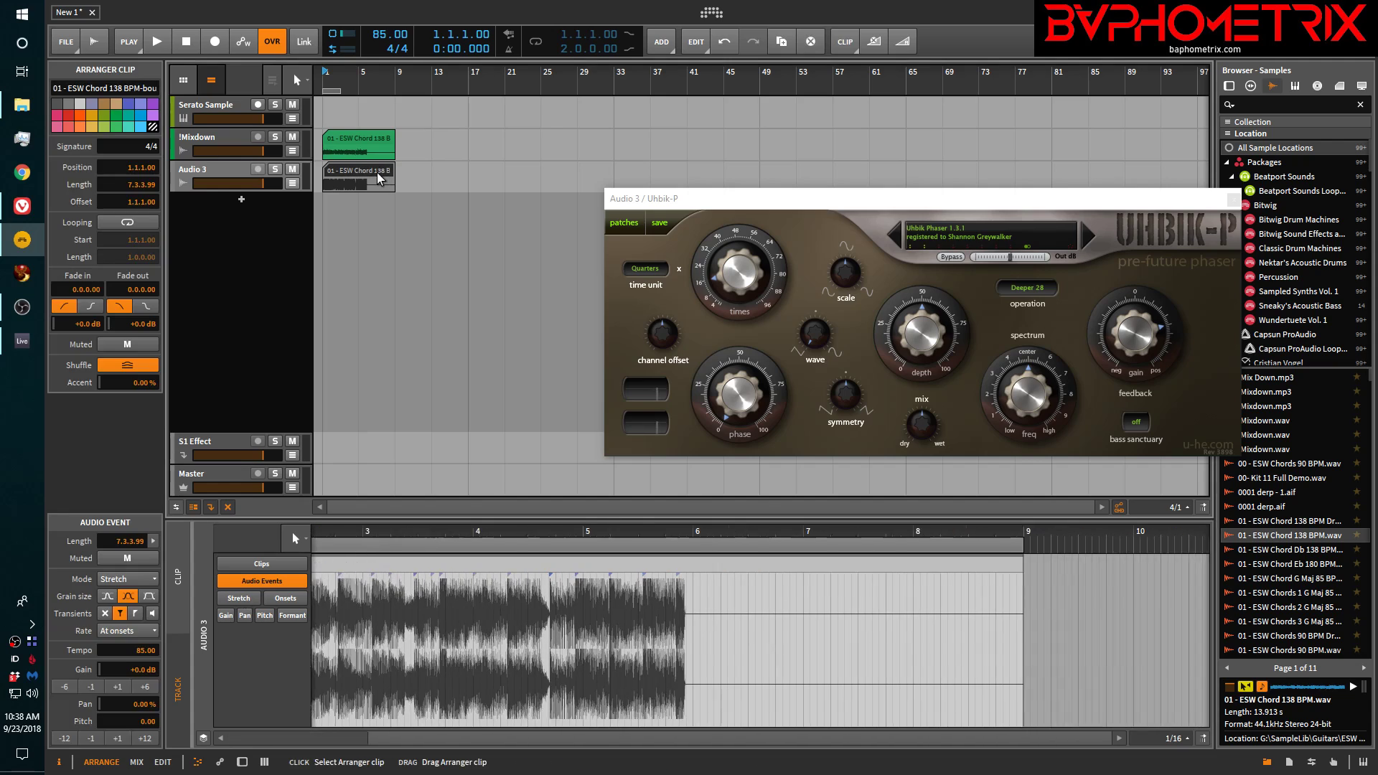
click(136, 581)
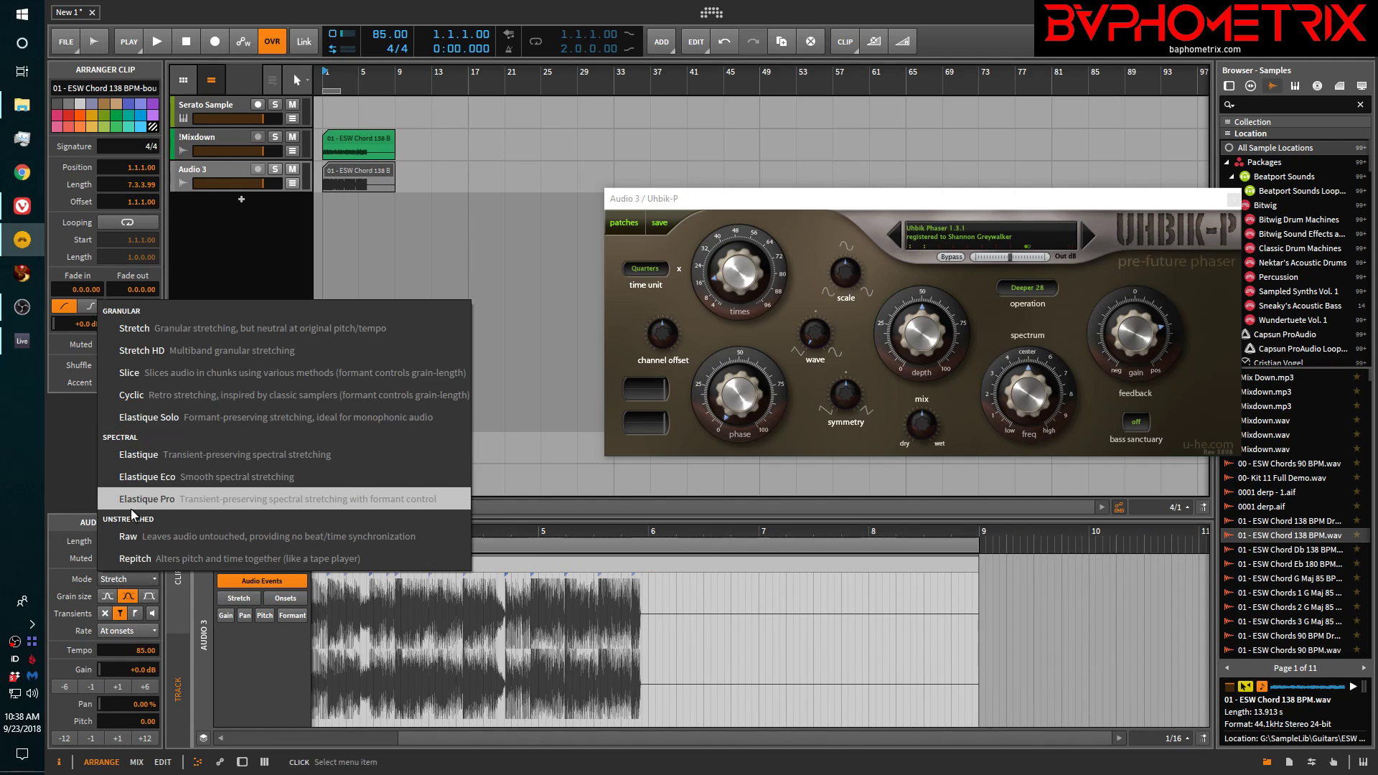
click(174, 394)
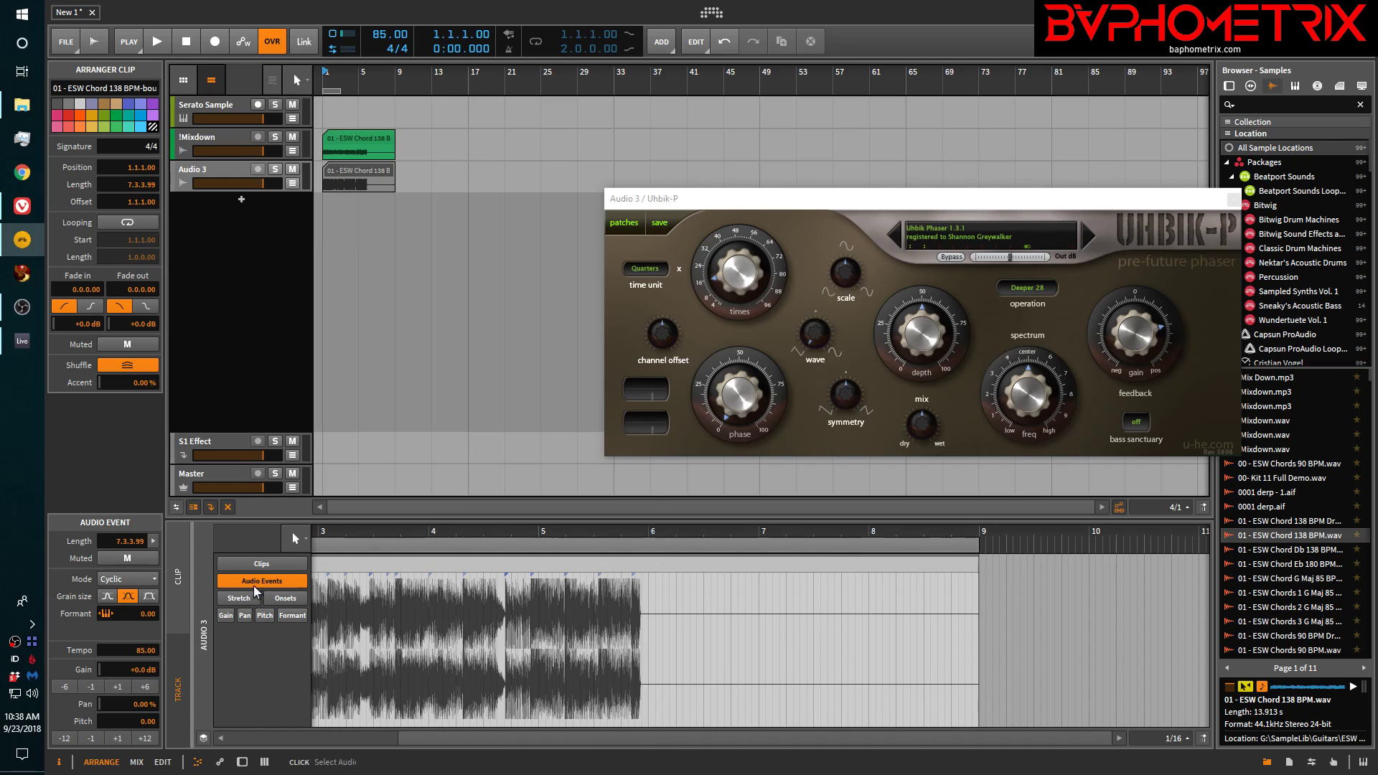
- Stretch the audio event on Audio 3 from its end to a length of 42.0.3.00
click(237, 600)
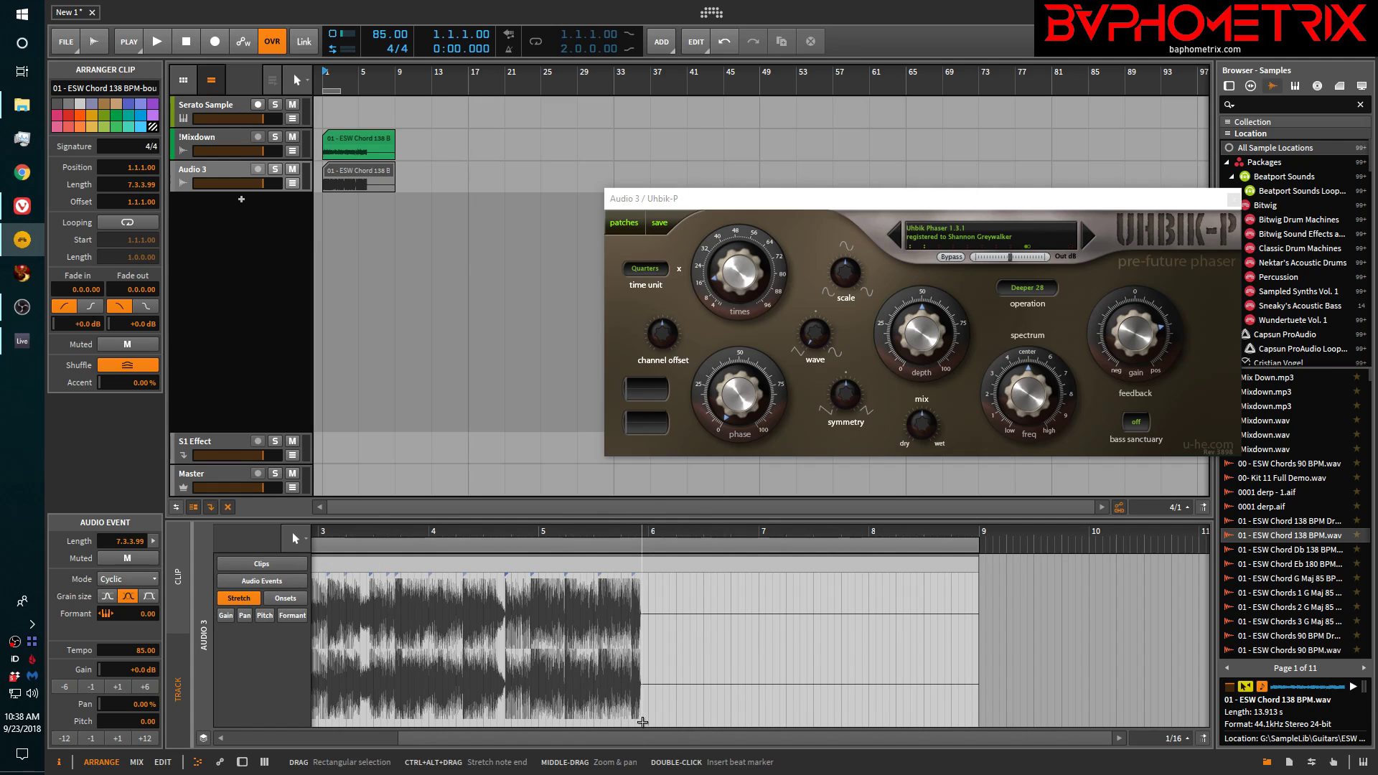
drag(978, 723, 1249, 728)
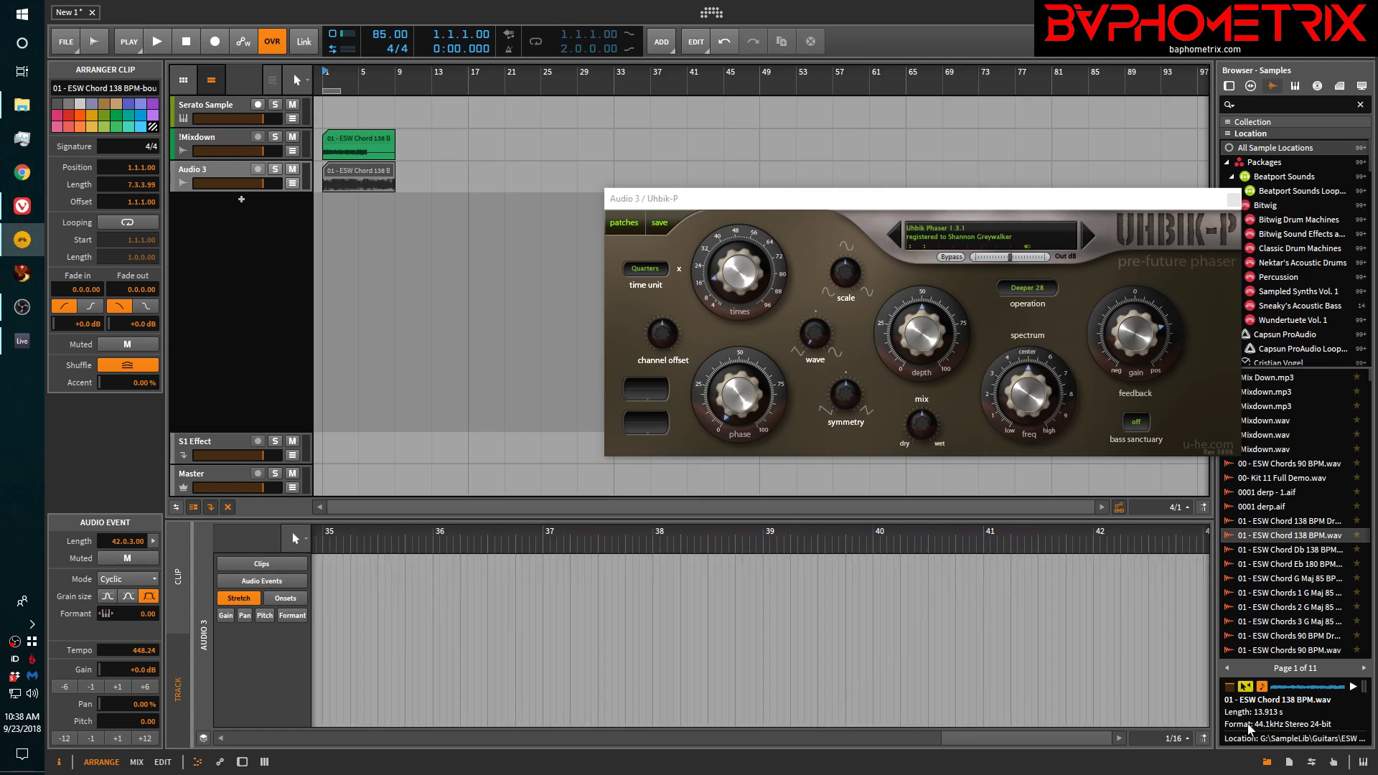
drag(989, 737, 800, 739)
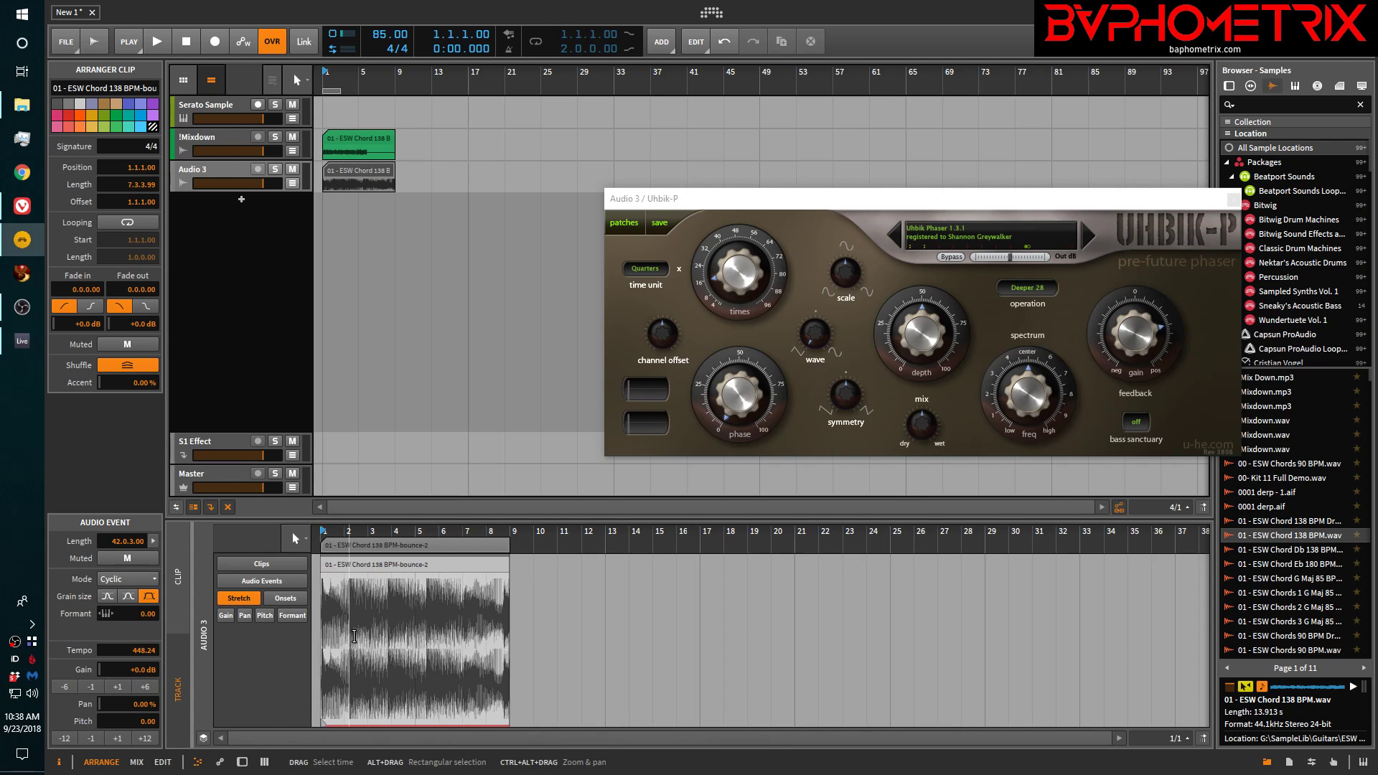
scroll(379, 610, up, 10)
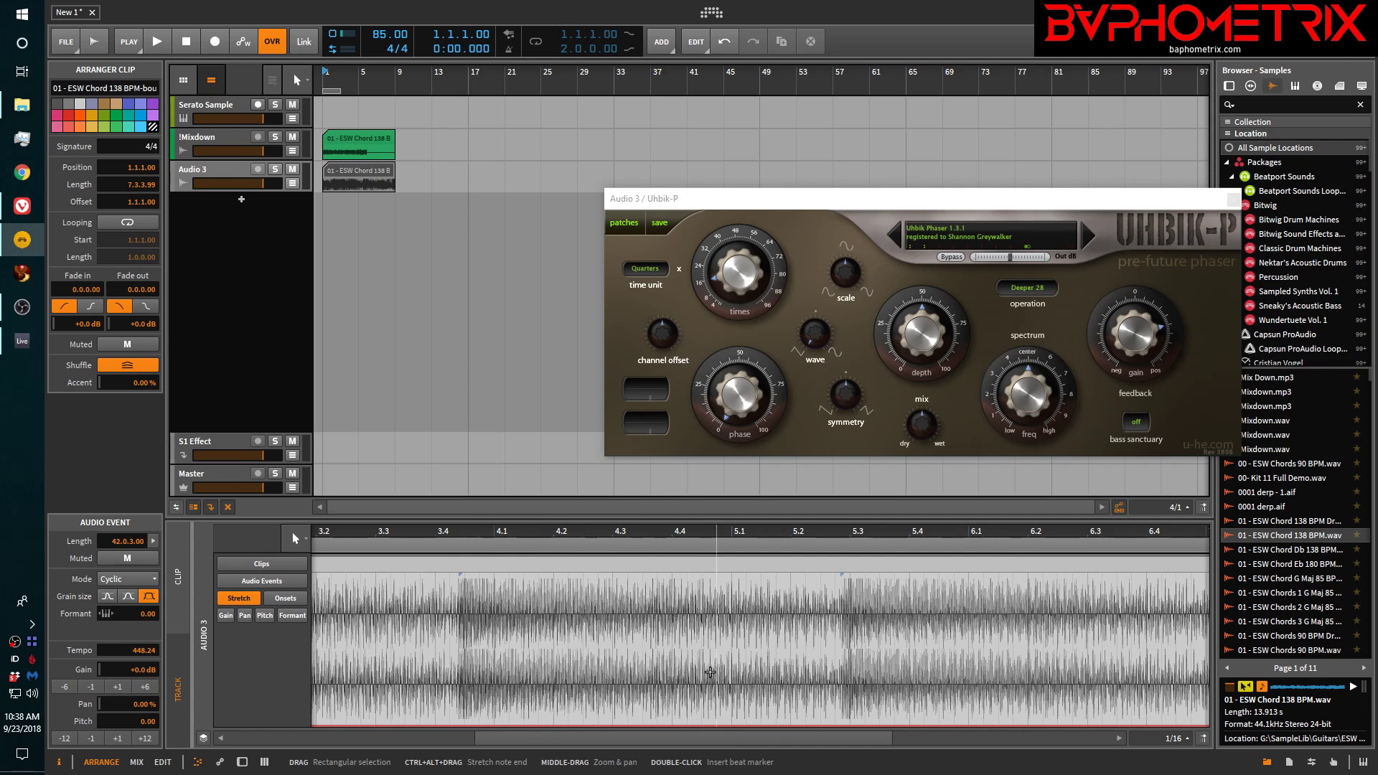
- Bounce the stretched Audio 3 clip to a new track, Pre-Fader at 24-bit with Dither off, and close the Uhbik-P window
right_click(374, 174)
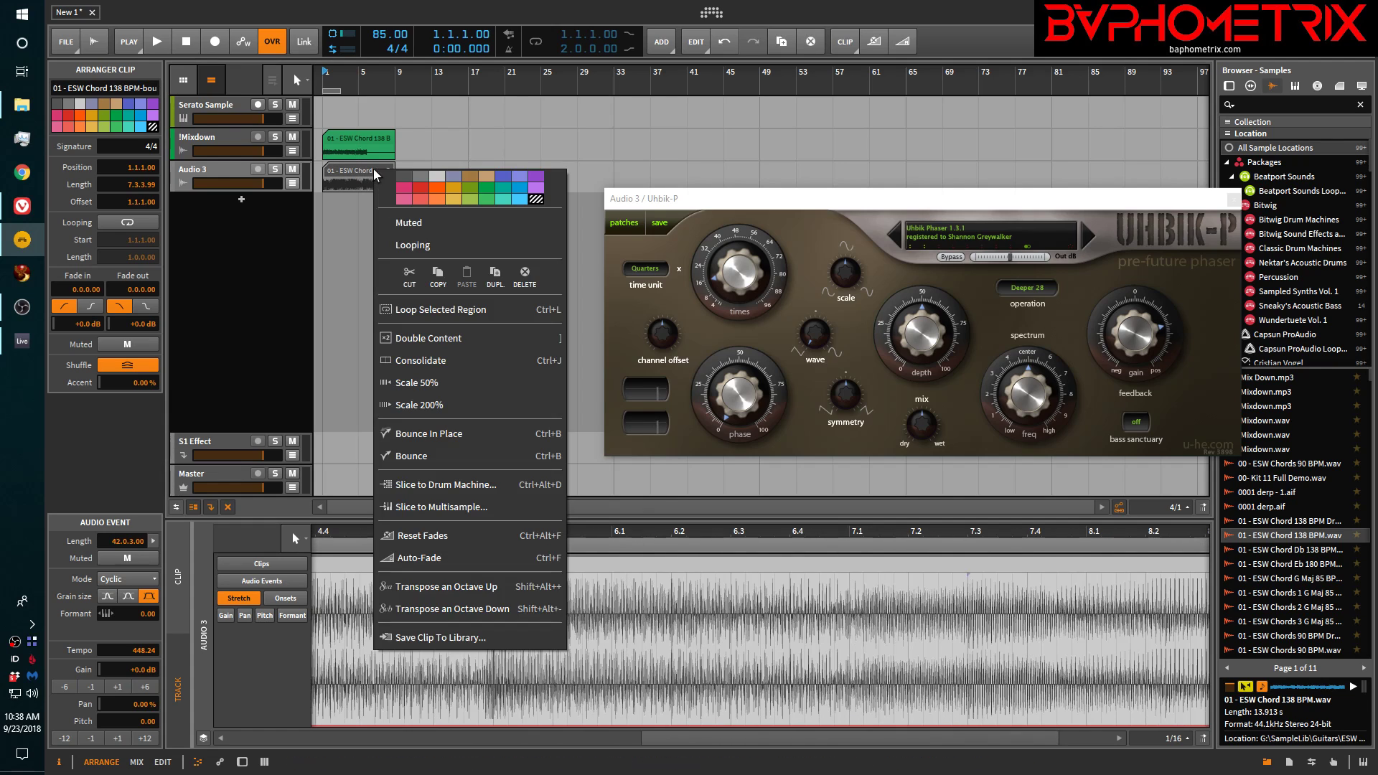
click(433, 456)
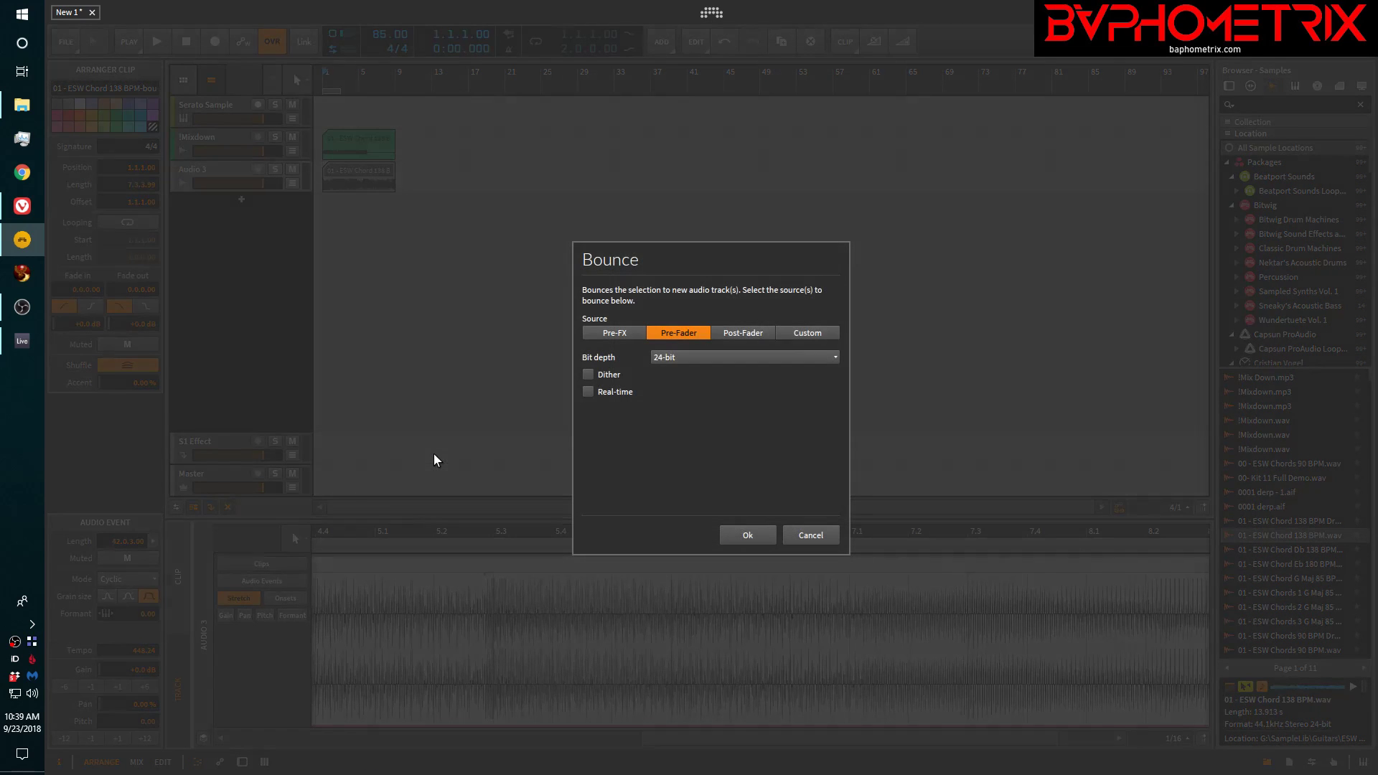
click(746, 535)
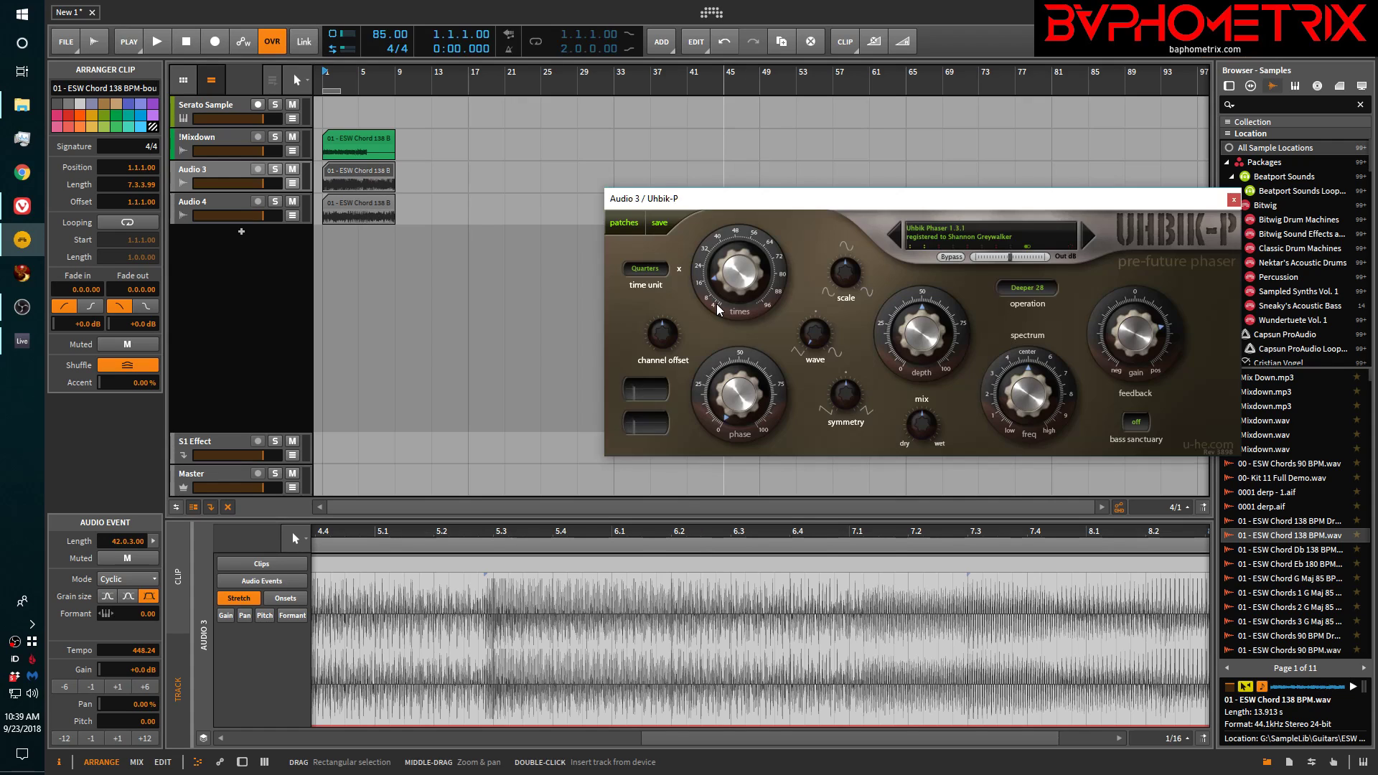
click(1233, 200)
- Examine the stretched clip's waveform on Audio 3, from close detail to its full length
drag(535, 653, 853, 673)
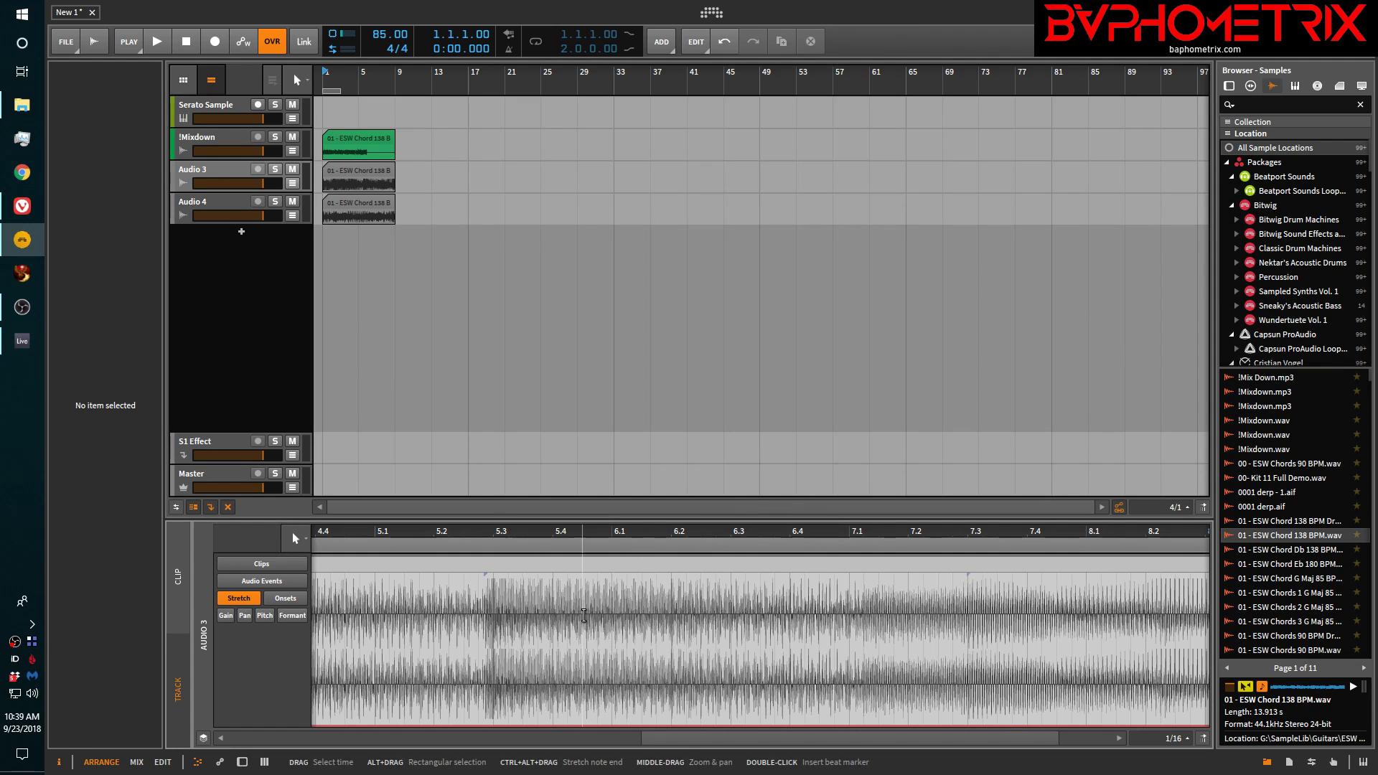
drag(347, 218, 364, 222)
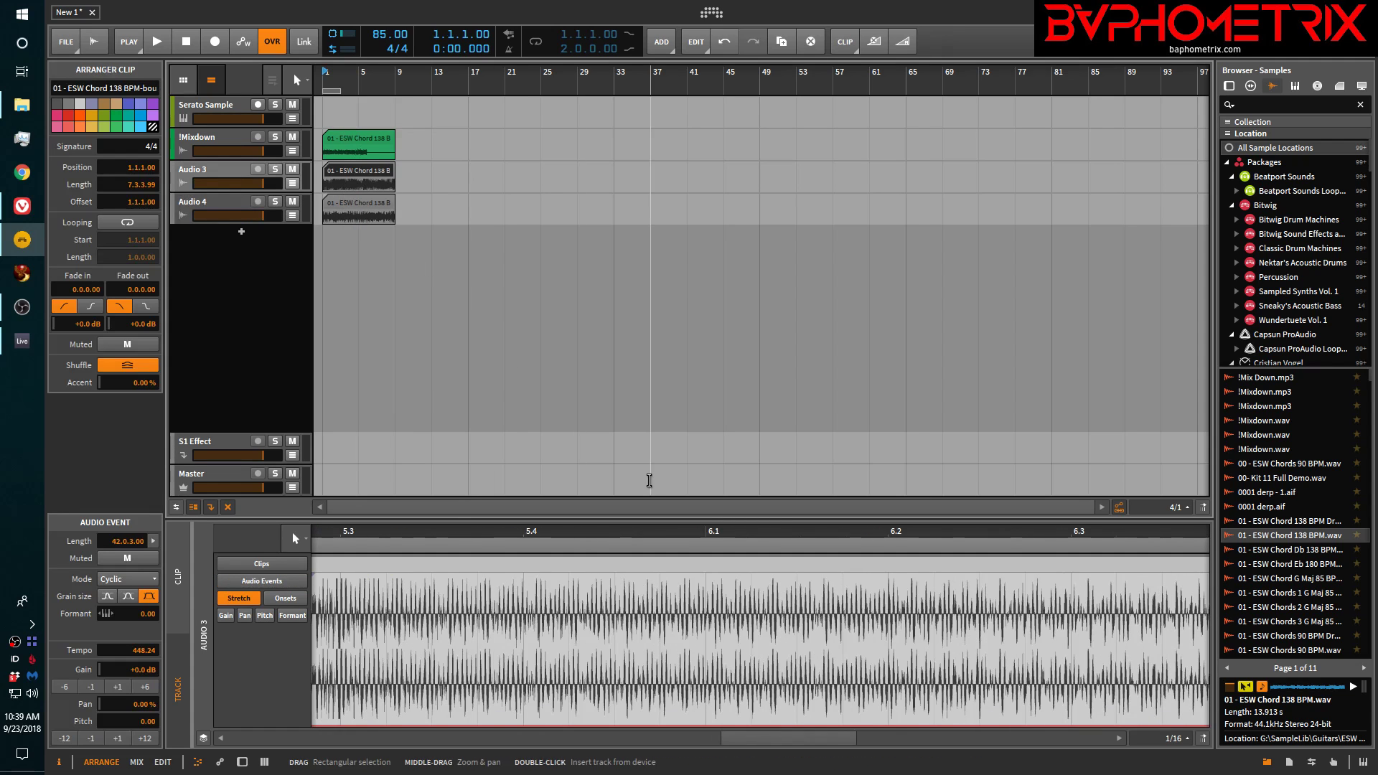
scroll(675, 613, down, 5)
scroll(675, 614, down, 3)
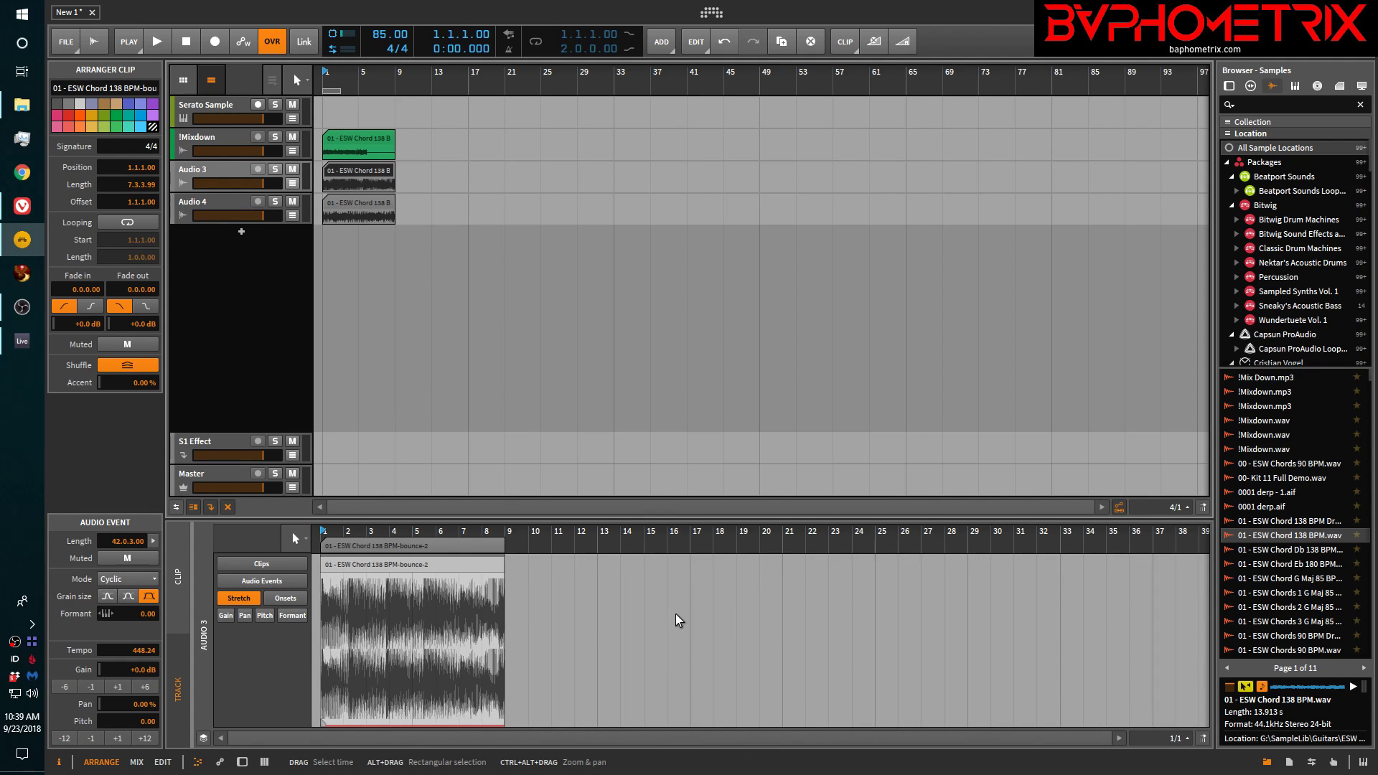
- Examine the stretched clip's waveform on Audio 3 up close and compare it with the bounced clip on Audio 4
scroll(382, 609, up, 3)
scroll(382, 608, up, 8)
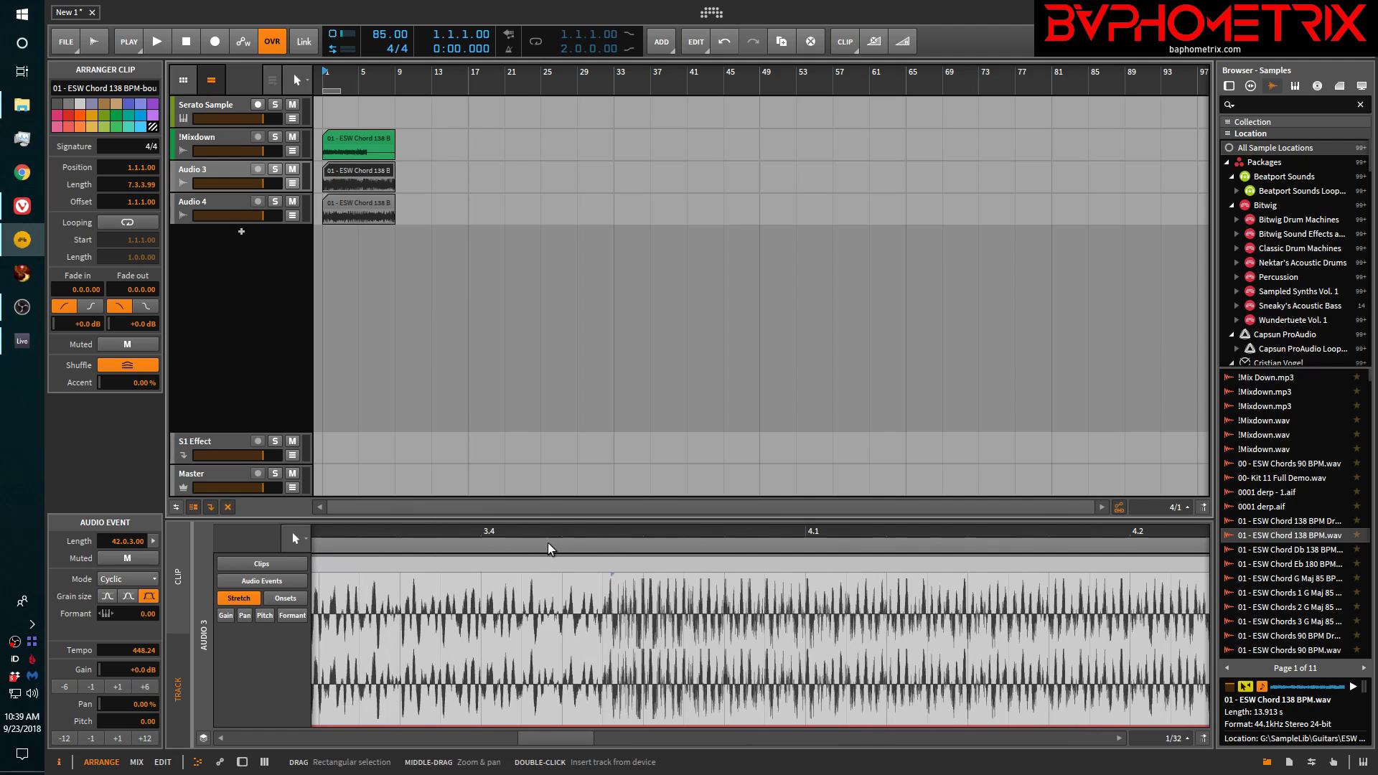
click(562, 621)
drag(570, 622, 600, 621)
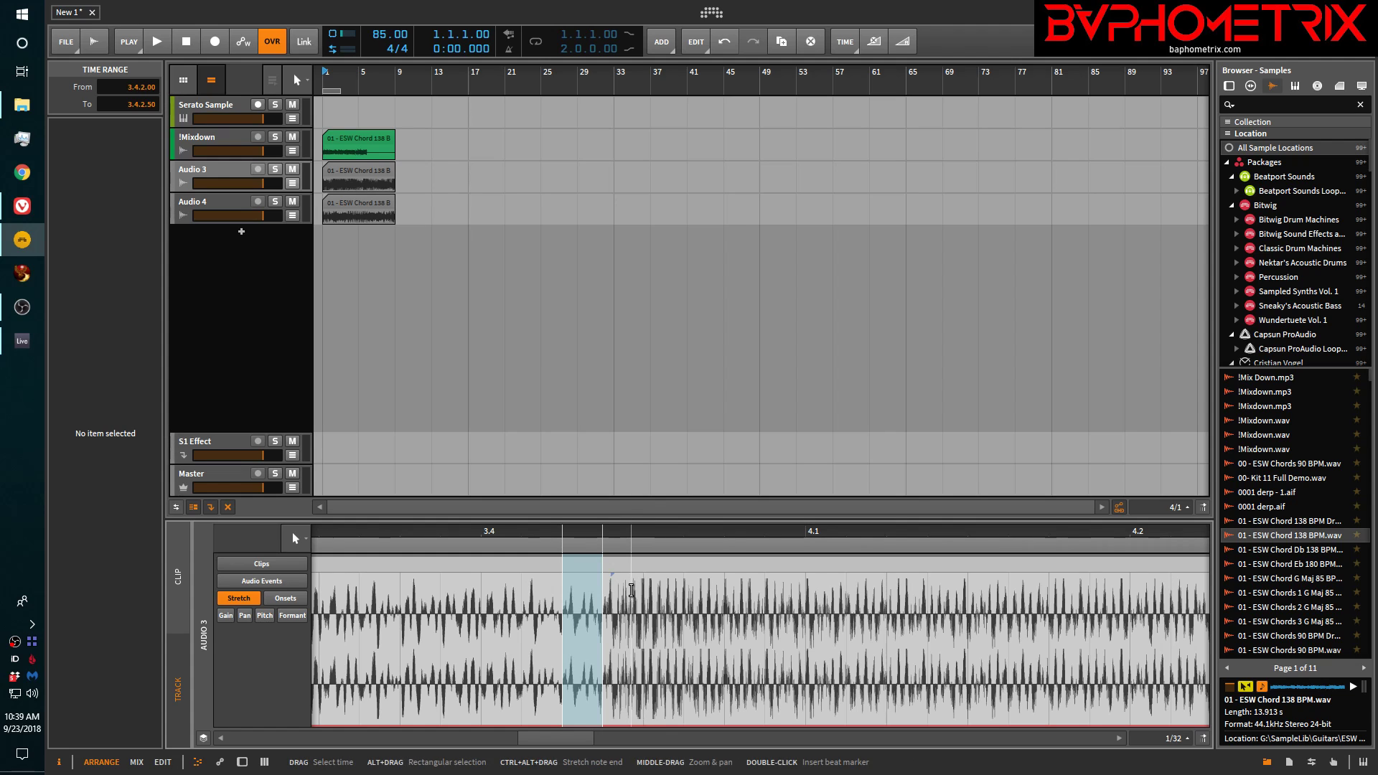
click(365, 175)
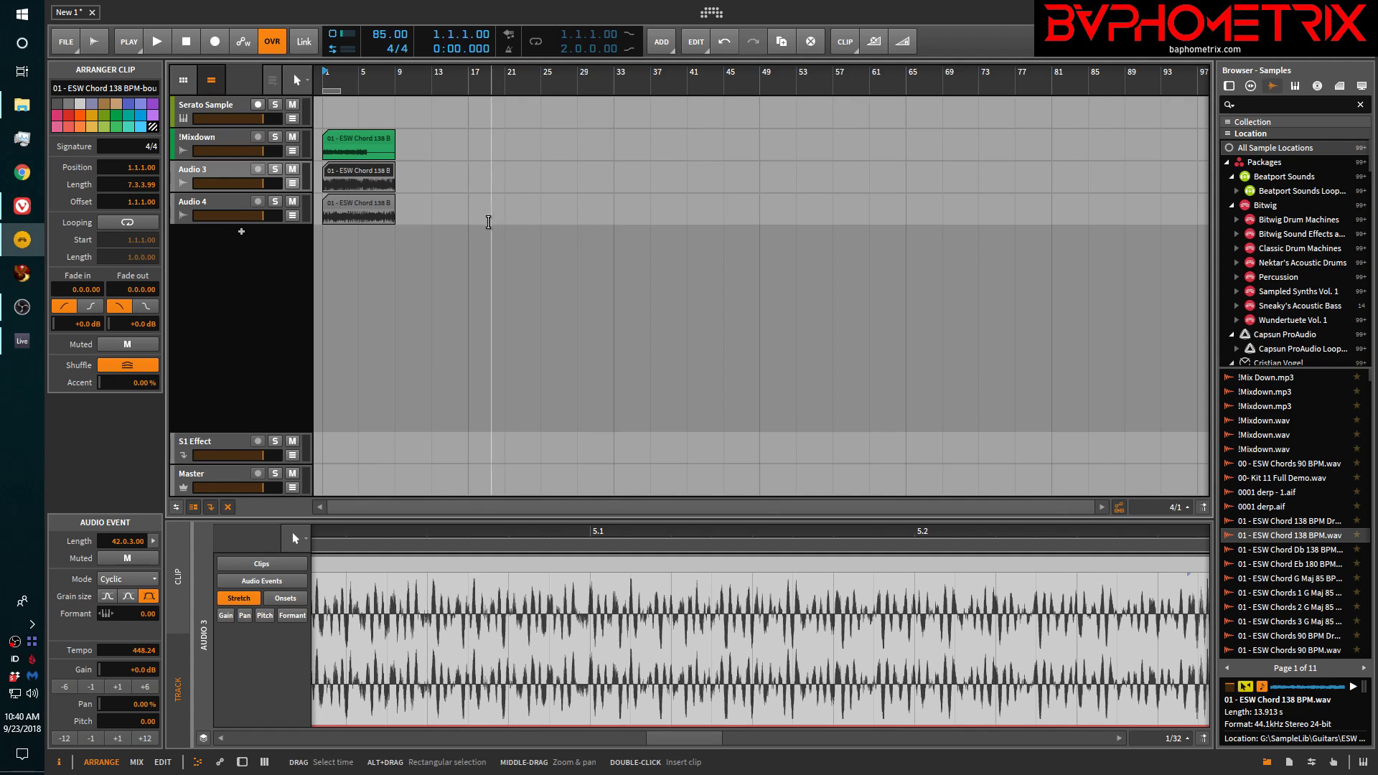
click(354, 204)
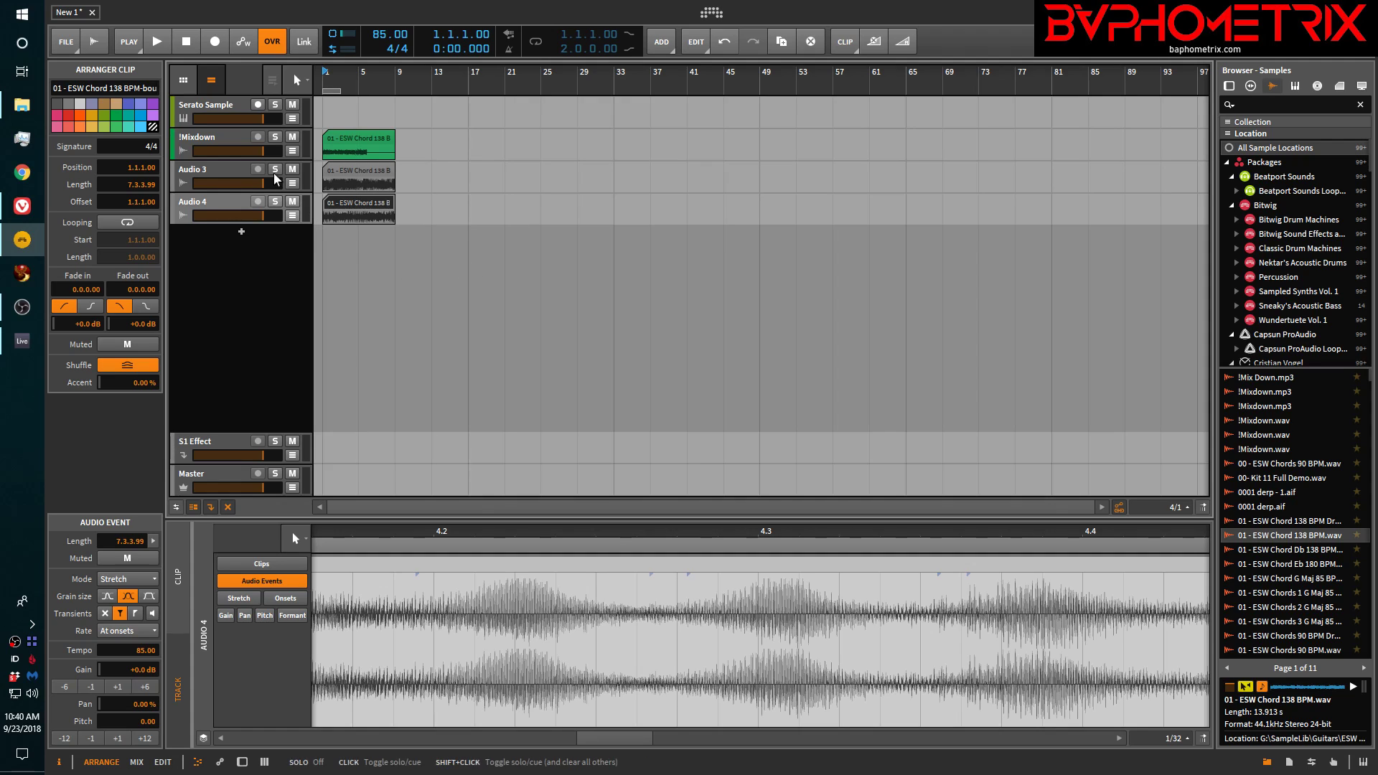
- Delete the Audio 3 and Audio 4 tracks
click(359, 134)
click(231, 165)
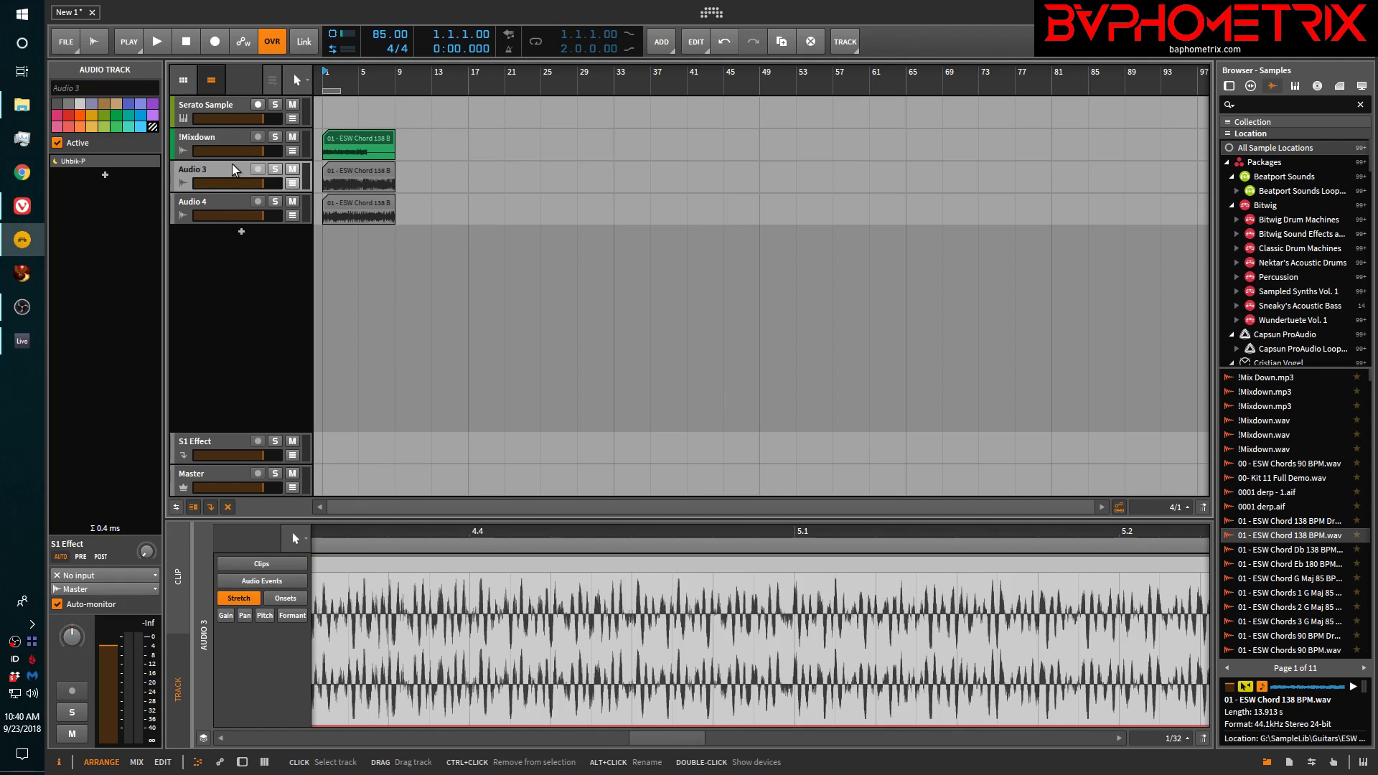
key(Delete)
key(Delete)
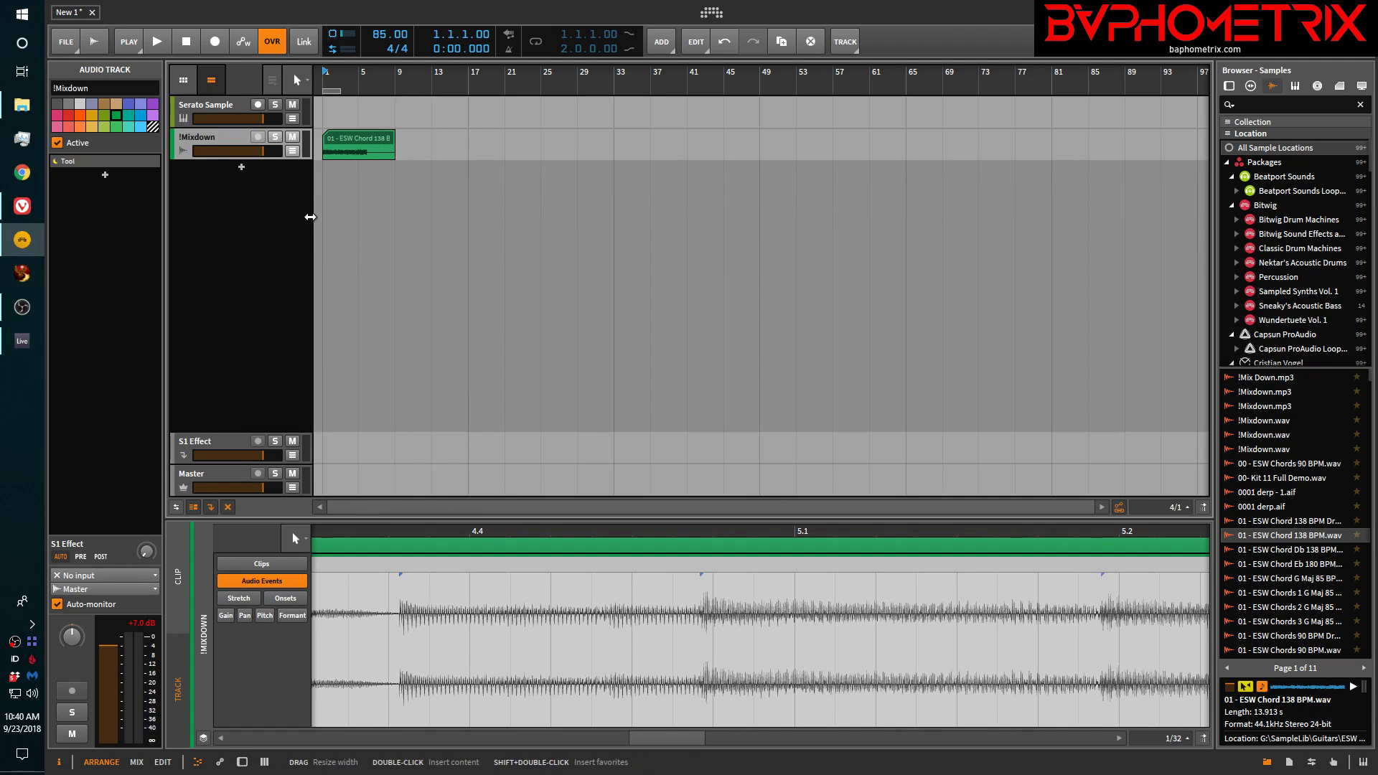
- Insert an EQ-5 after the Tool device on the !Mixdown track and move its low-cut band to about 93.7 Hz
key(d)
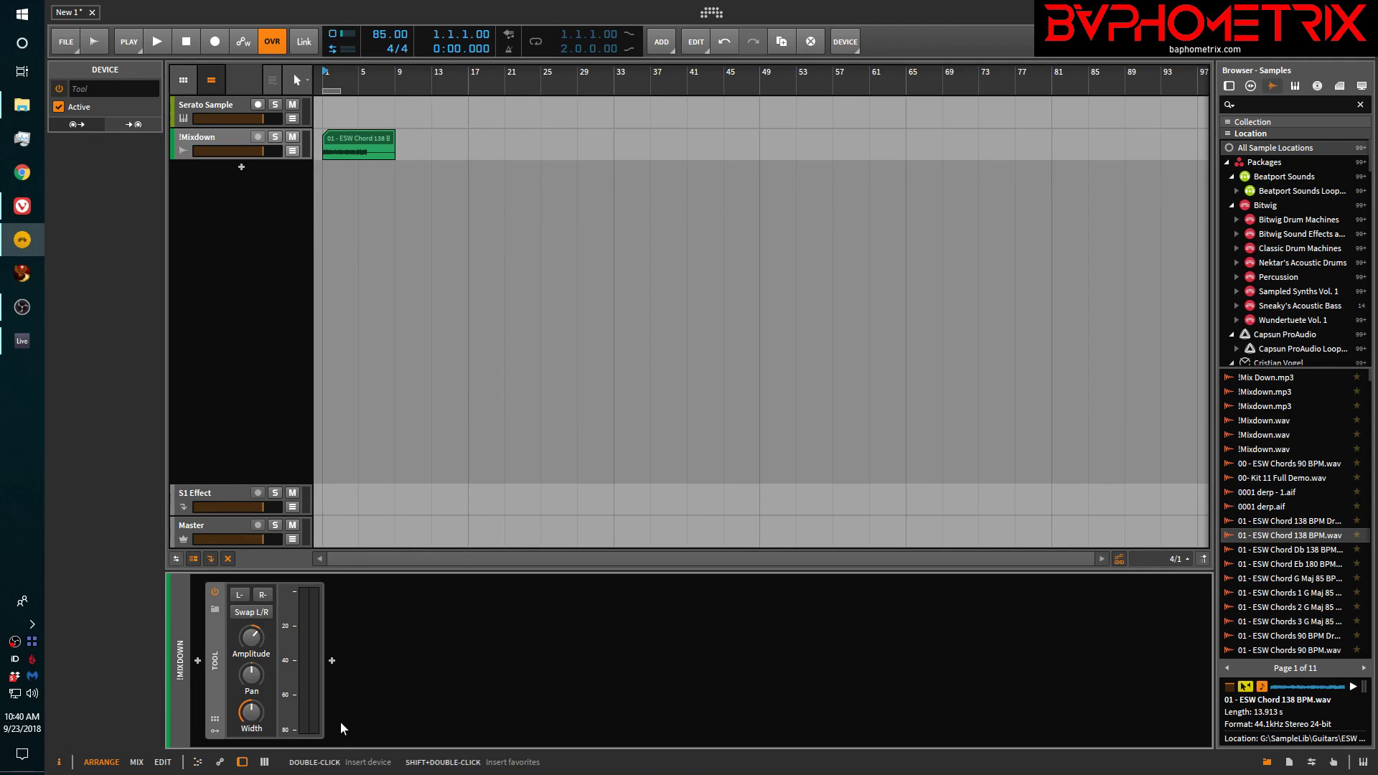
click(331, 660)
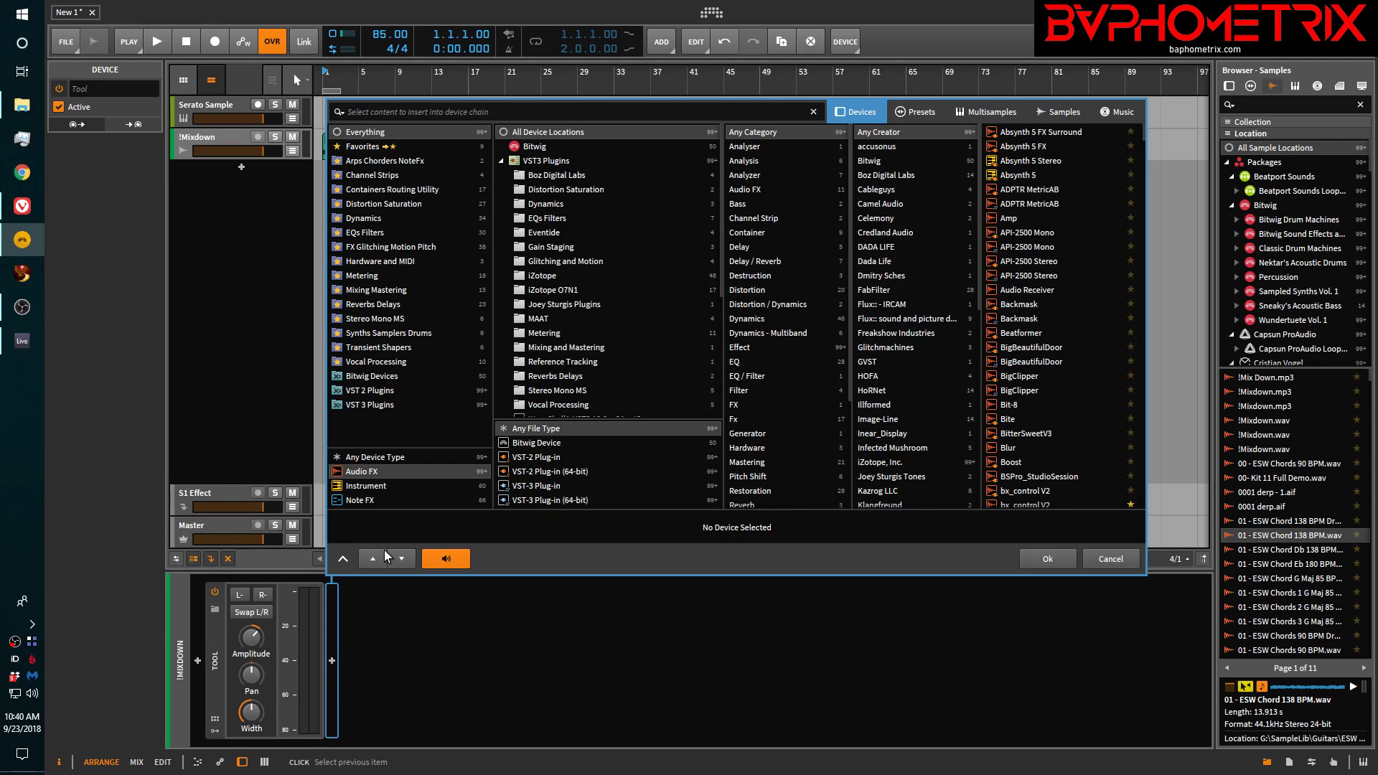
text(eq5)
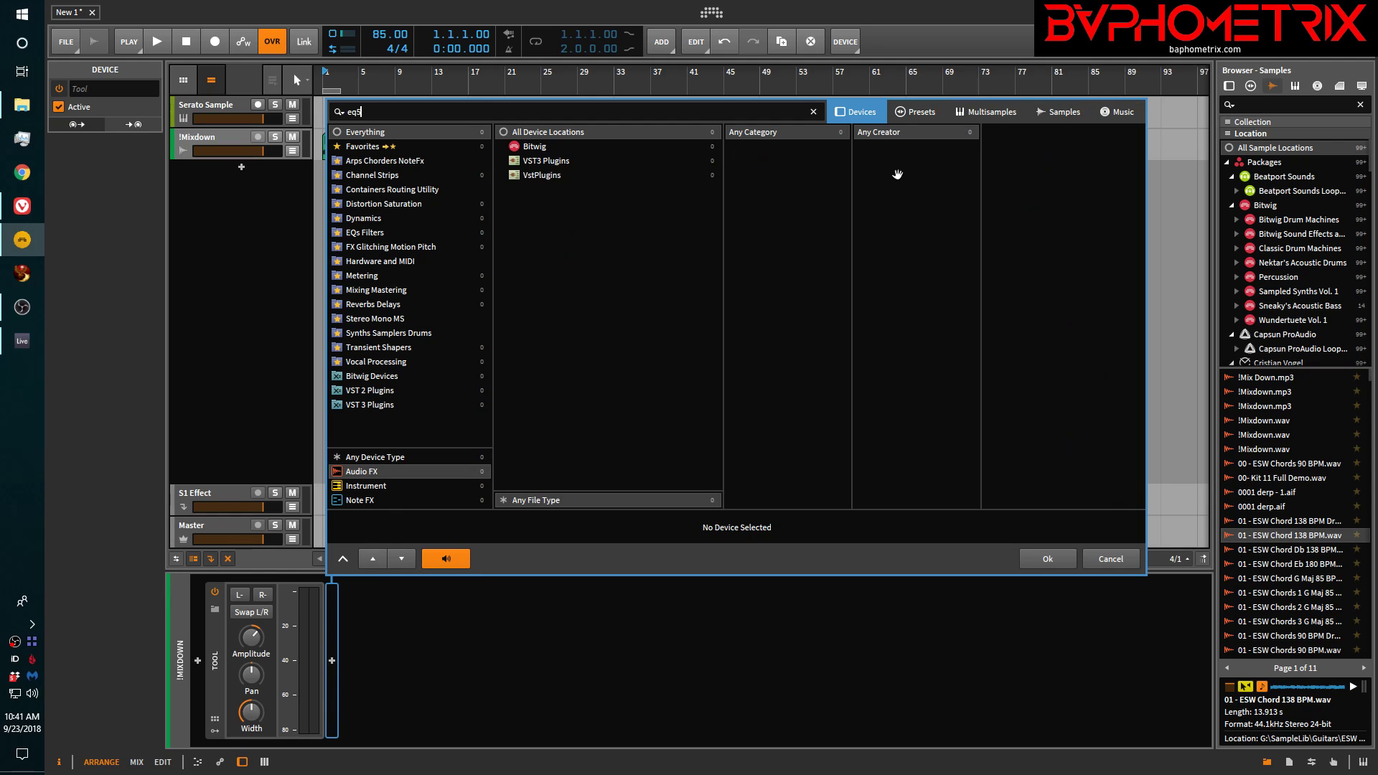
click(373, 135)
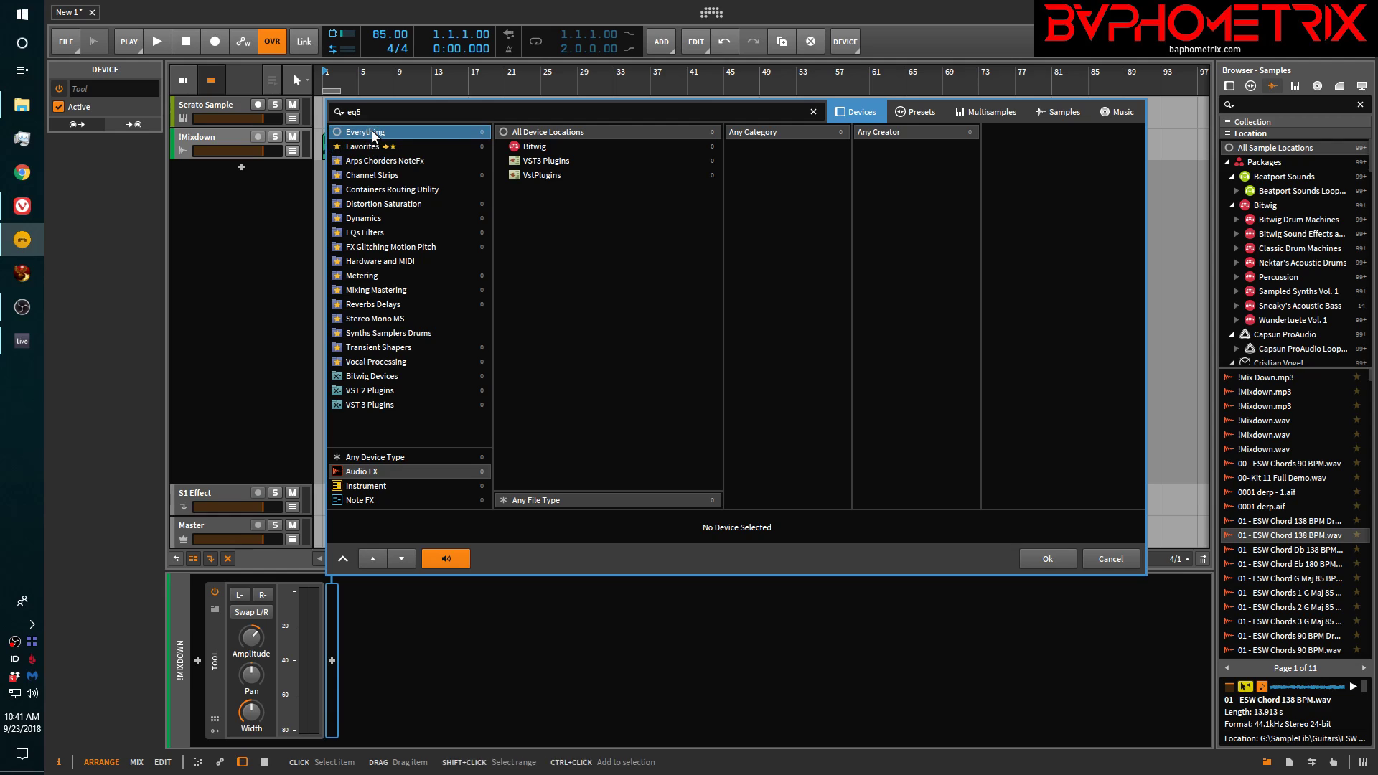
click(538, 132)
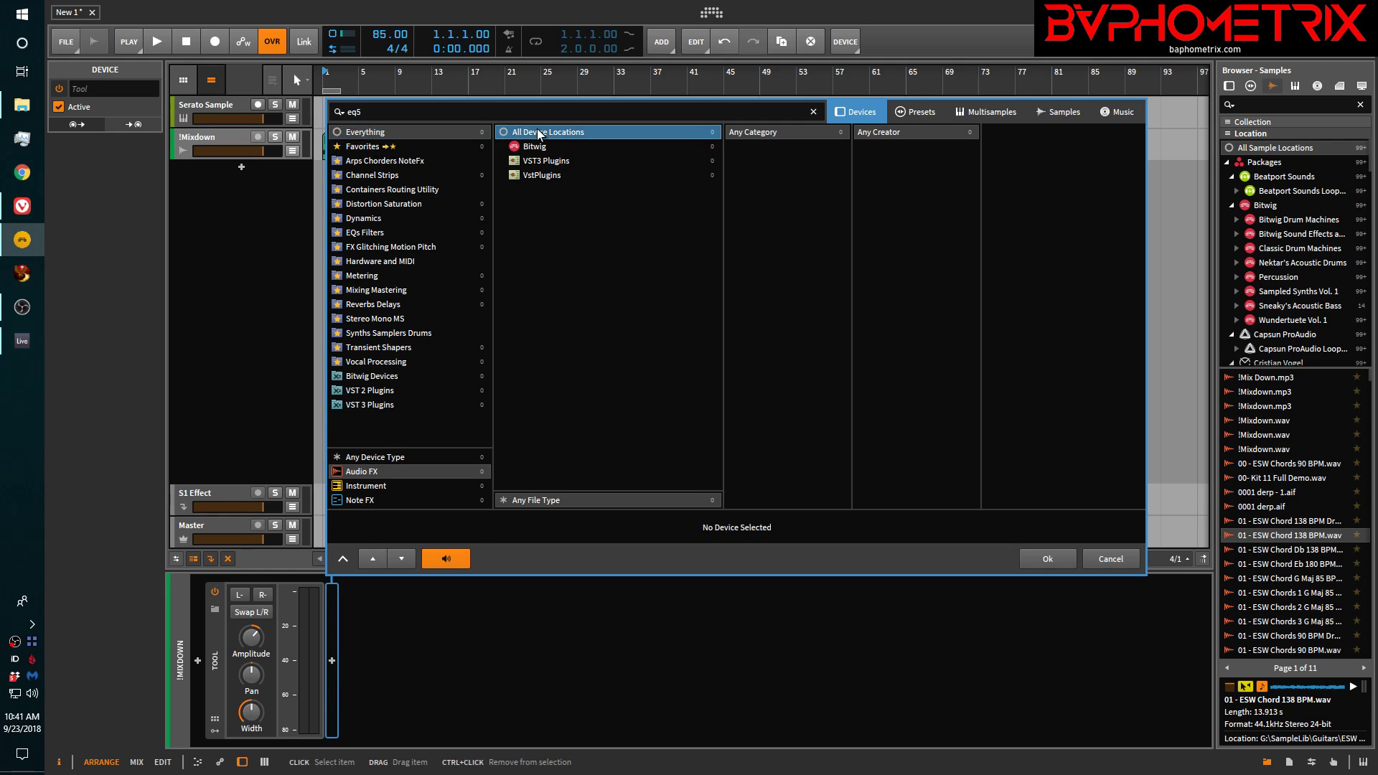
click(361, 459)
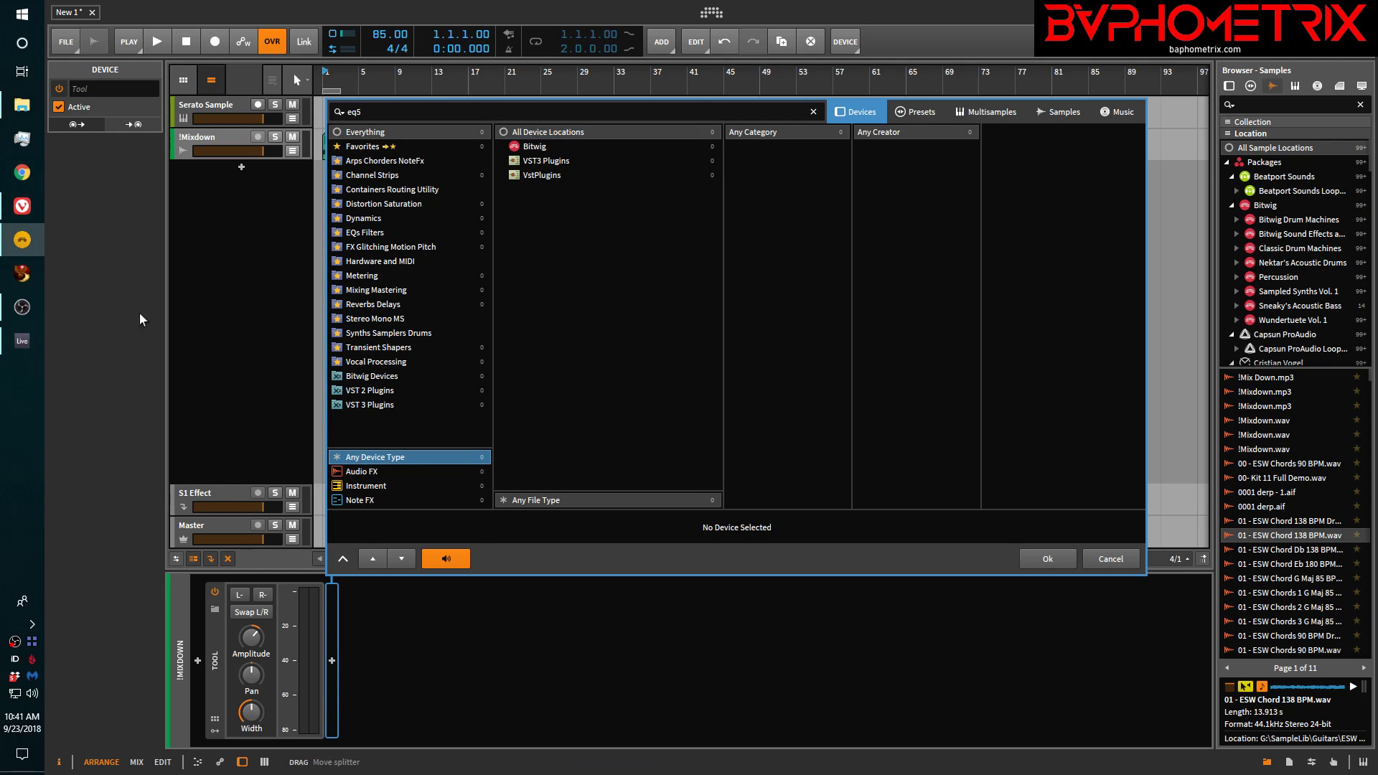
click(370, 113)
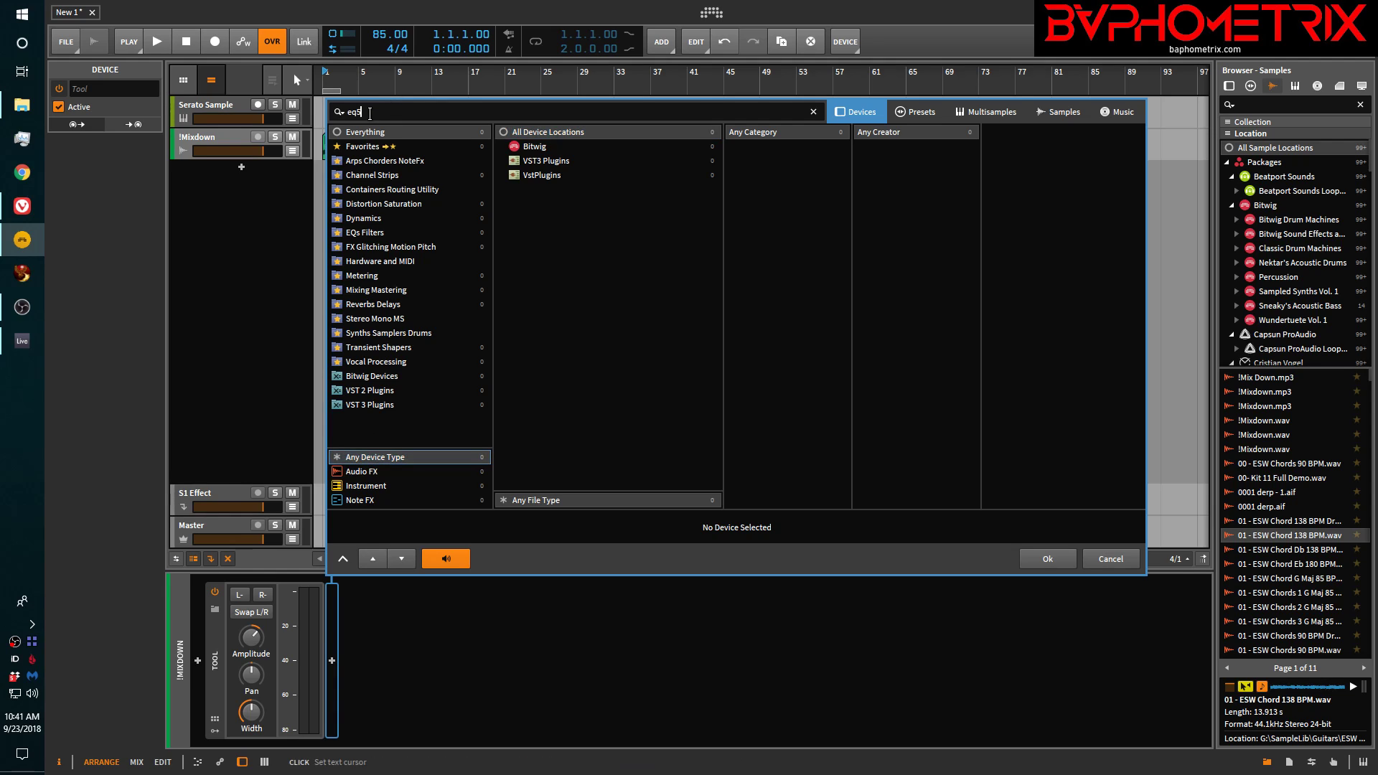
key(BackSpace)
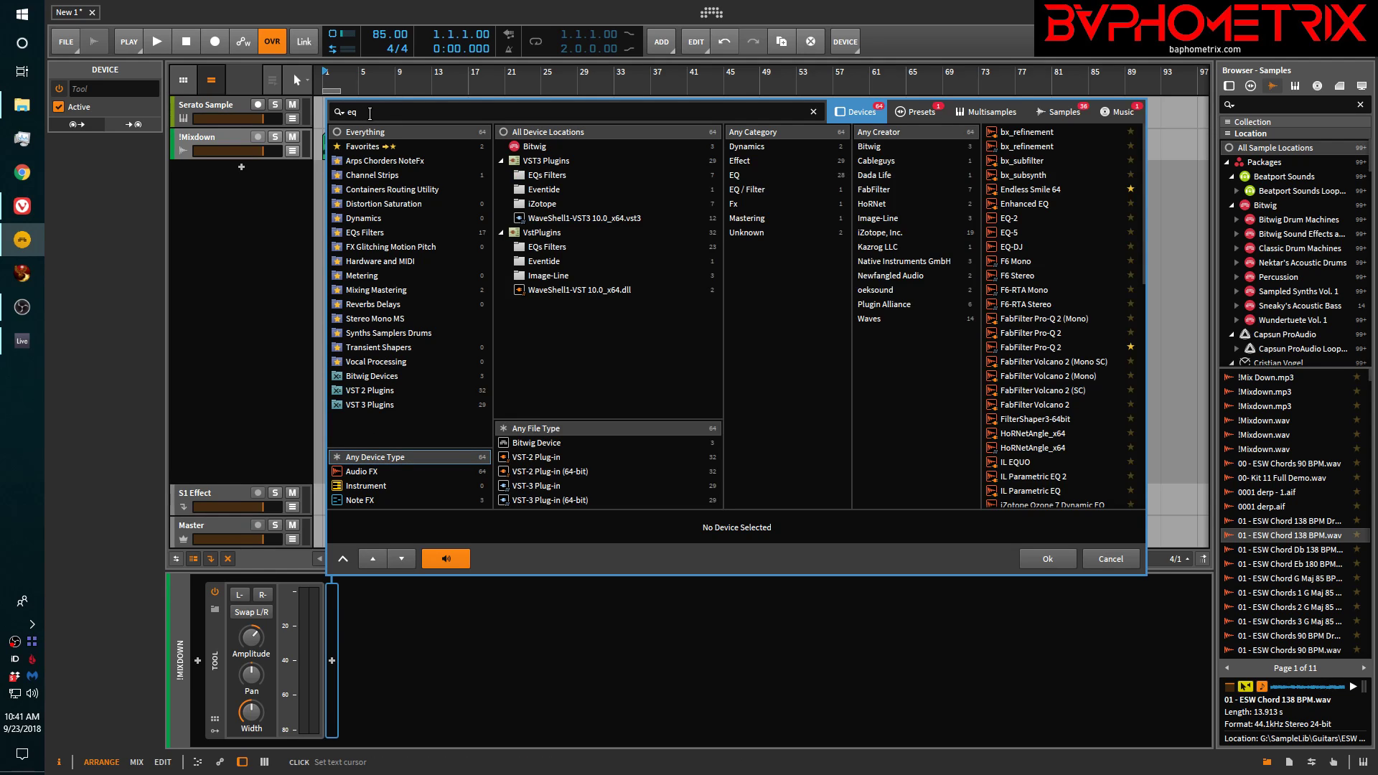
text(-5)
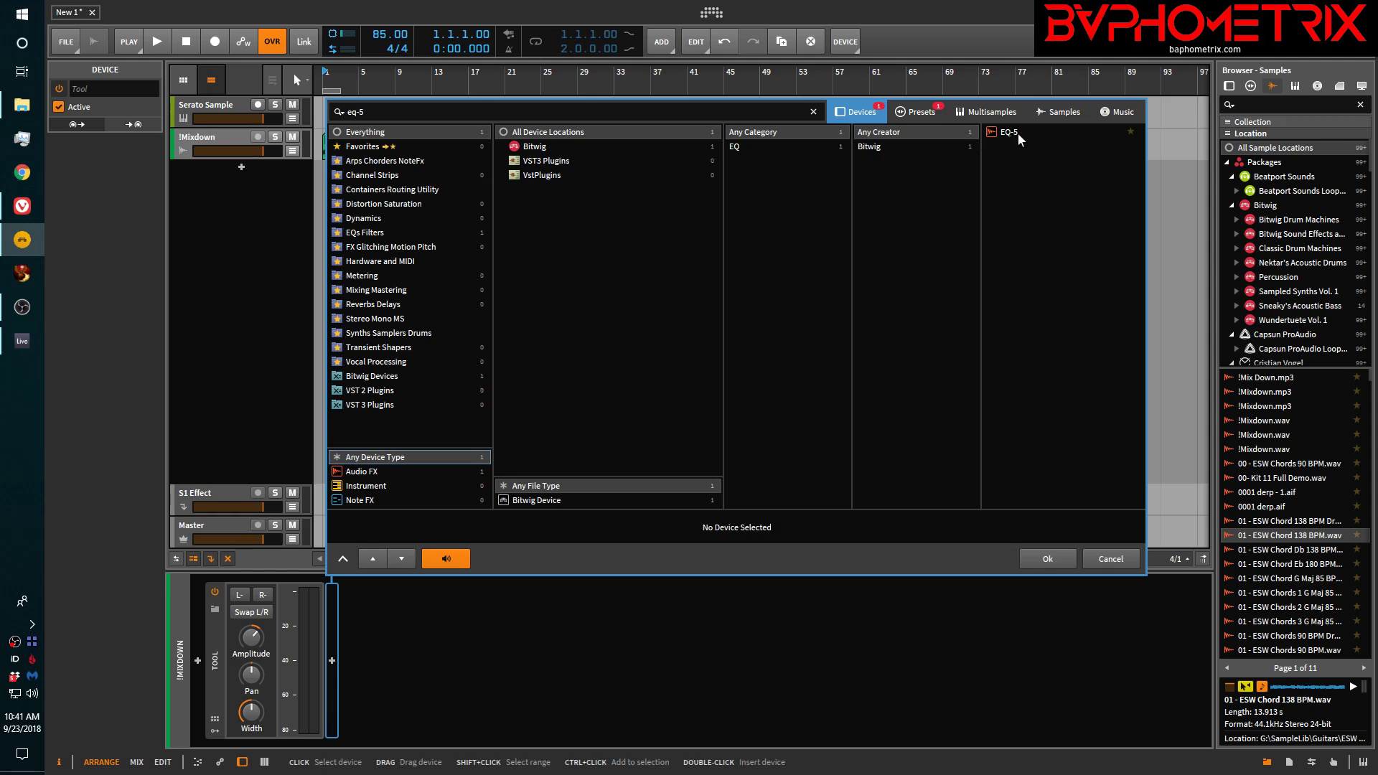
click(1018, 132)
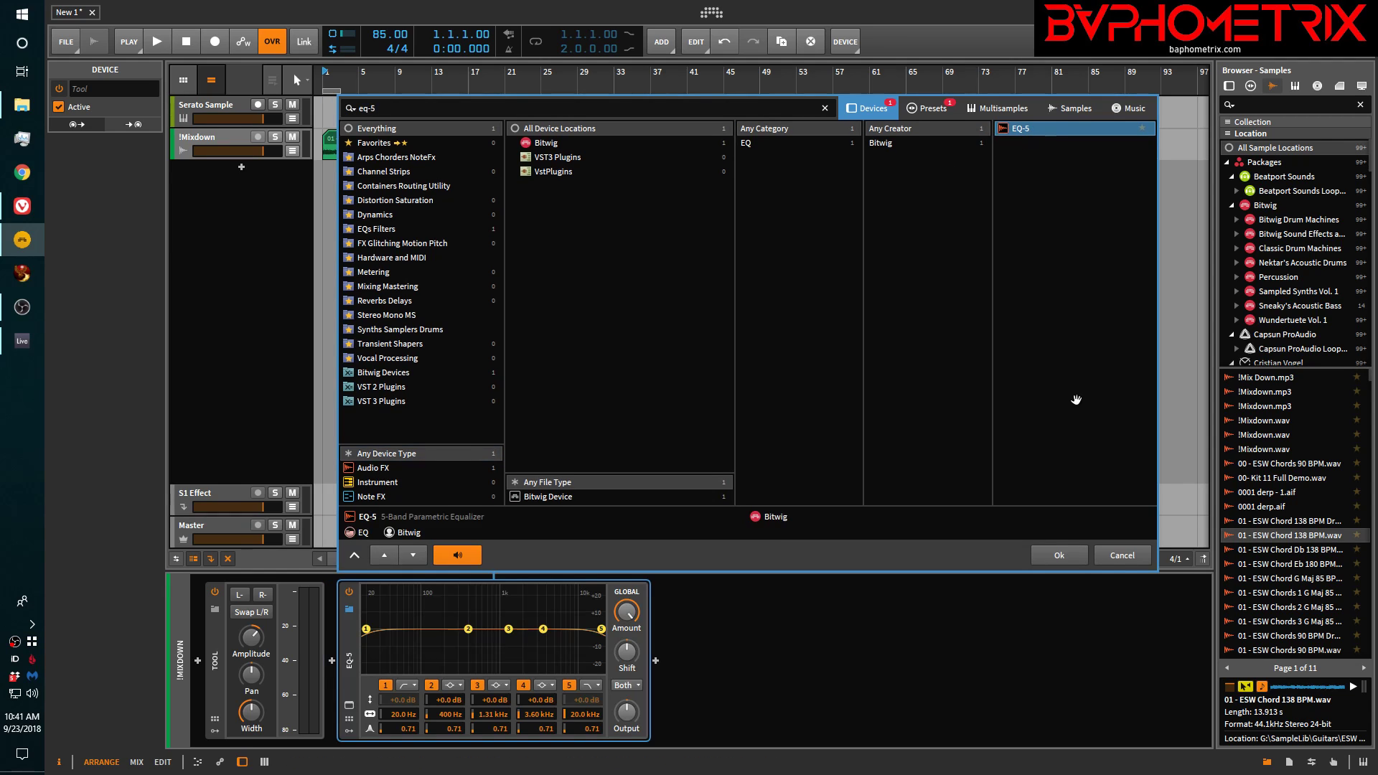
click(1052, 557)
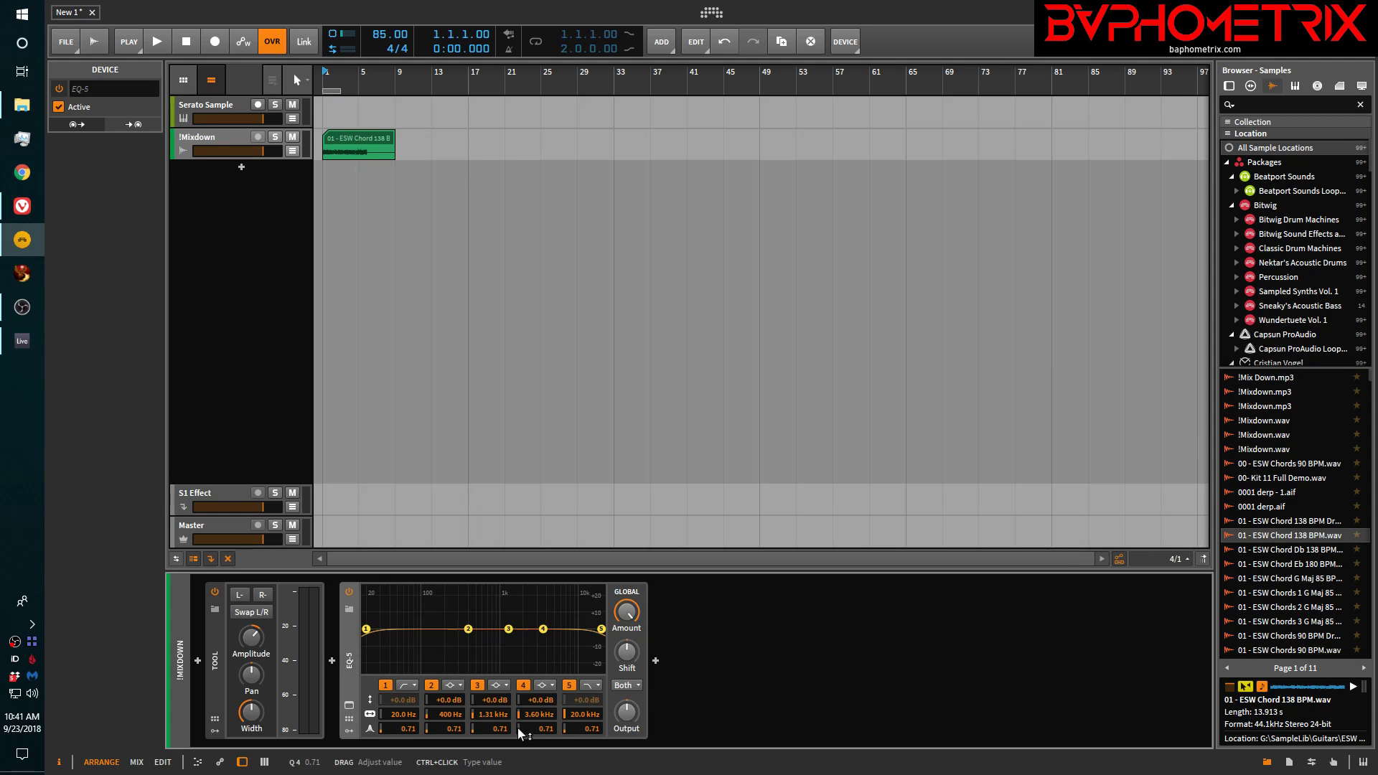
drag(367, 629, 419, 637)
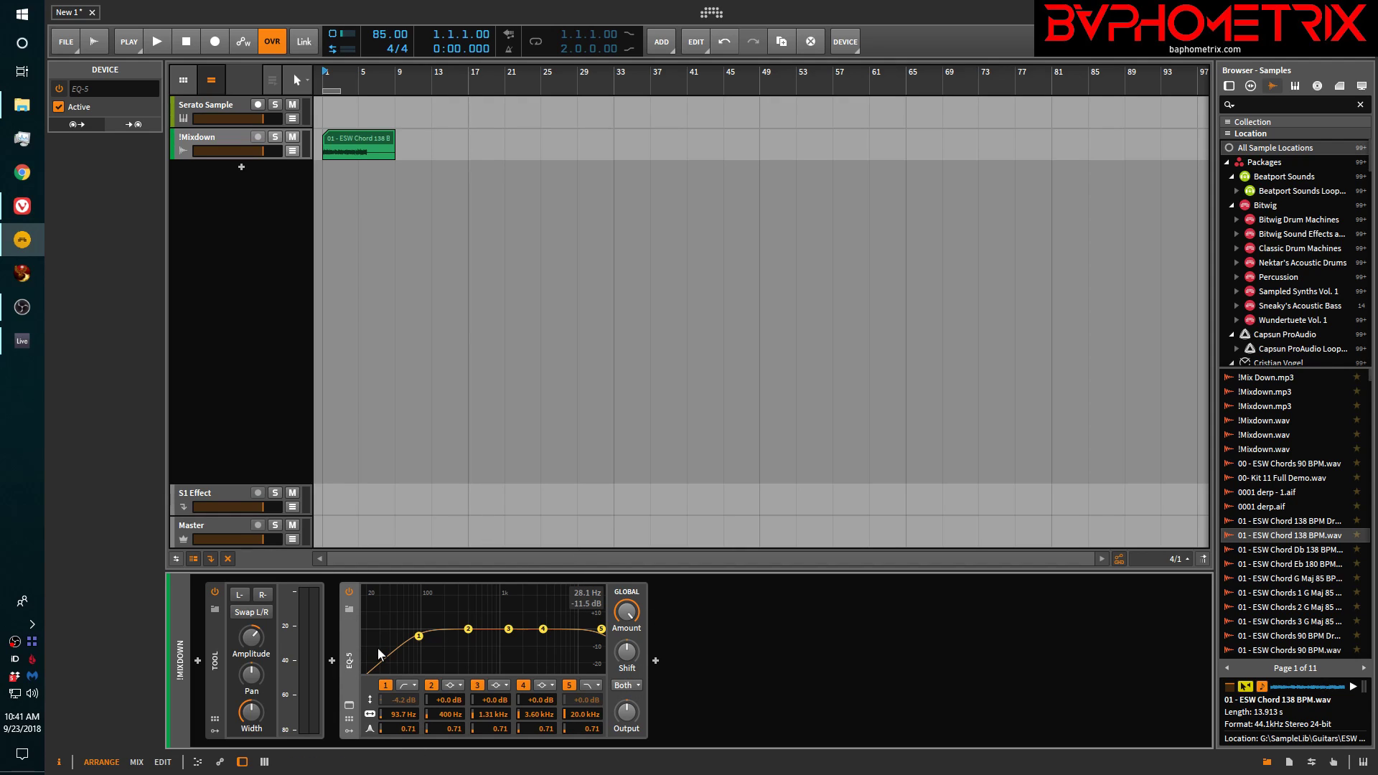
- Bounce the !Mixdown clip to a new track, Pre-Fader at 24-bit with Dither off
click(356, 140)
right_click(355, 140)
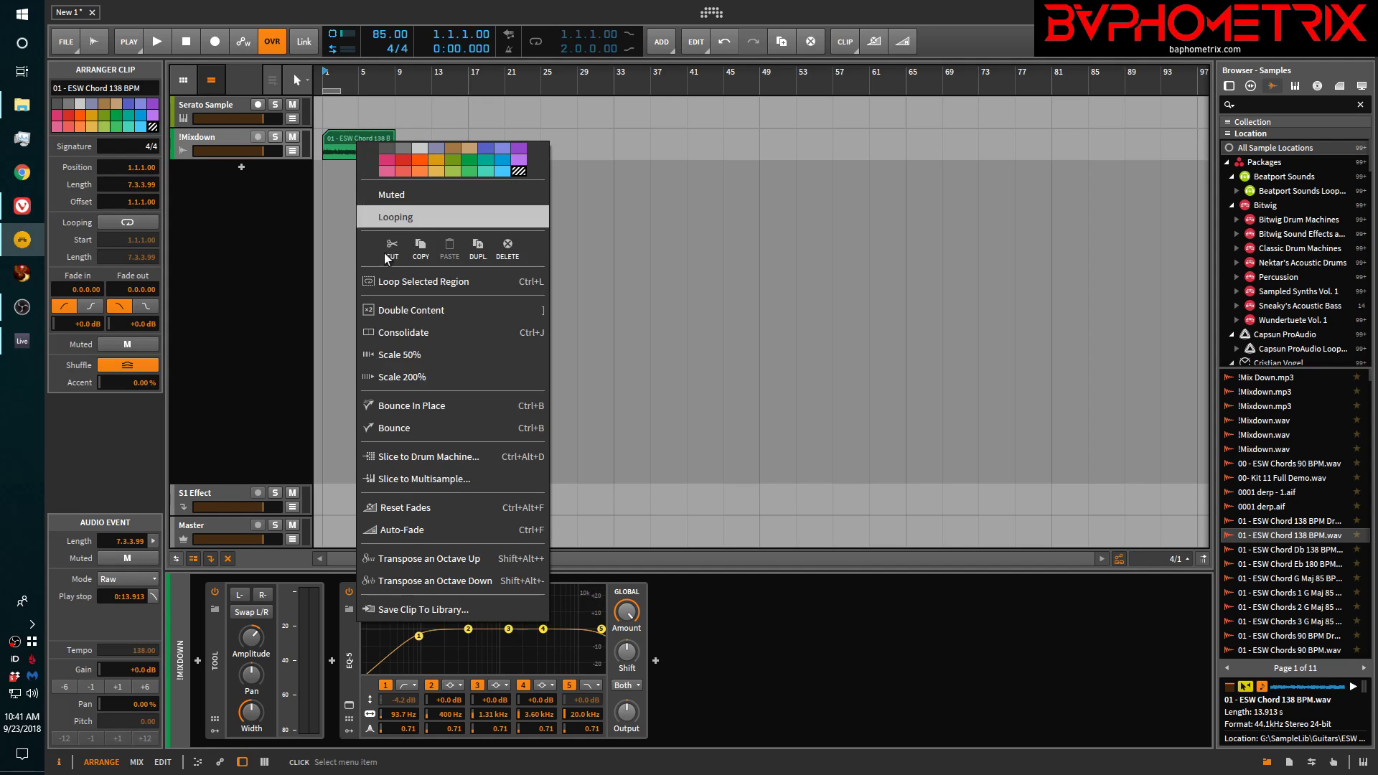
click(393, 428)
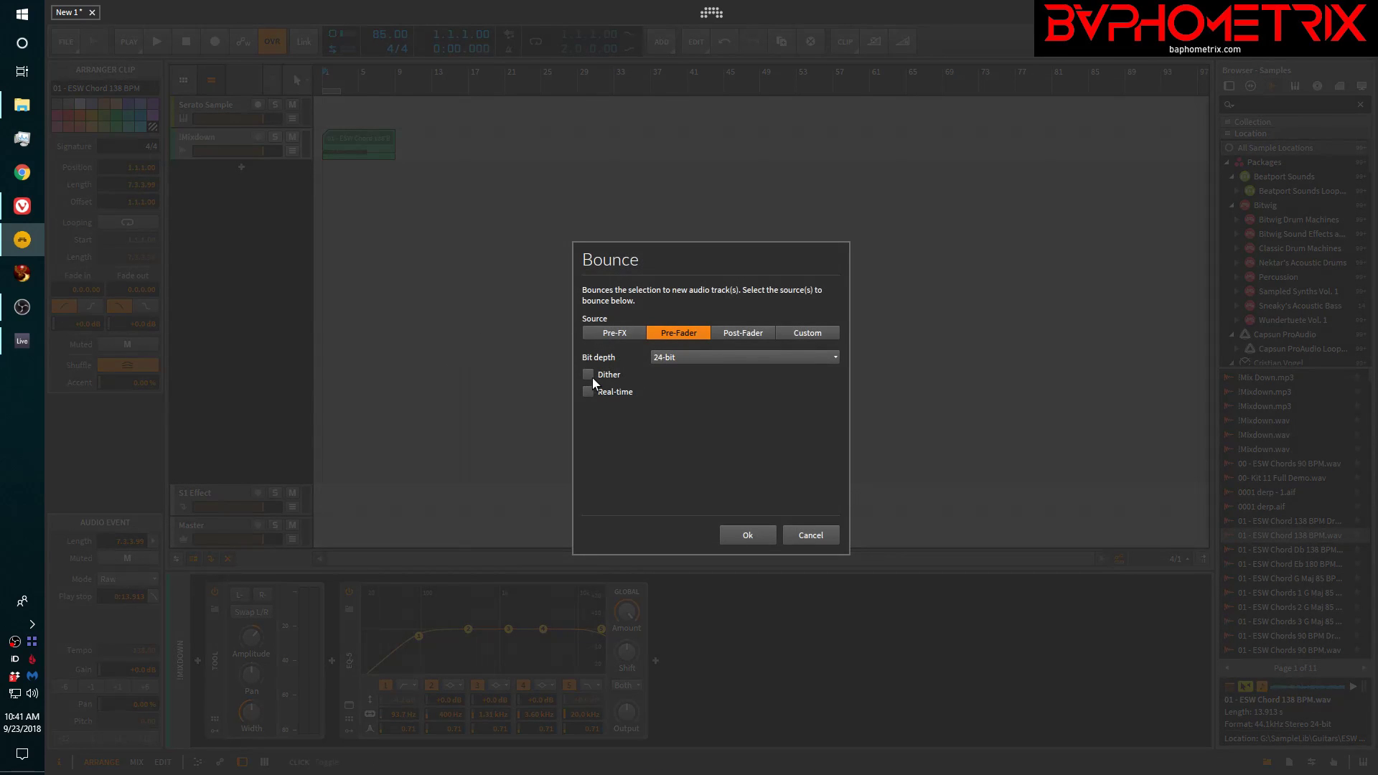
click(747, 535)
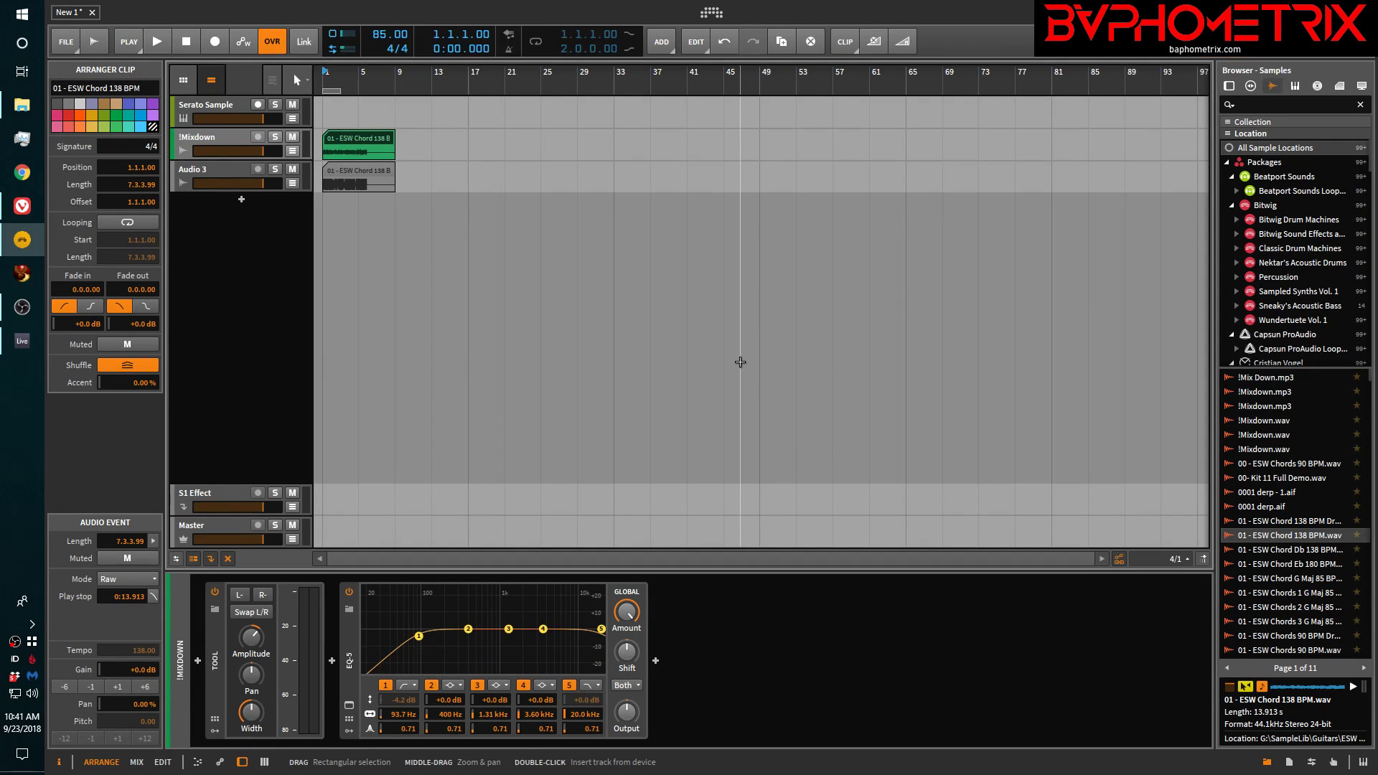
- Open the EQ-processed bounce on Audio 3 and examine its waveform in close detail around position 4.3.2
double_click(346, 171)
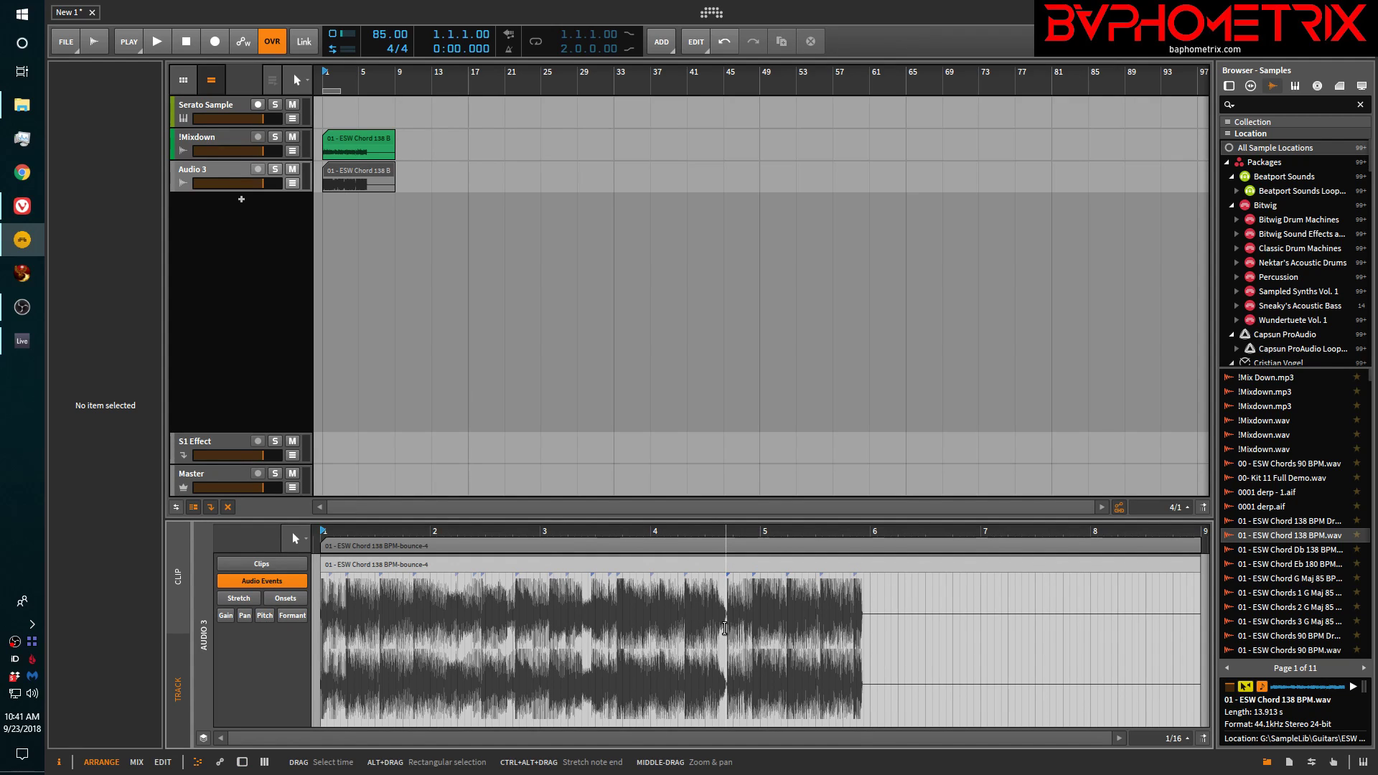
key(alt)
scroll(721, 630, up, 15)
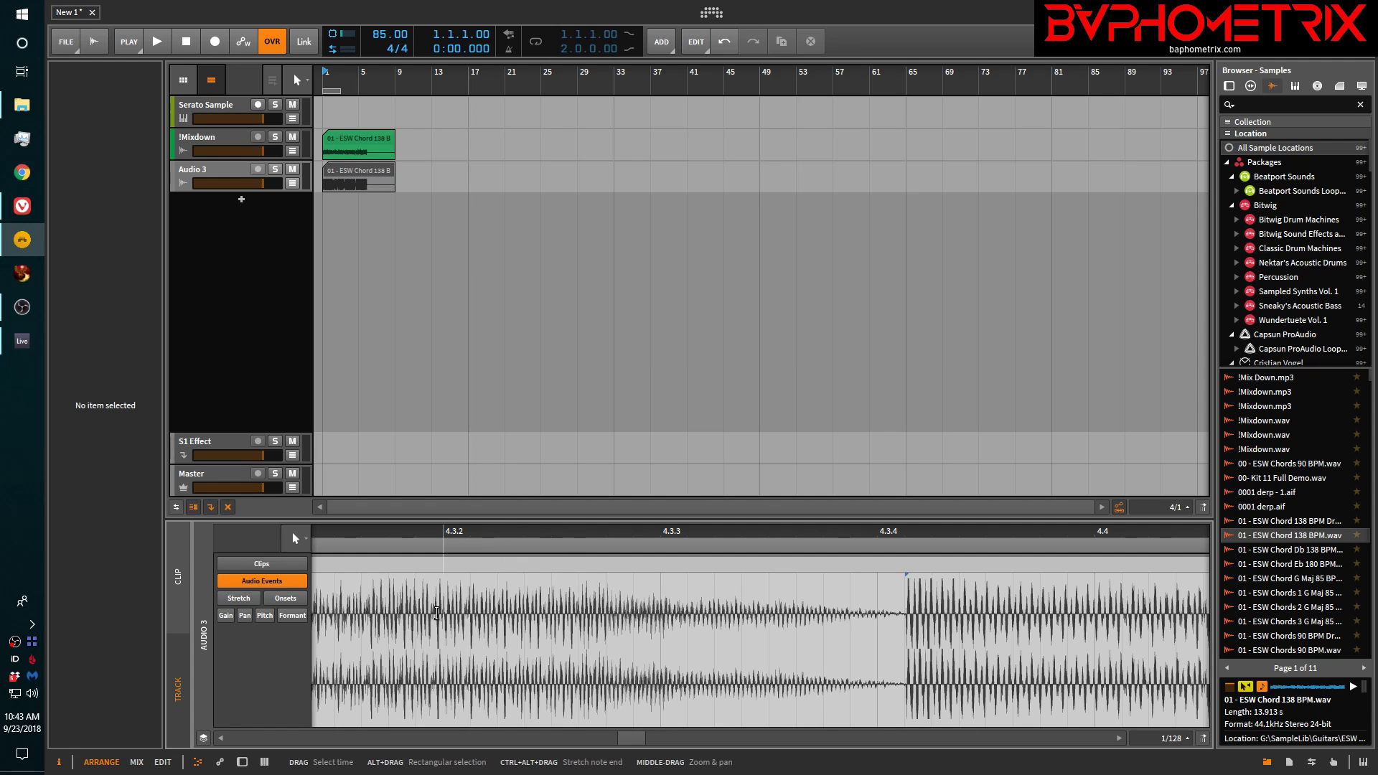
scroll(437, 614, up, 3)
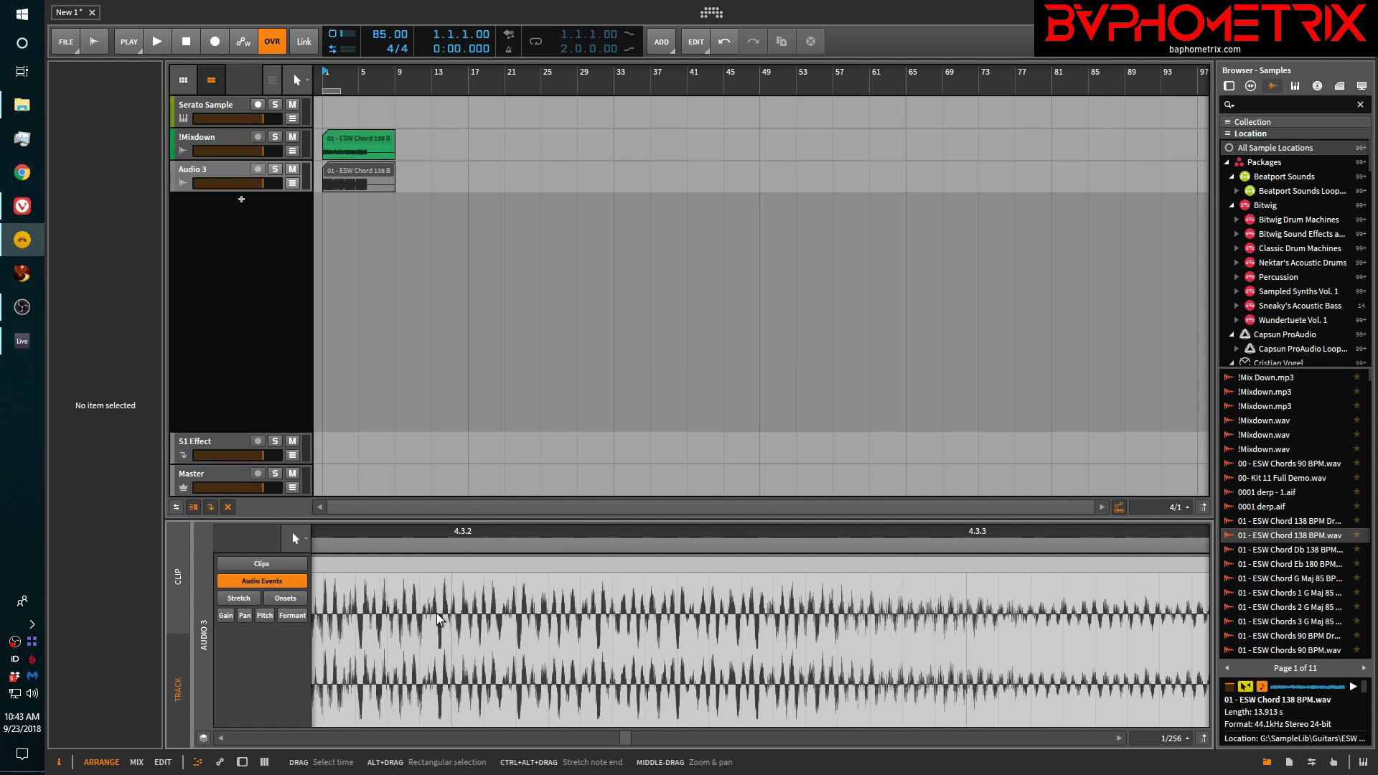
scroll(438, 618, down, 3)
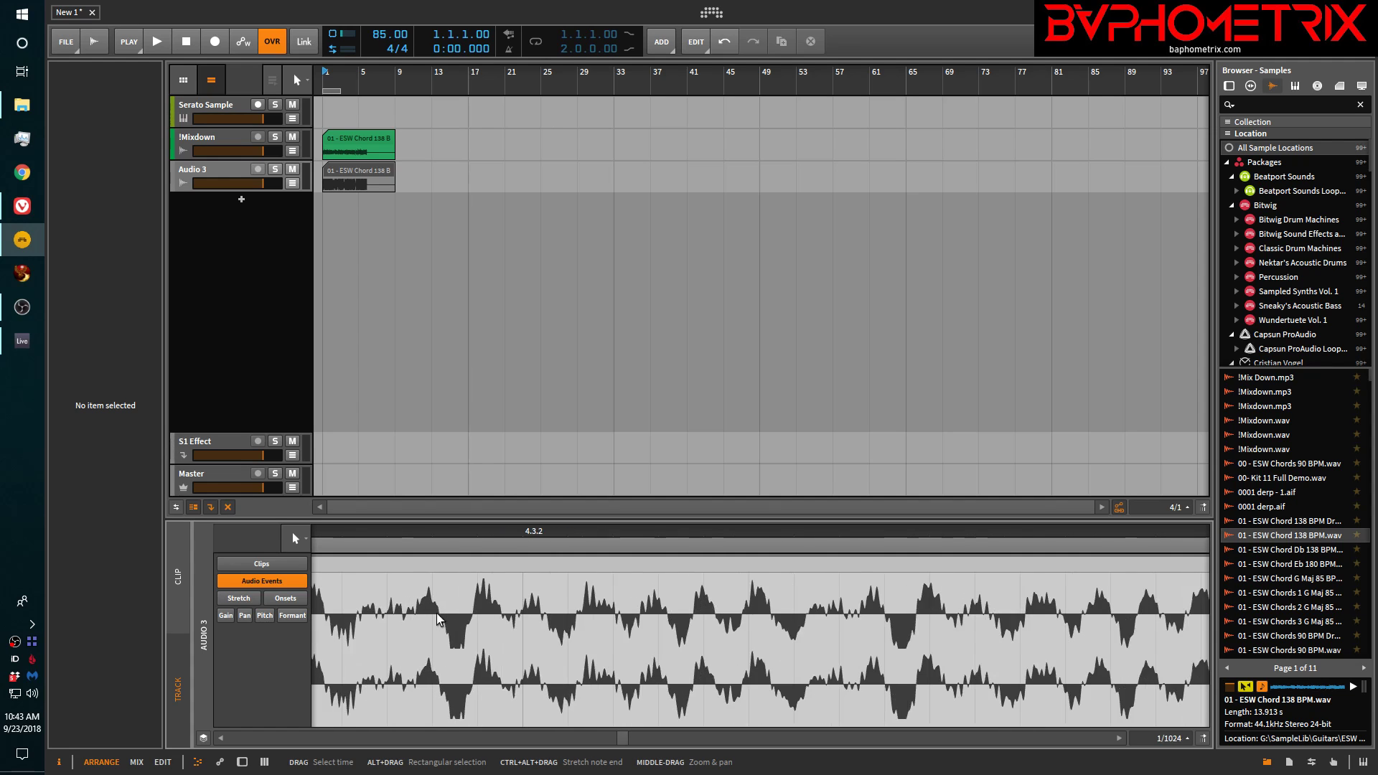
scroll(439, 619, up, 4)
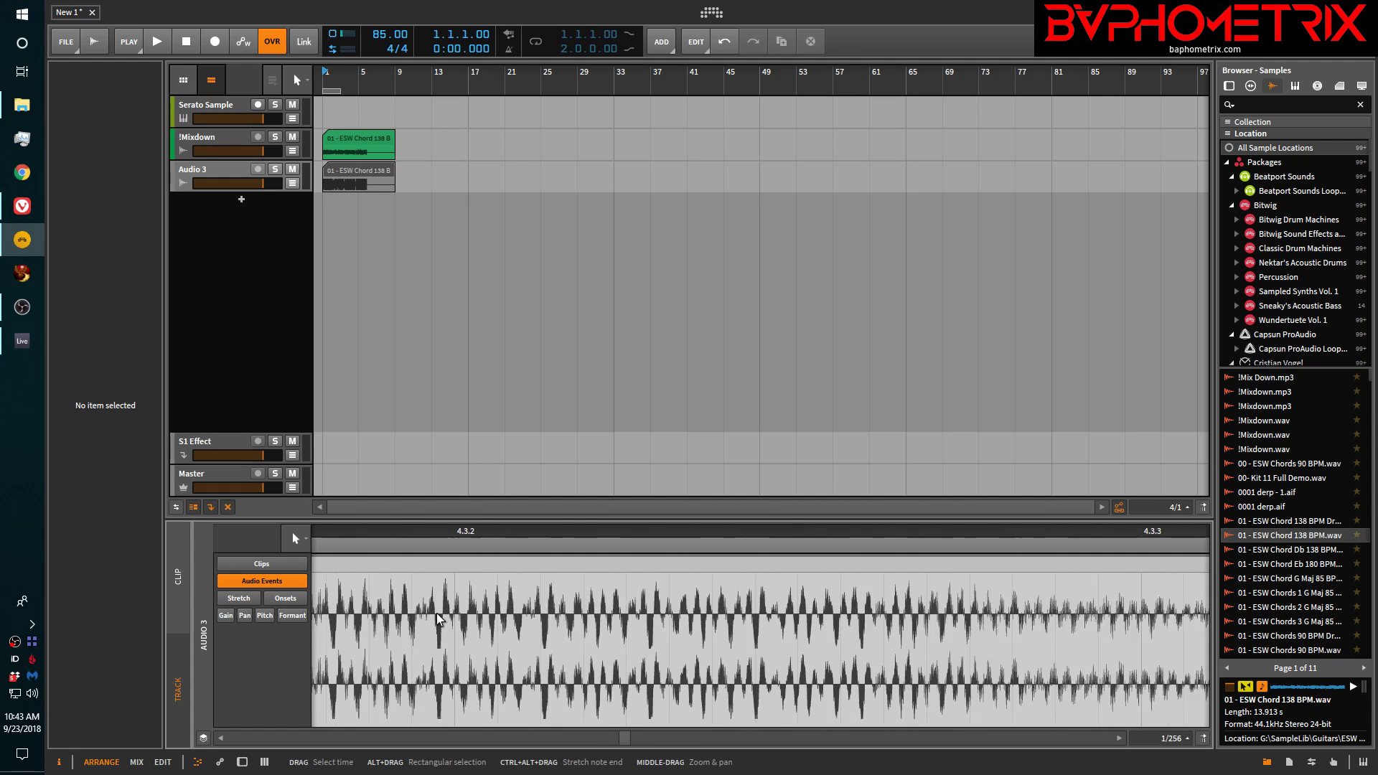
scroll(439, 619, up, 2)
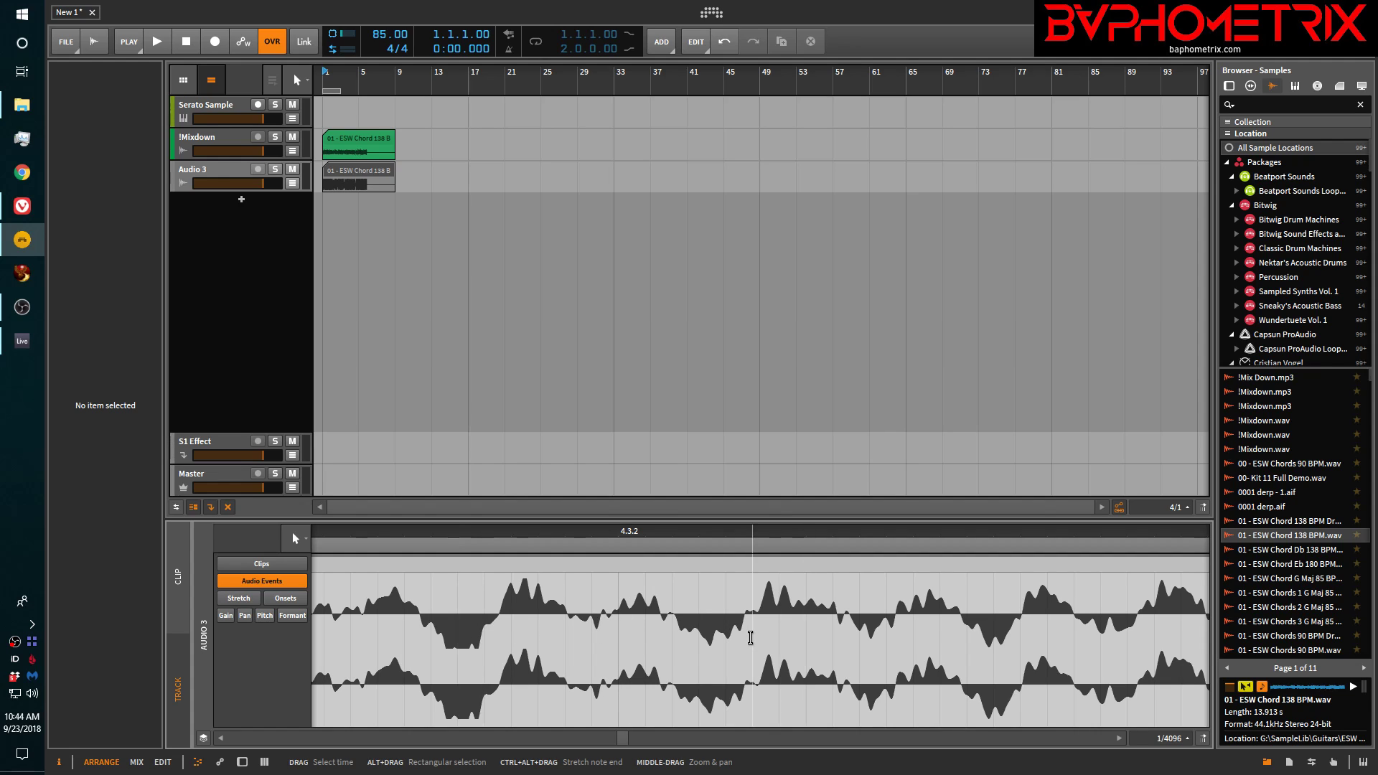
scroll(750, 638, left, 2)
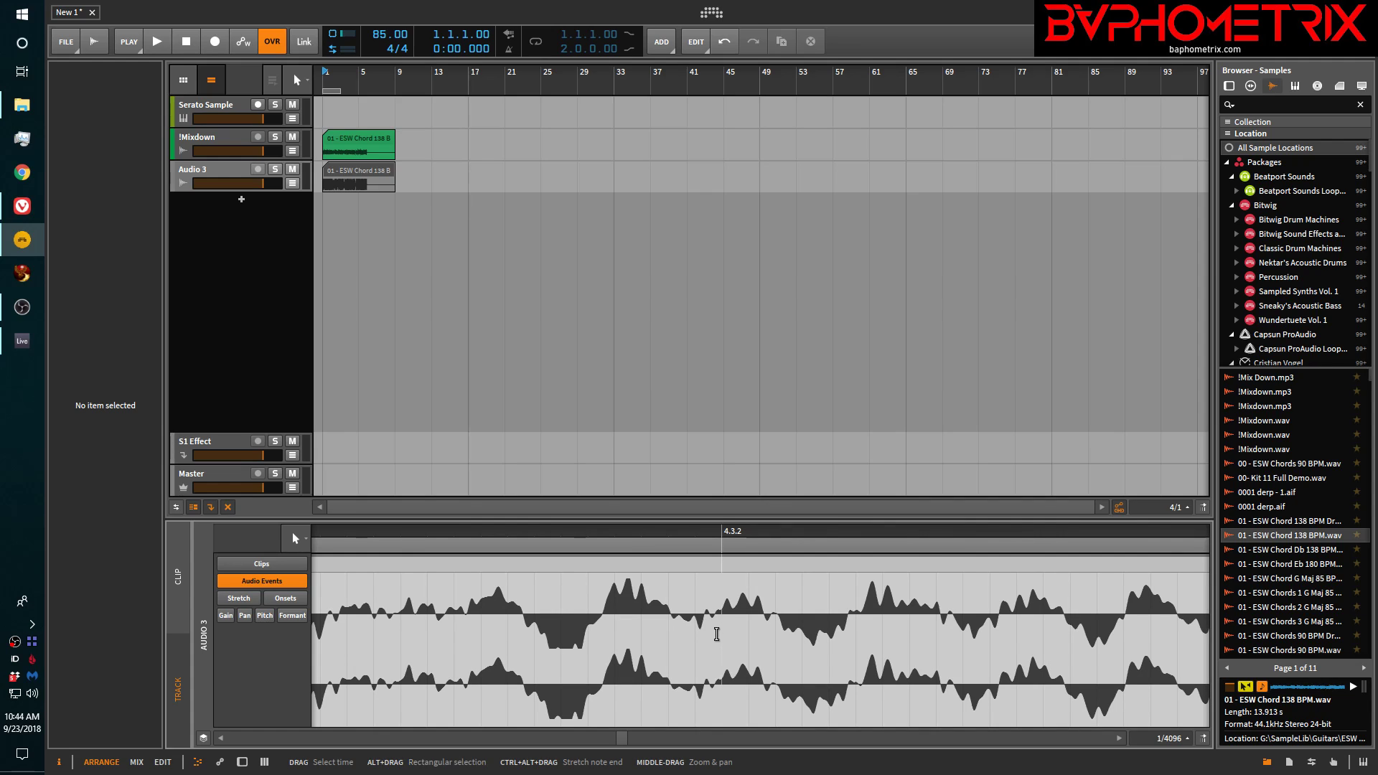
- Insert the VST3 version of HOFA IQ-Analyser x64 on the Audio 3 track
key(d)
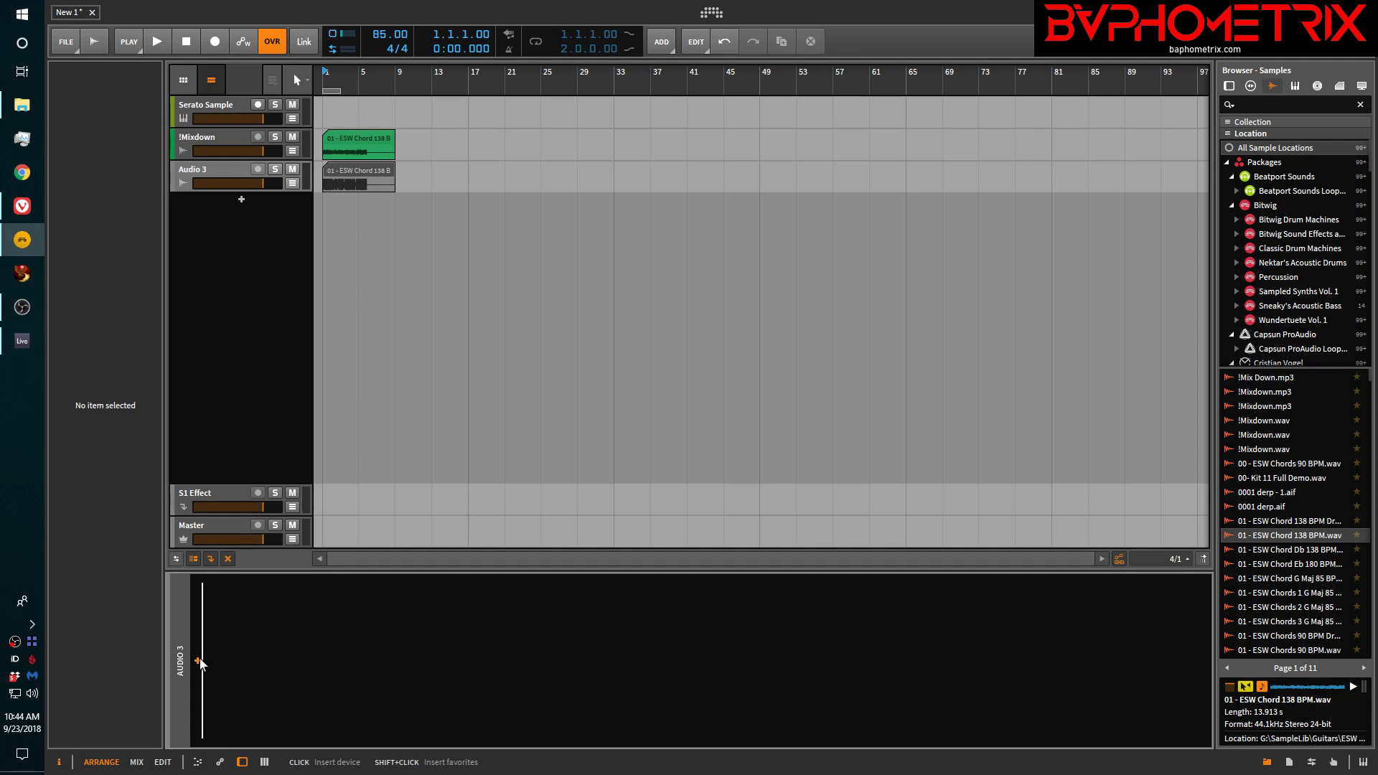
click(198, 661)
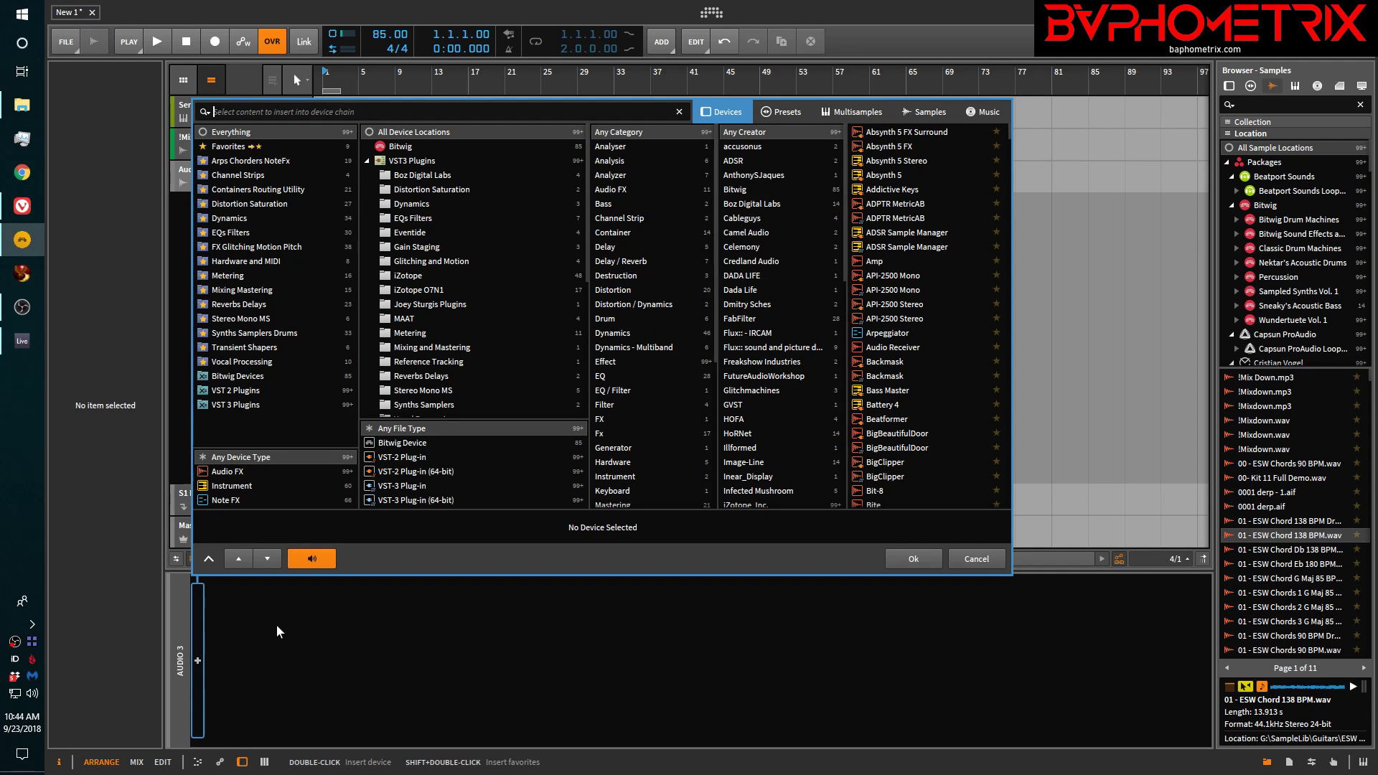
text(hofa)
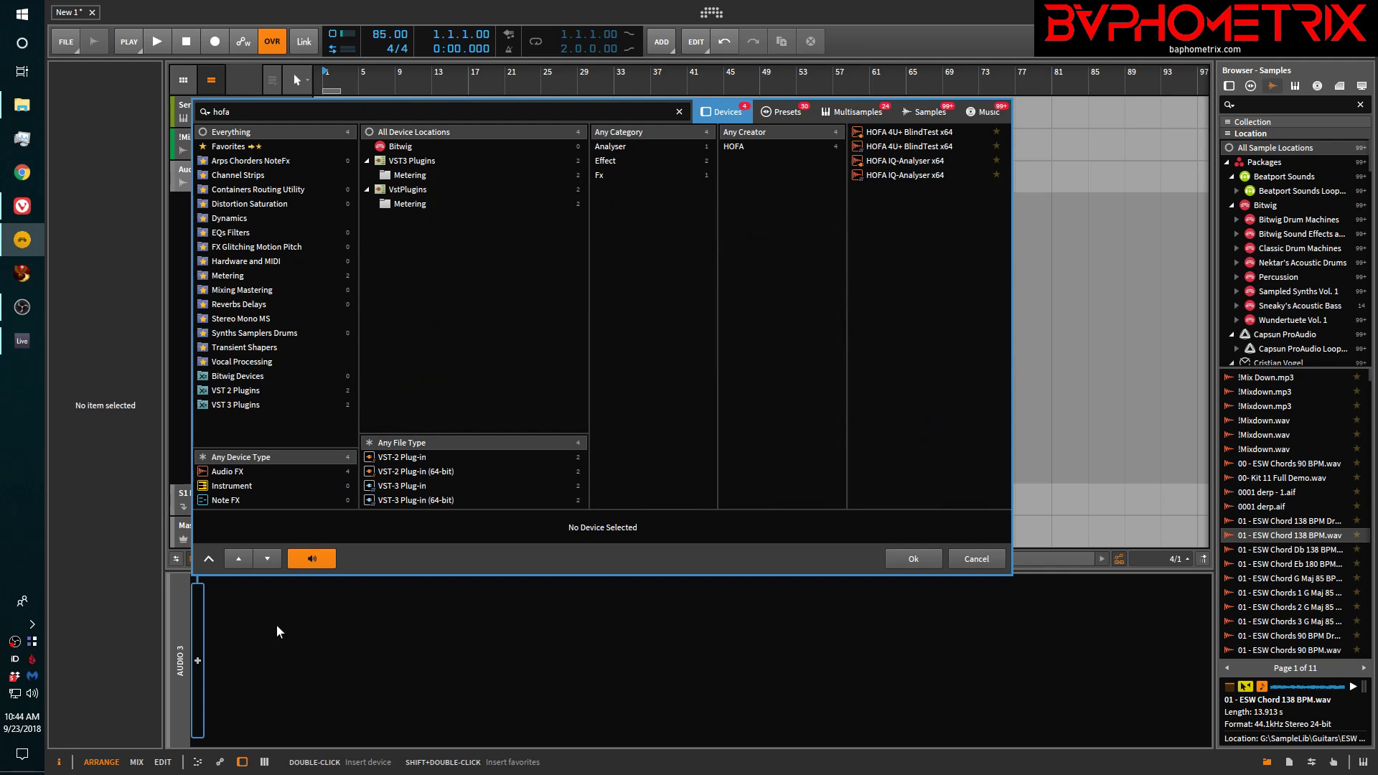
click(879, 178)
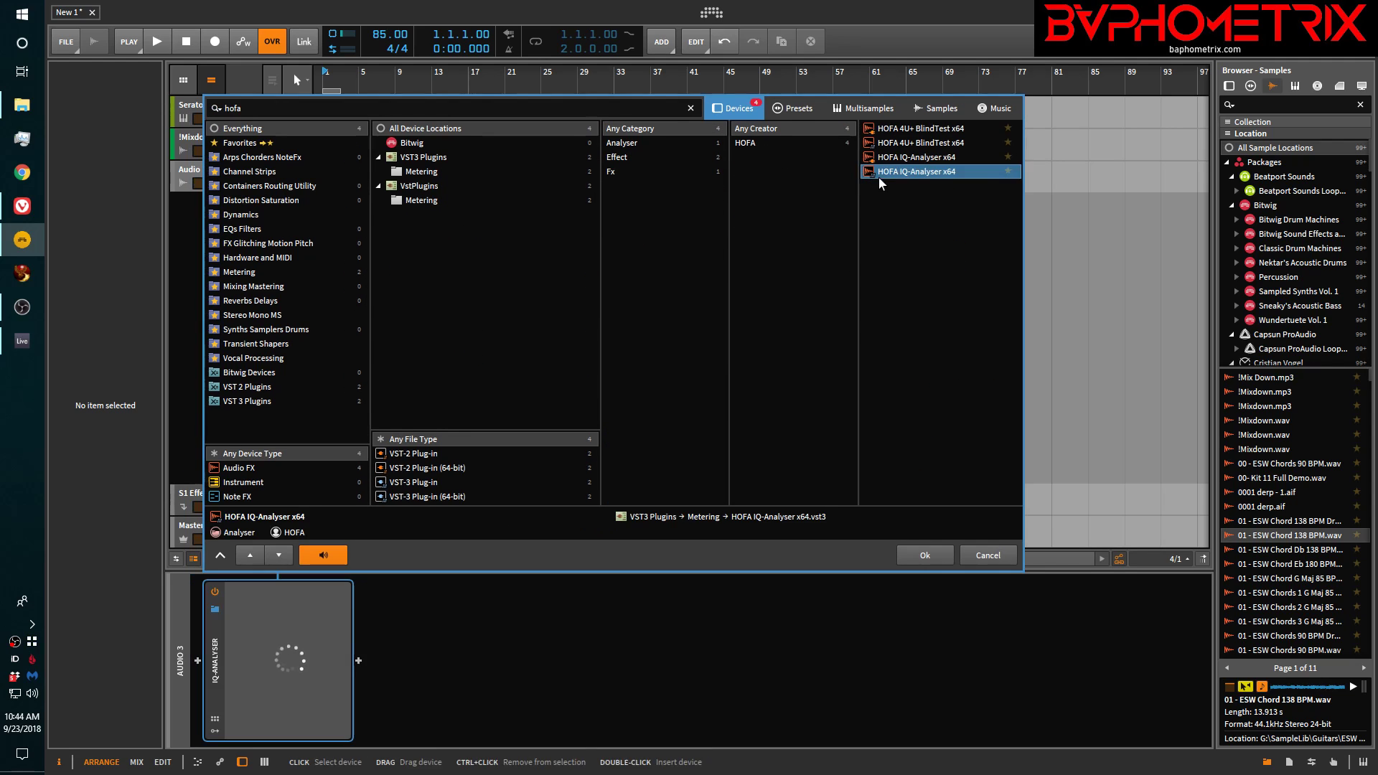
click(940, 549)
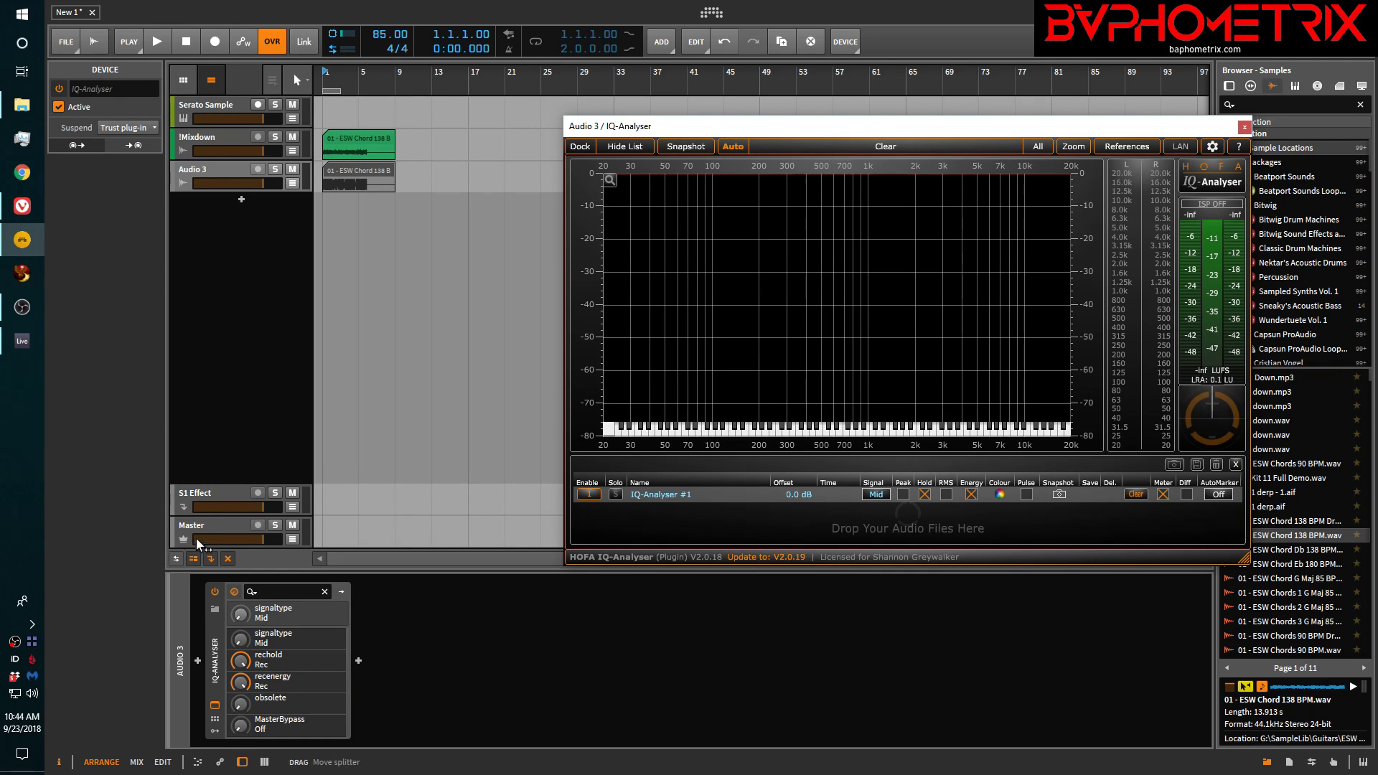
- Mute the Master track and start playback to analyse the Audio 3 bounce's frequency spectrum in IQ-Analyser
click(293, 528)
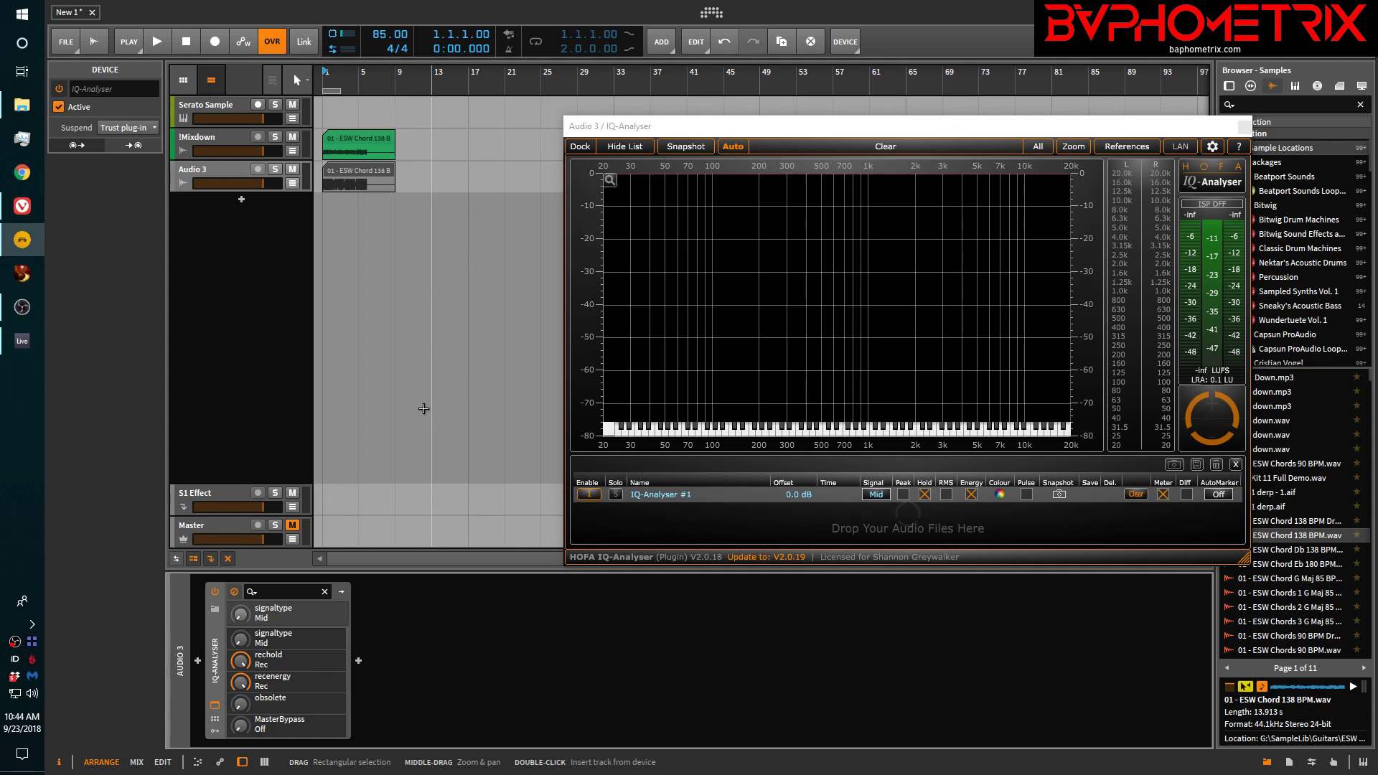
key(space)
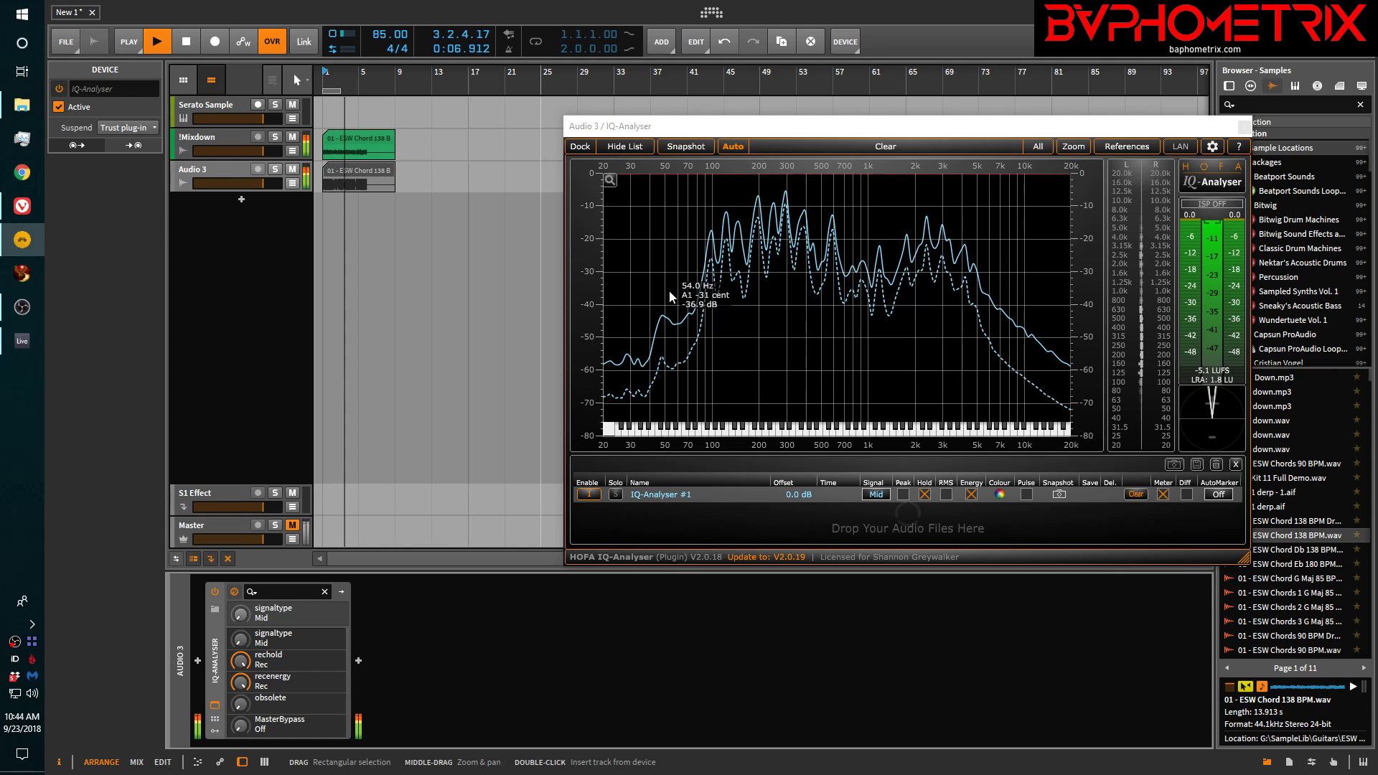
- Take a spectrum snapshot in IQ-Analyser, stop playback, clear the live measurement to inspect the captured curve, and close the analyser
mouse_move(611, 201)
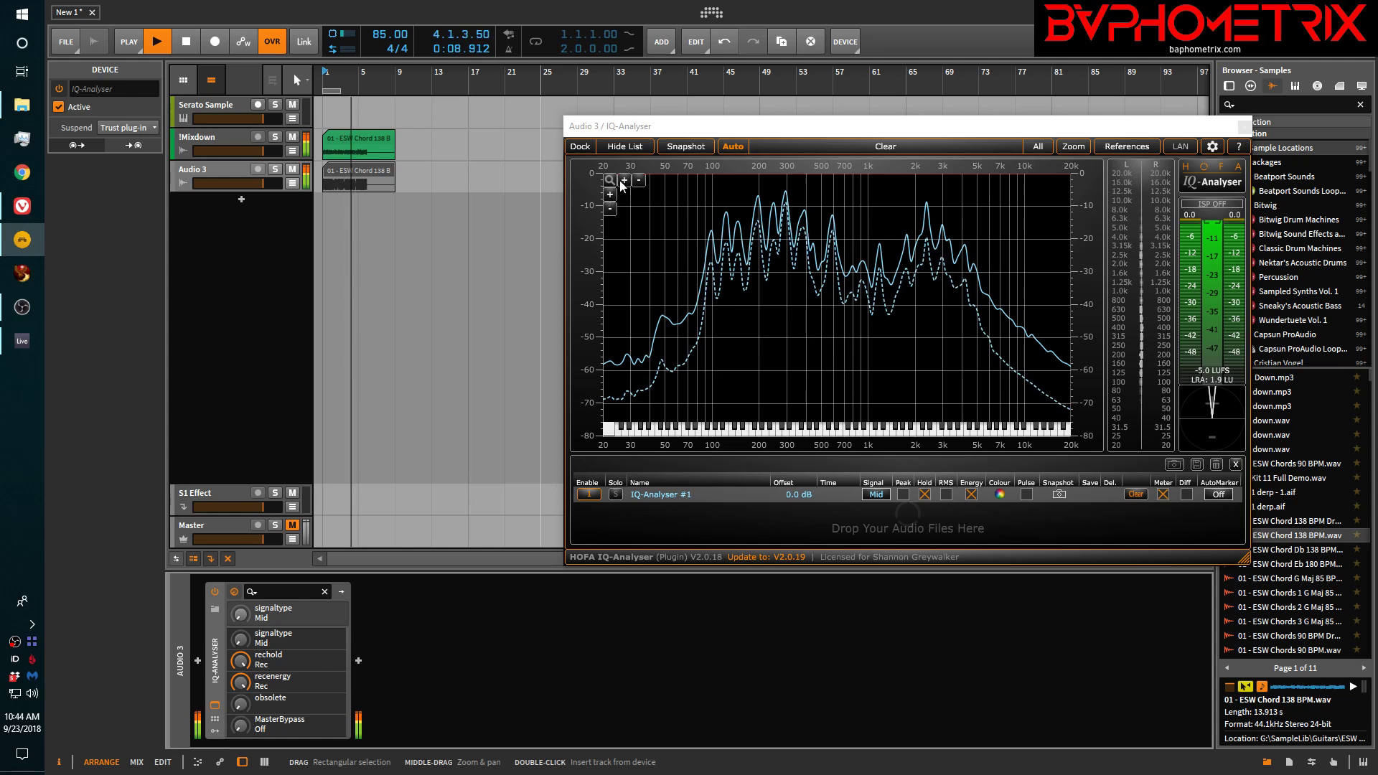
click(680, 148)
key(space)
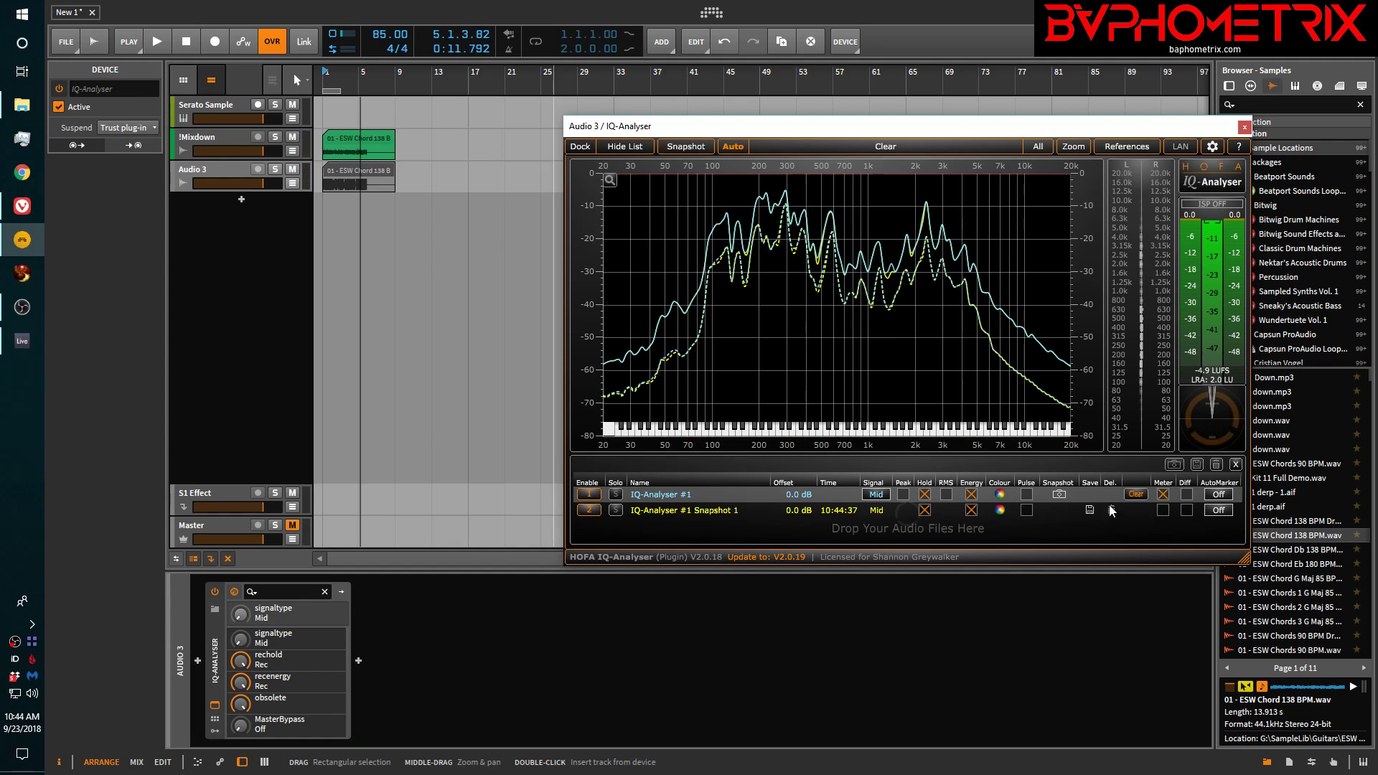
click(1134, 495)
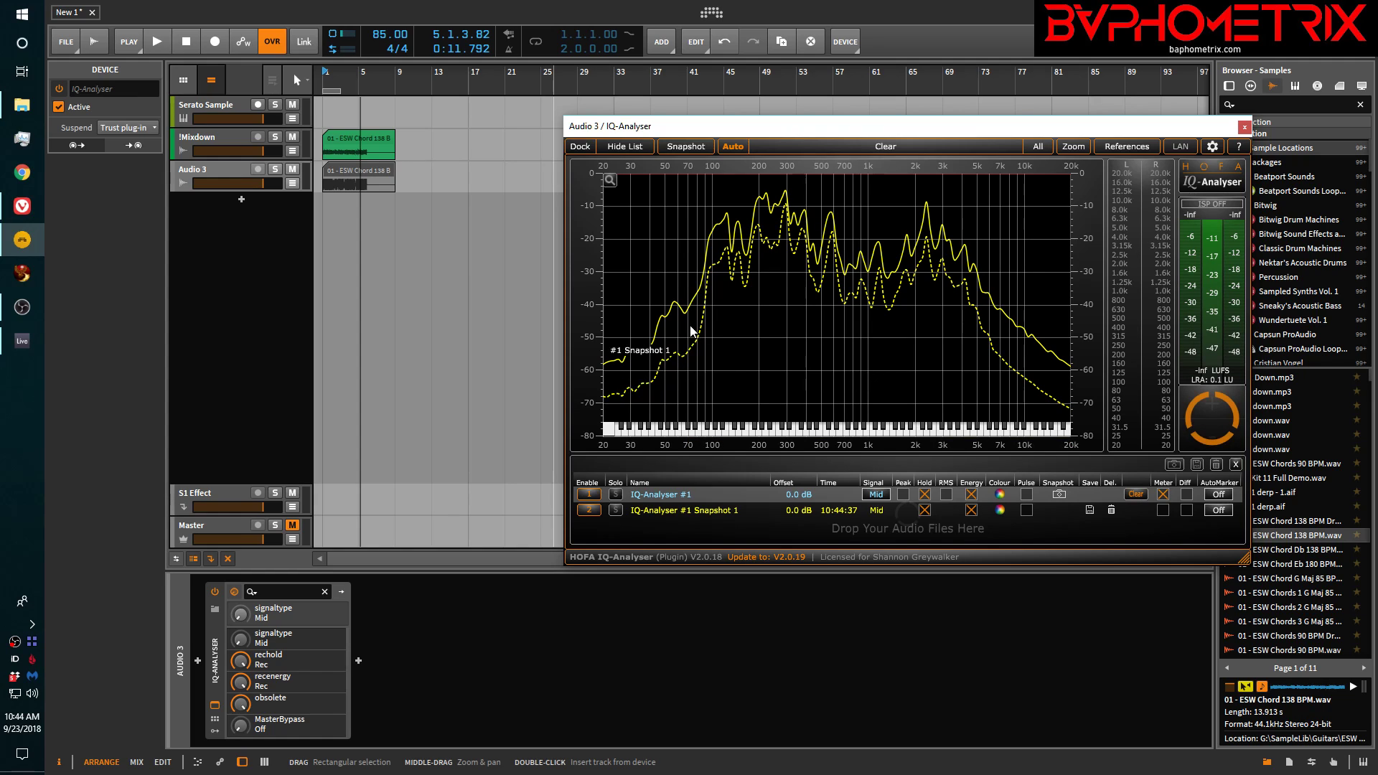
mouse_move(1088, 412)
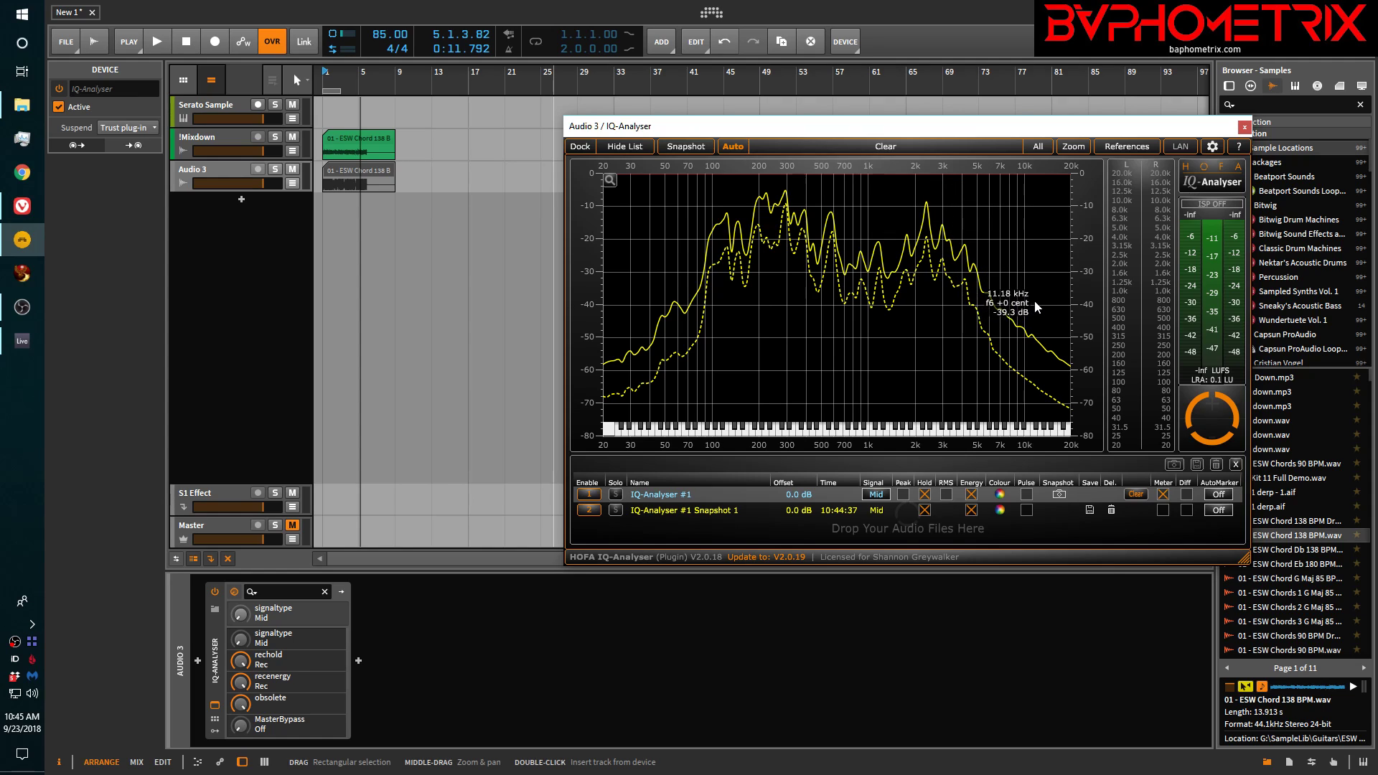
click(1247, 128)
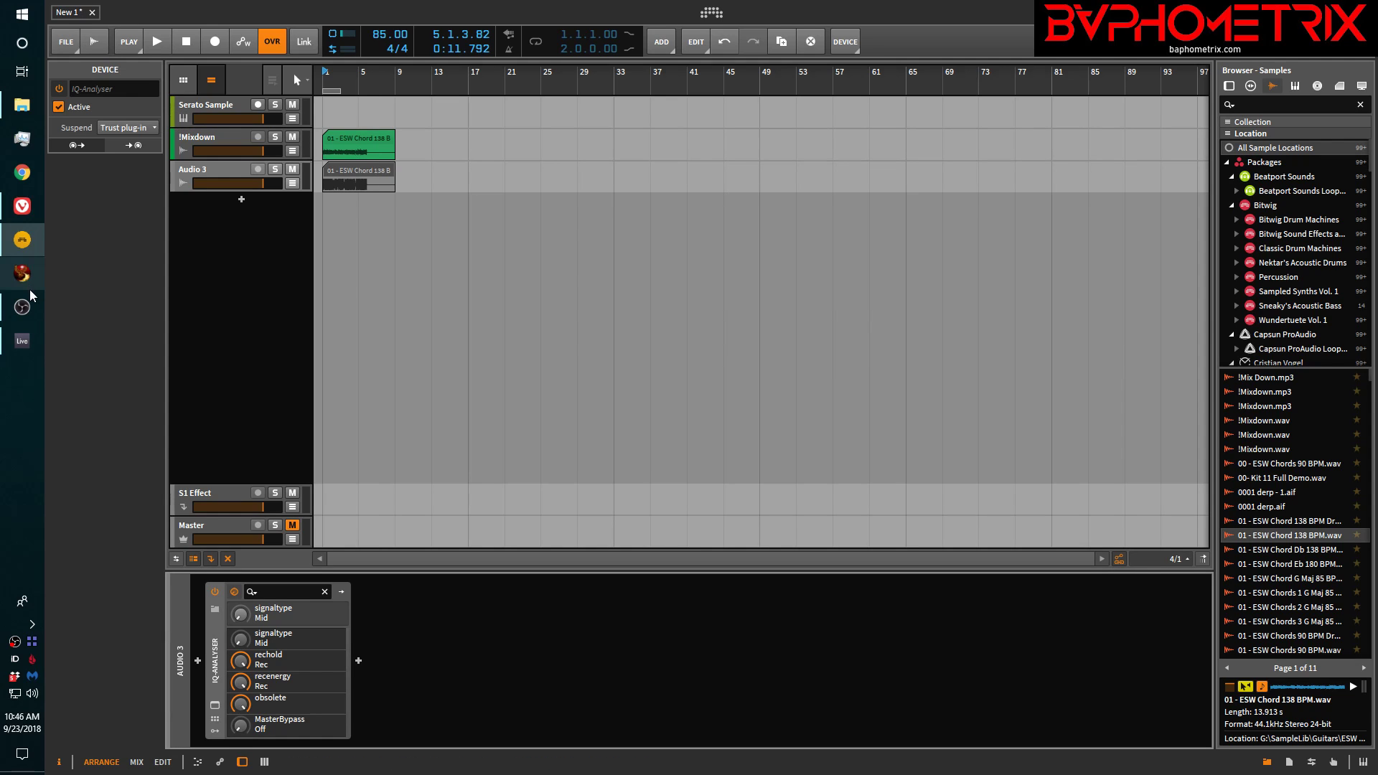
- Switch to Ableton Live and freeze the 1 CODA Kit track
click(24, 342)
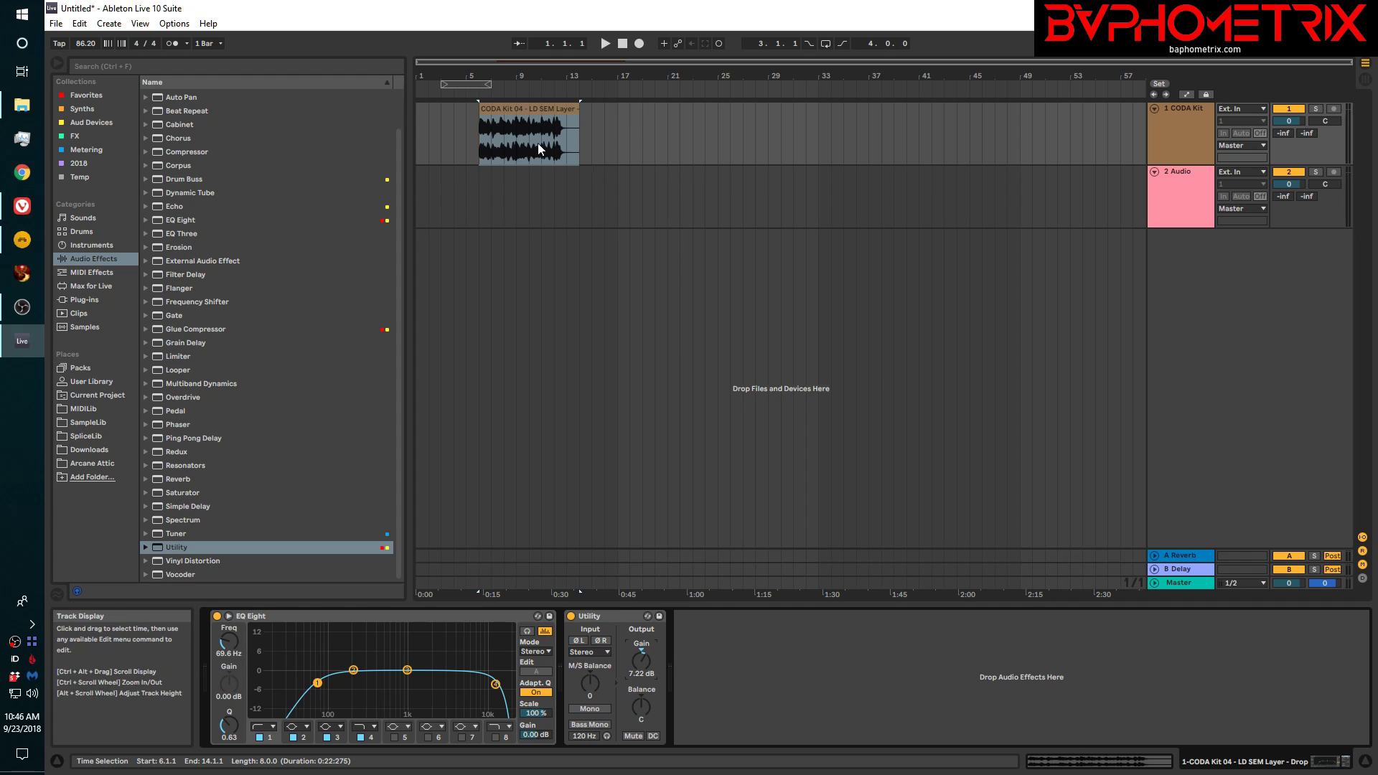
right_click(1167, 130)
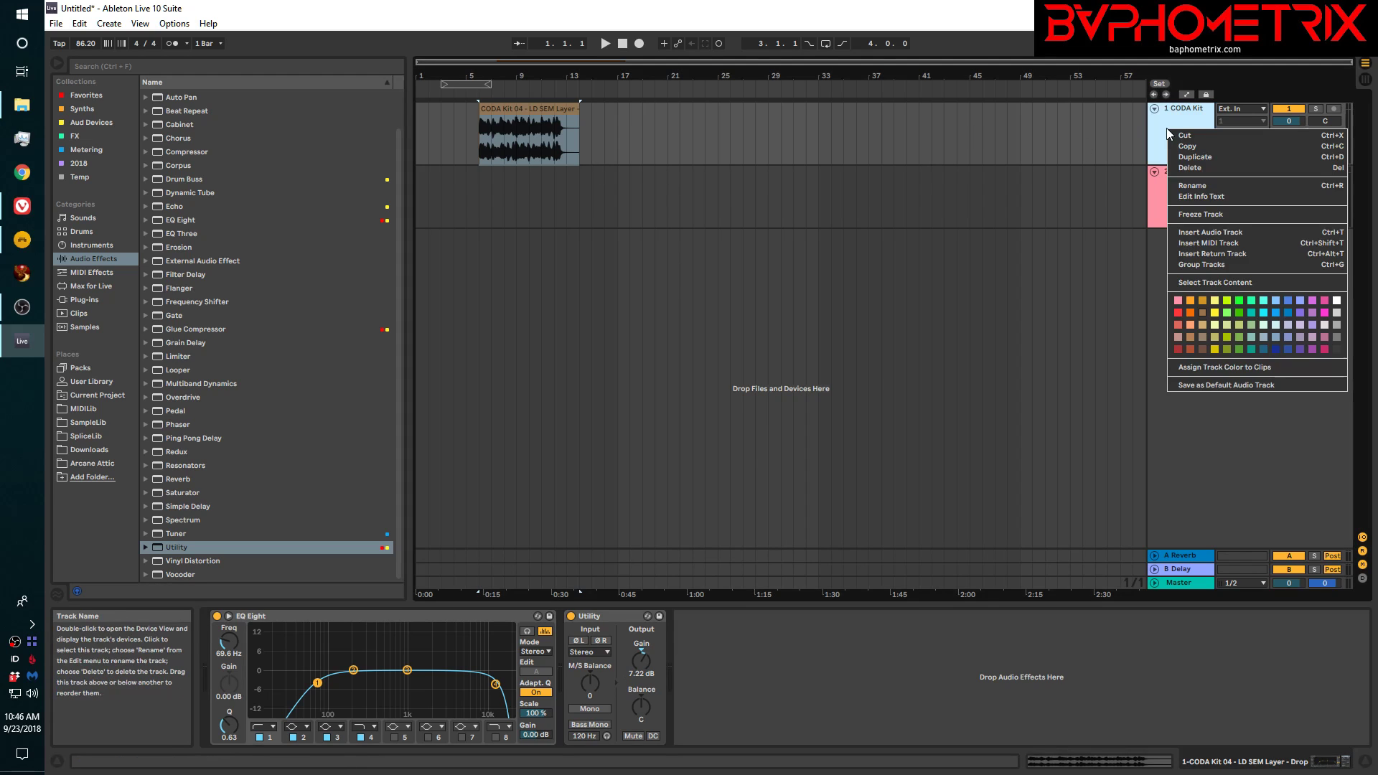
click(1220, 215)
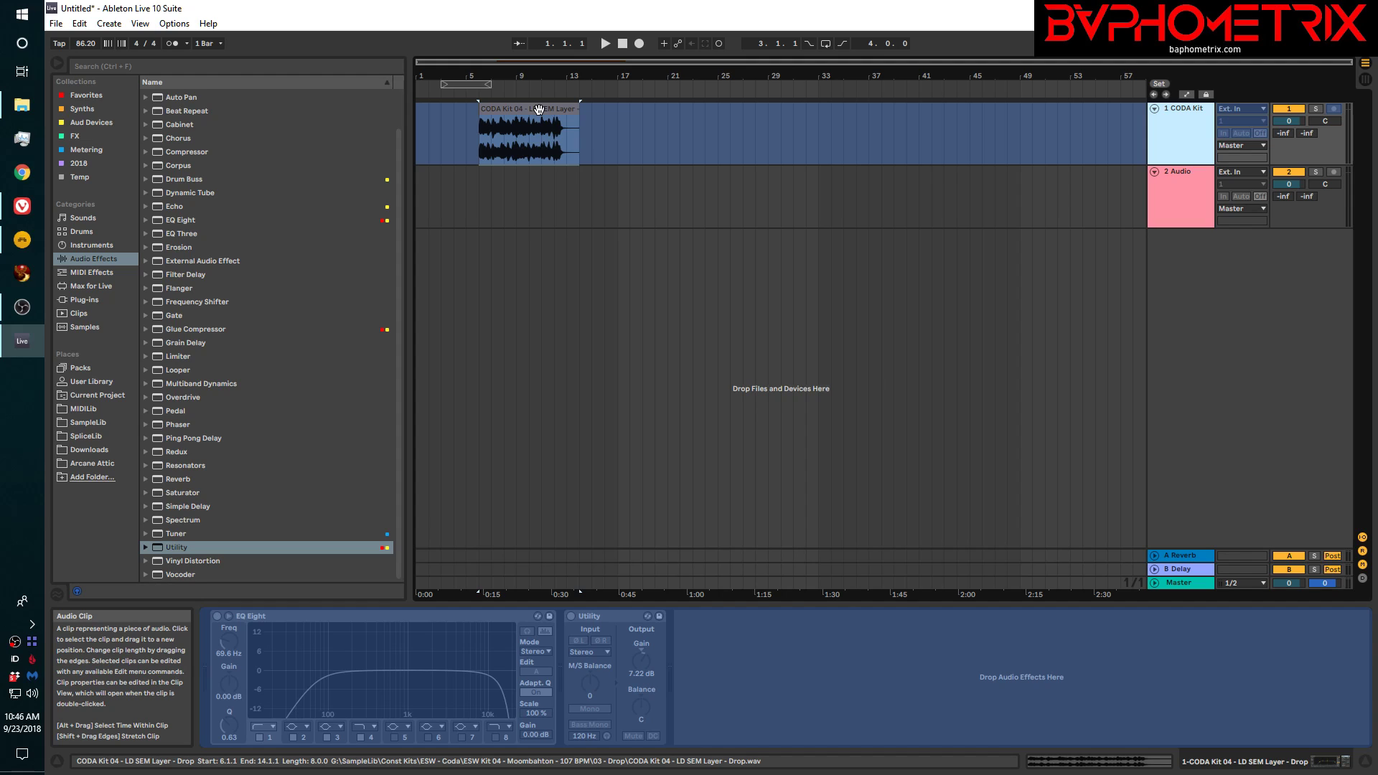
- Copy the frozen CODA Kit clip onto a new track below 2 Audio, and delete the new track
drag(538, 109, 539, 267)
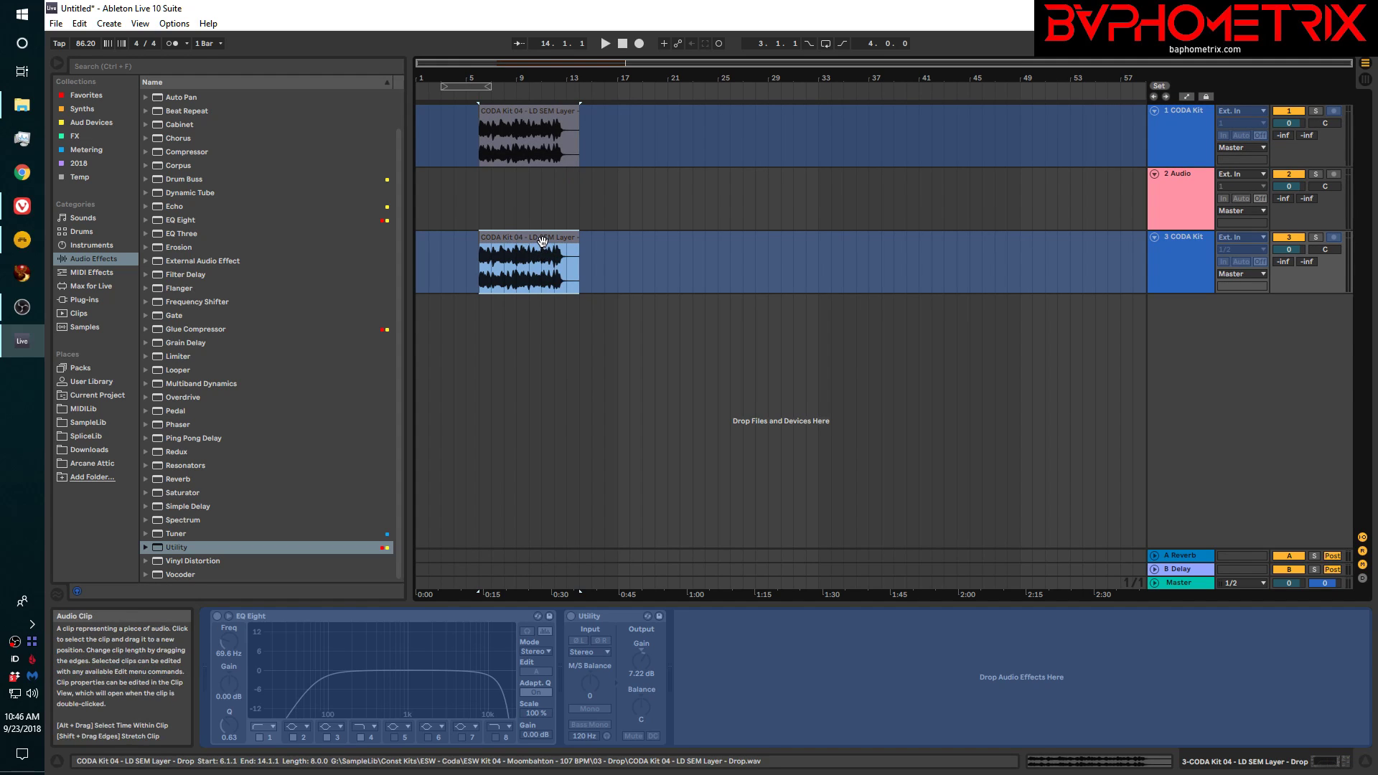
right_click(1177, 244)
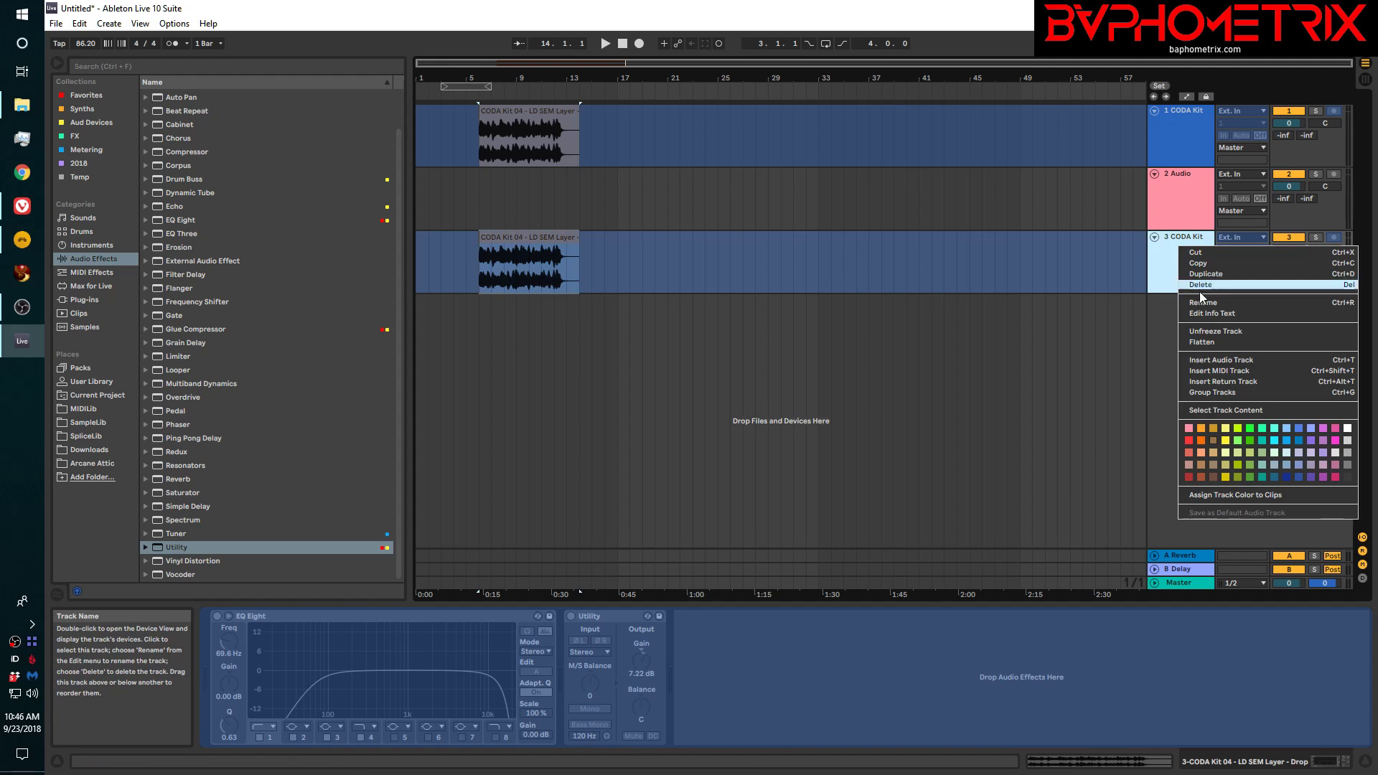
click(1204, 284)
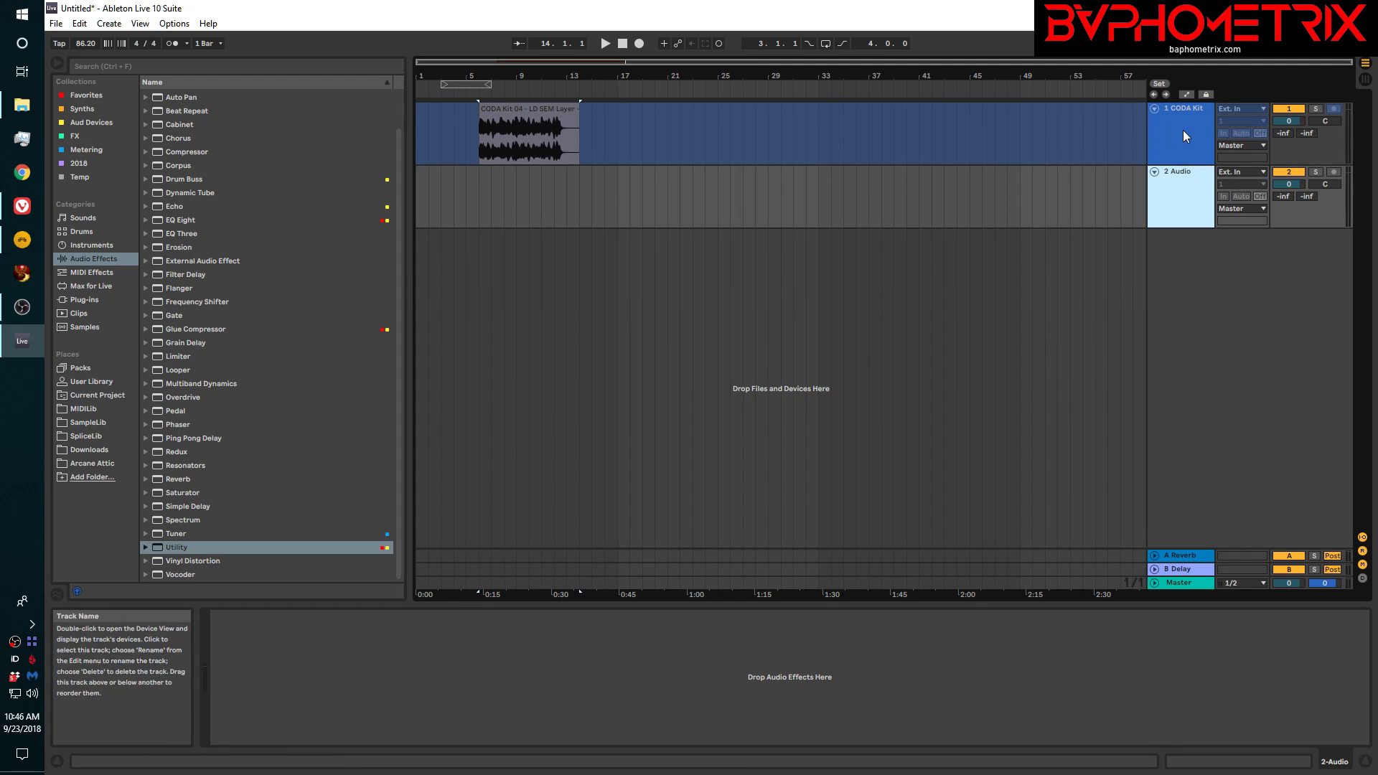
- Duplicate the frozen CODA Kit clip onto another new track, unfreeze that track and delete it
click(1183, 131)
drag(524, 108, 515, 260)
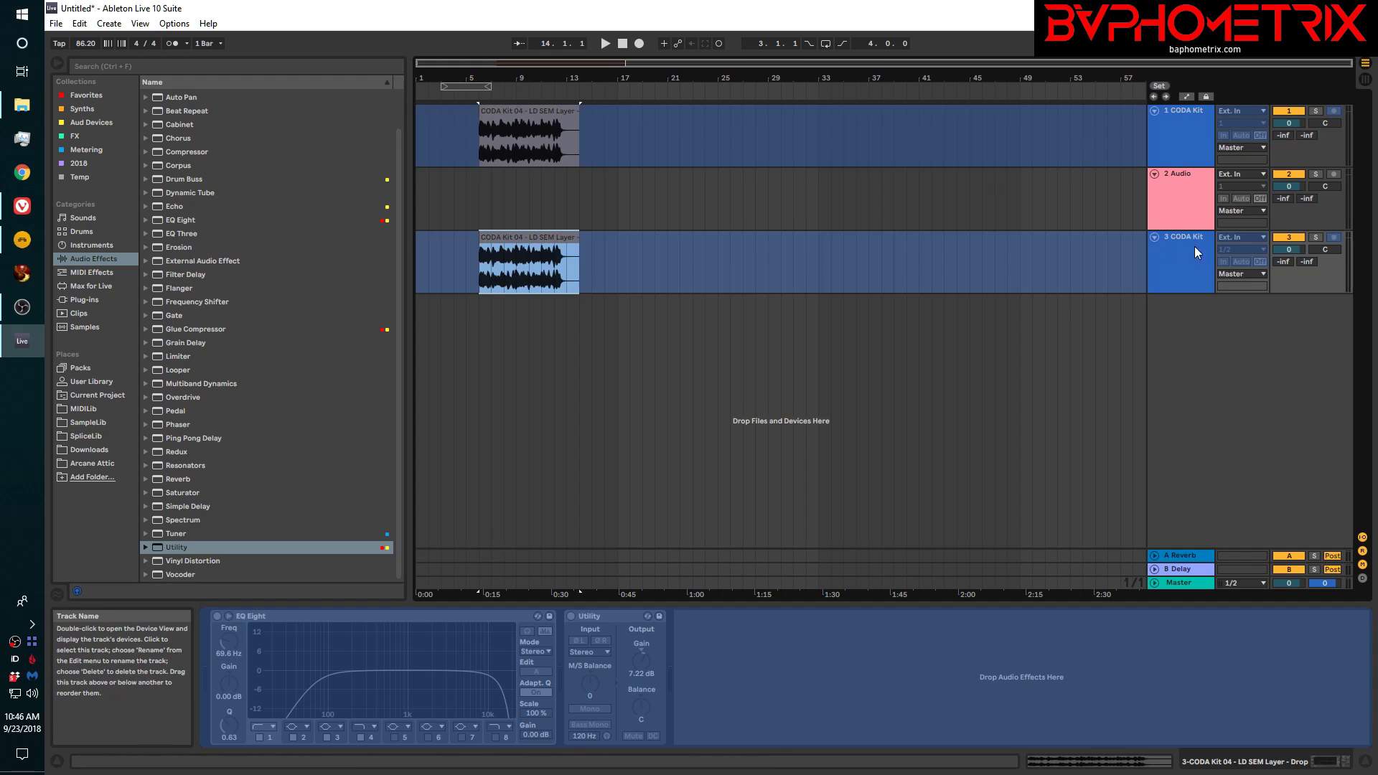
click(1181, 210)
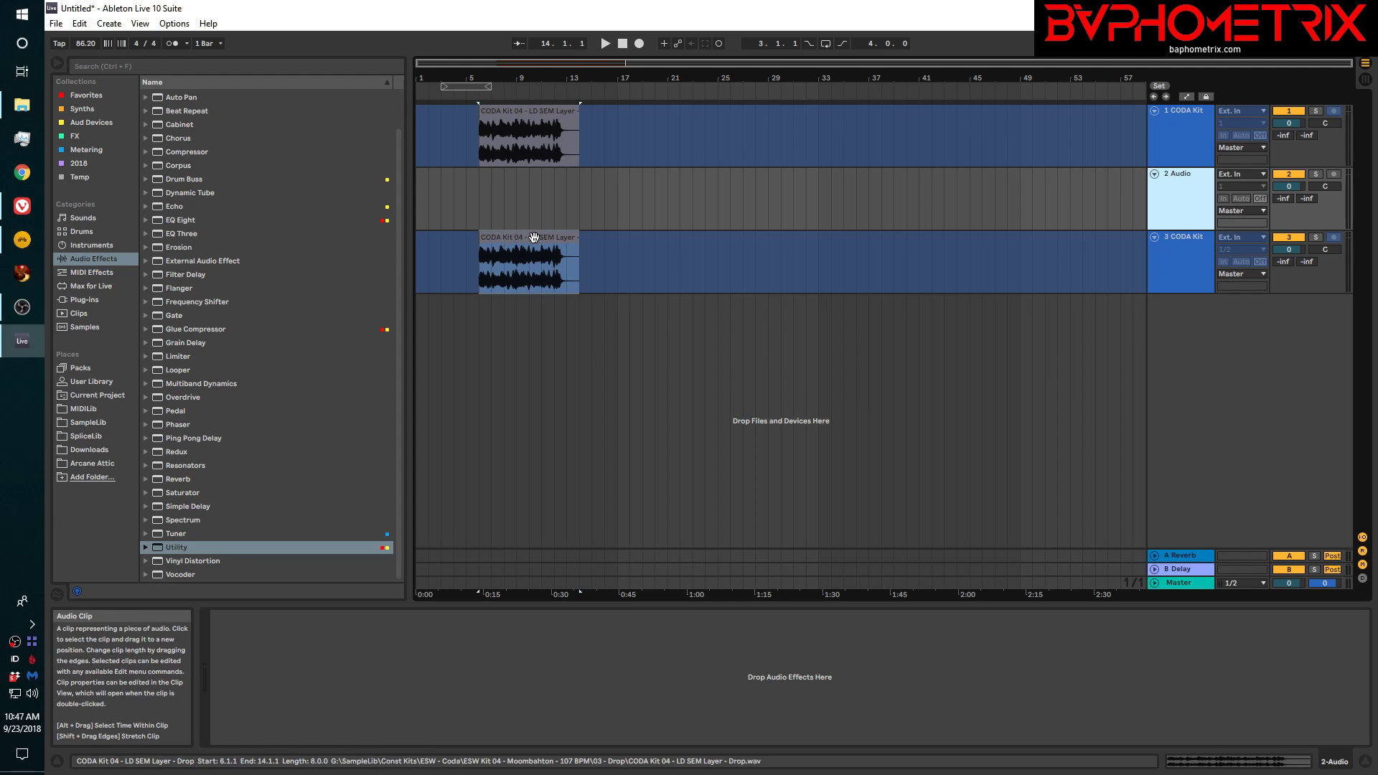
right_click(1182, 264)
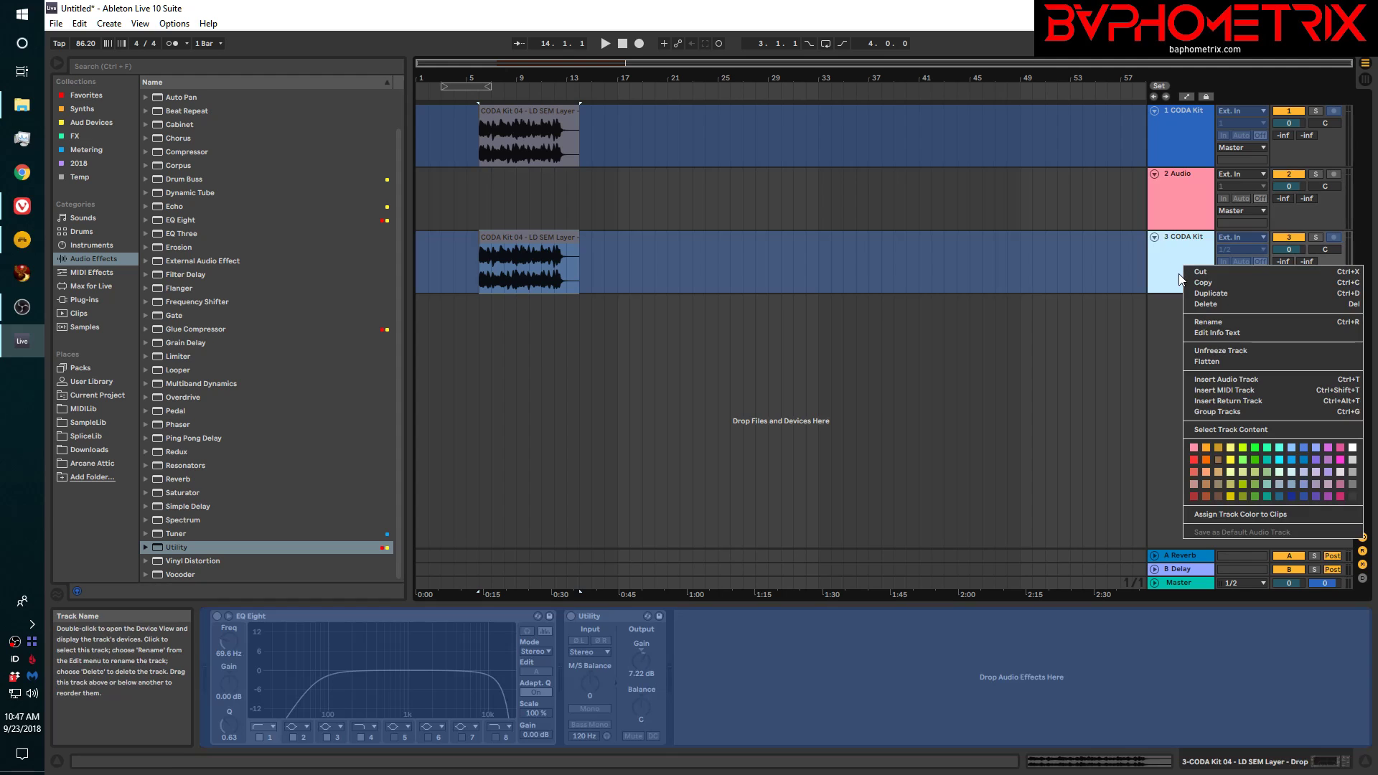
click(1221, 351)
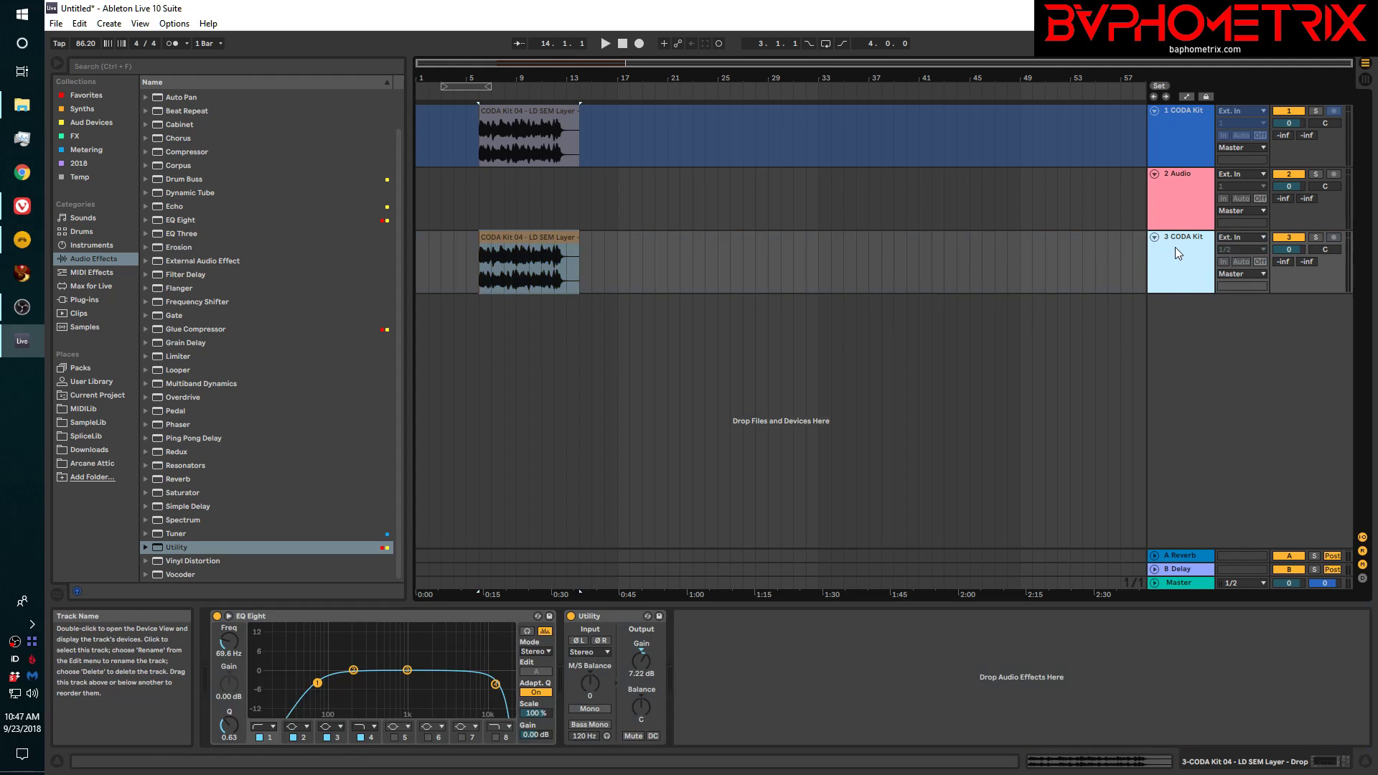
key(Delete)
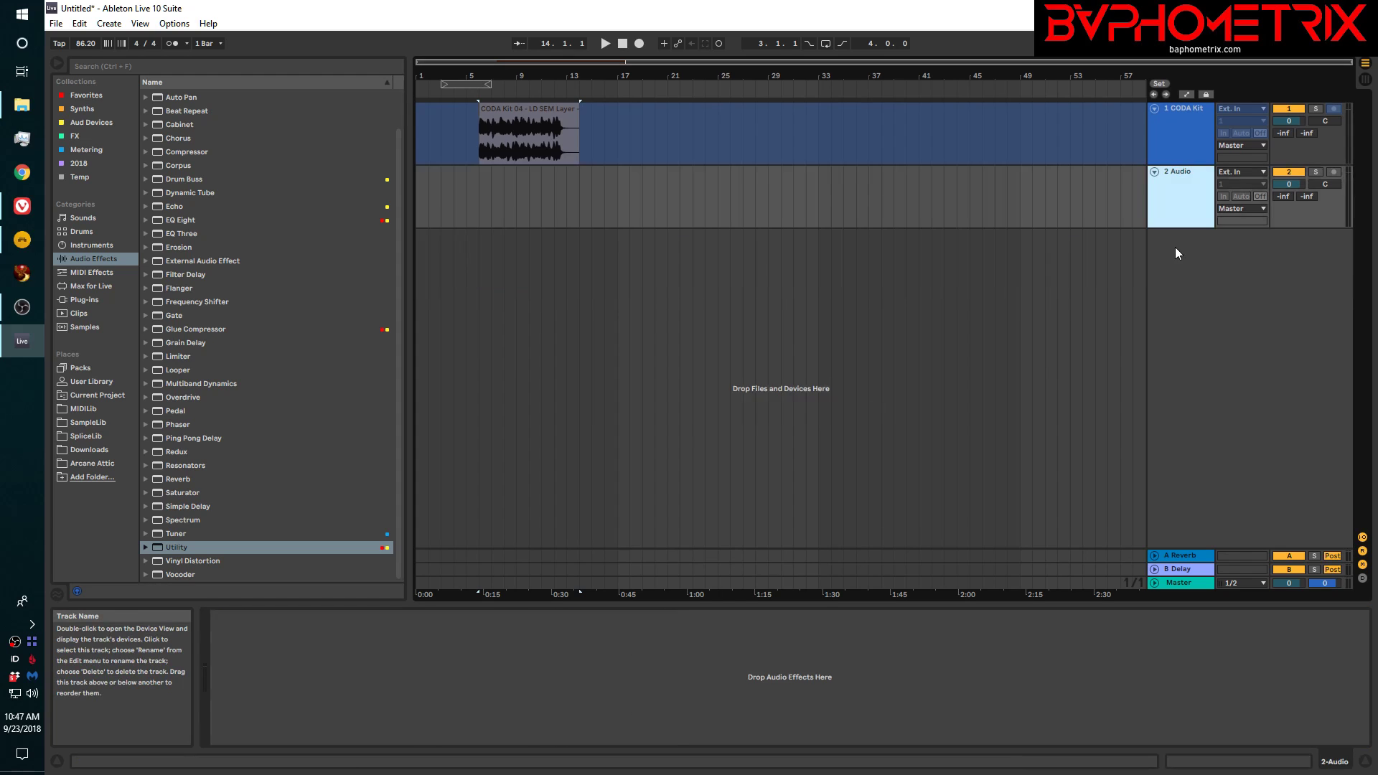
- Set the 2 Audio track's input type to Resampling and arm the track for recording
click(1185, 121)
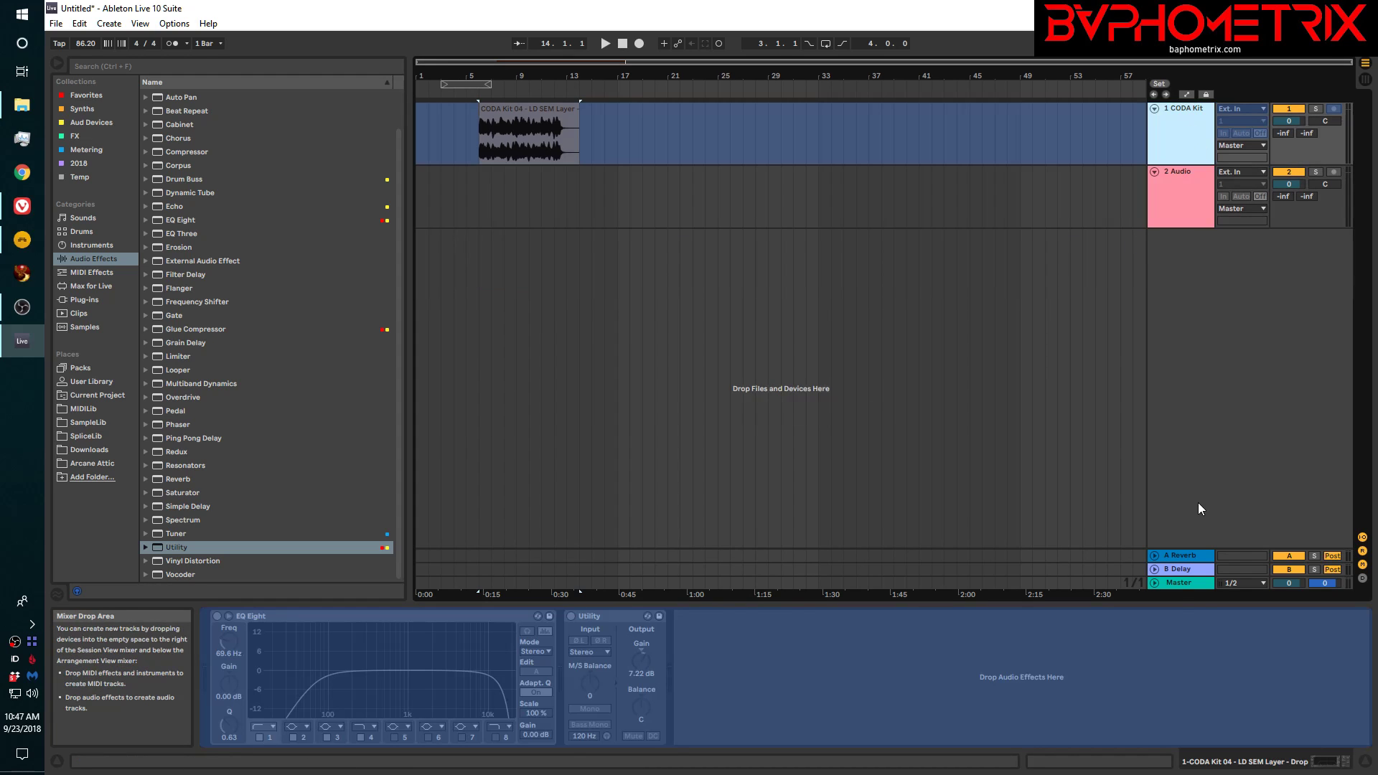
click(1176, 183)
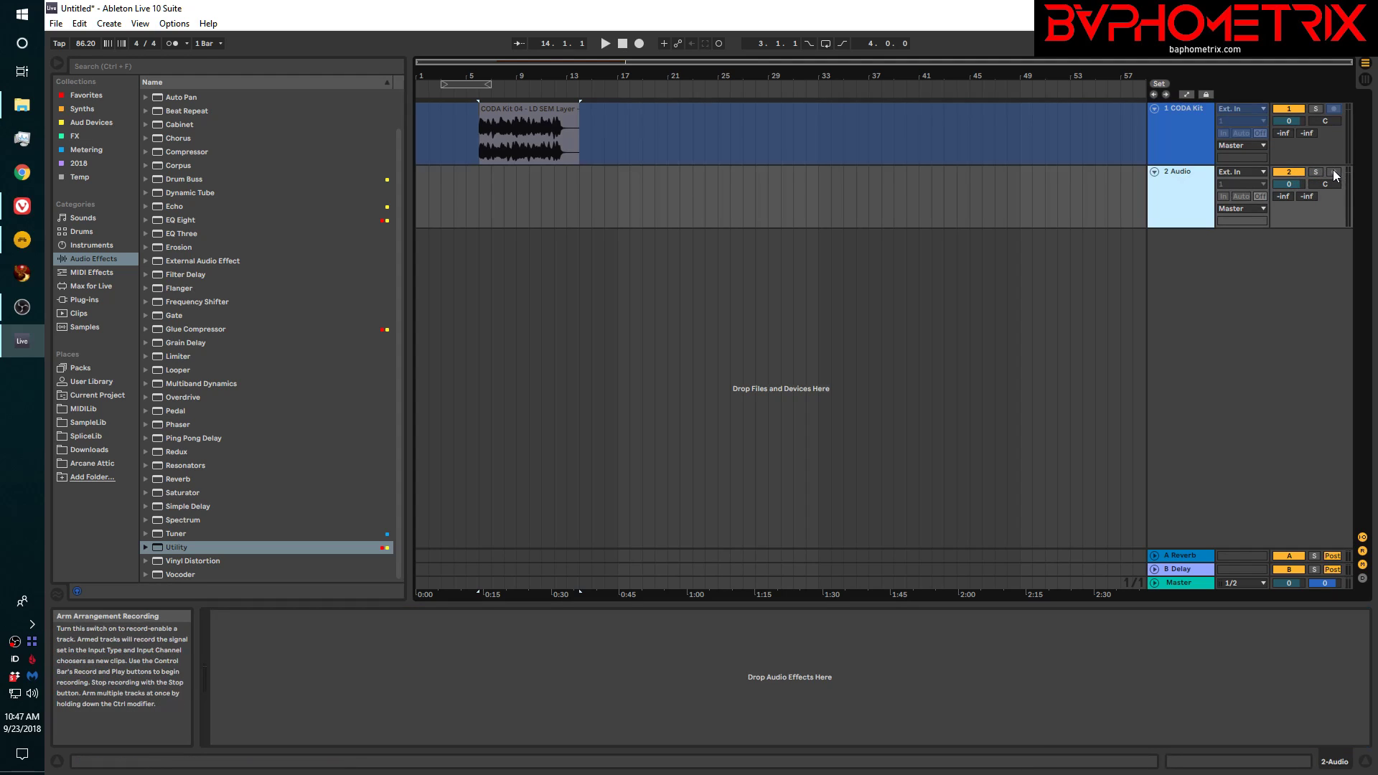
right_click(1194, 208)
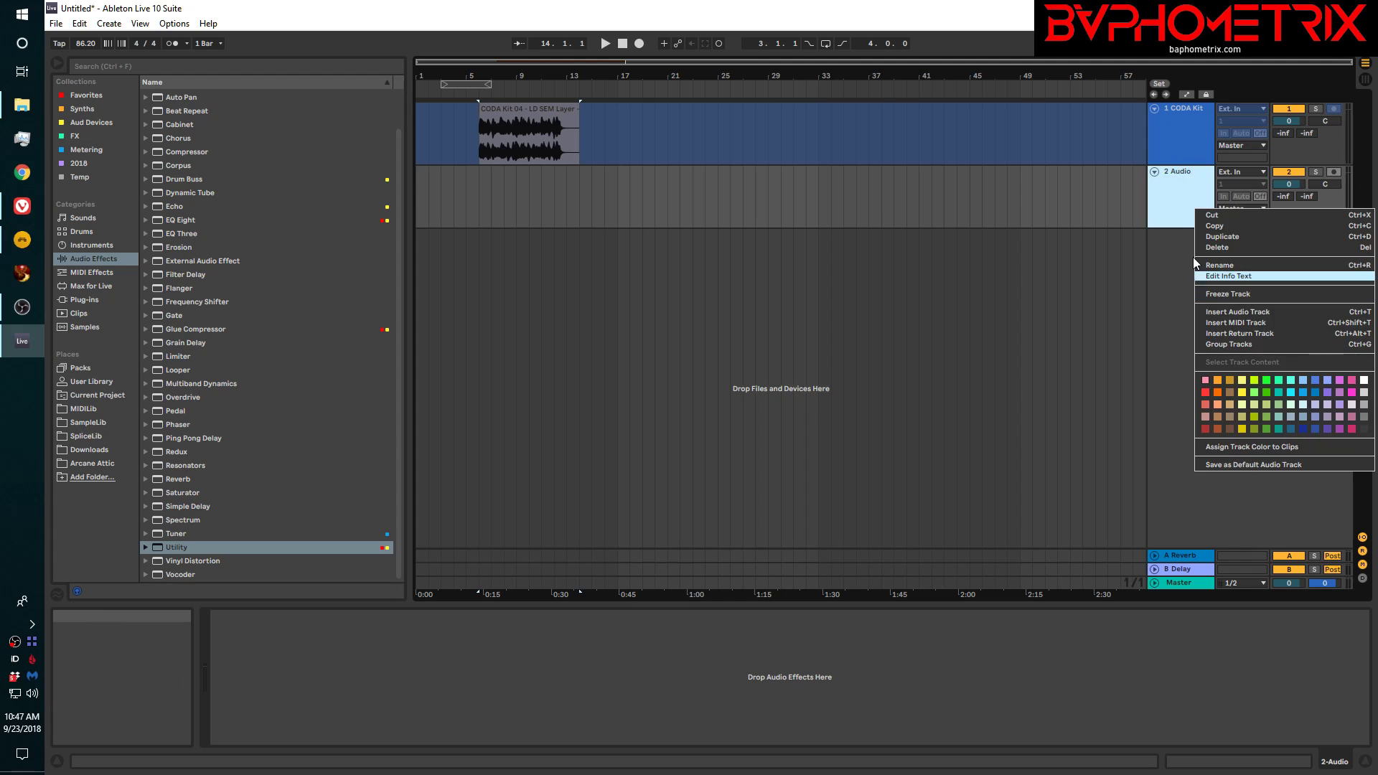
click(1167, 196)
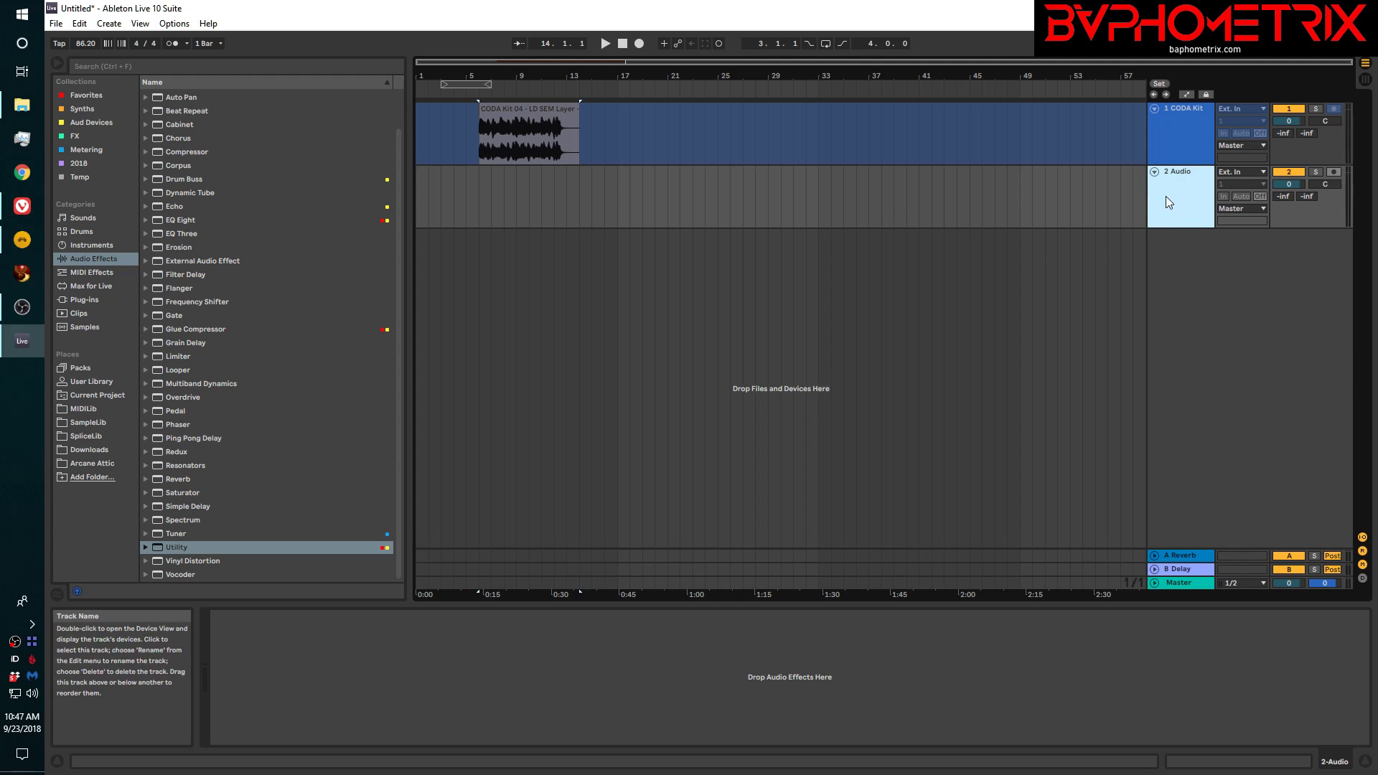
click(1266, 208)
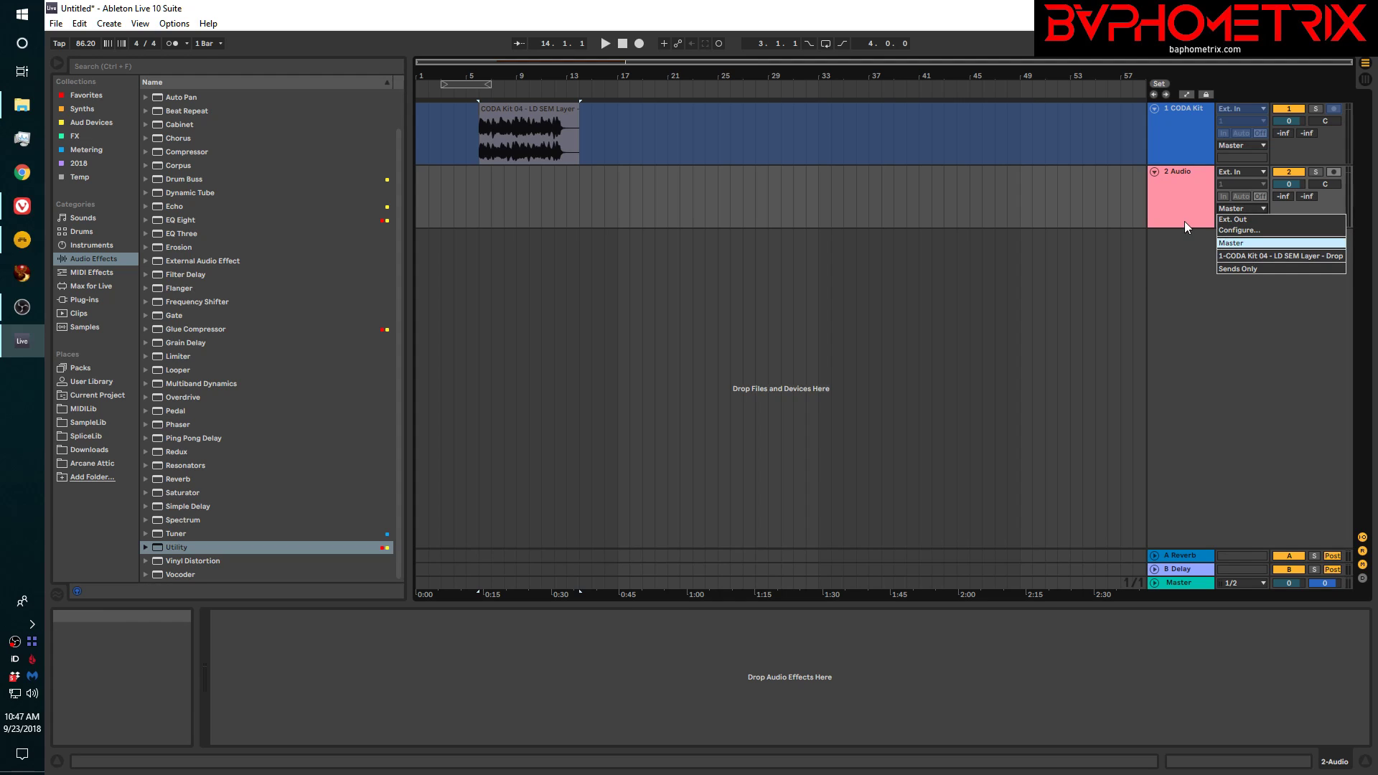
click(1254, 174)
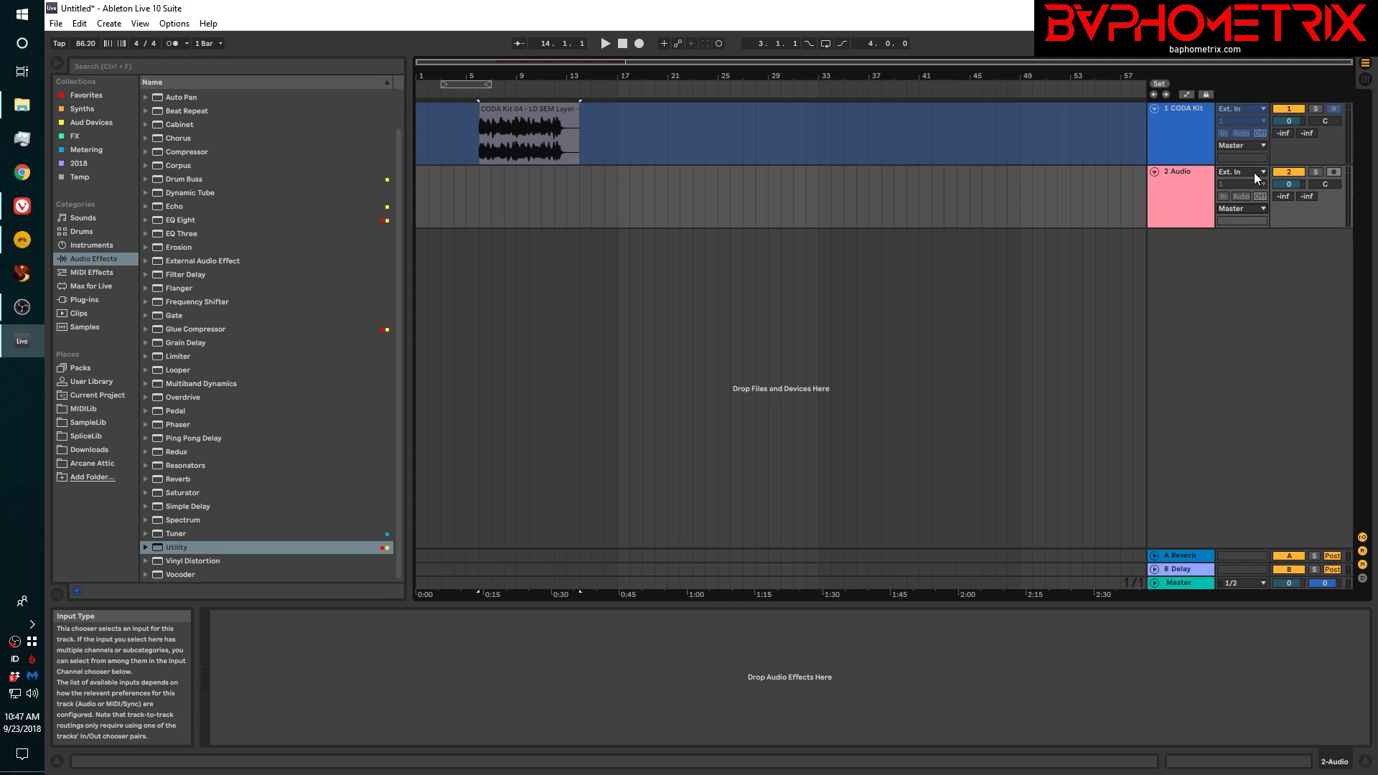
click(1255, 172)
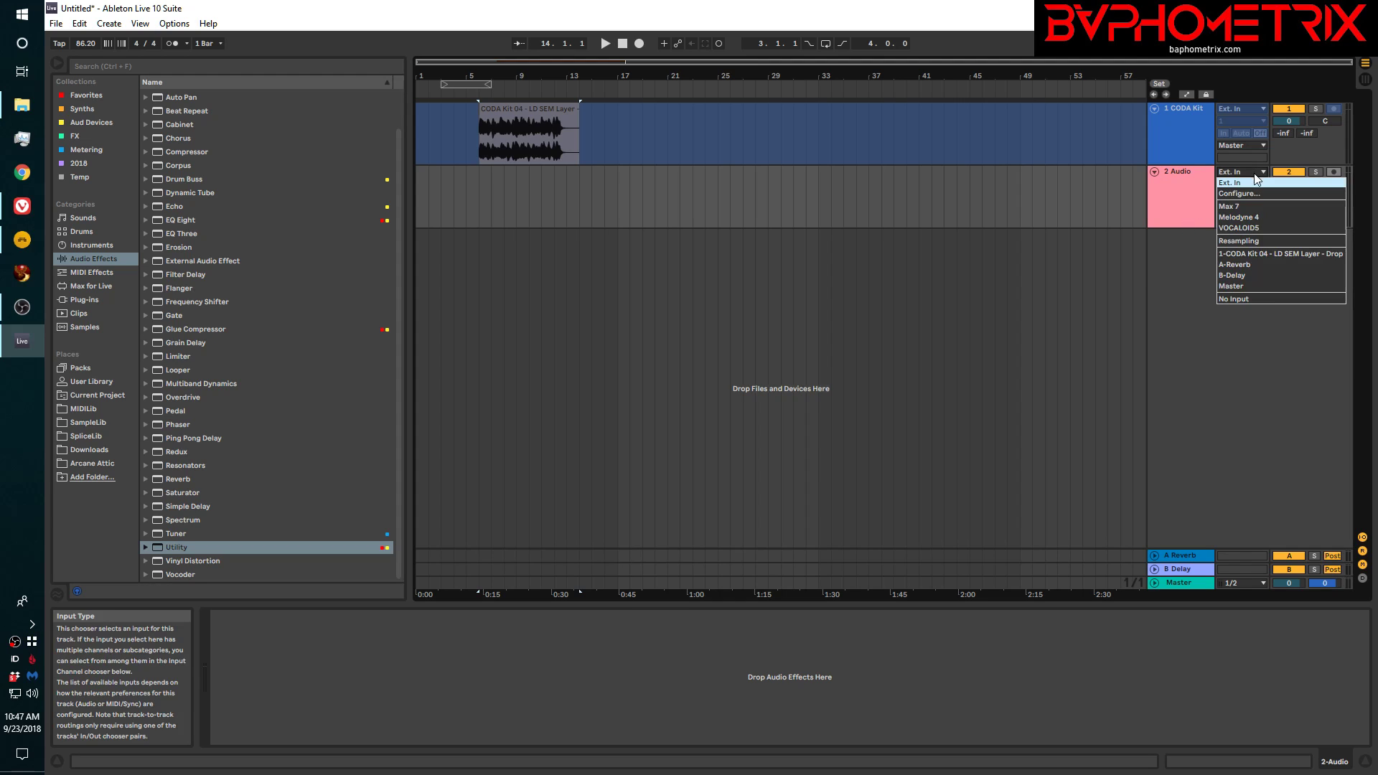
click(1254, 240)
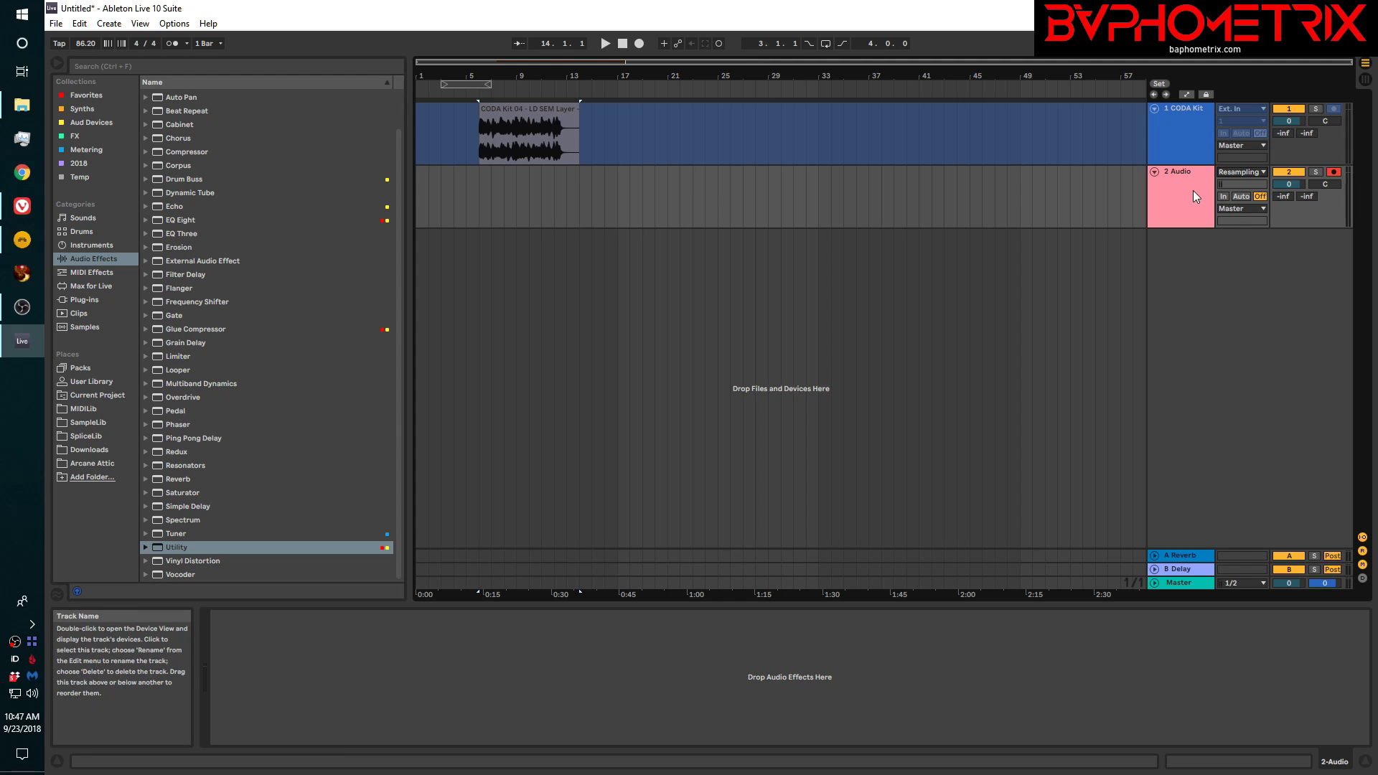
- Flatten the frozen 1 CODA Kit track into rendered audio
right_click(1192, 131)
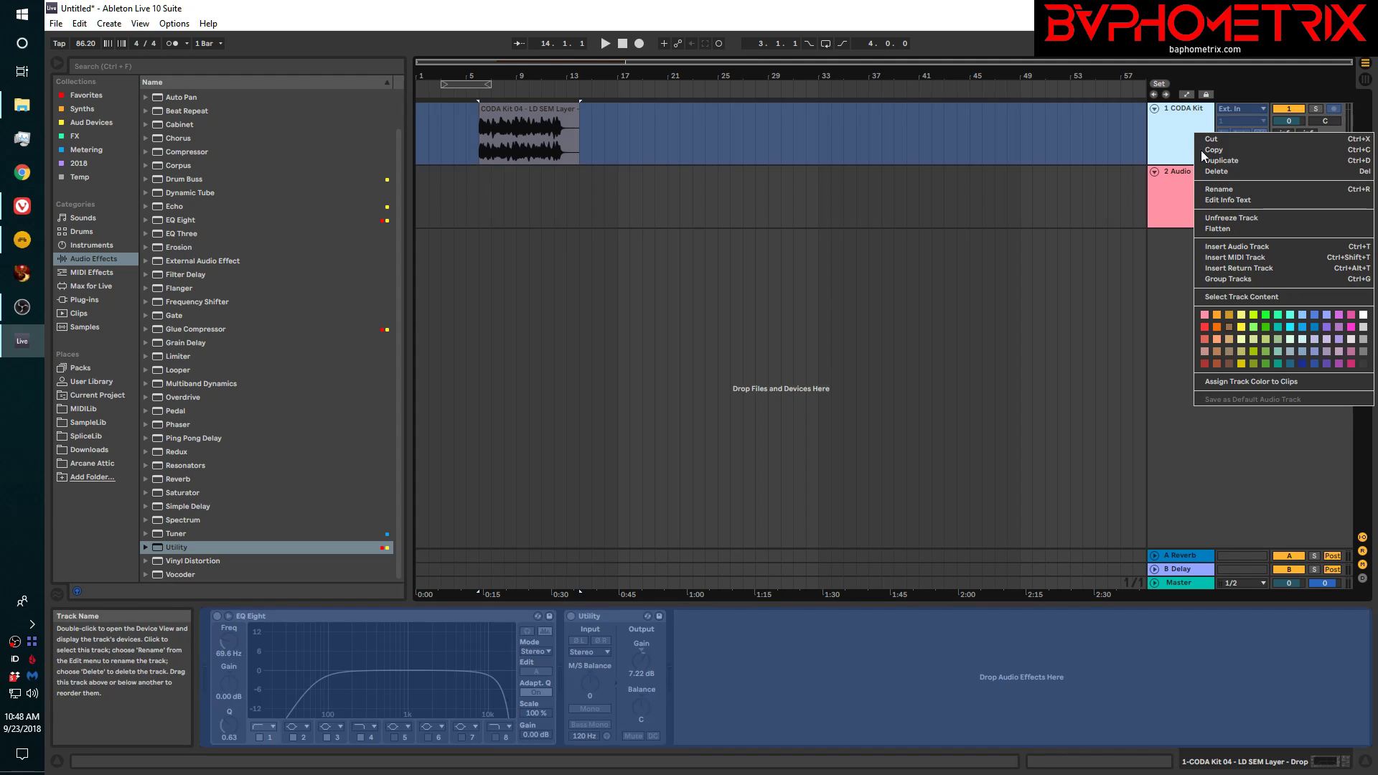
click(1220, 229)
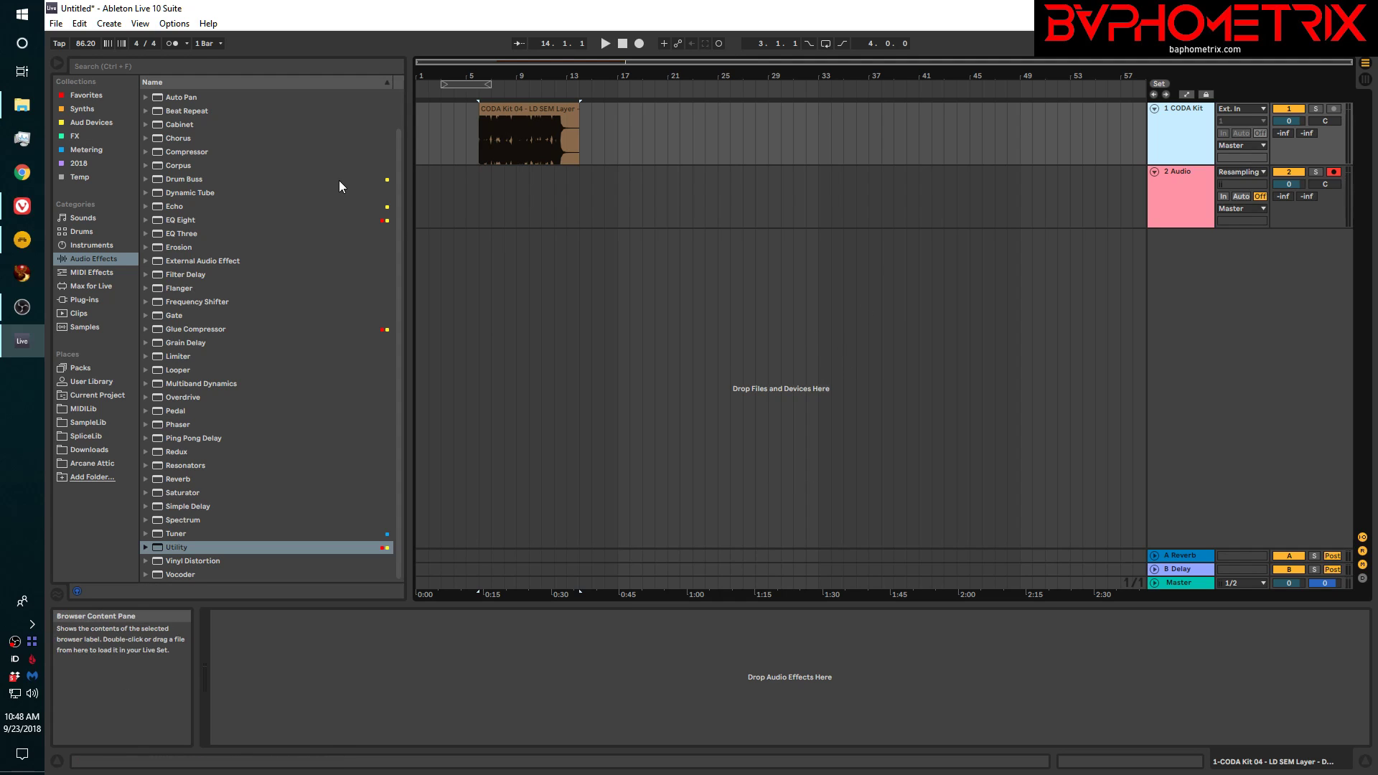
- Open the audio export settings and review the available PCM bit depths
click(61, 24)
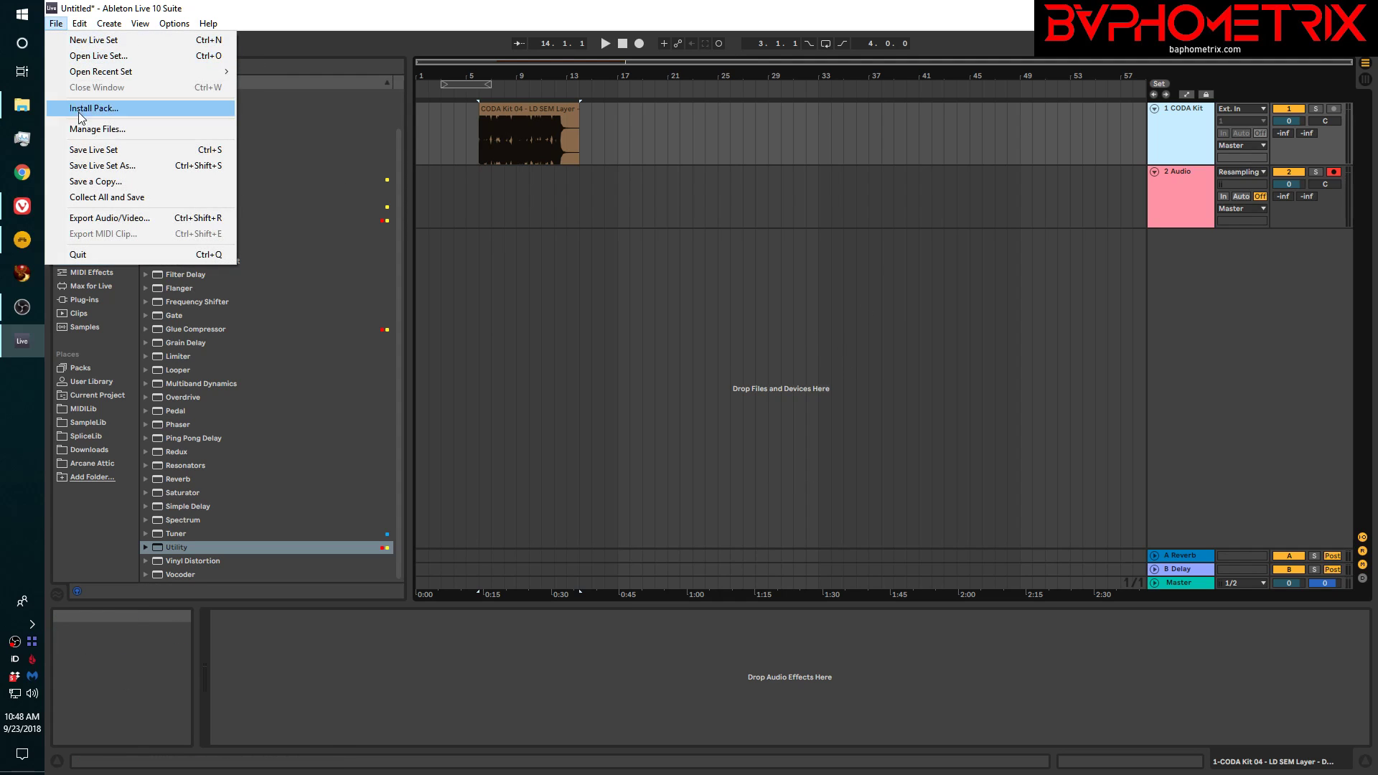
click(106, 217)
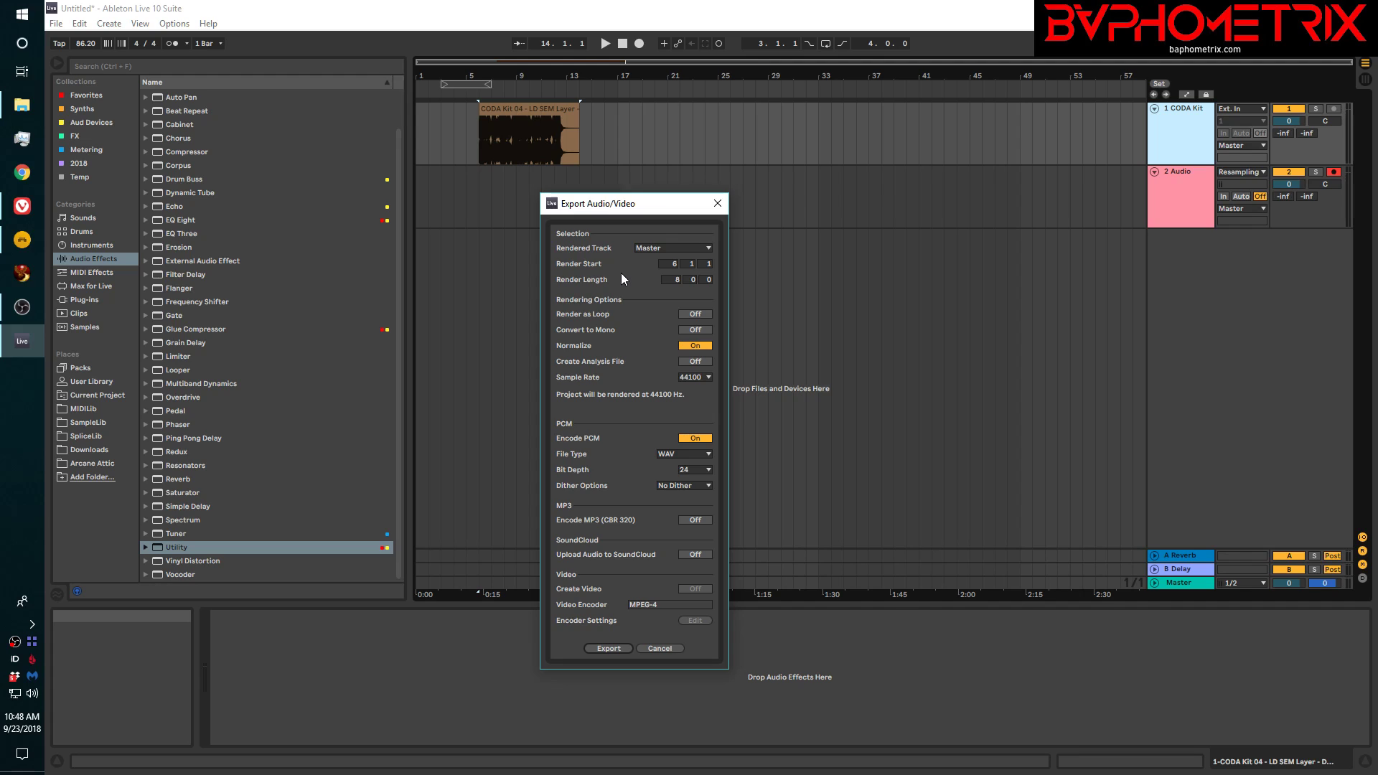
click(706, 472)
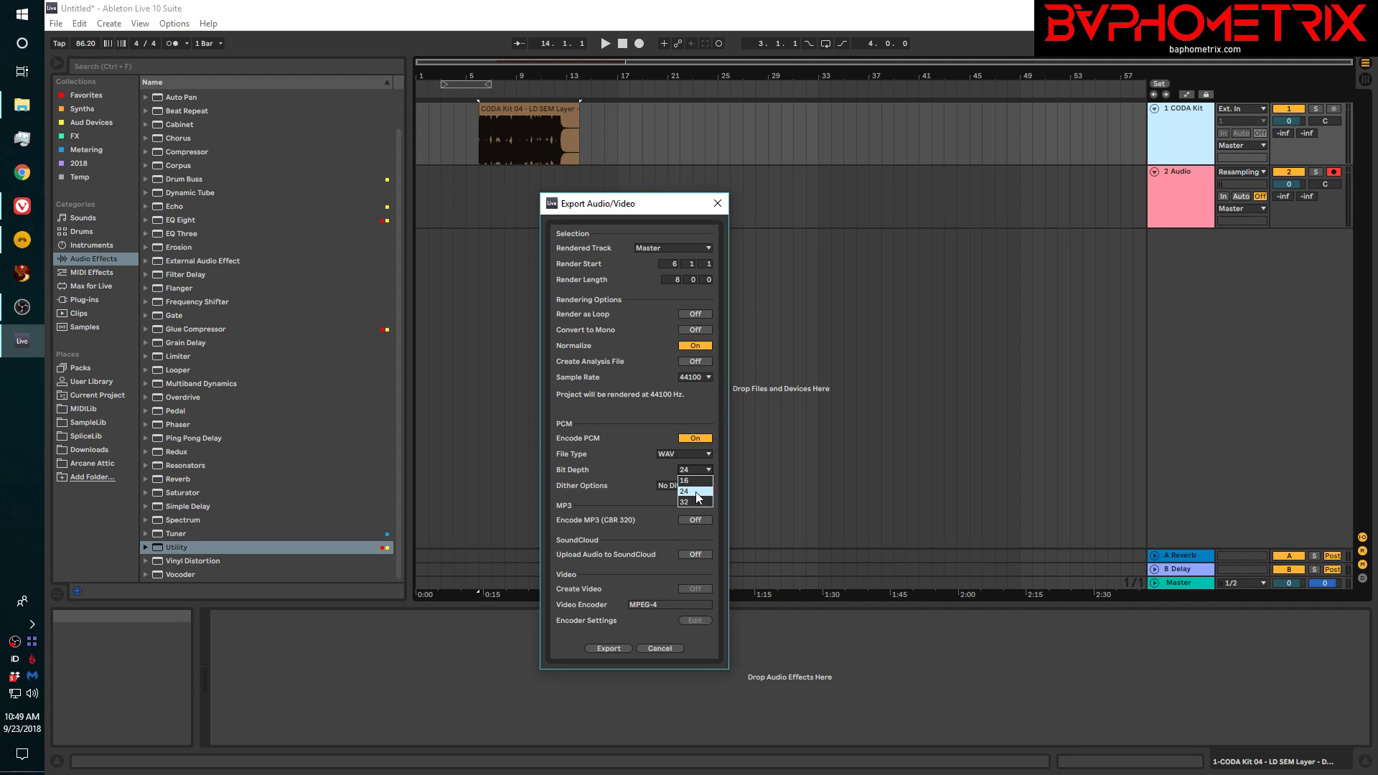
click(647, 464)
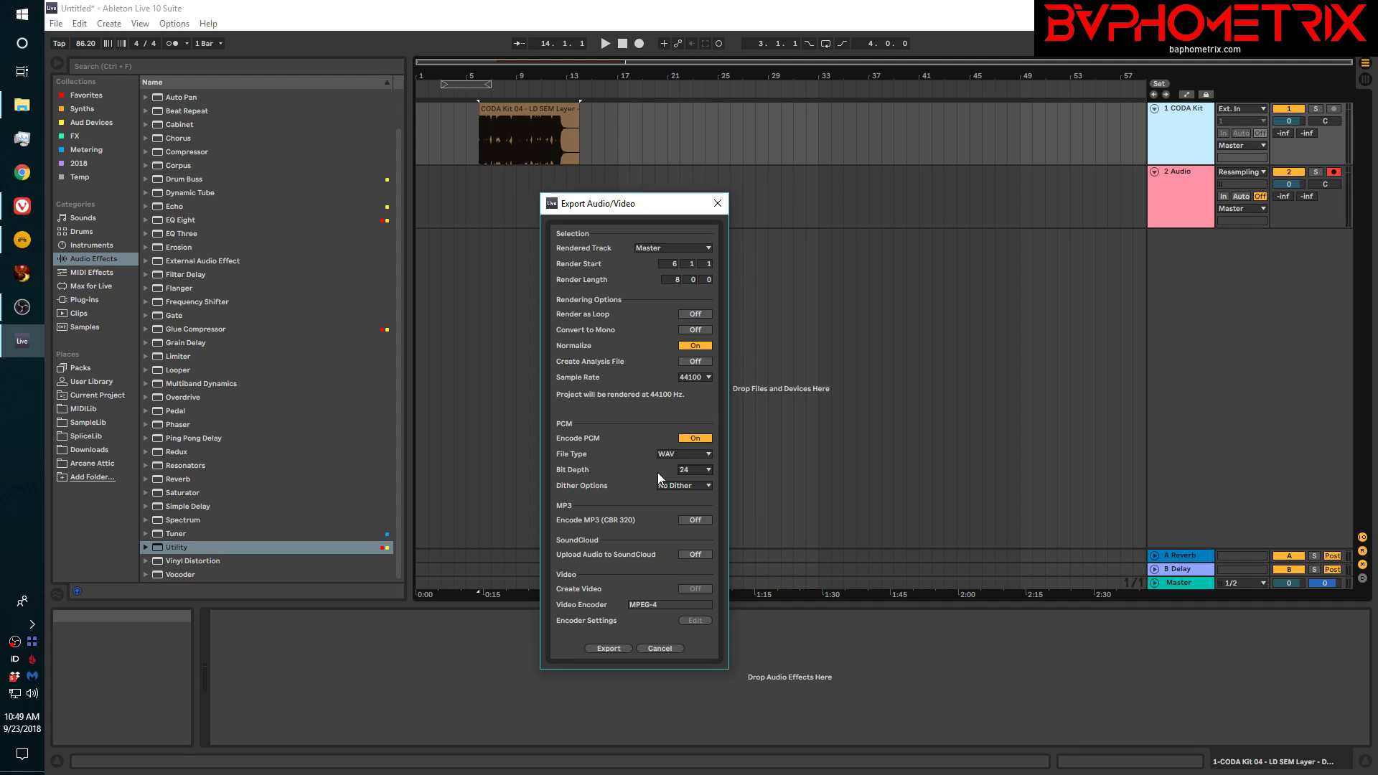
- Set the export's dither option to Triangular, comparing it with No Dither, and review the POW-r options
click(703, 488)
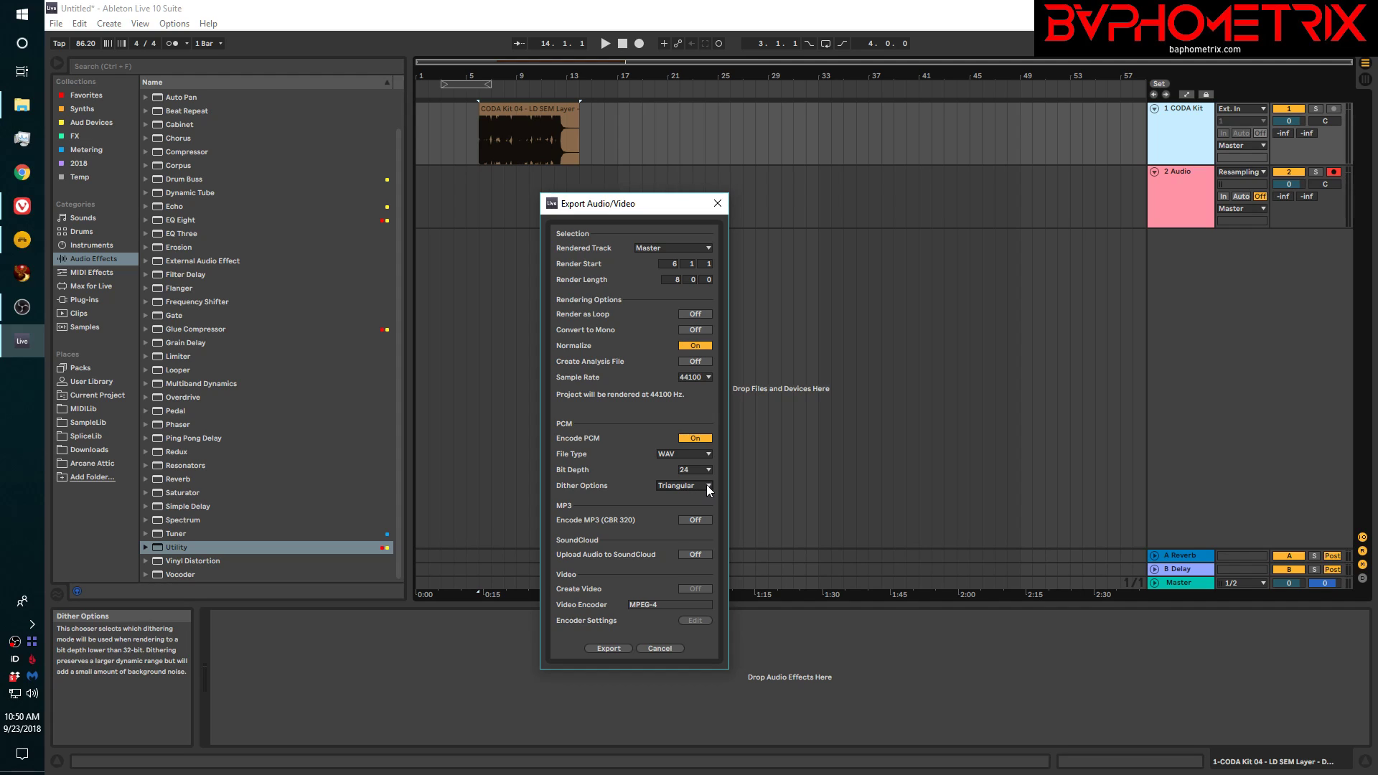
click(706, 484)
click(695, 497)
click(709, 484)
click(697, 518)
click(708, 487)
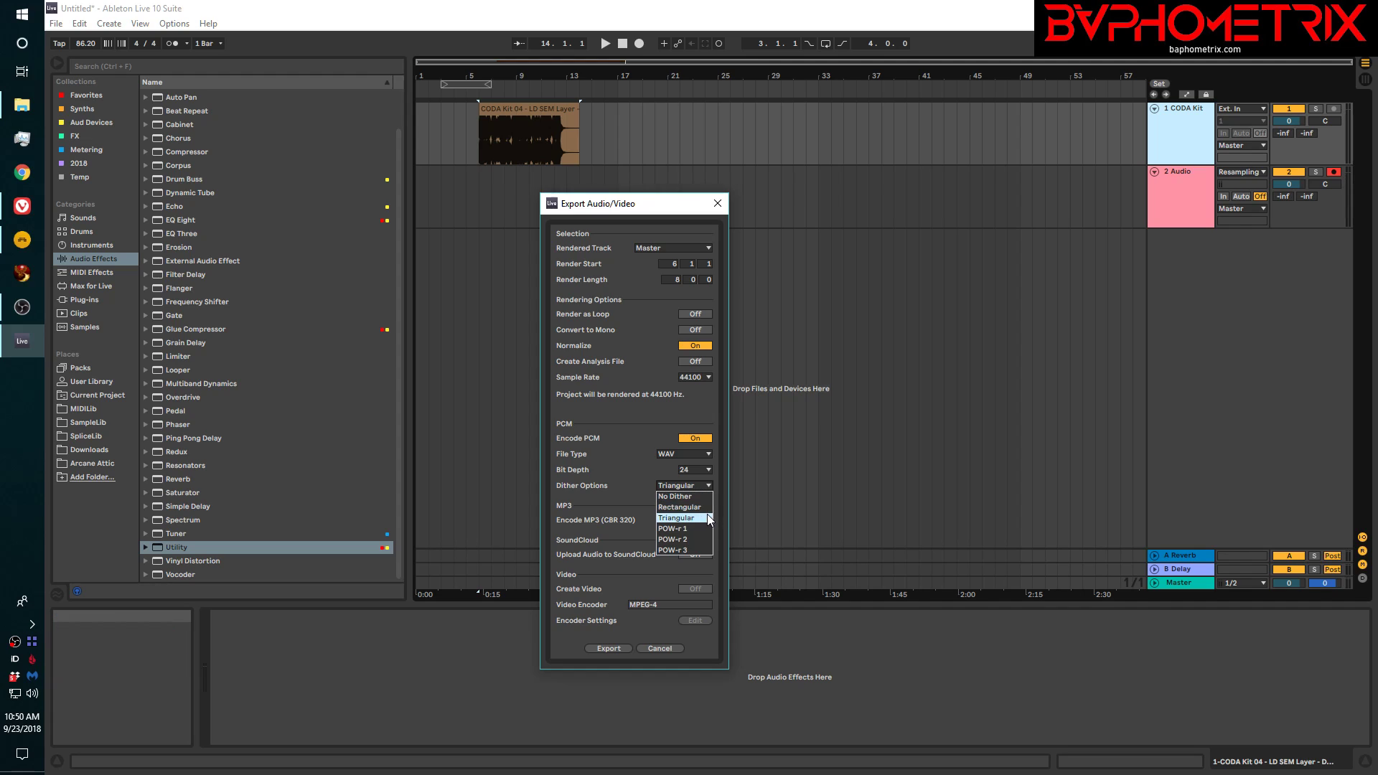
click(705, 516)
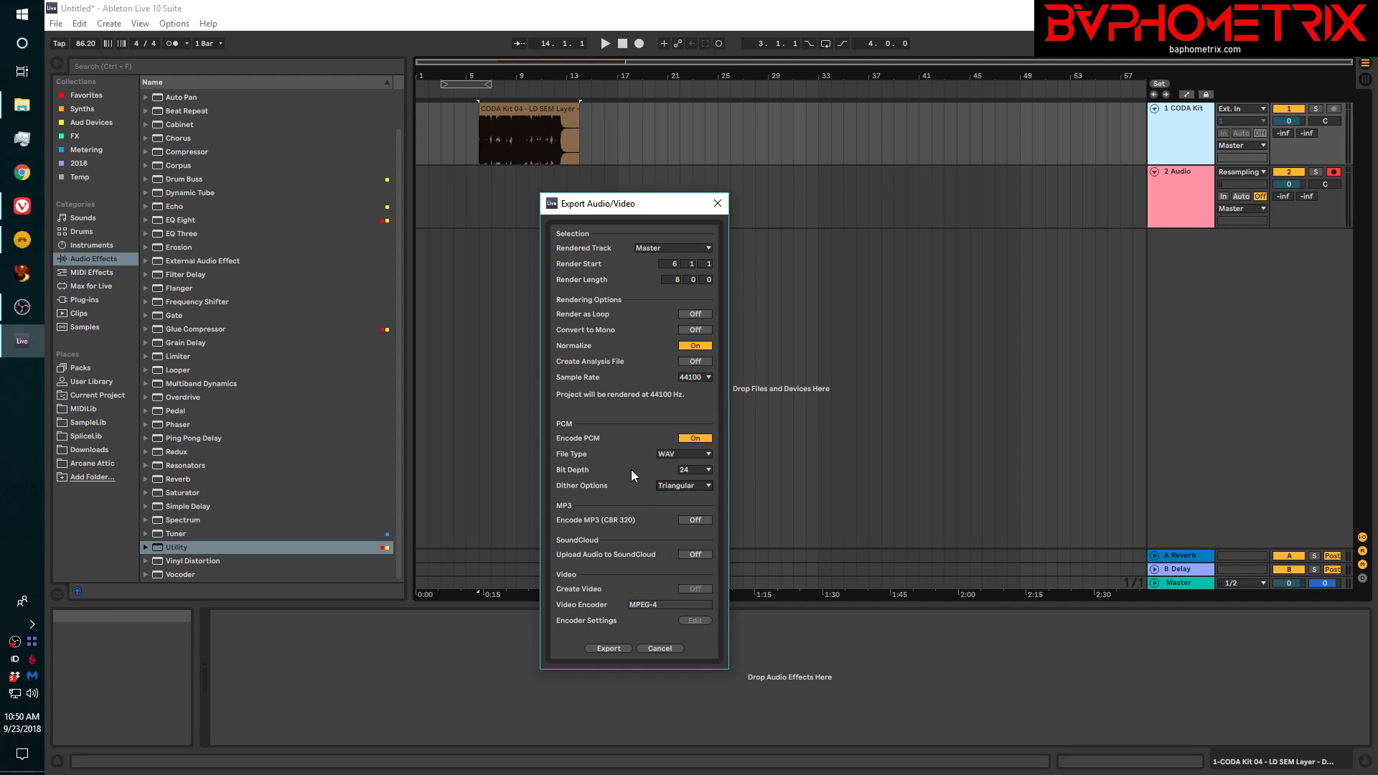
click(704, 486)
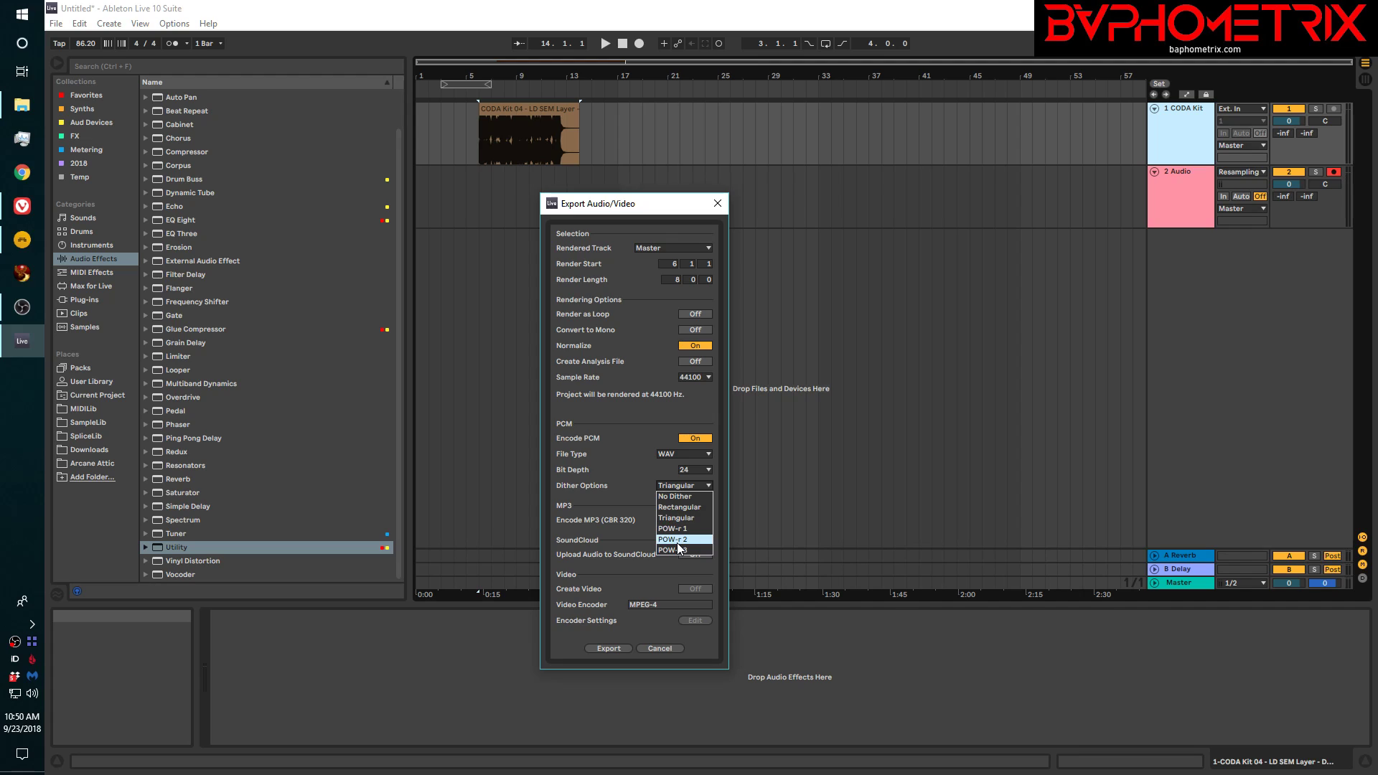
click(641, 471)
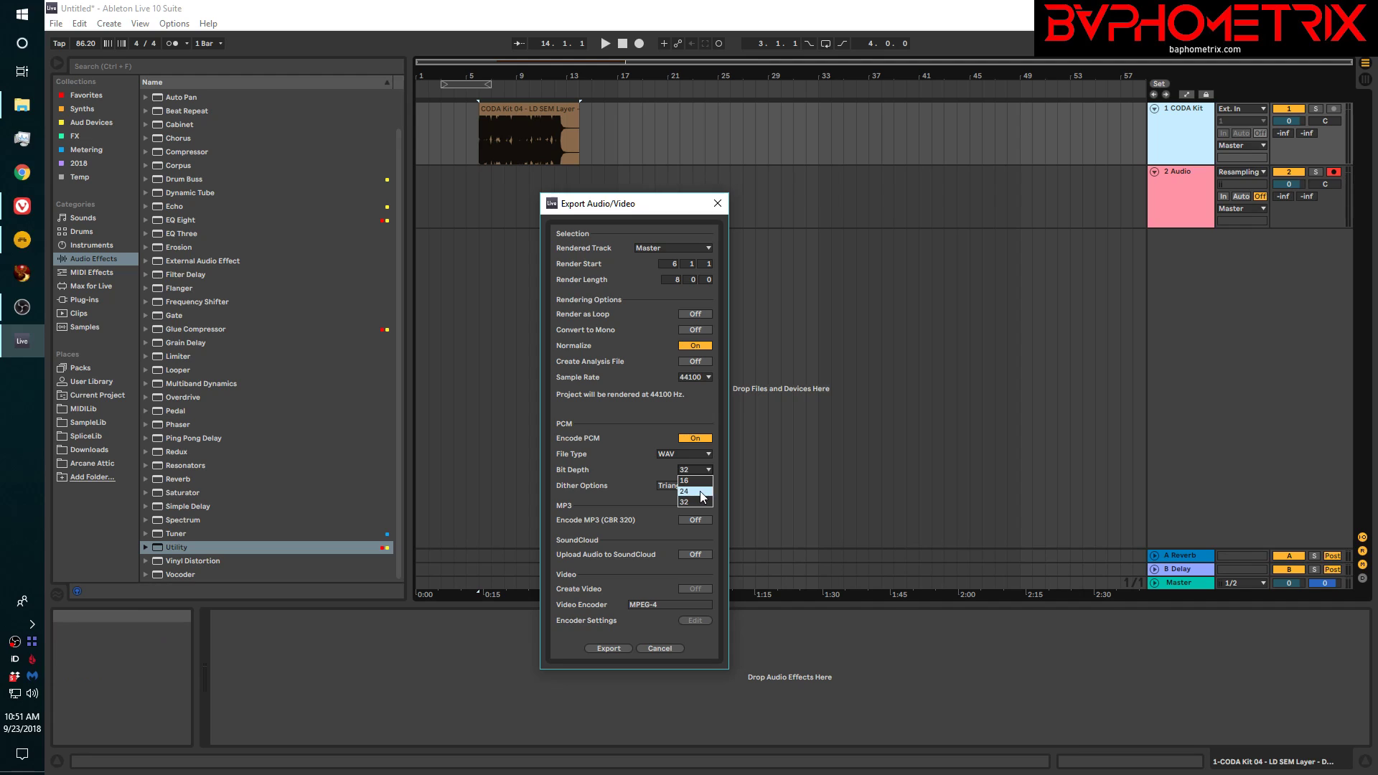
- Set the export's bit depth to 24, keep Triangular dither selected, and dismiss the export settings without rendering
click(700, 491)
click(708, 487)
click(708, 484)
click(709, 470)
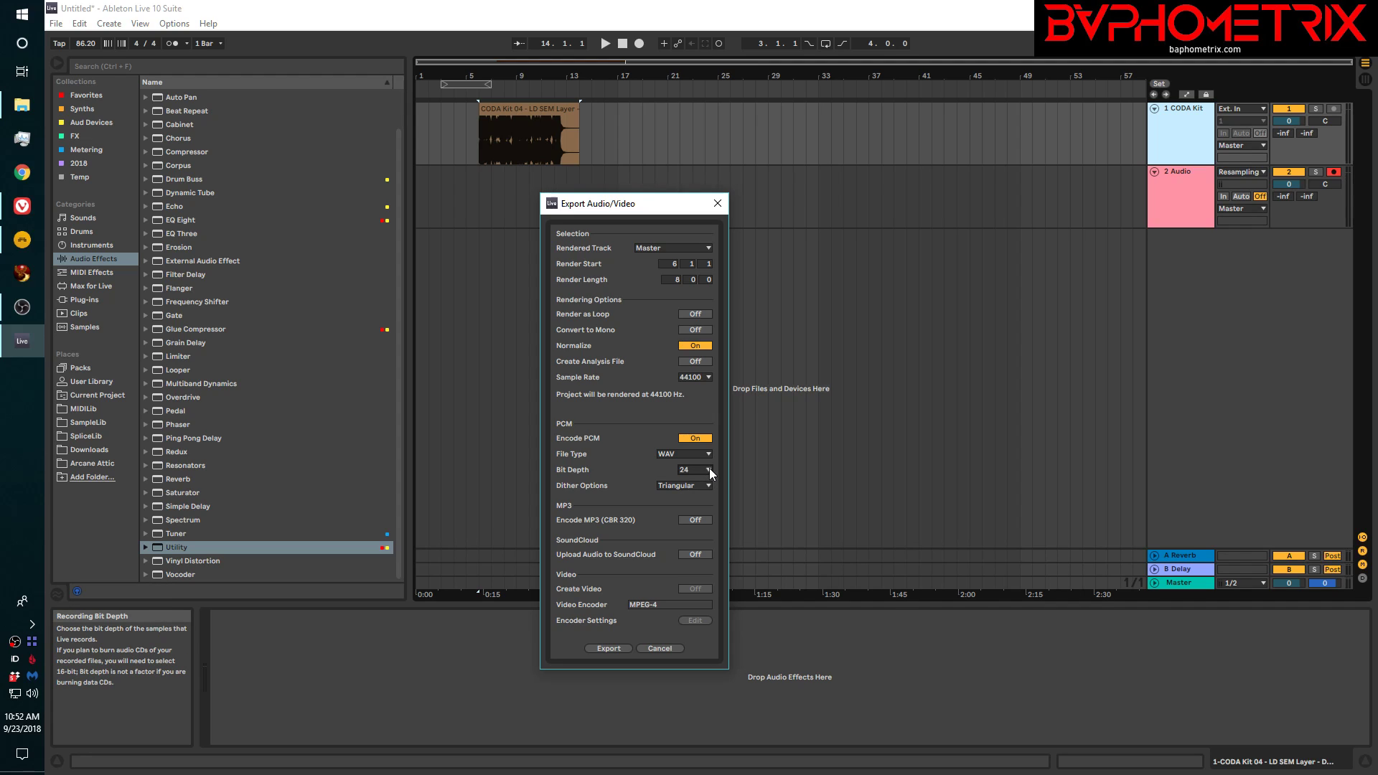
click(688, 487)
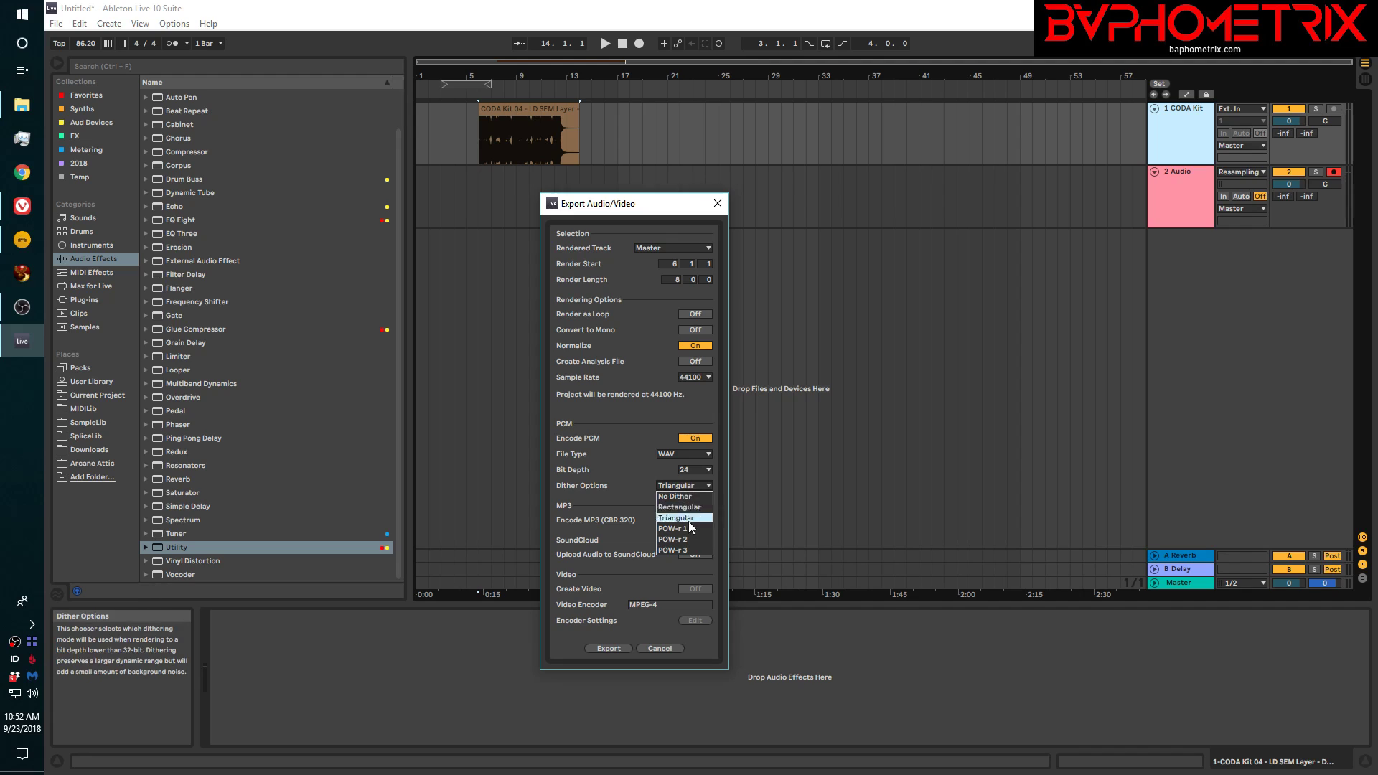
click(674, 517)
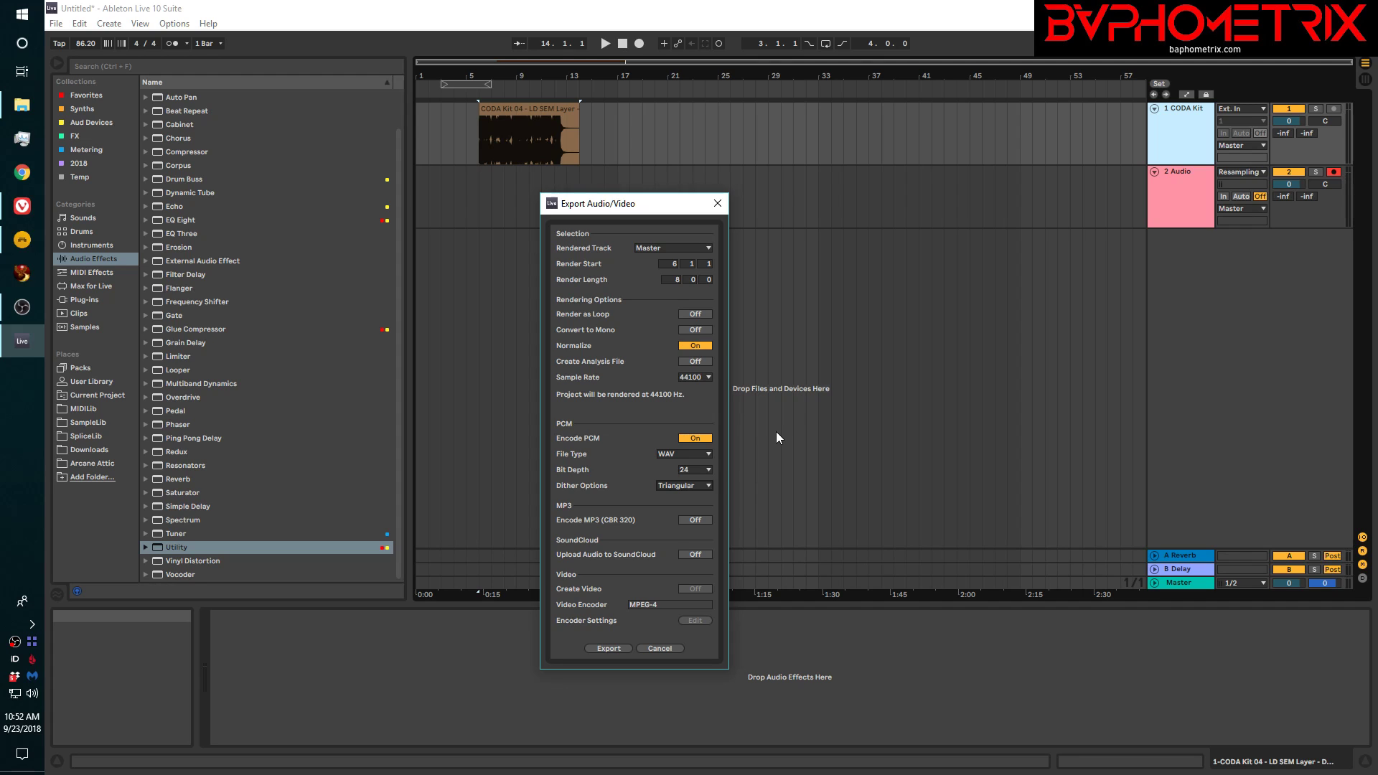
click(717, 204)
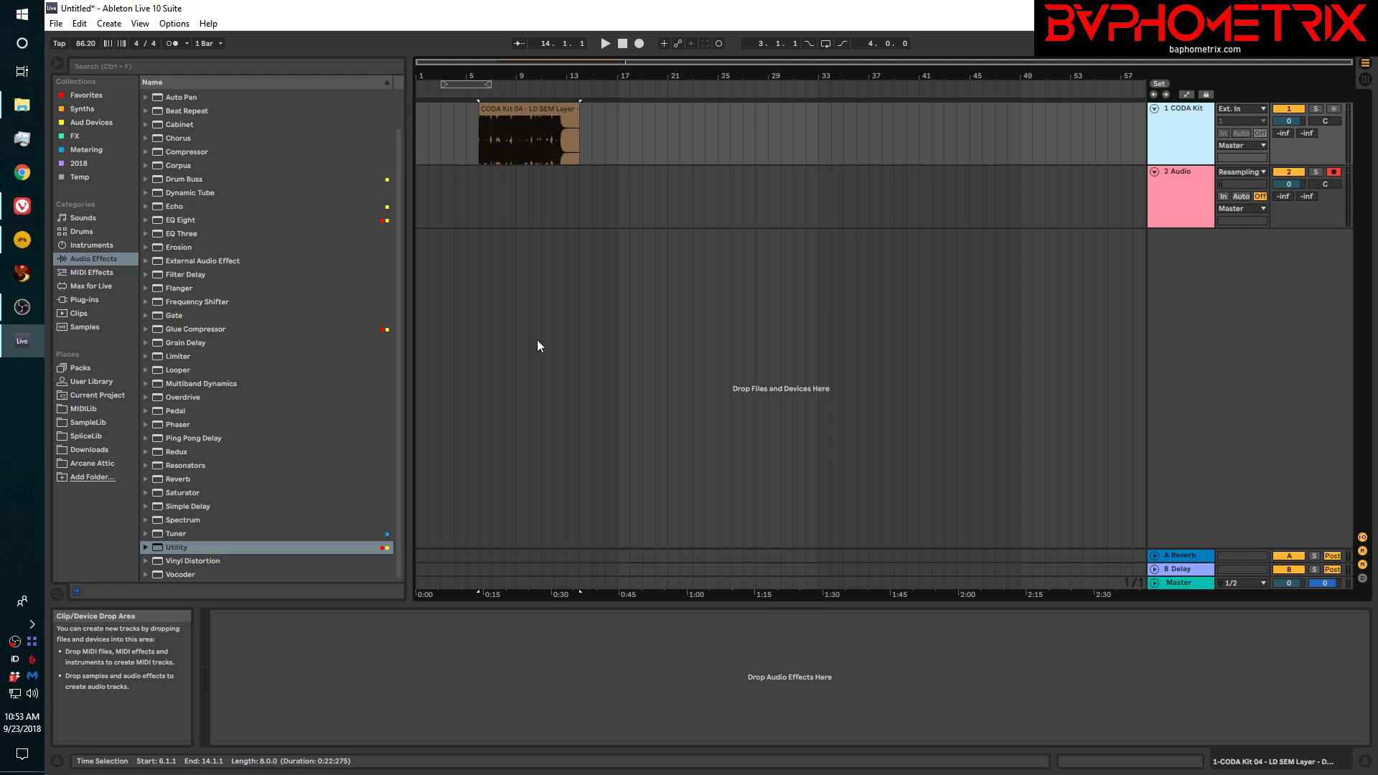
- Switch to Bitwig Studio, set the !Mixdown clip's bounce bit depth to 32-bit (floating-point), and cancel the bounce
click(22, 240)
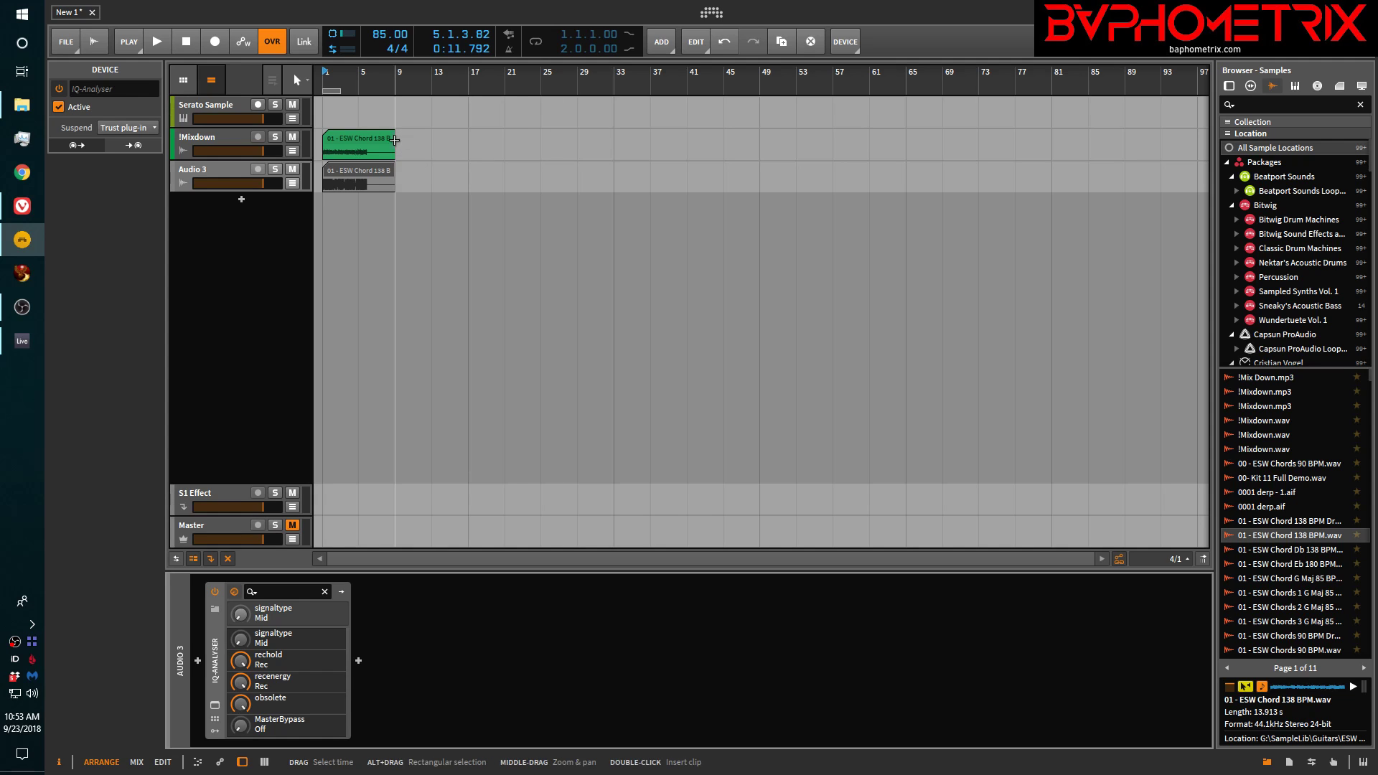
right_click(371, 145)
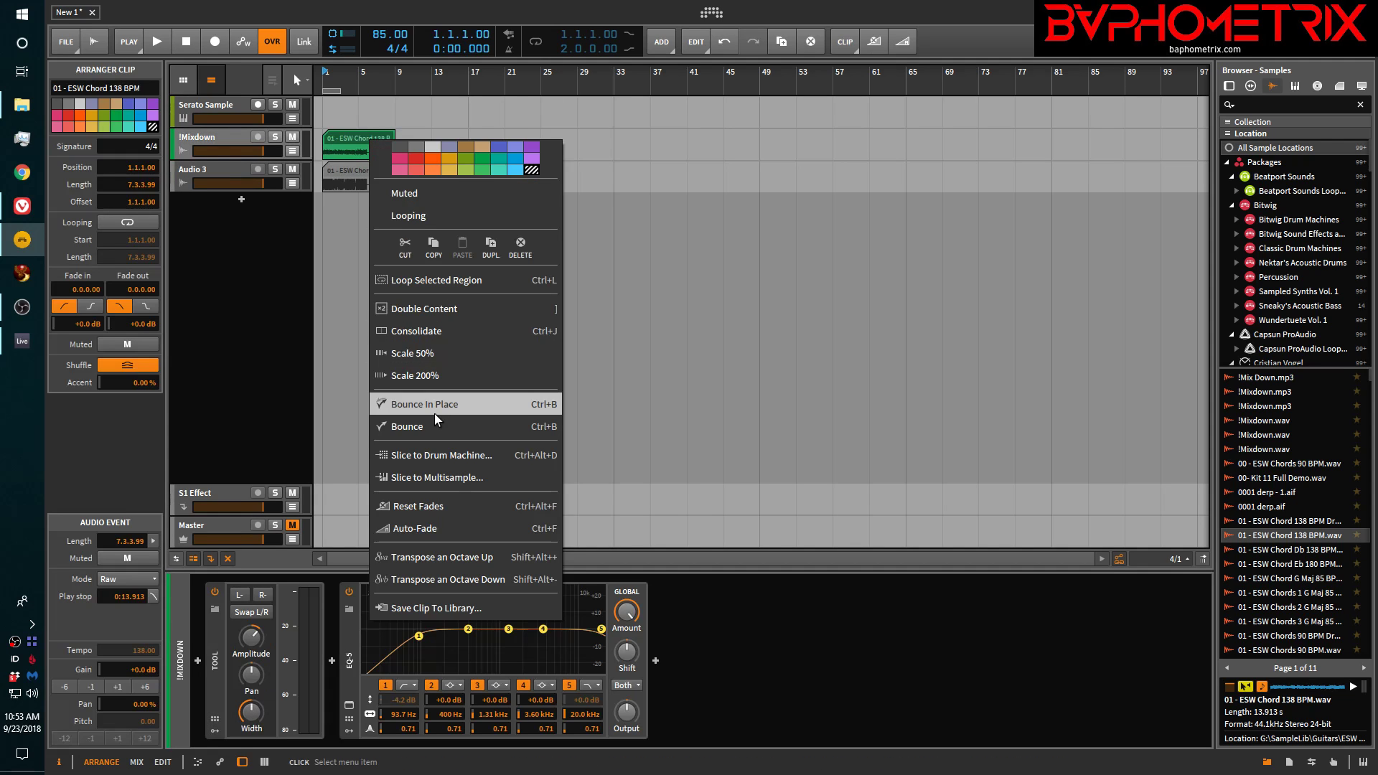
click(423, 433)
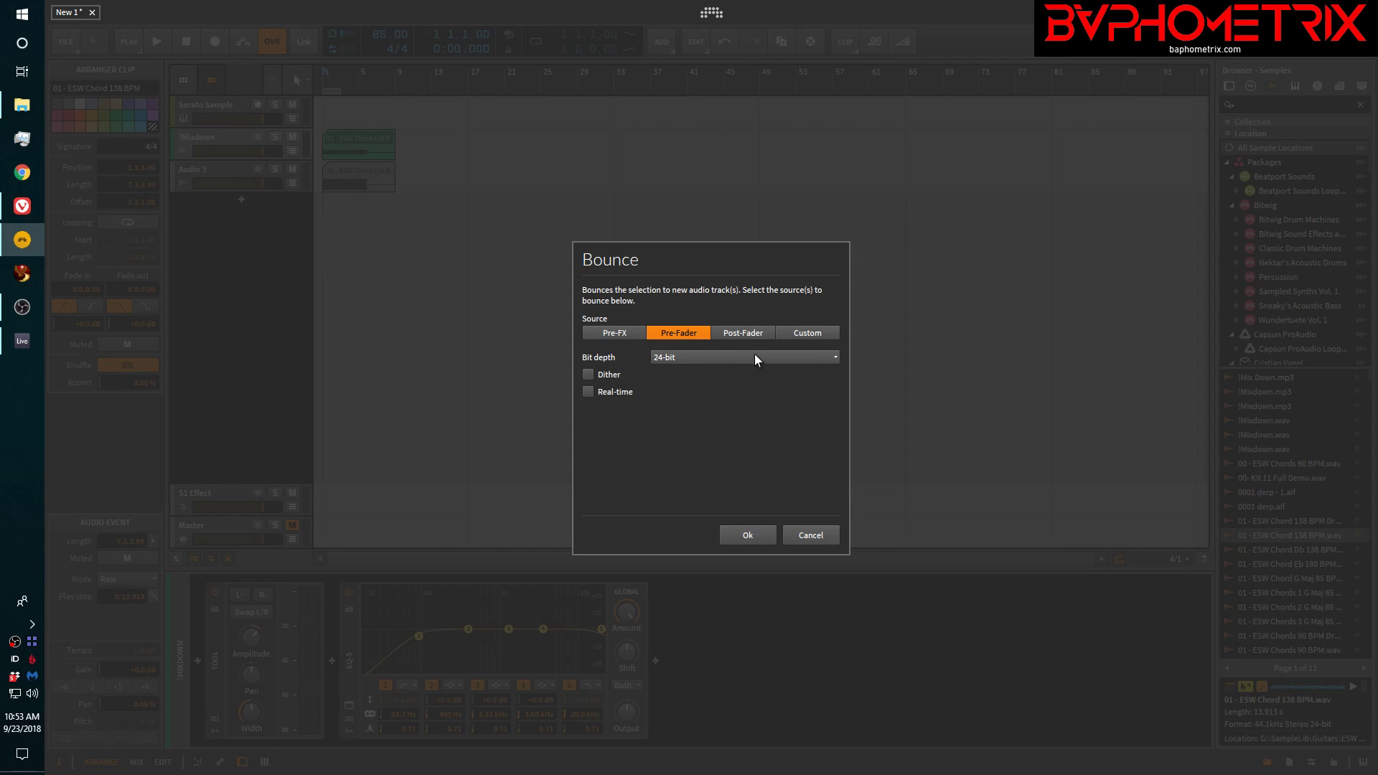
click(755, 354)
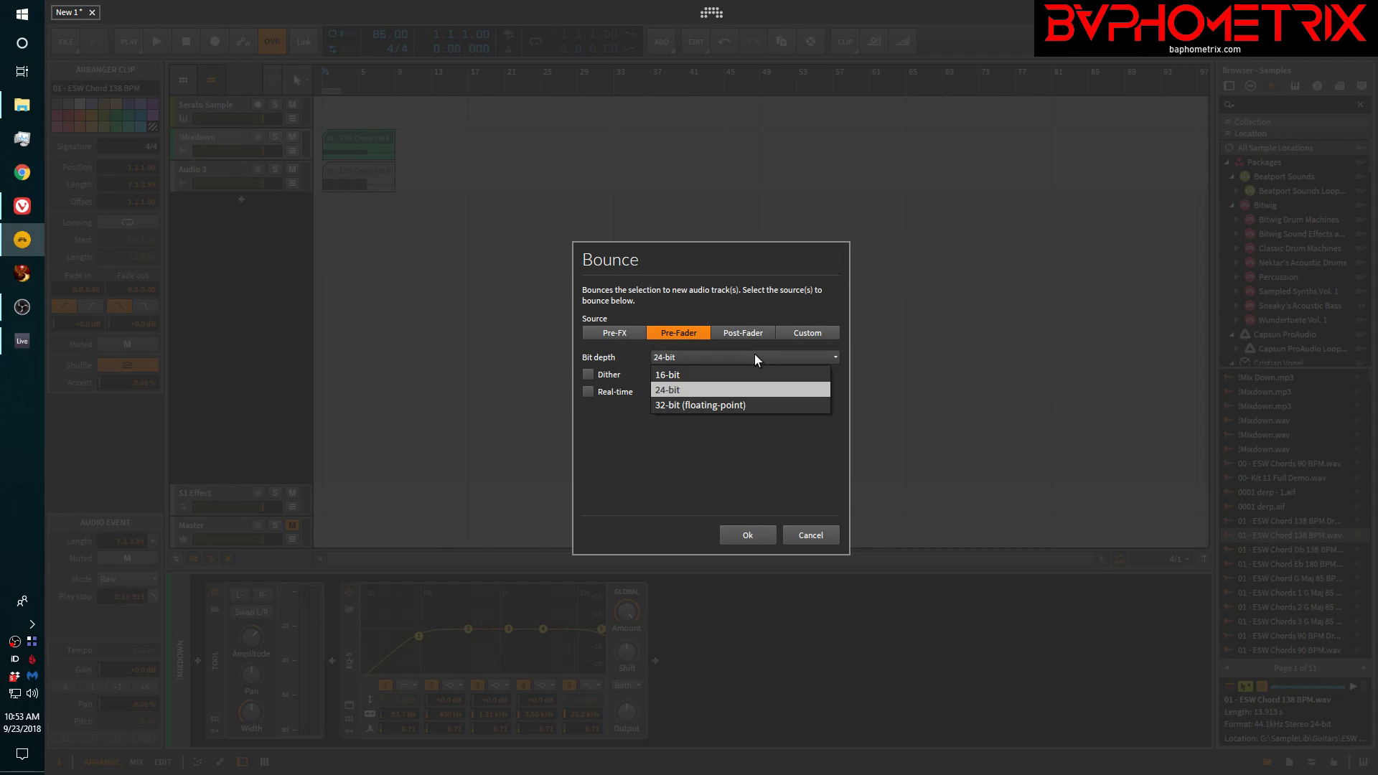
click(714, 389)
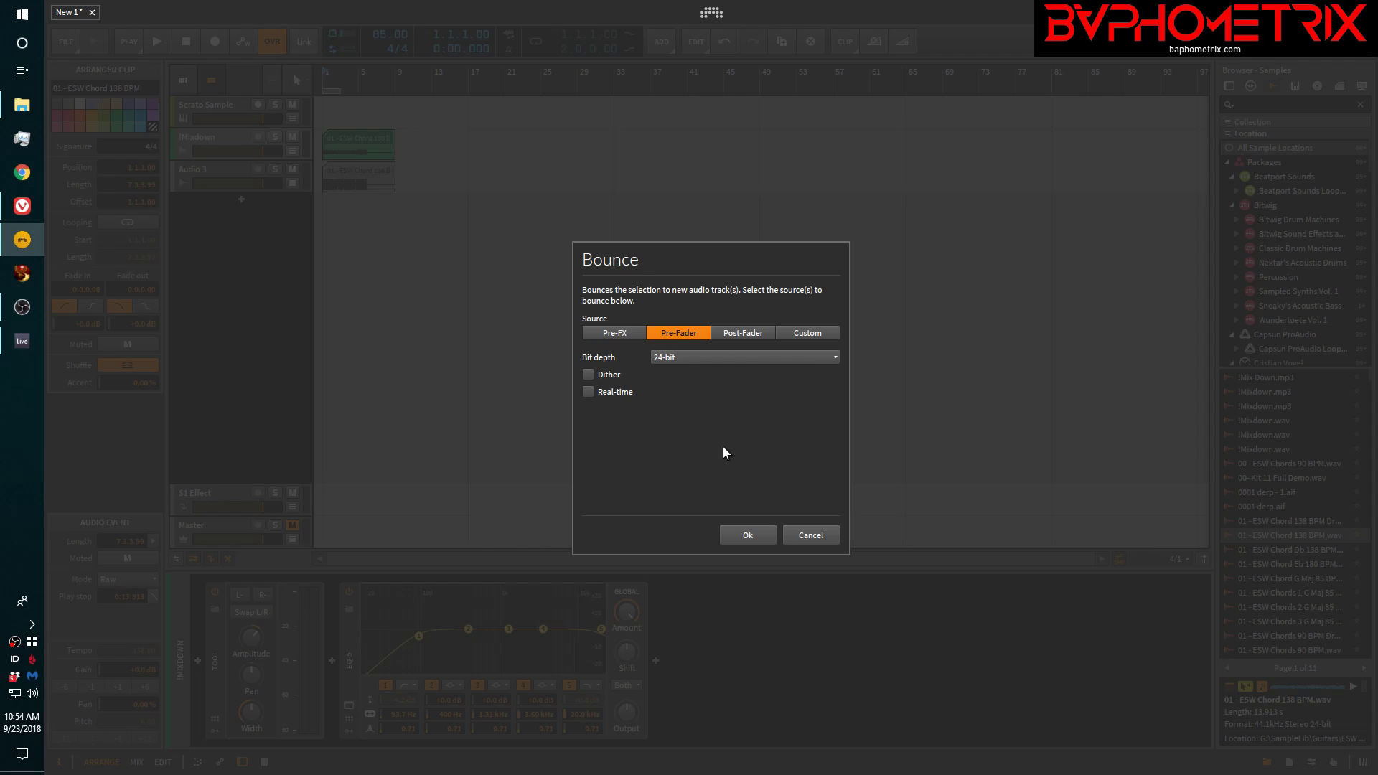
click(677, 359)
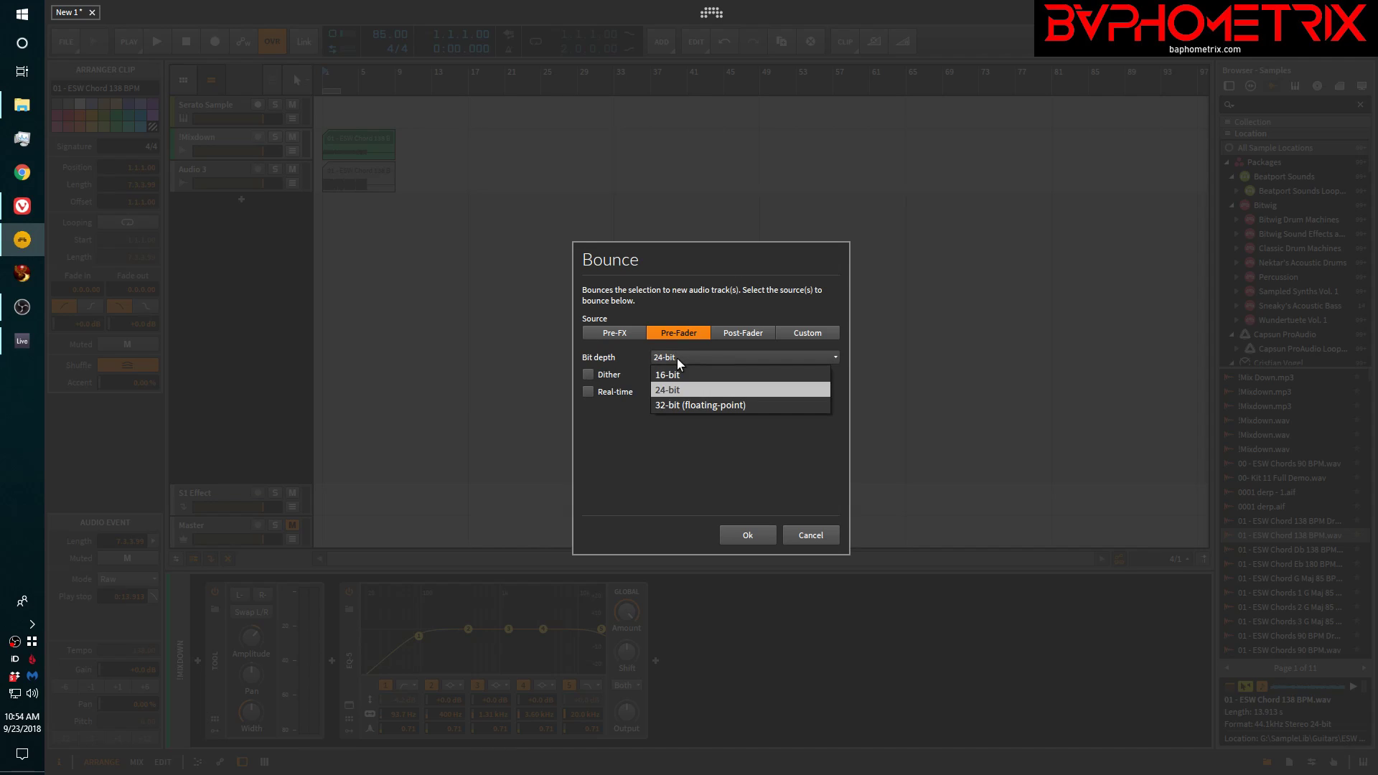
click(708, 405)
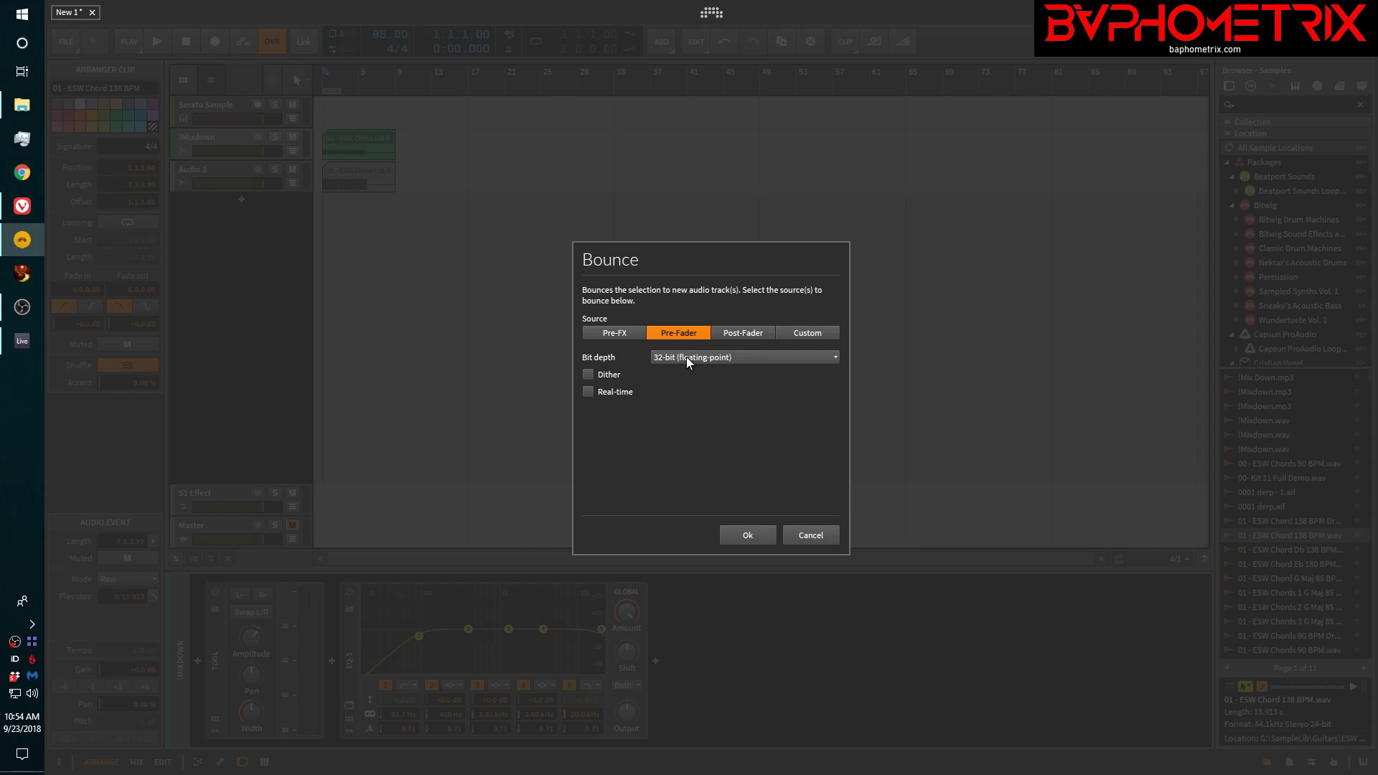
click(803, 536)
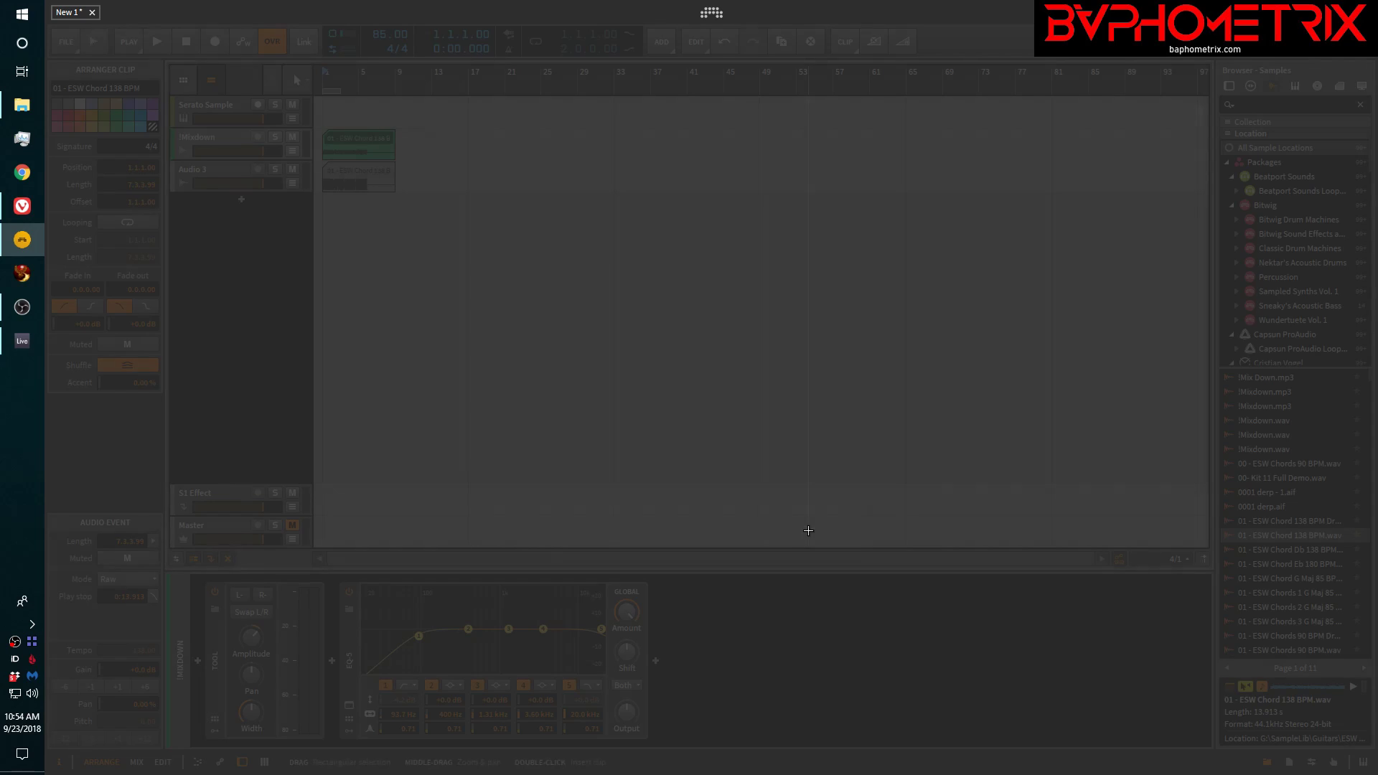
- Choose 32-bit (floating-point) as the default bounce bit depth in the Behavior settings
click(711, 13)
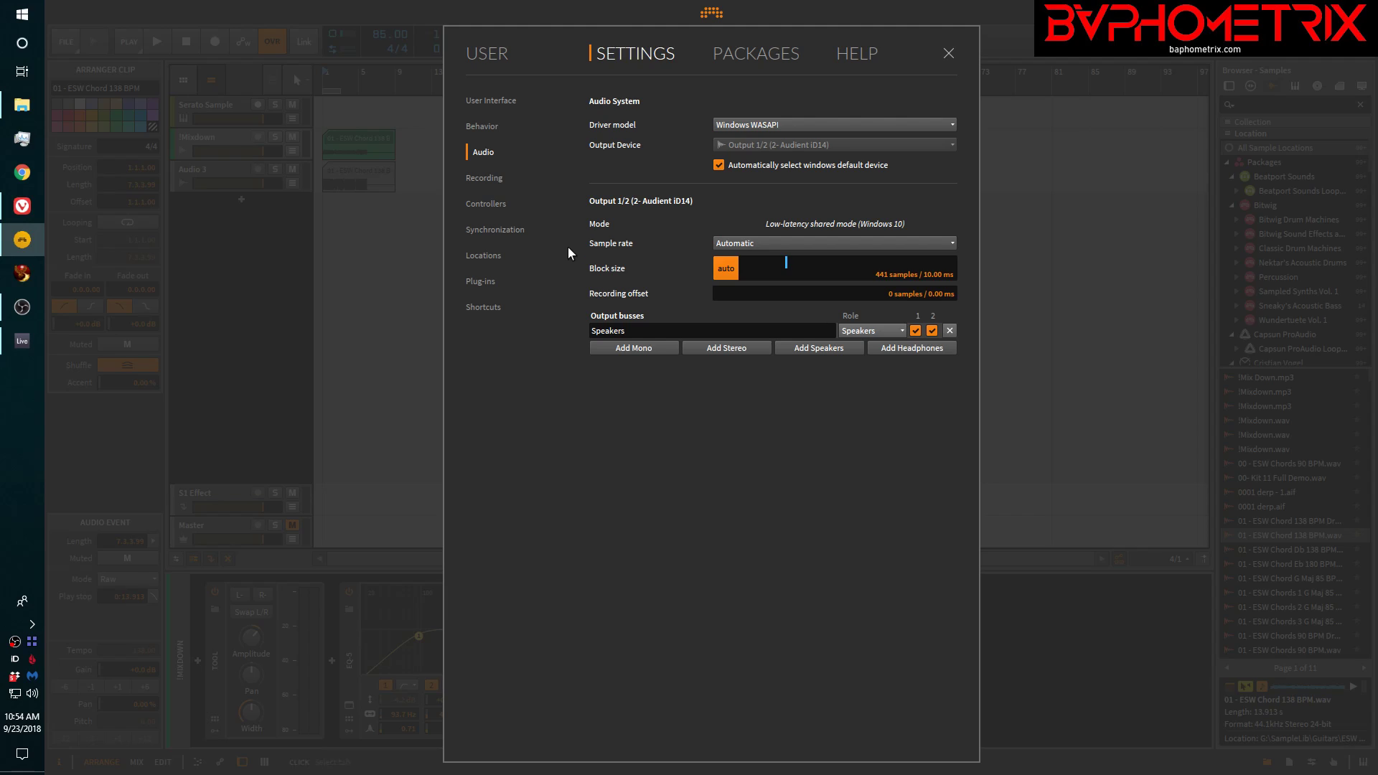
click(480, 127)
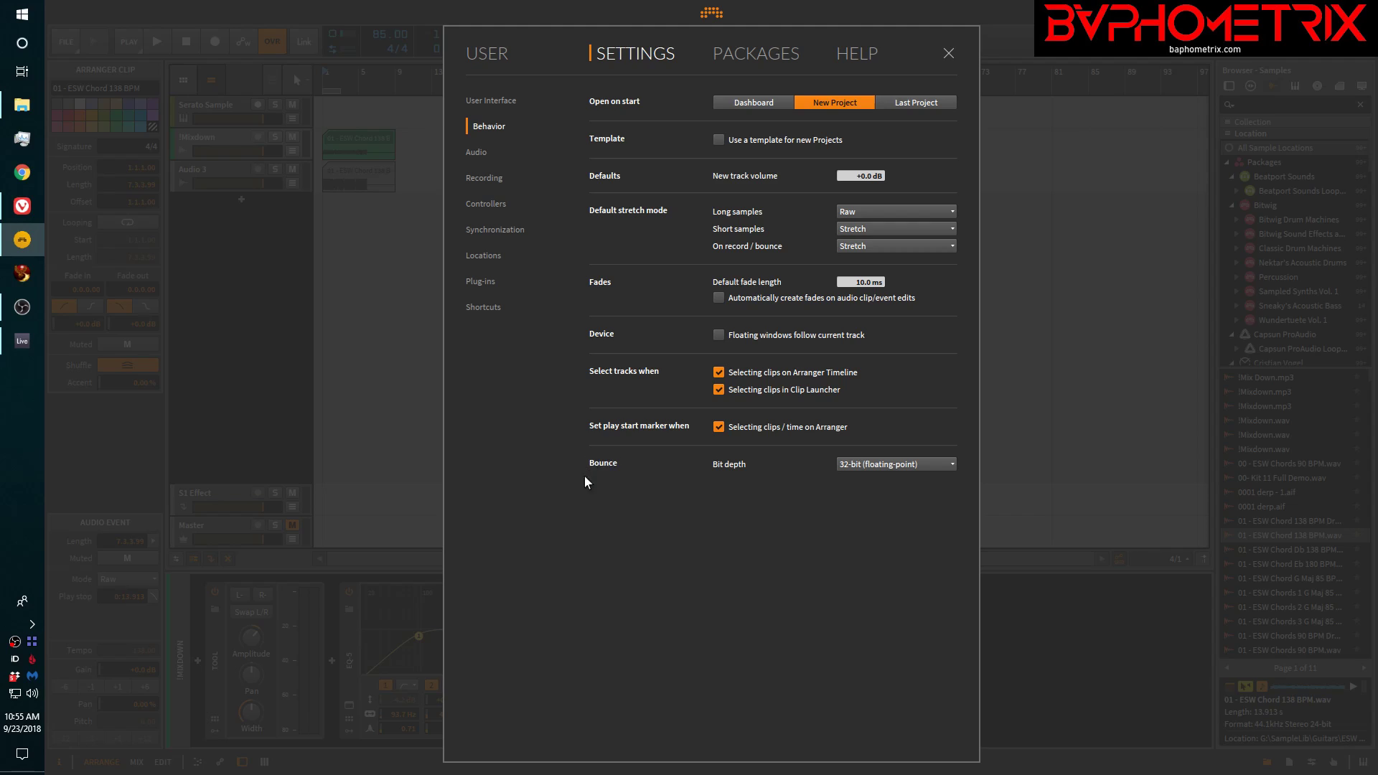
click(949, 464)
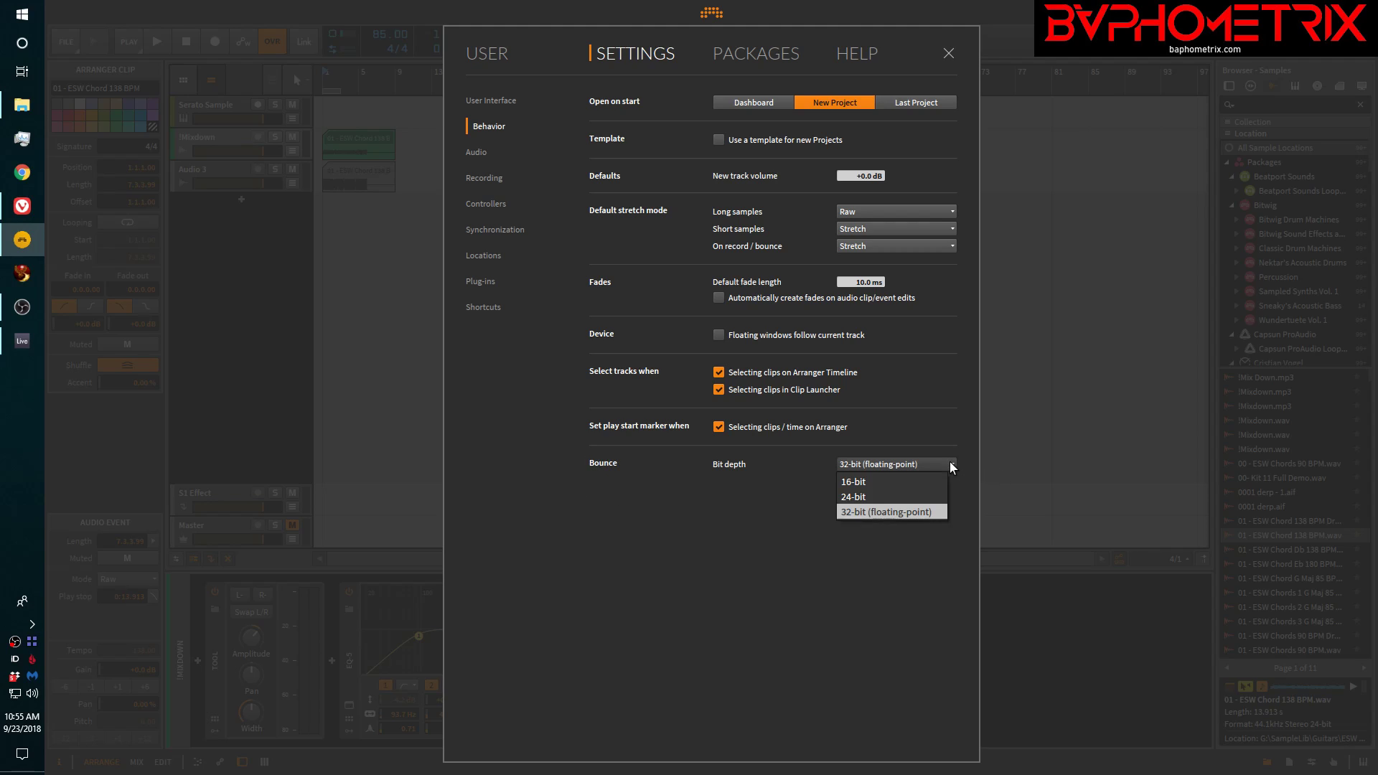
click(933, 511)
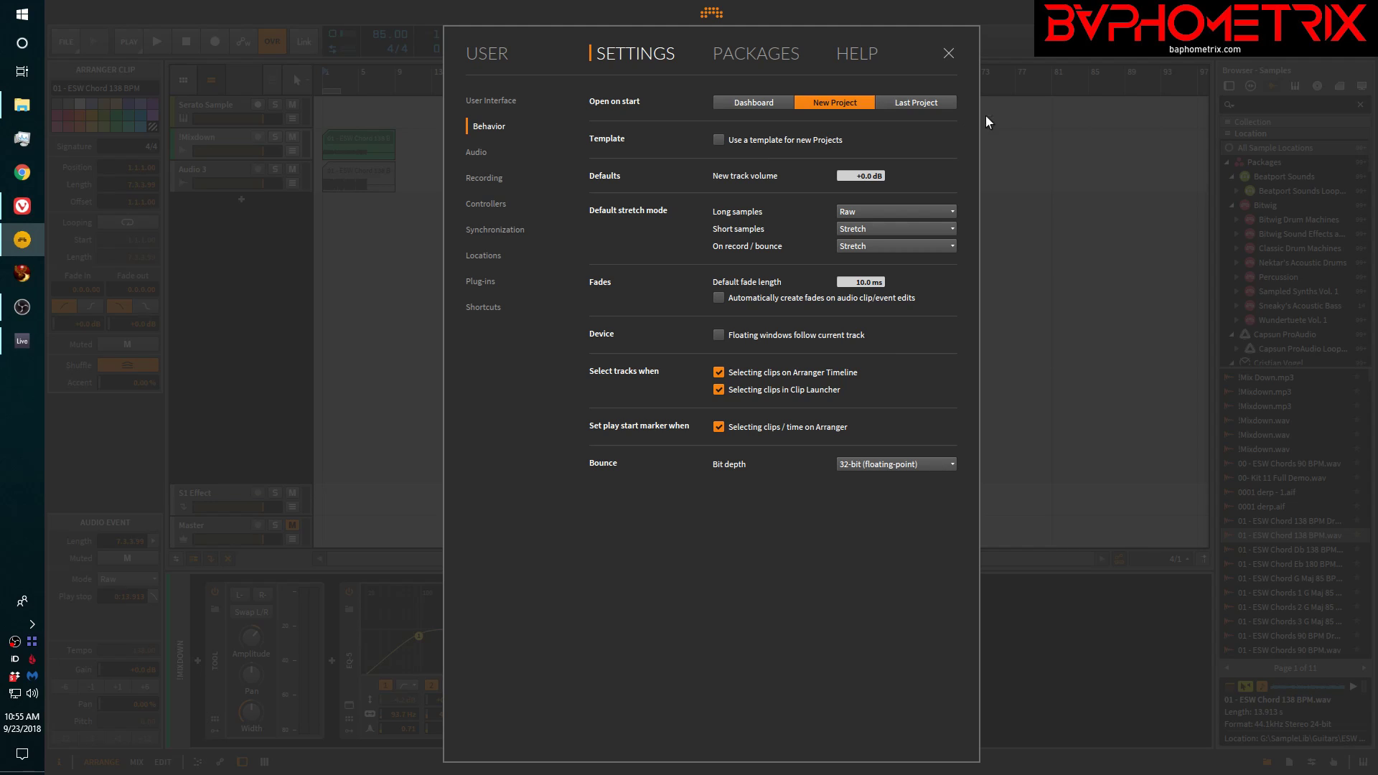
click(948, 54)
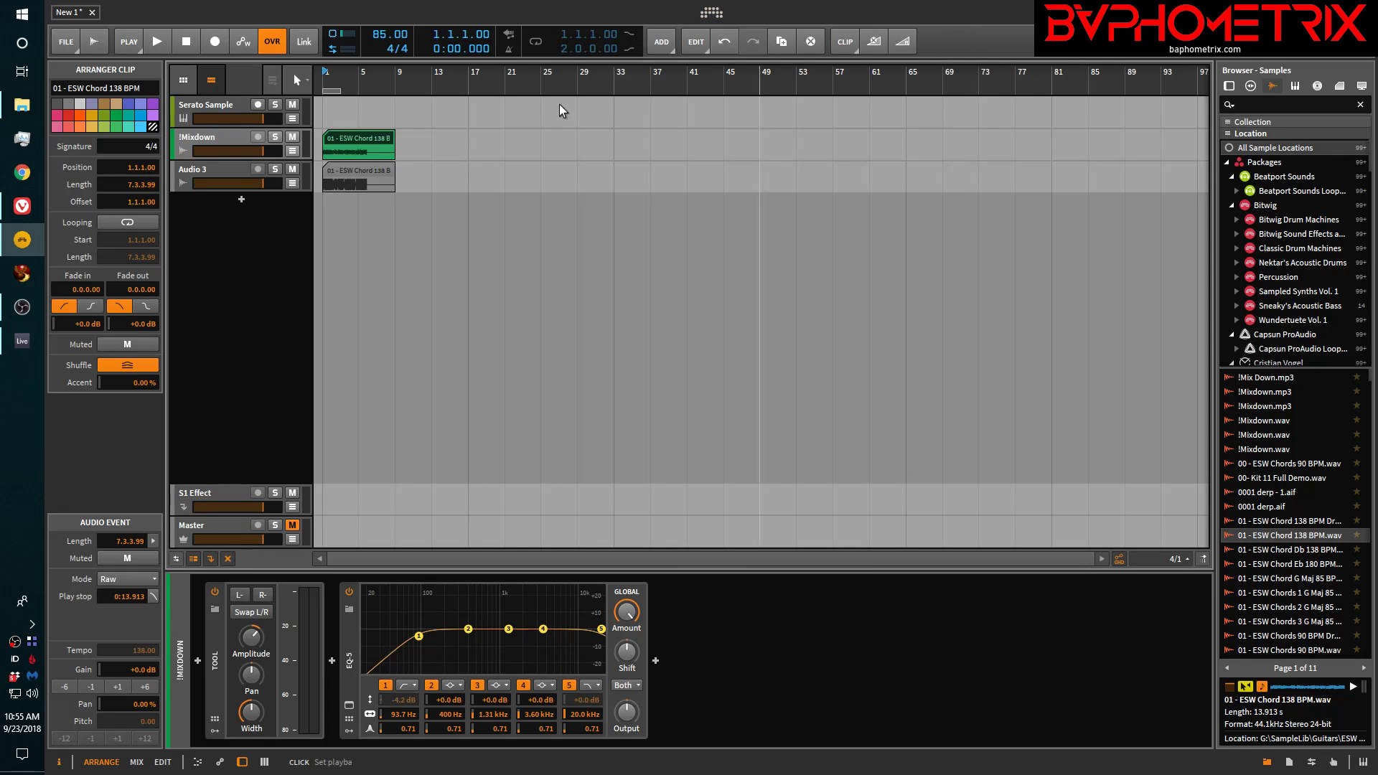
- Review the Bounce options for the !Mixdown clip and dismiss them without bouncing
right_click(356, 145)
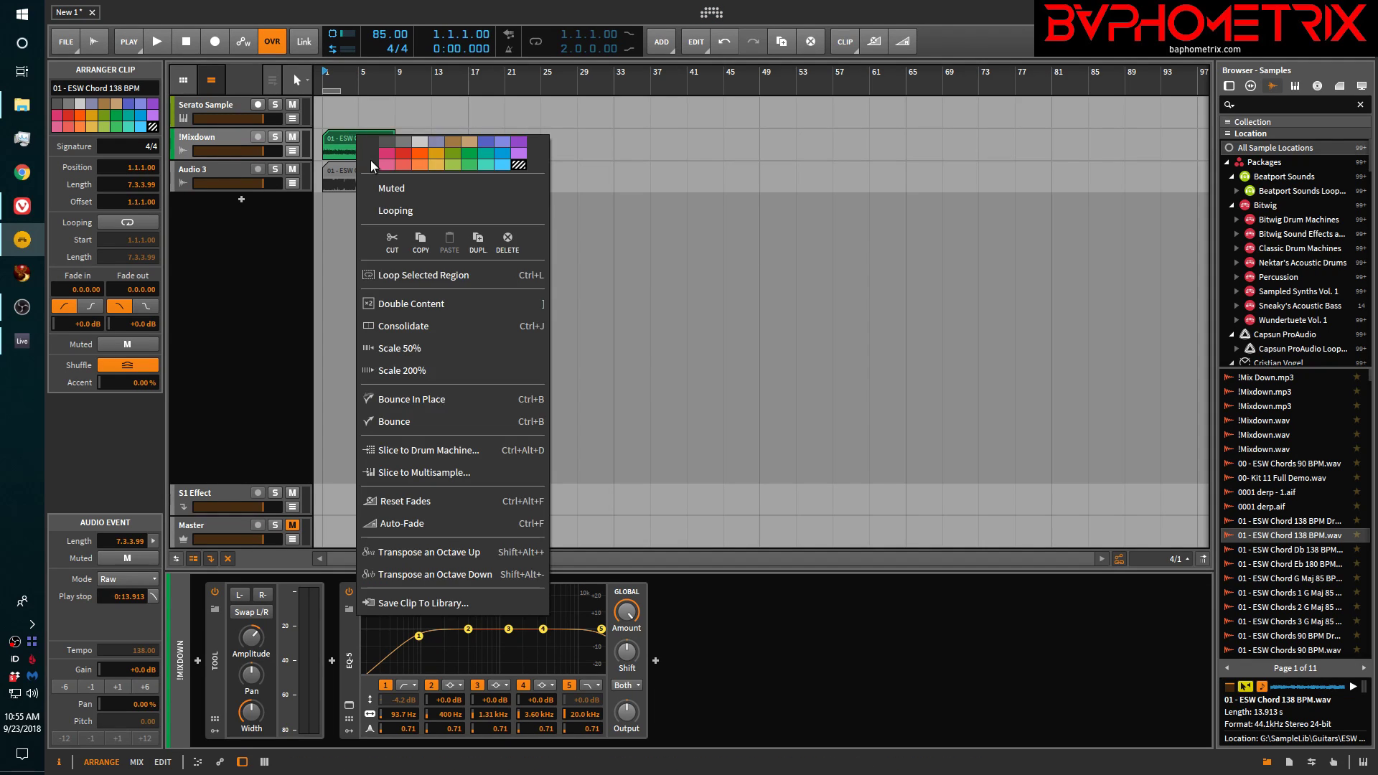
click(404, 423)
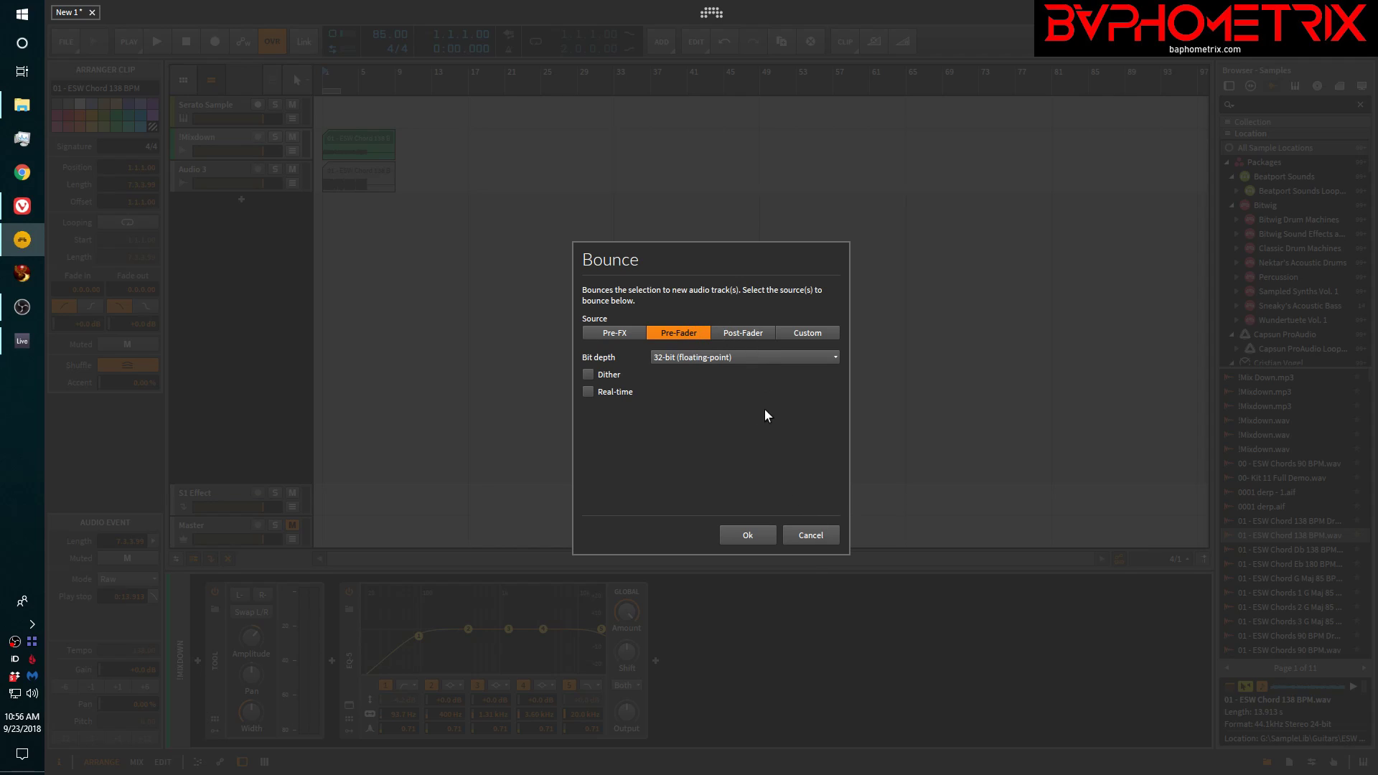
click(814, 535)
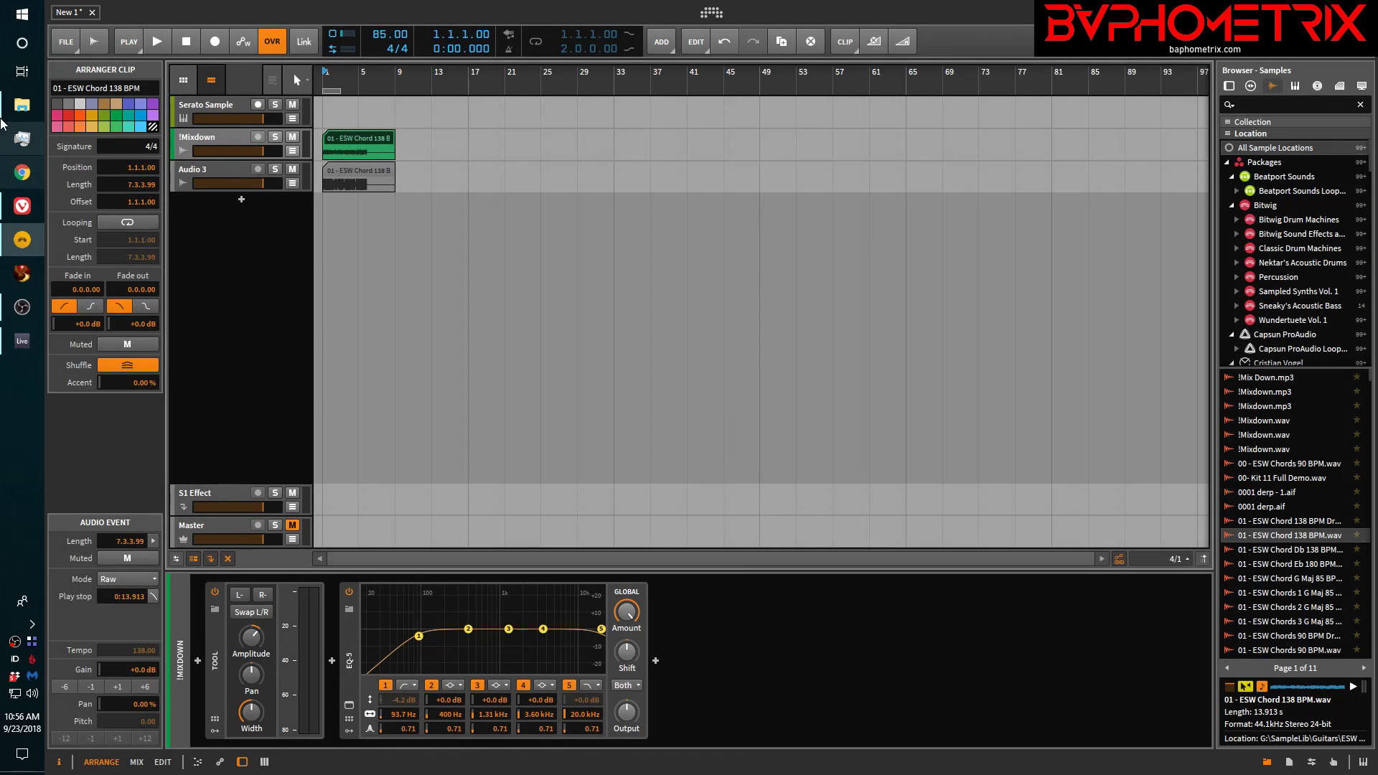
- Open the audio export settings and examine the bit depth choices and the Dither option
click(70, 41)
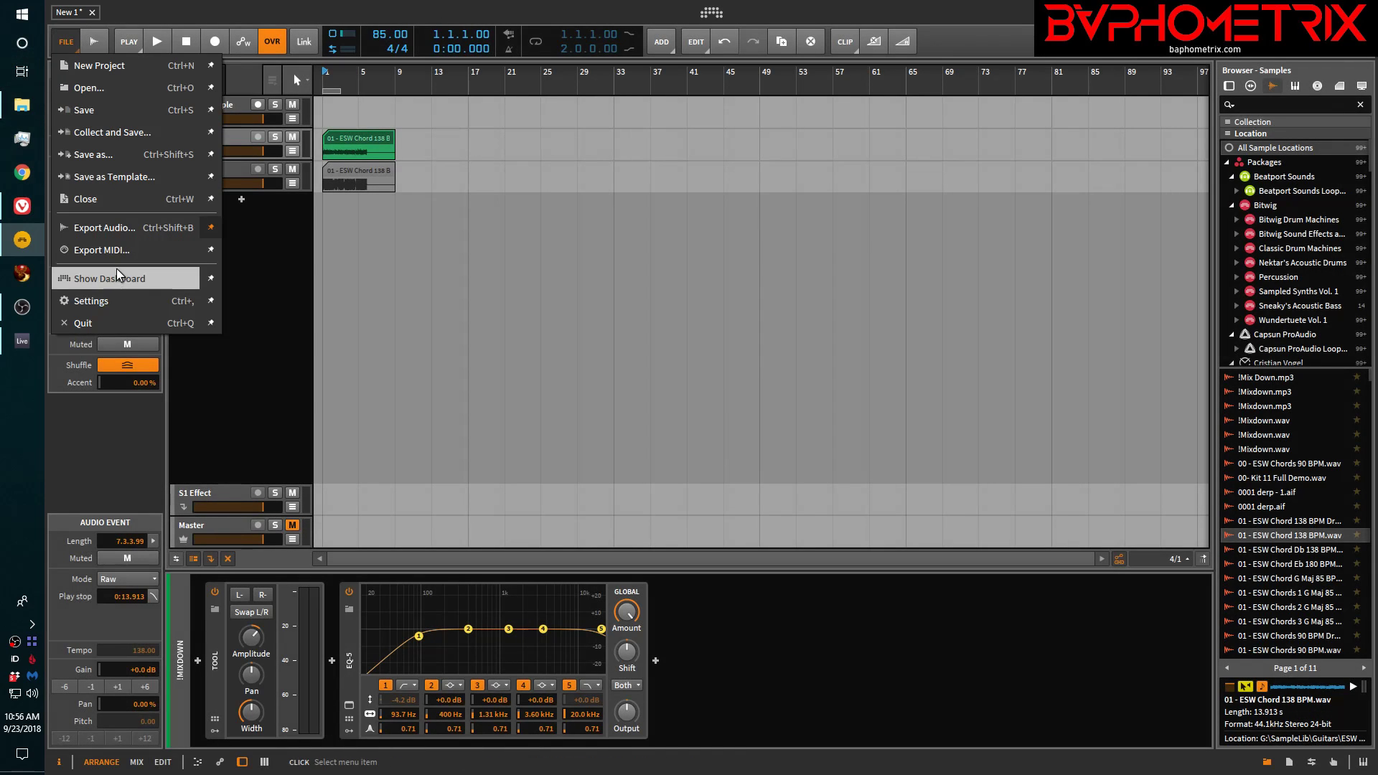
click(119, 229)
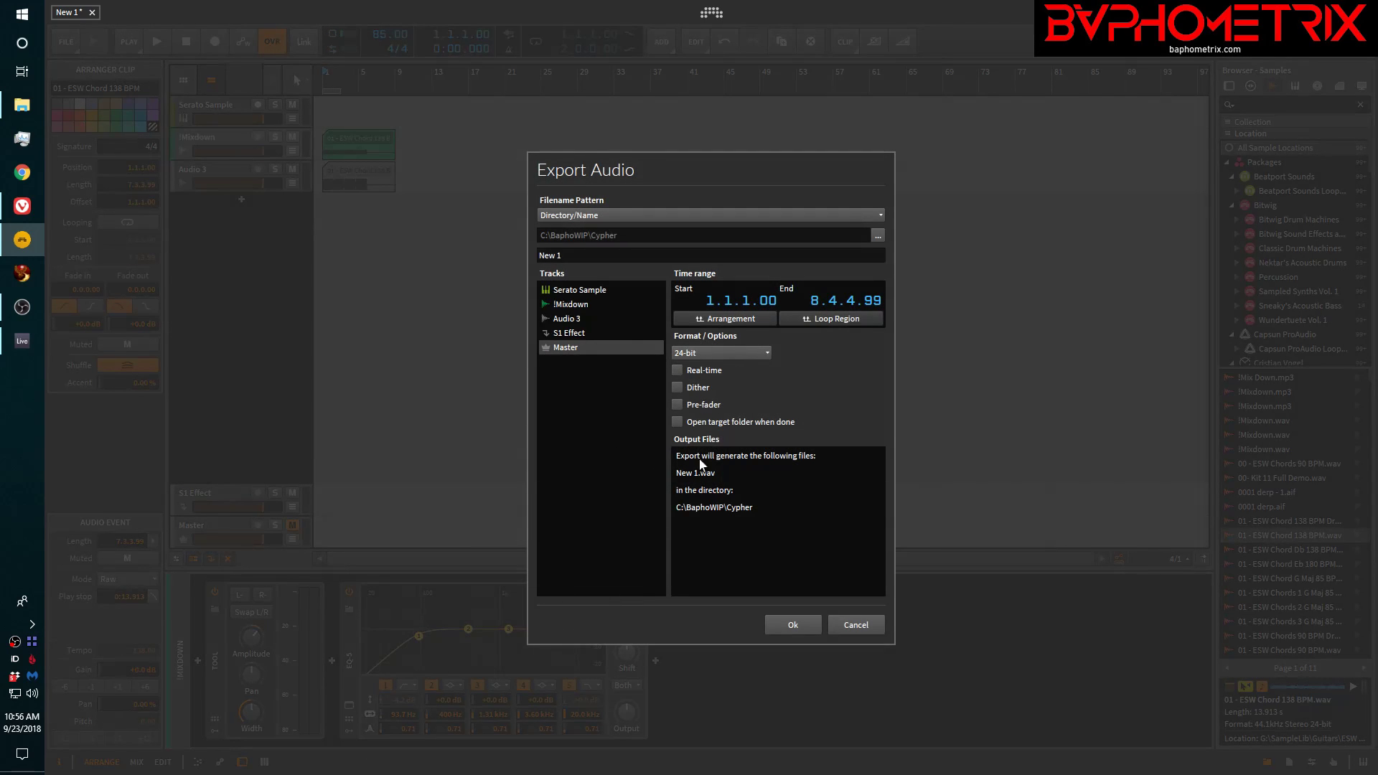
click(749, 353)
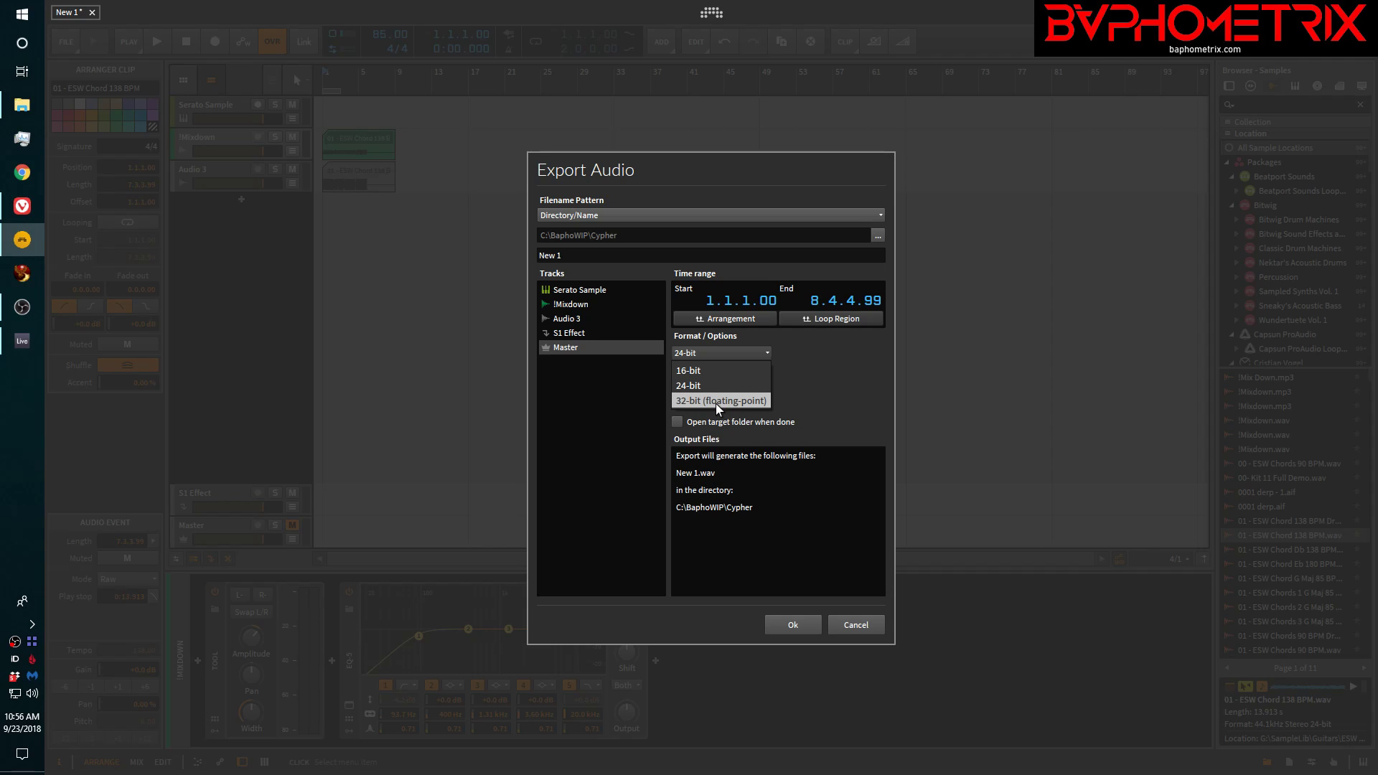
click(869, 372)
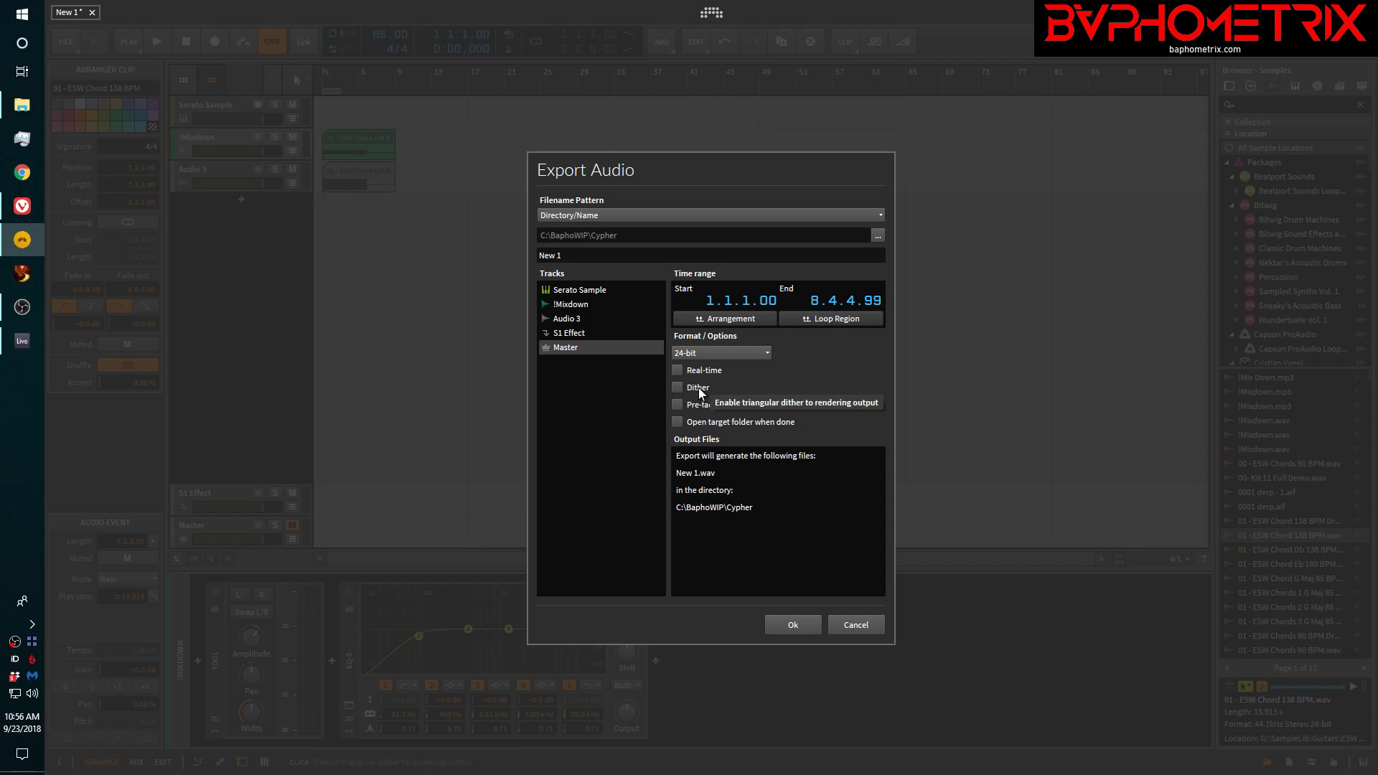
- Switch to the browser and read the Bitwig Studio User Guide's explanation of the export Dither option
click(22, 212)
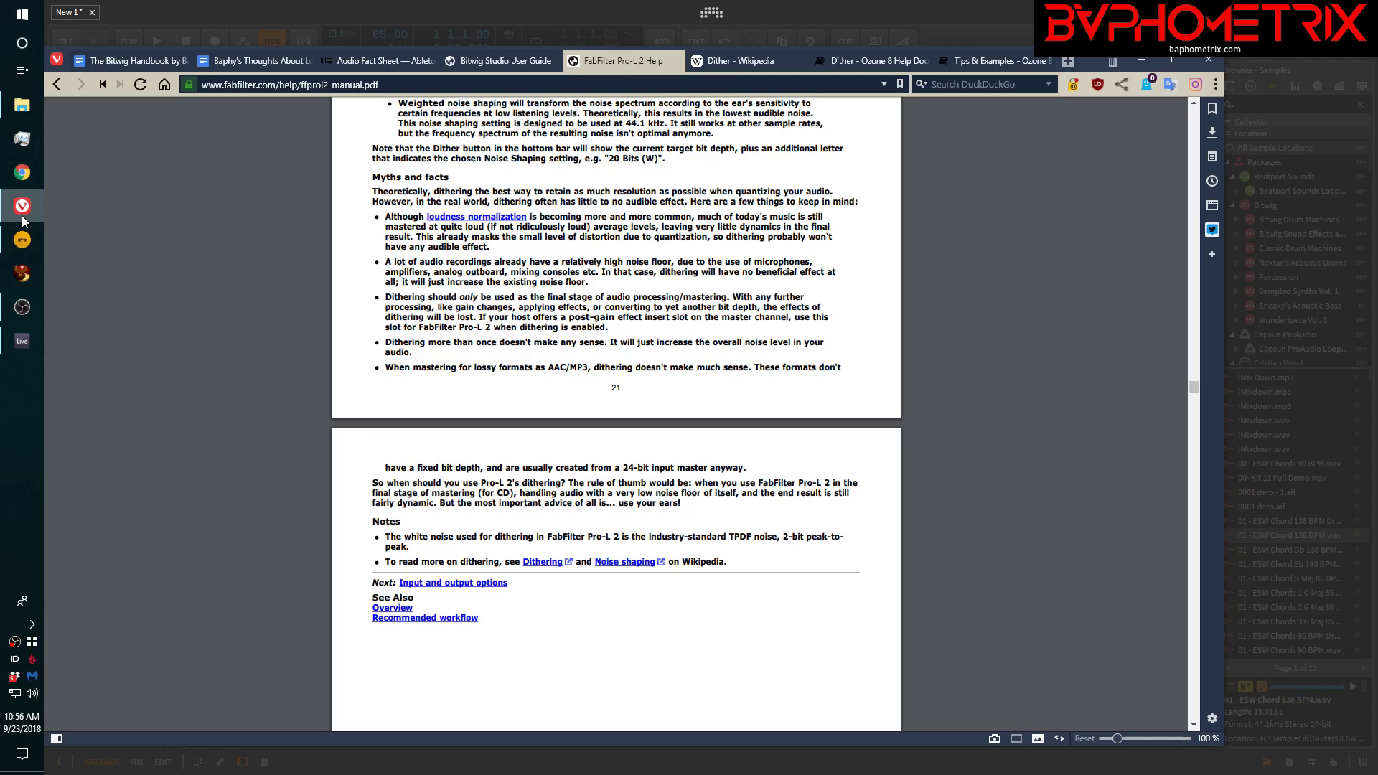
mouse_move(718, 71)
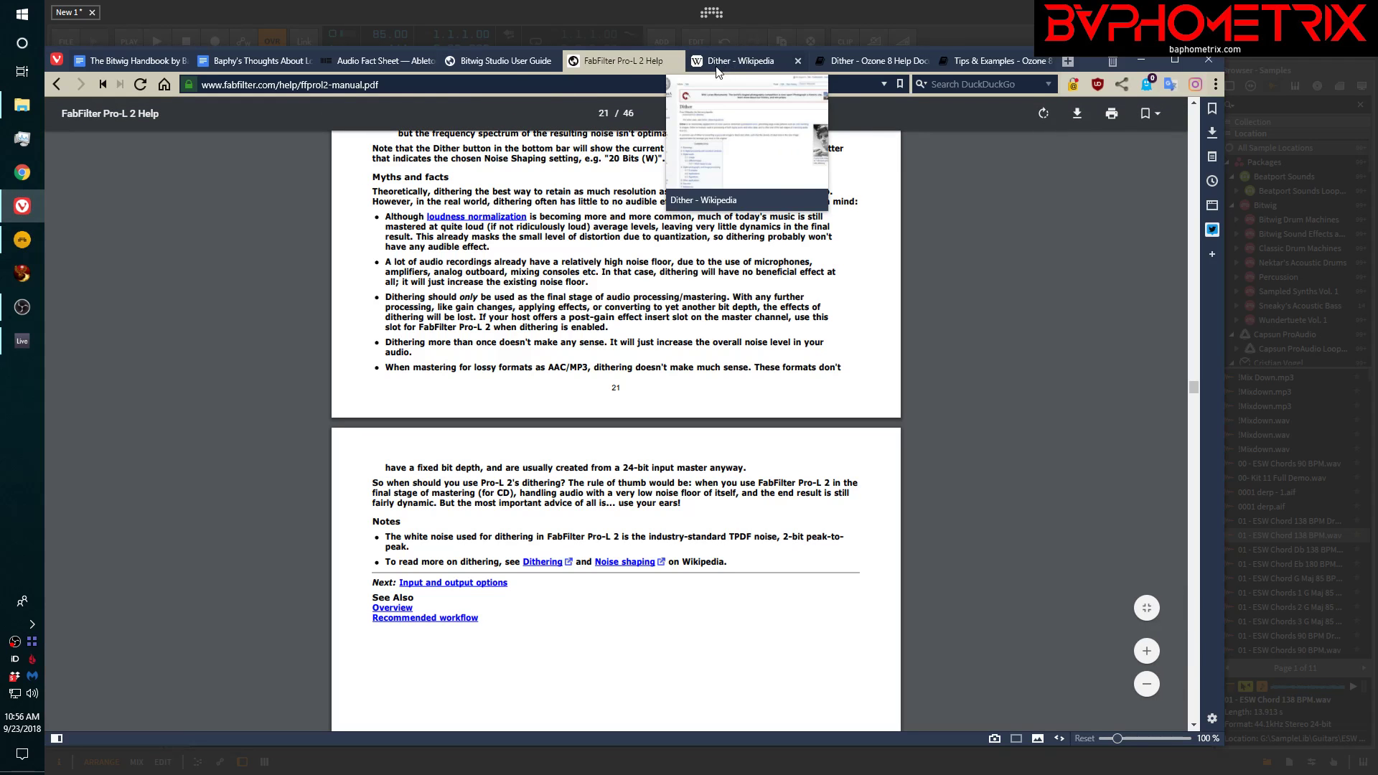
click(502, 61)
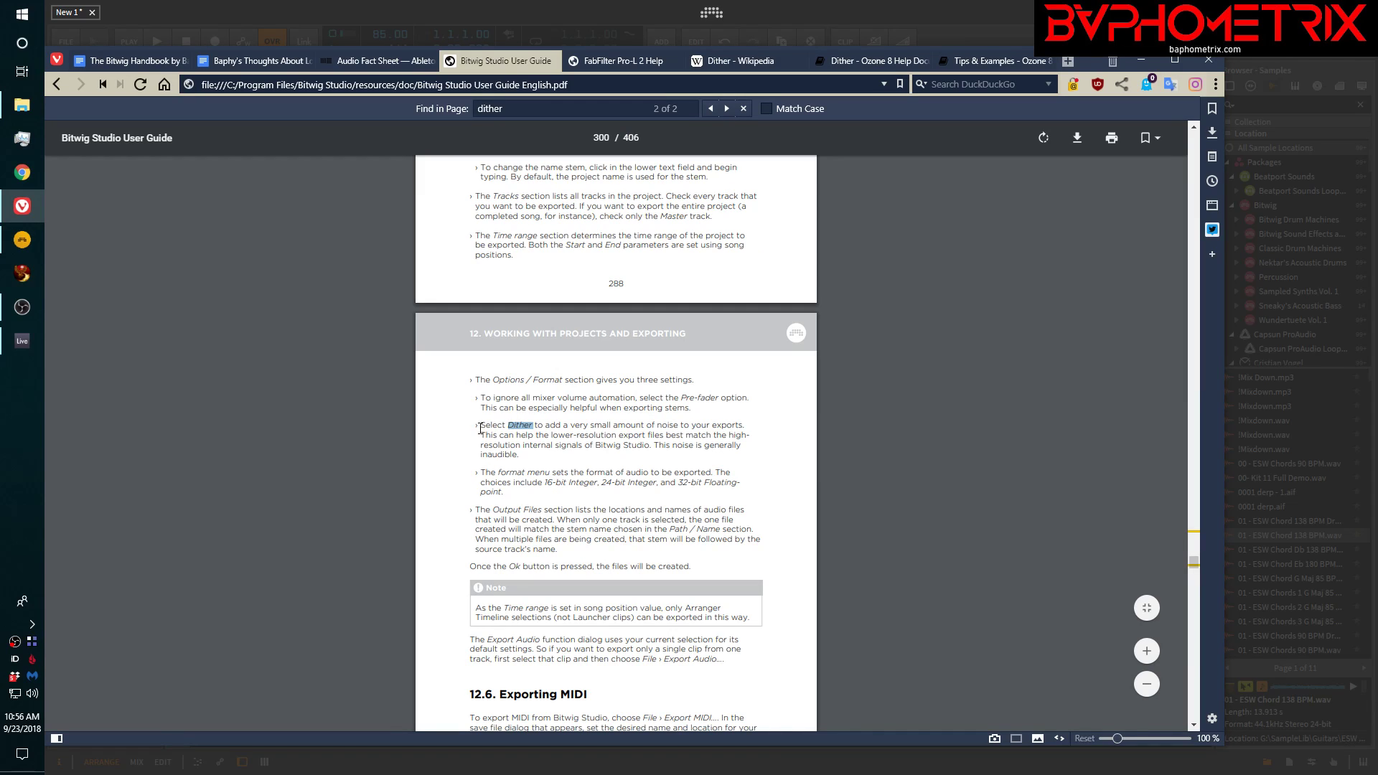
drag(480, 428, 518, 463)
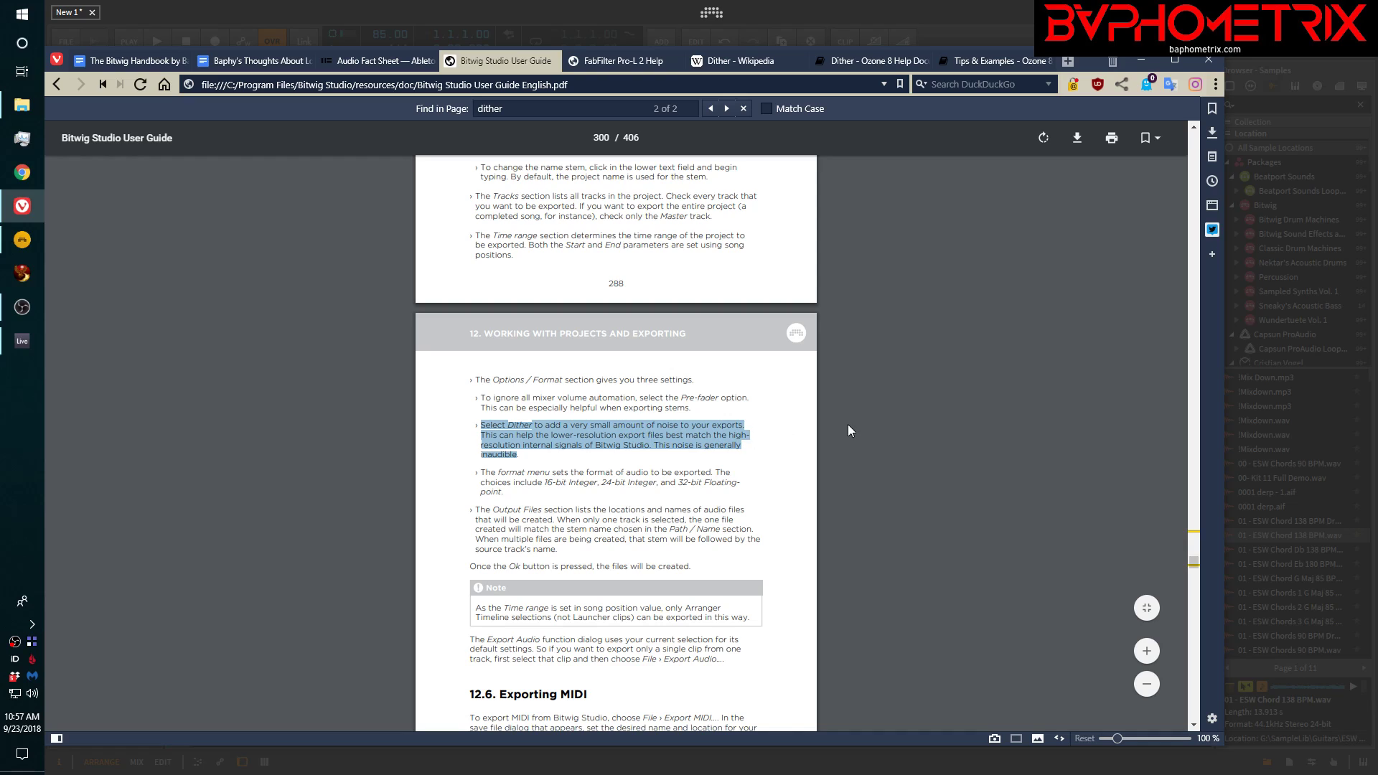
click(803, 432)
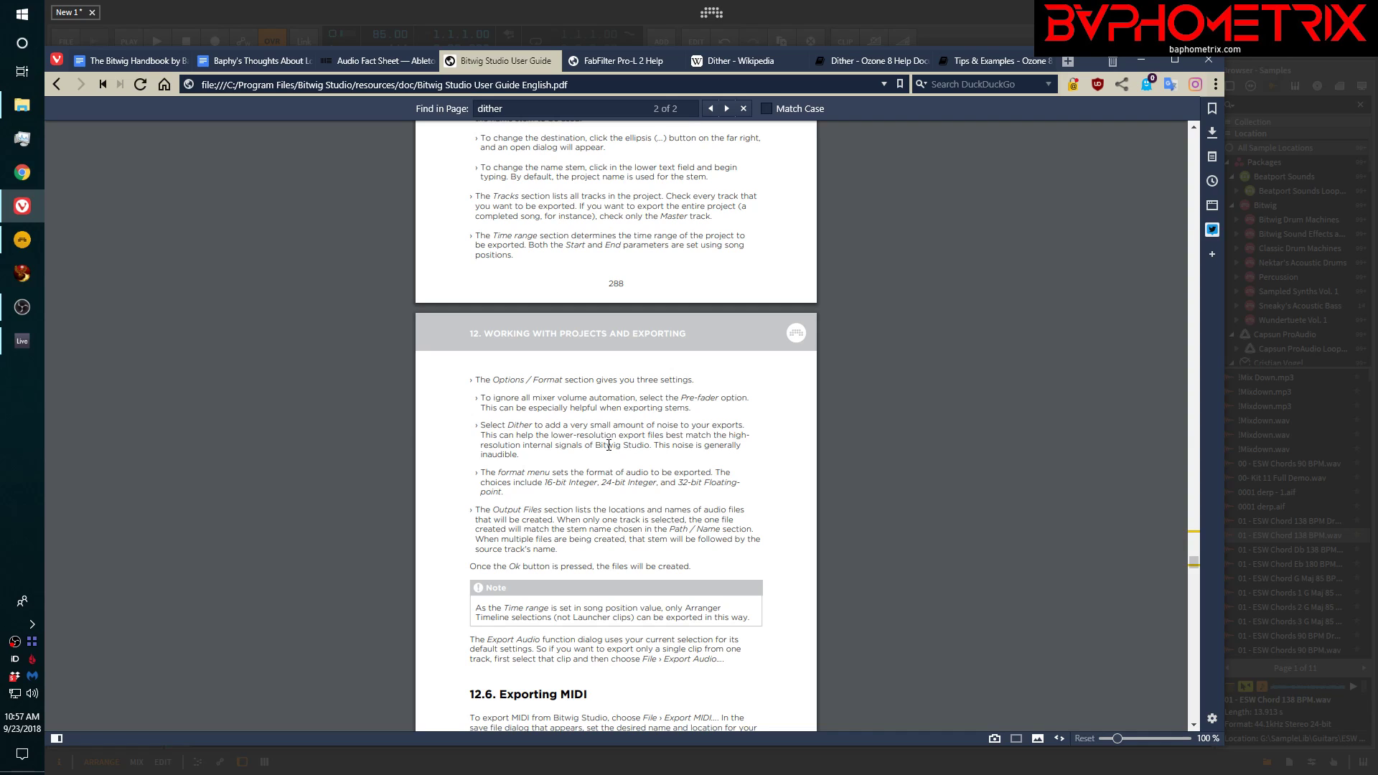
- Return to Bitwig Studio's audio export settings, enable Dither at 24-bit, and cancel the export
click(527, 11)
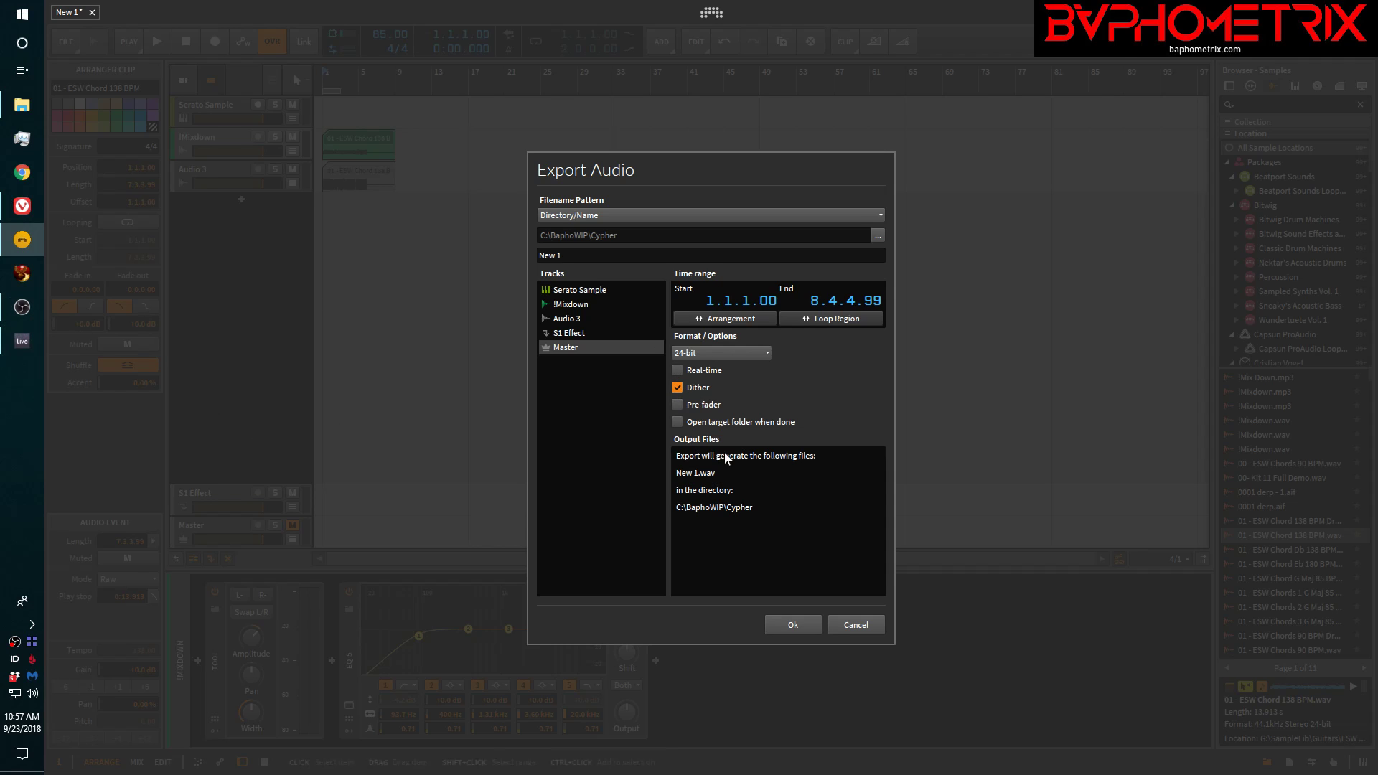
click(862, 626)
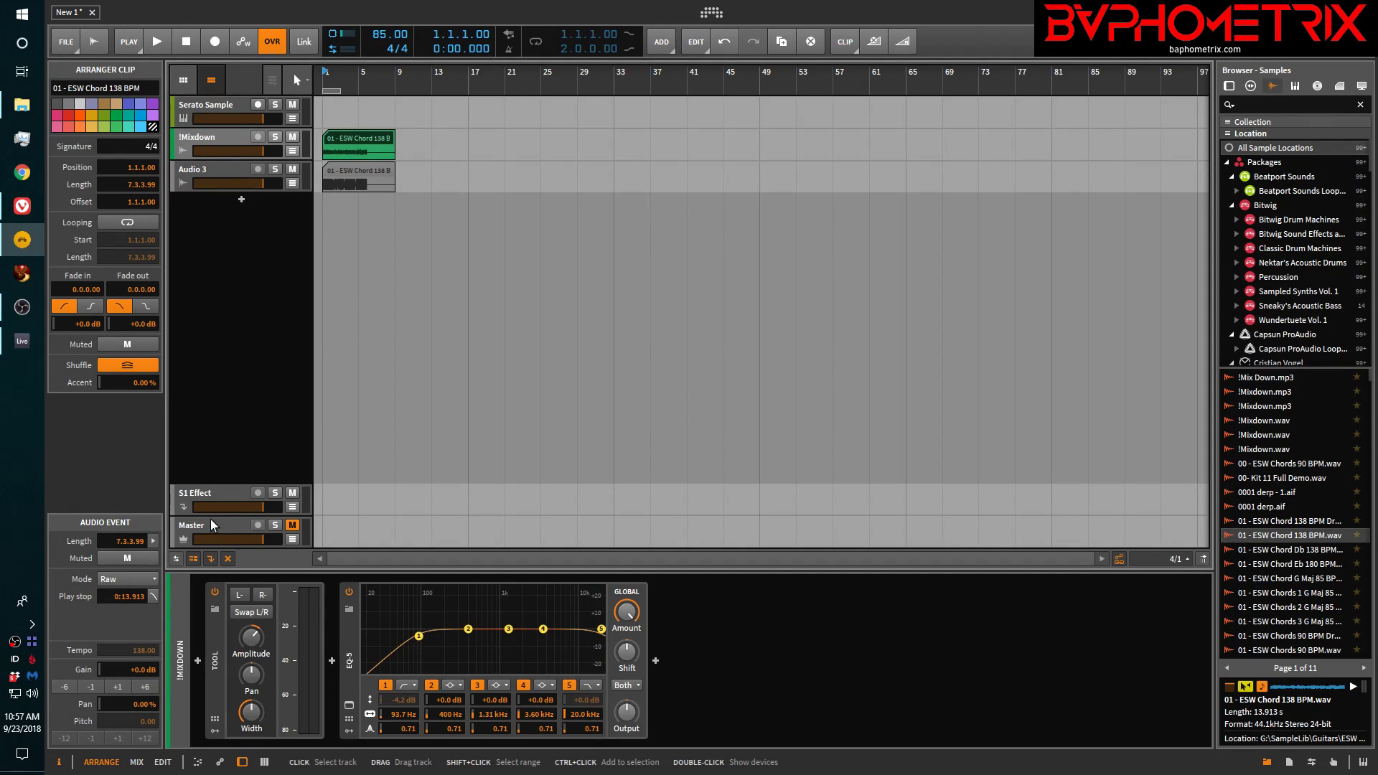
- Open the Master Dither plug-in on the Master track and compare target bit depths 16 and 24, leaving 24 selected
click(216, 137)
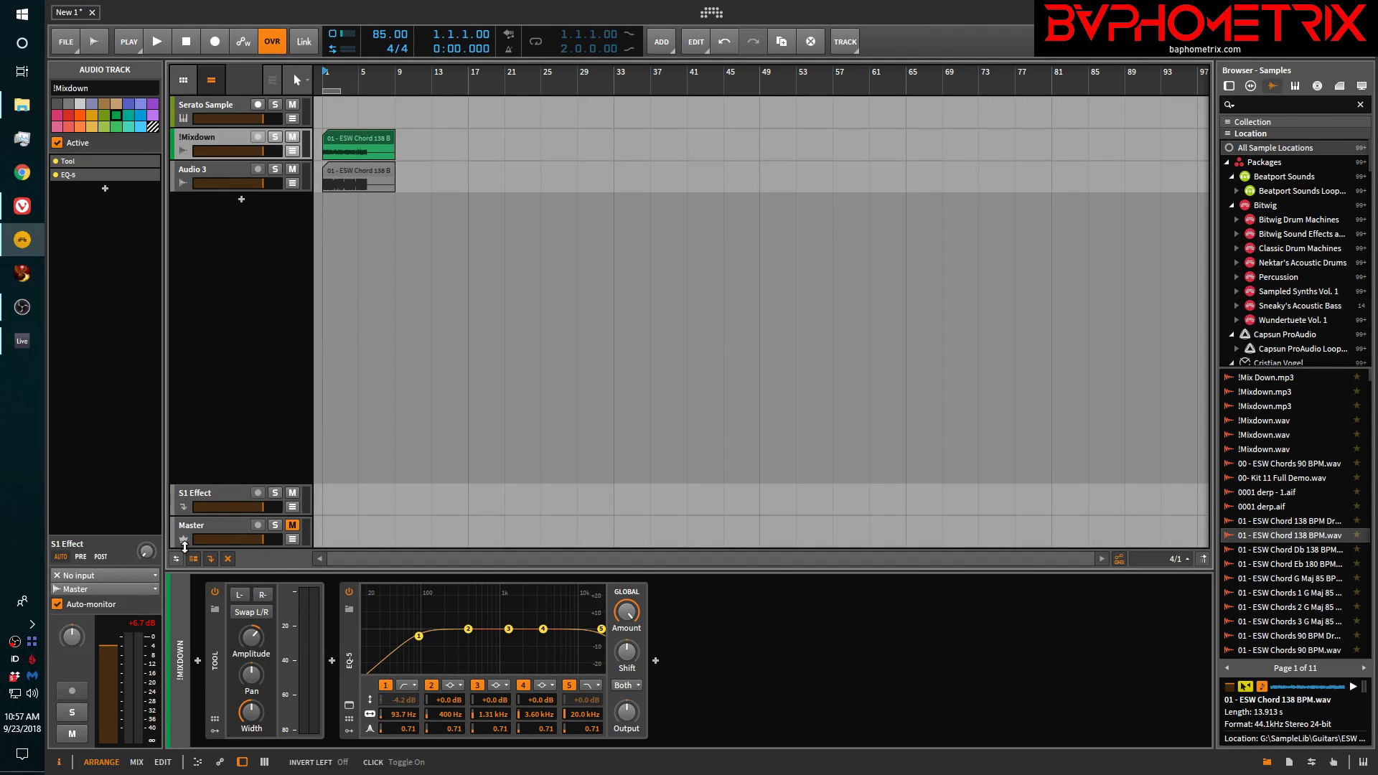
click(208, 532)
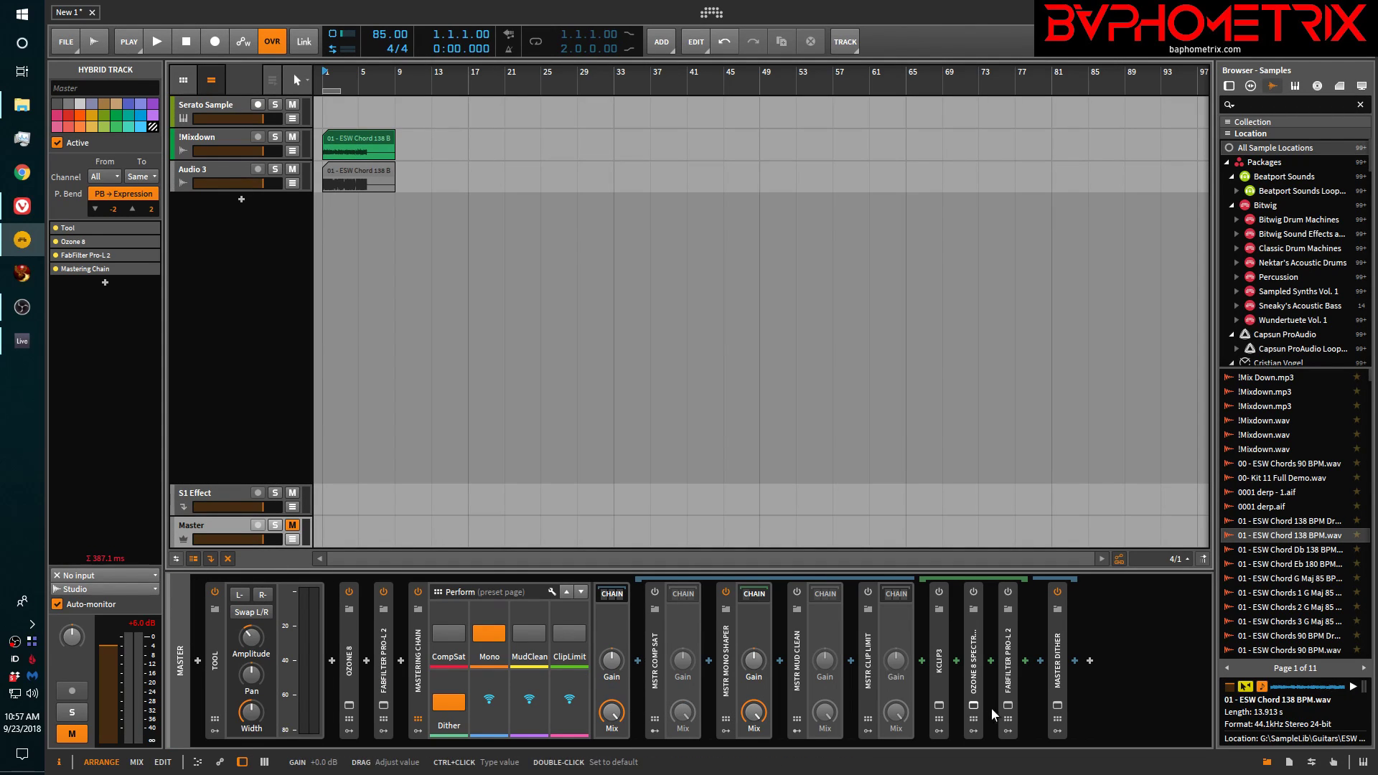
click(1057, 705)
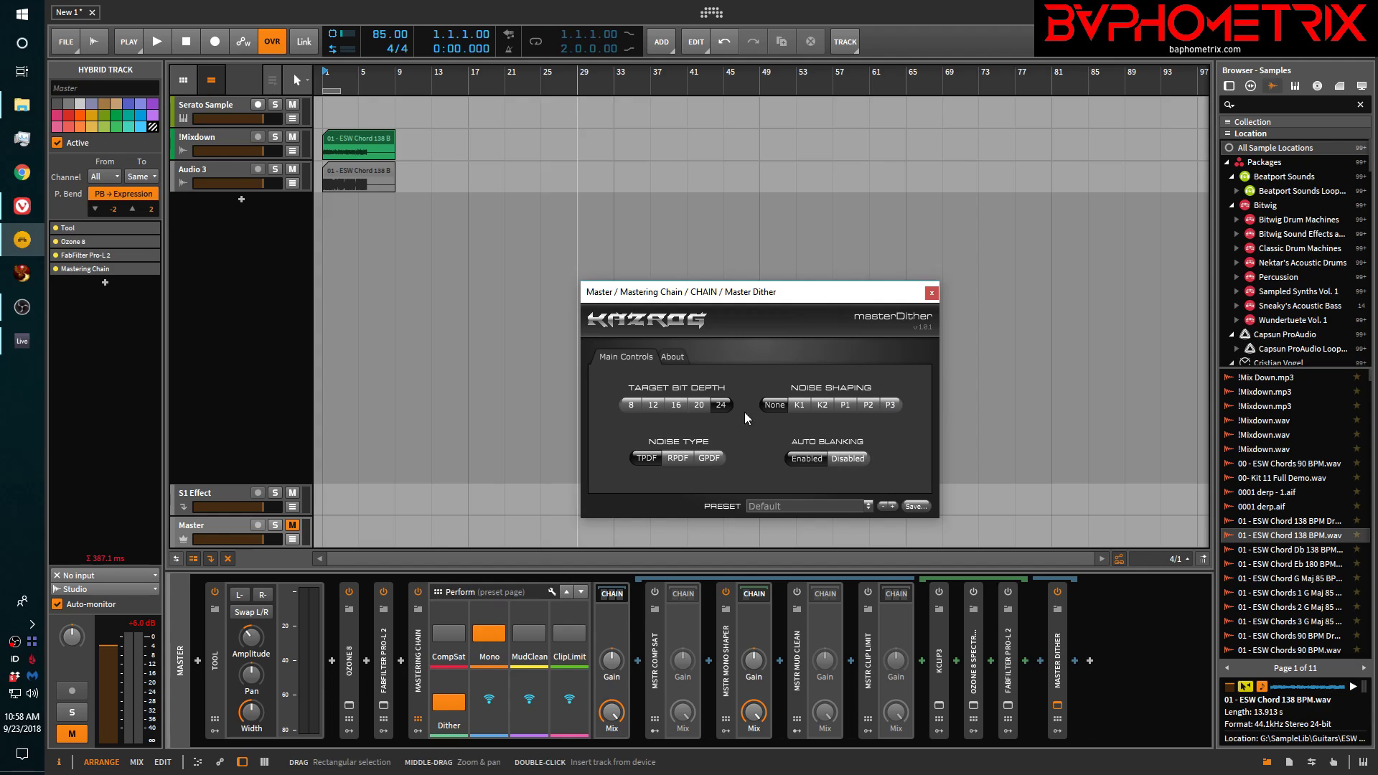
click(675, 404)
click(721, 406)
click(932, 292)
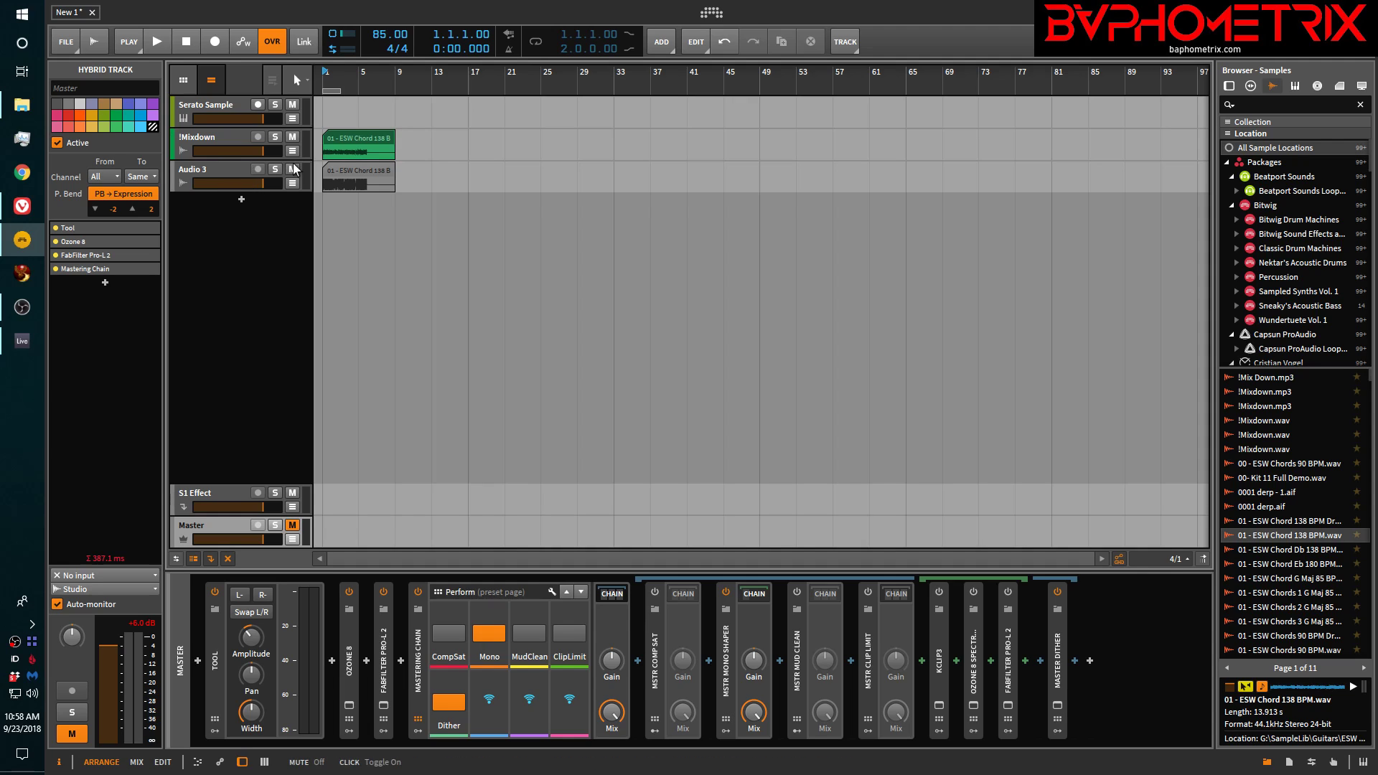
- Open the Bounce settings for the !Mixdown clip, choose a 24-bit depth, and cancel the bounce
right_click(349, 142)
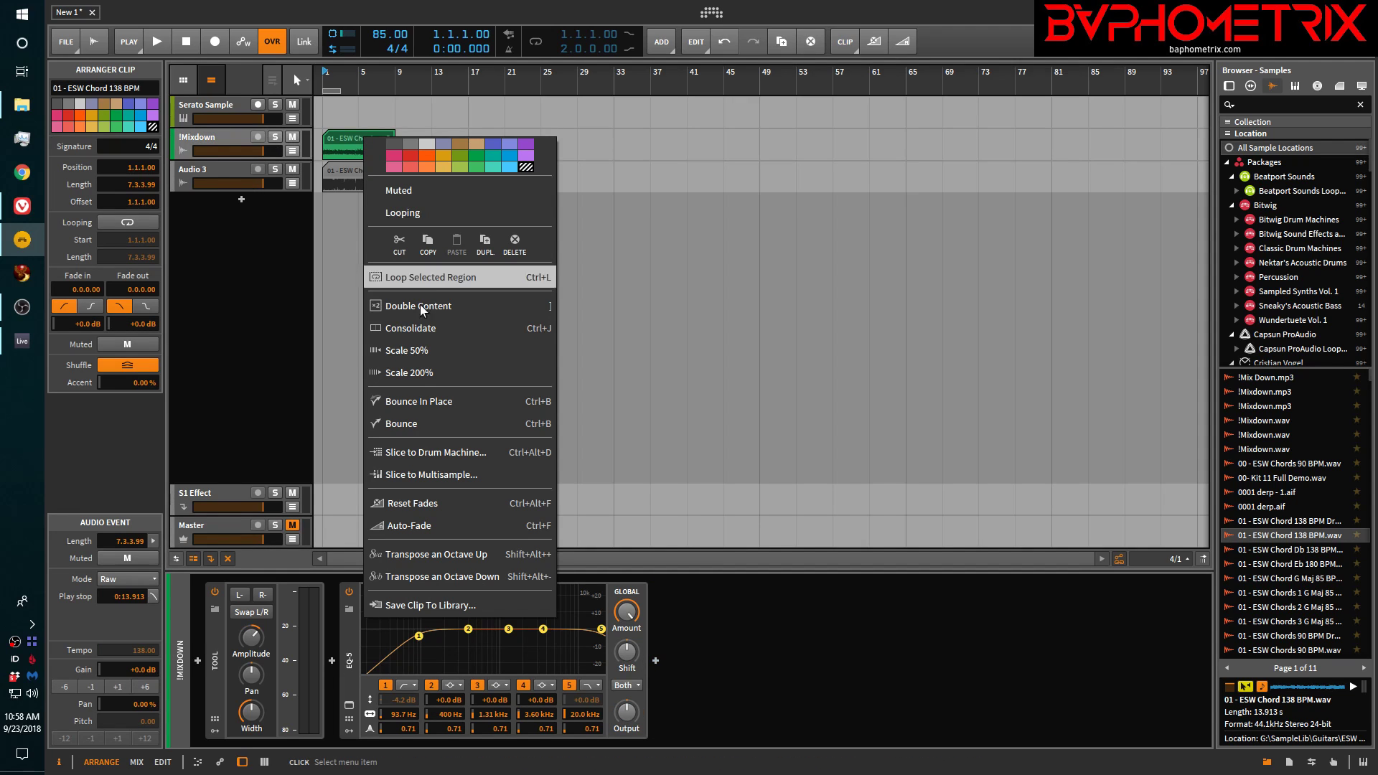
click(423, 425)
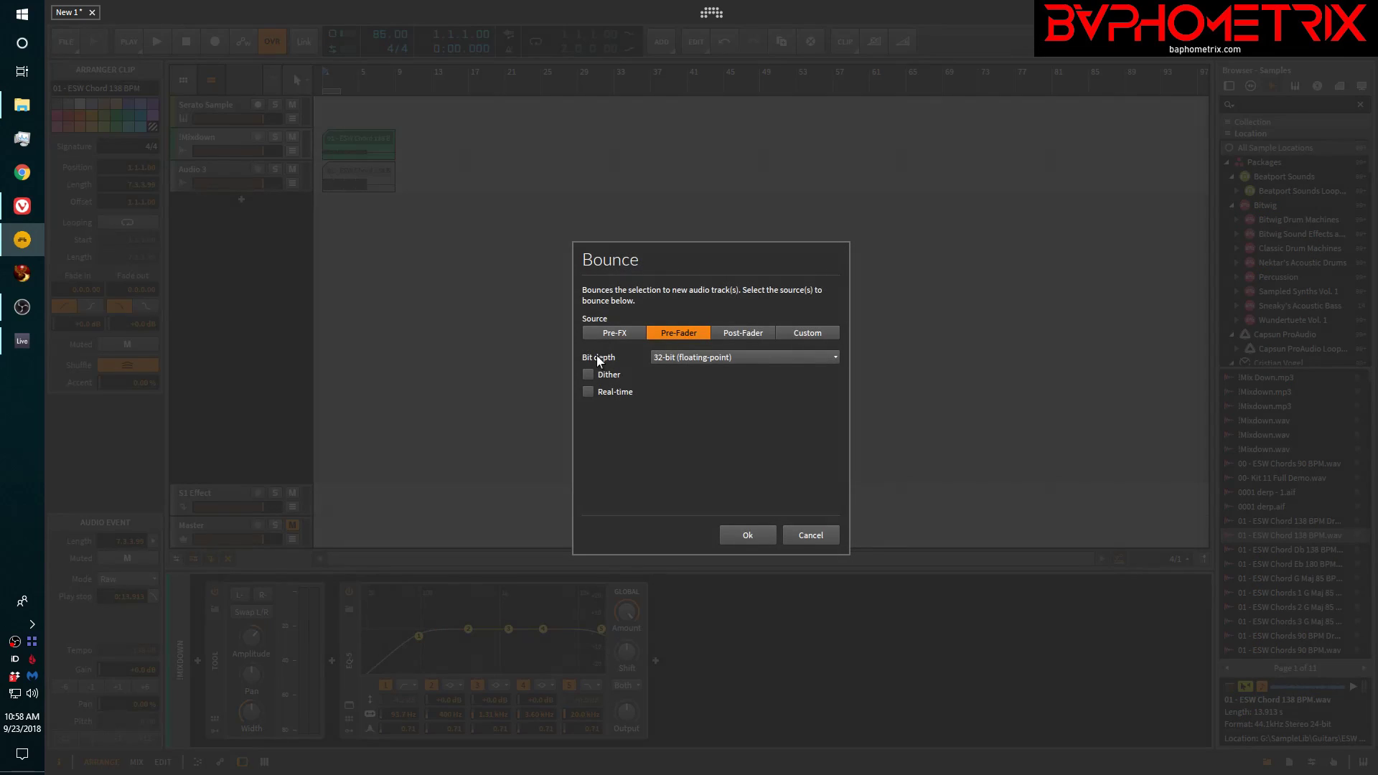
click(673, 354)
click(688, 392)
click(811, 537)
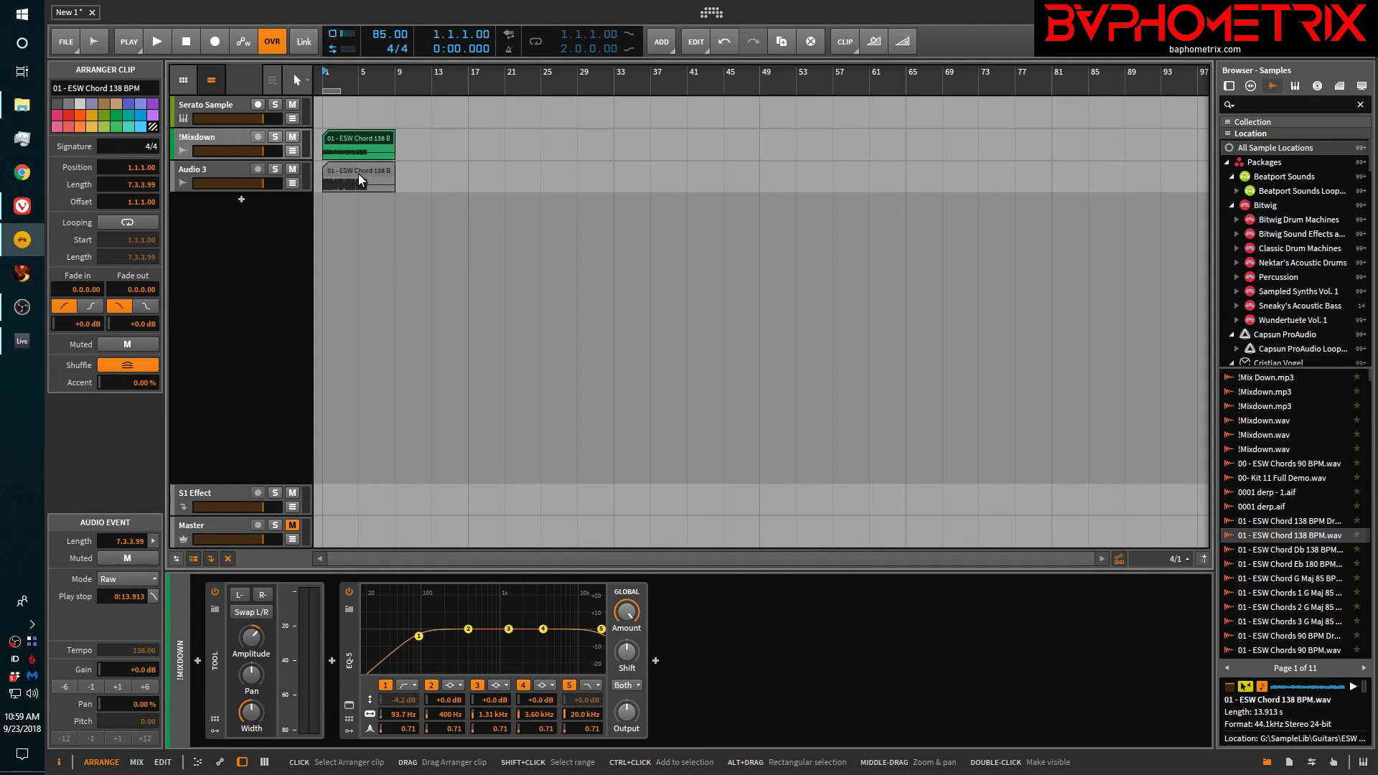
- Move the Audio 3 clip to about bar 19, then try the !Mixdown clip's Bounce settings at 32-bit floating-point without Dither and cancel
drag(359, 169, 540, 173)
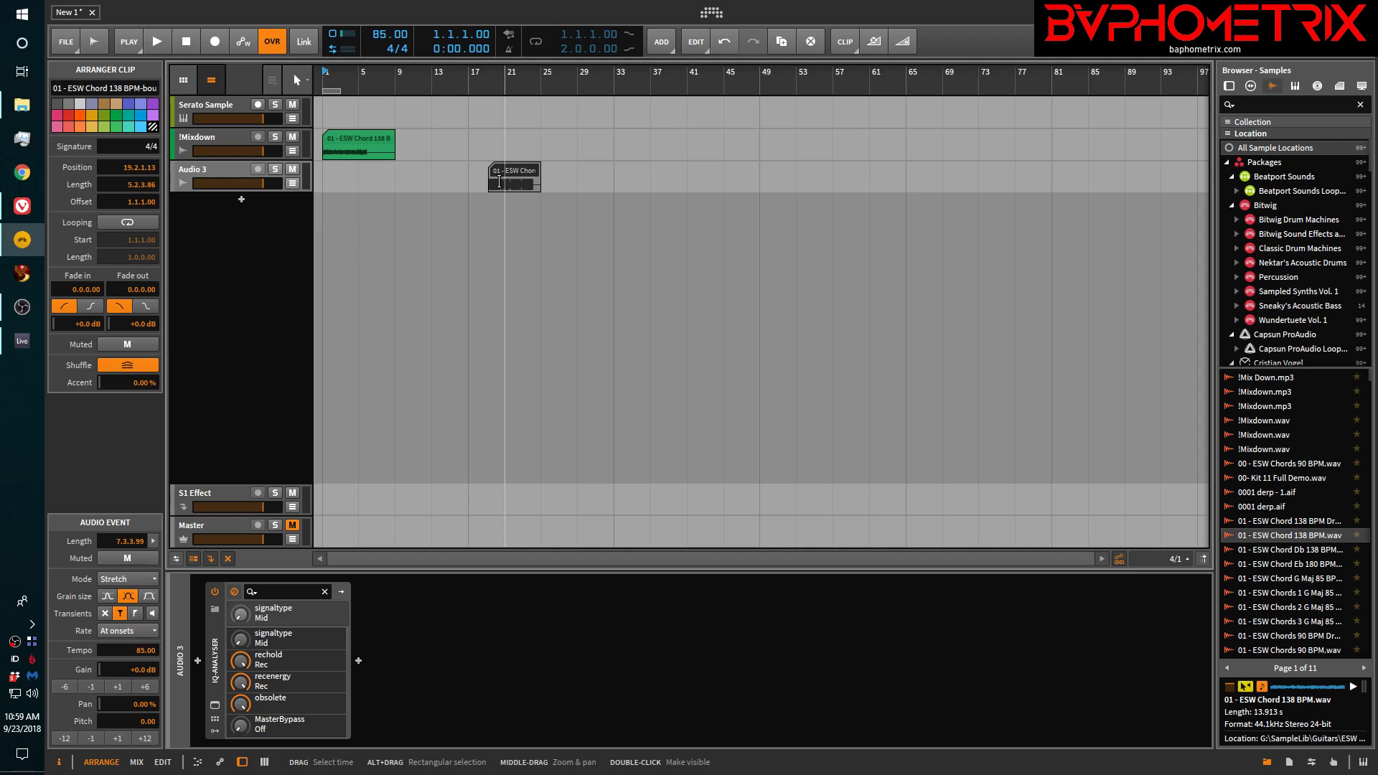
click(351, 137)
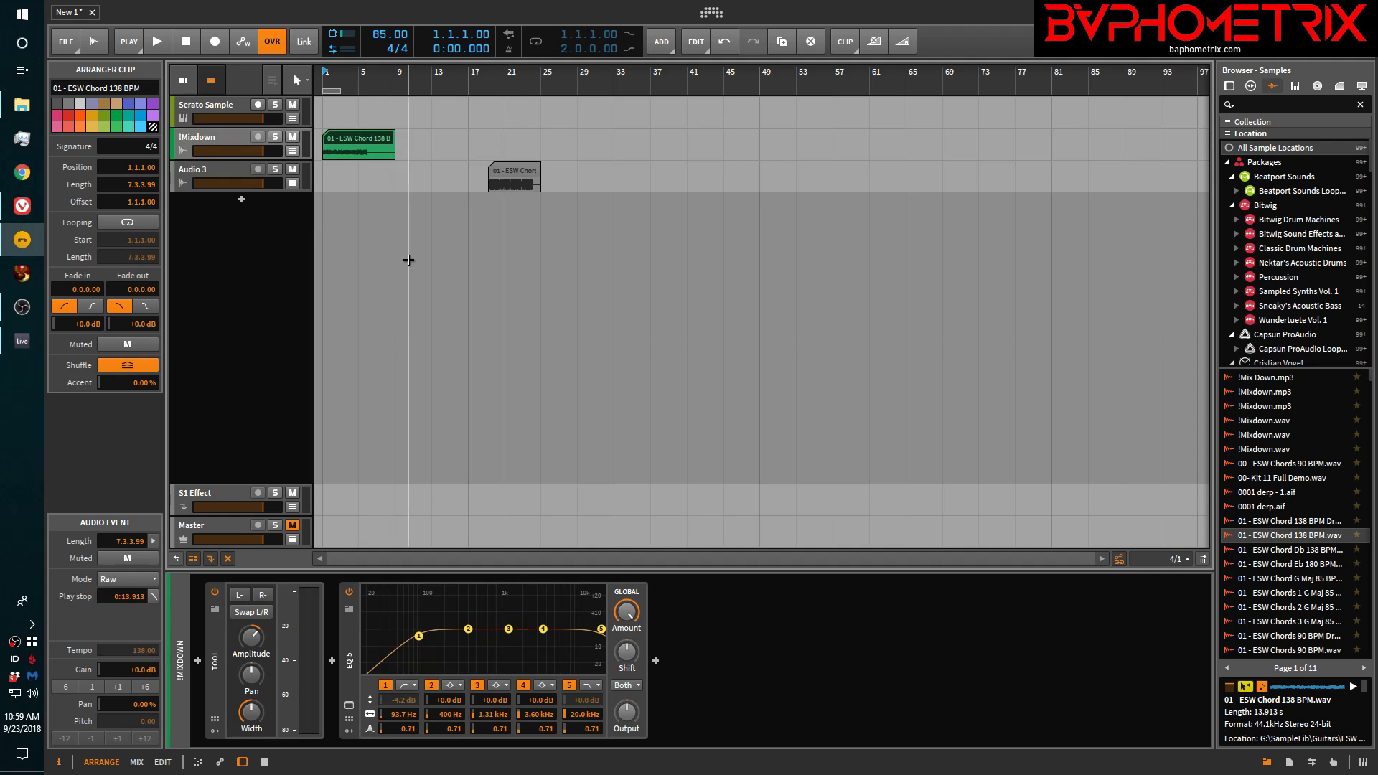
right_click(361, 141)
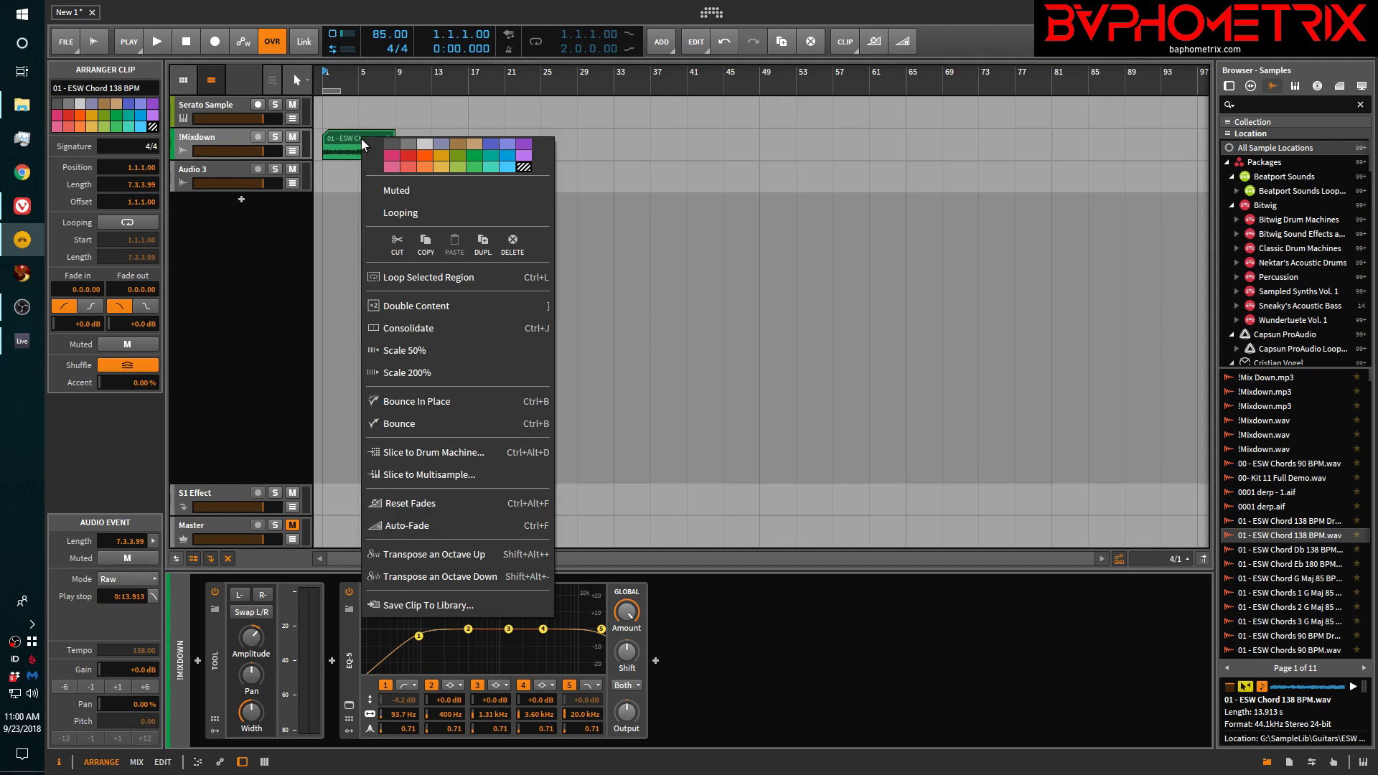
click(402, 425)
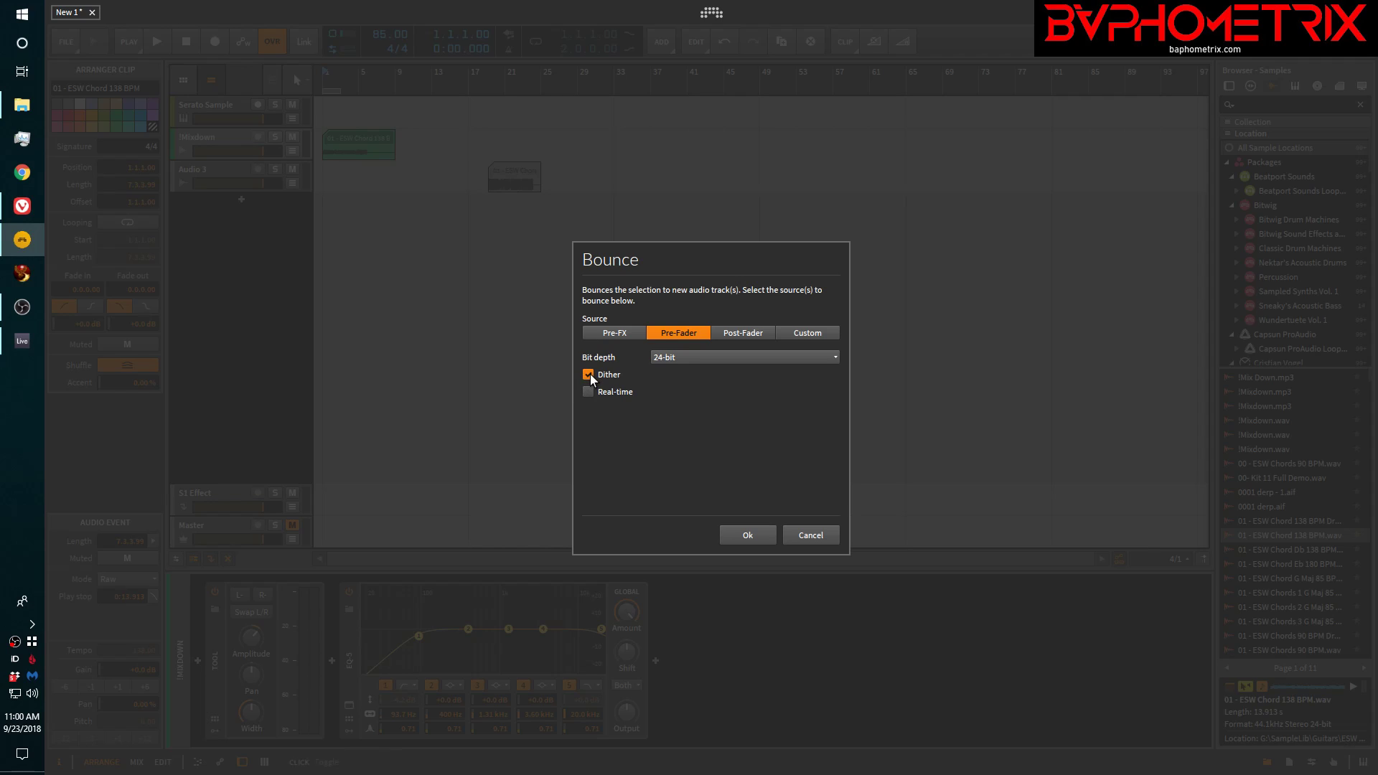
click(695, 358)
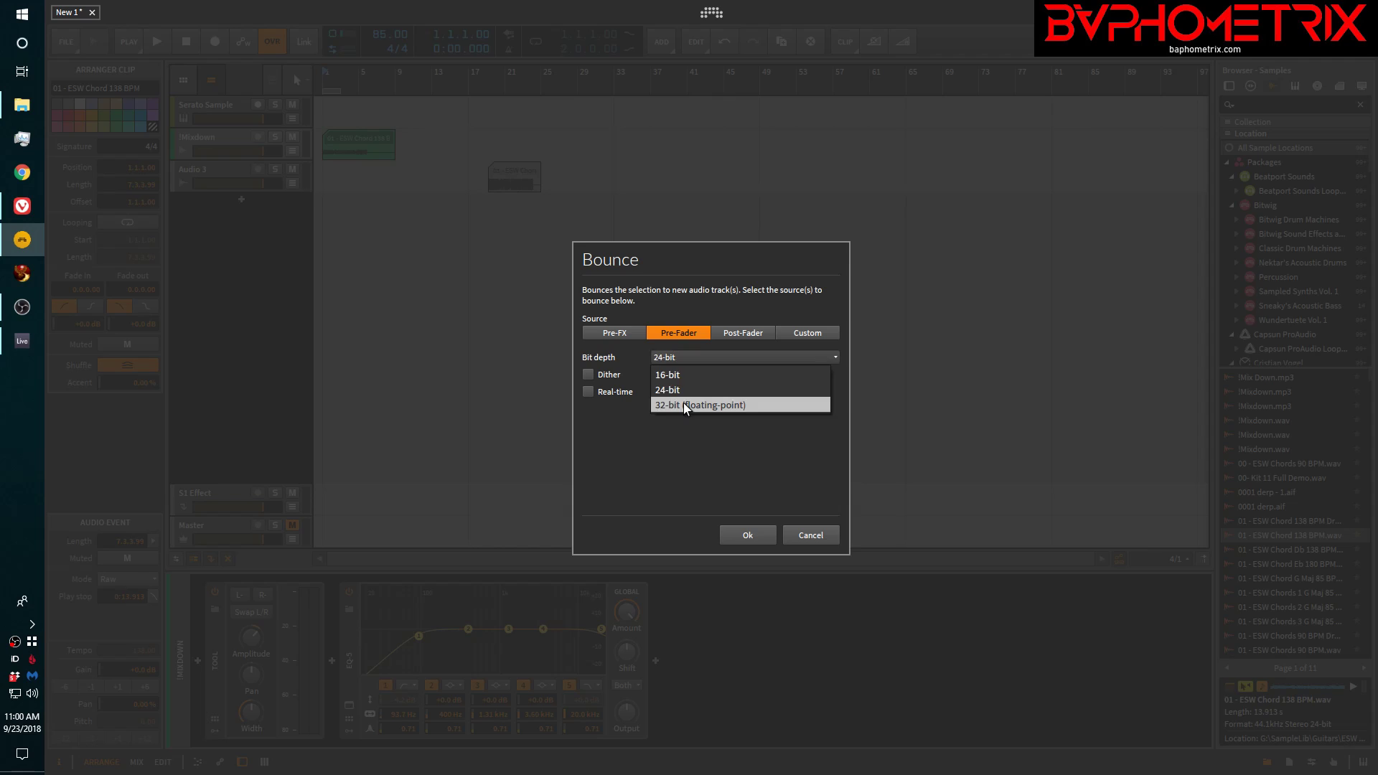
click(683, 402)
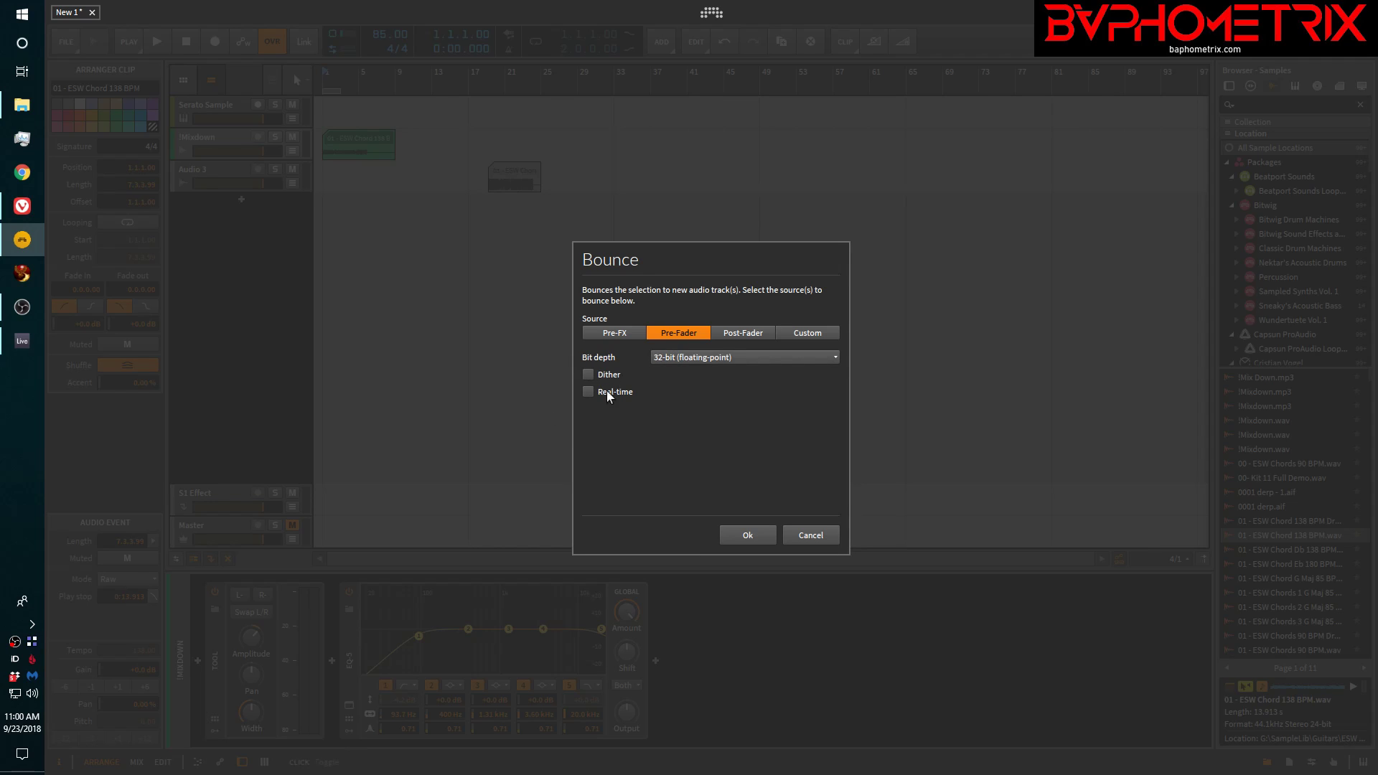
click(817, 535)
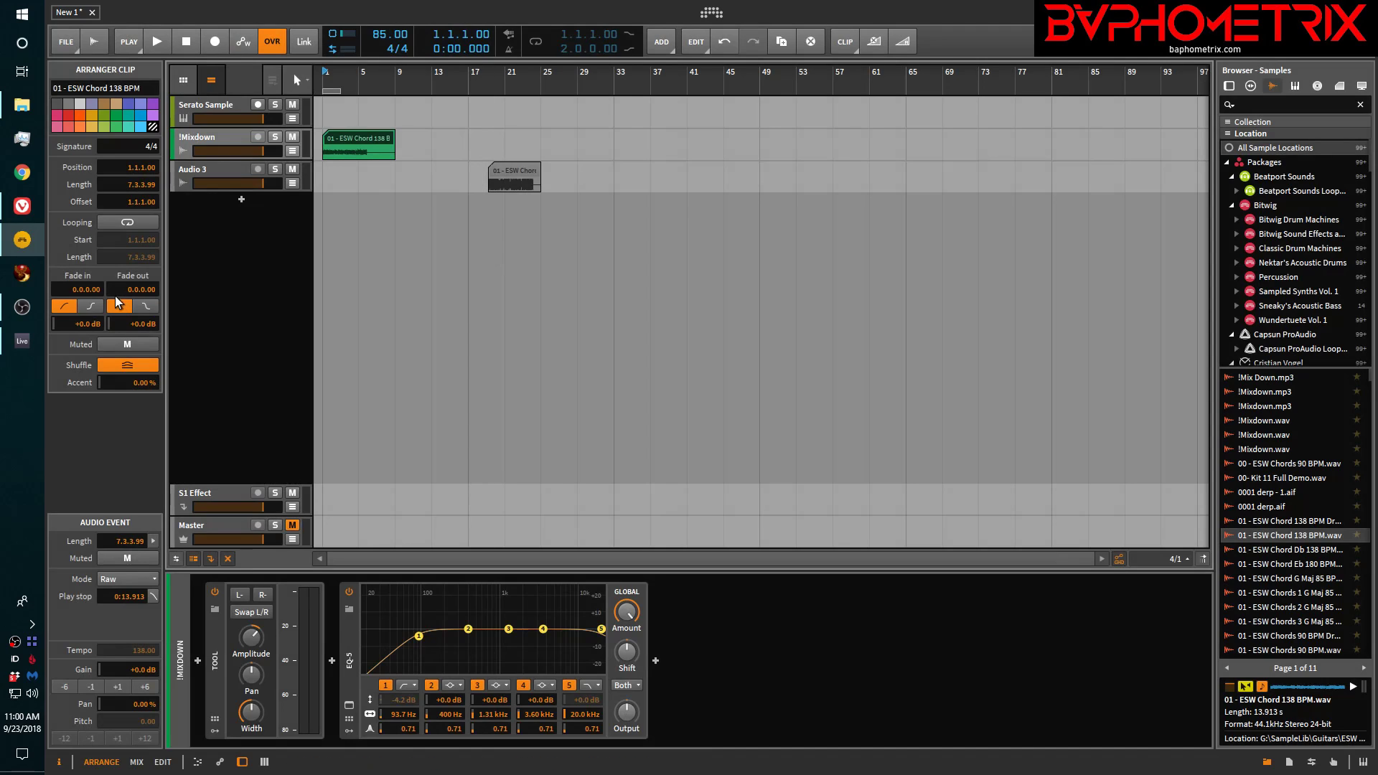
- Switch to Ableton Live, review the Dither Options in the Export Audio/Video settings, and close them without exporting
click(27, 341)
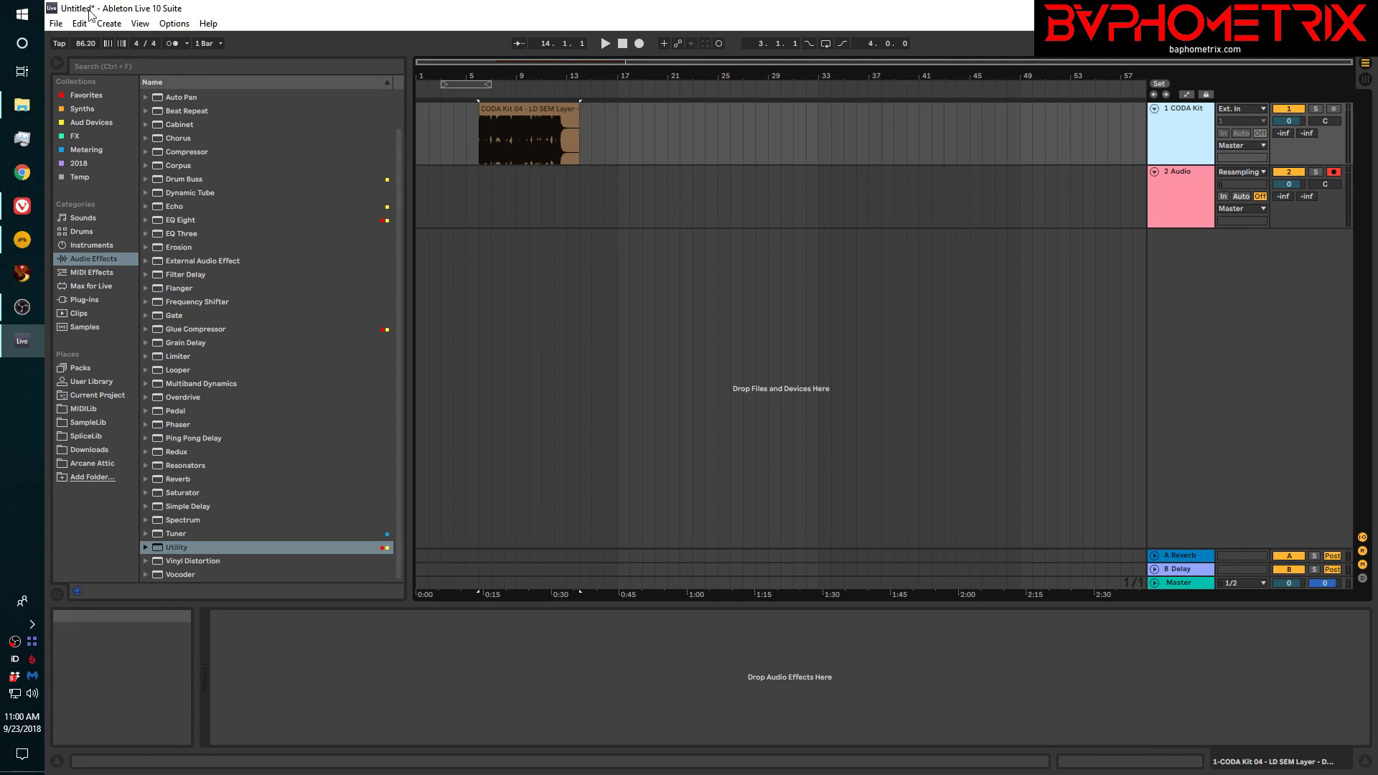
click(56, 24)
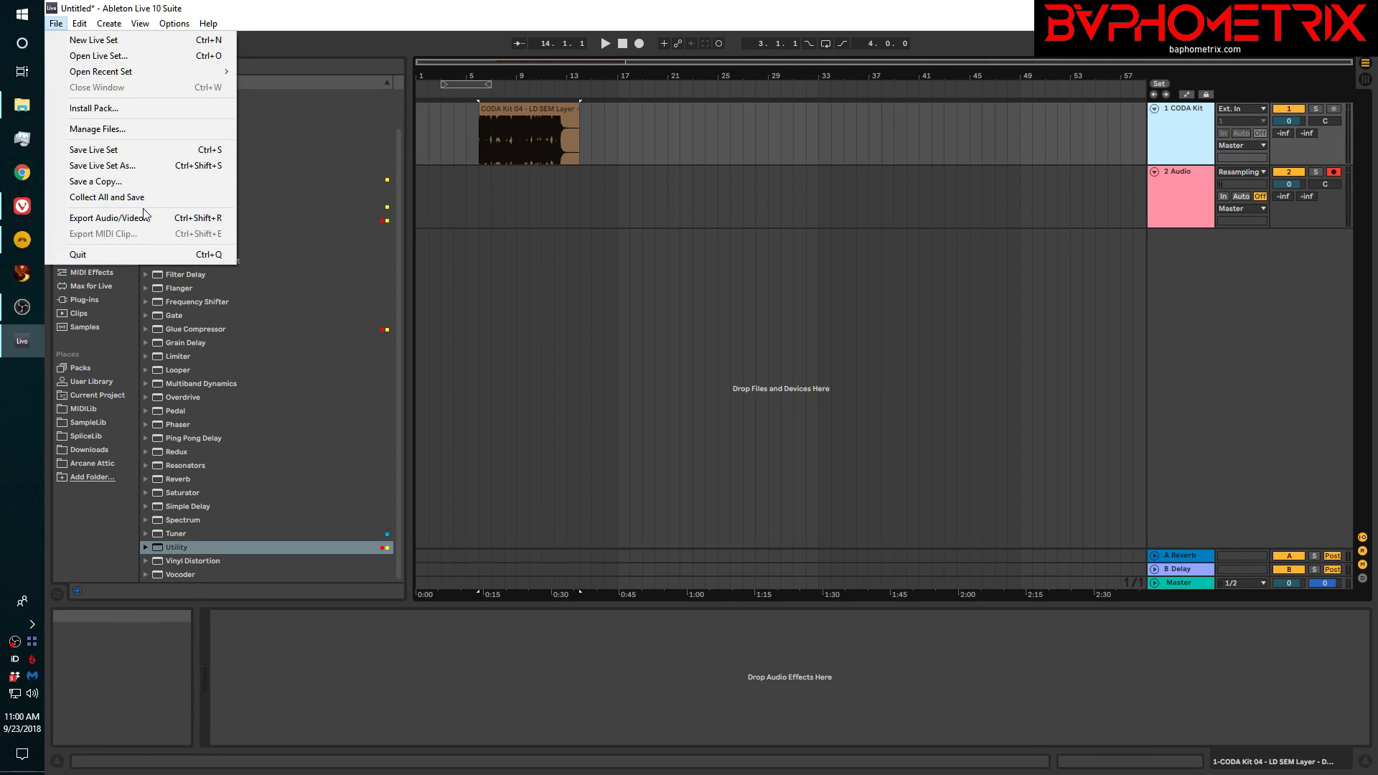
click(119, 216)
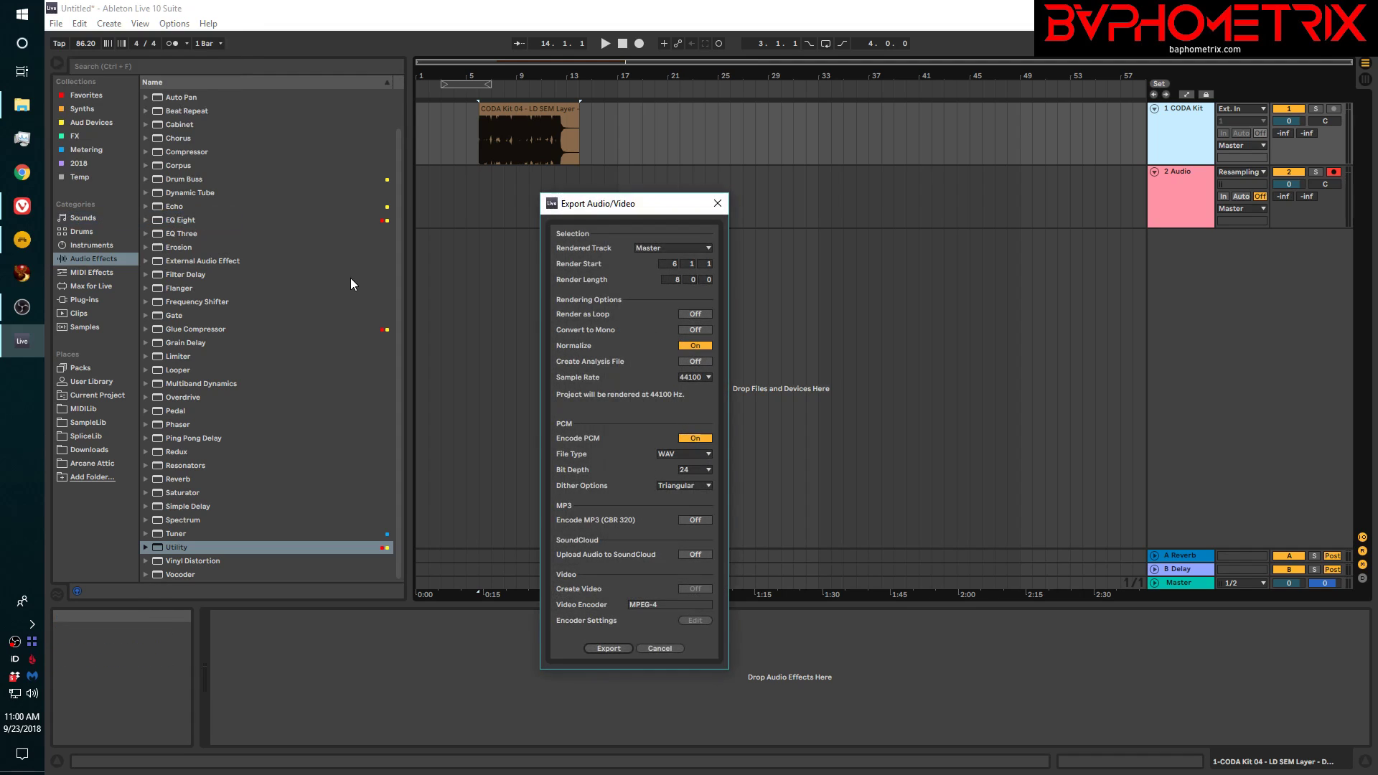
click(699, 487)
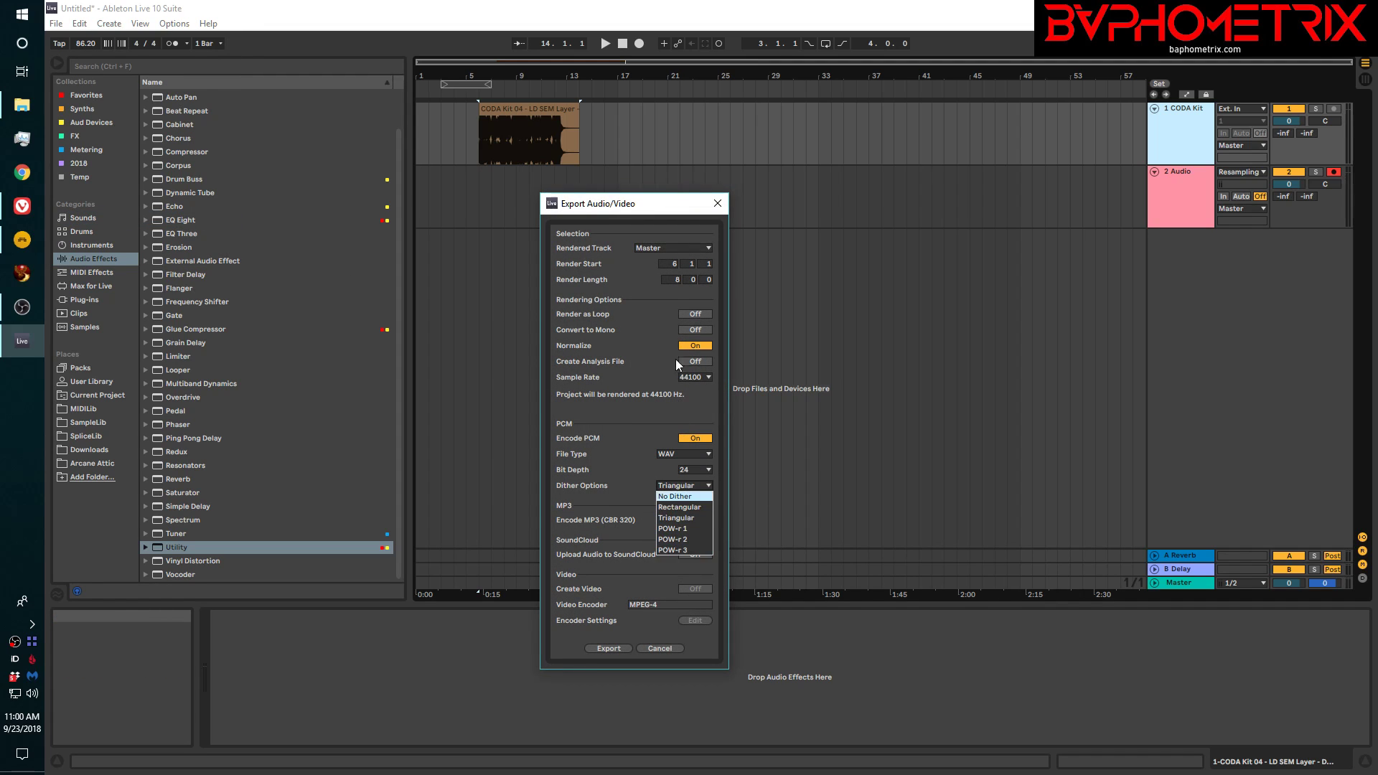
click(873, 280)
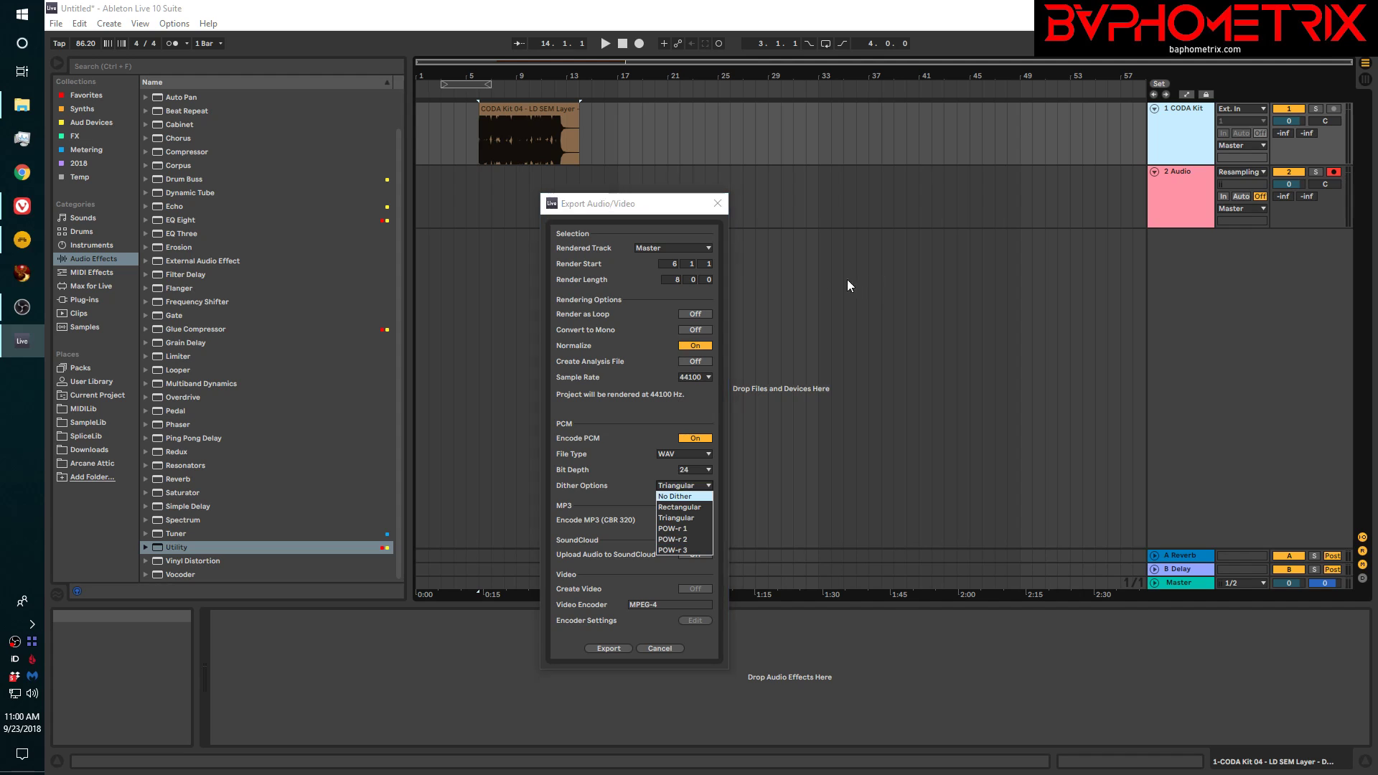
click(717, 204)
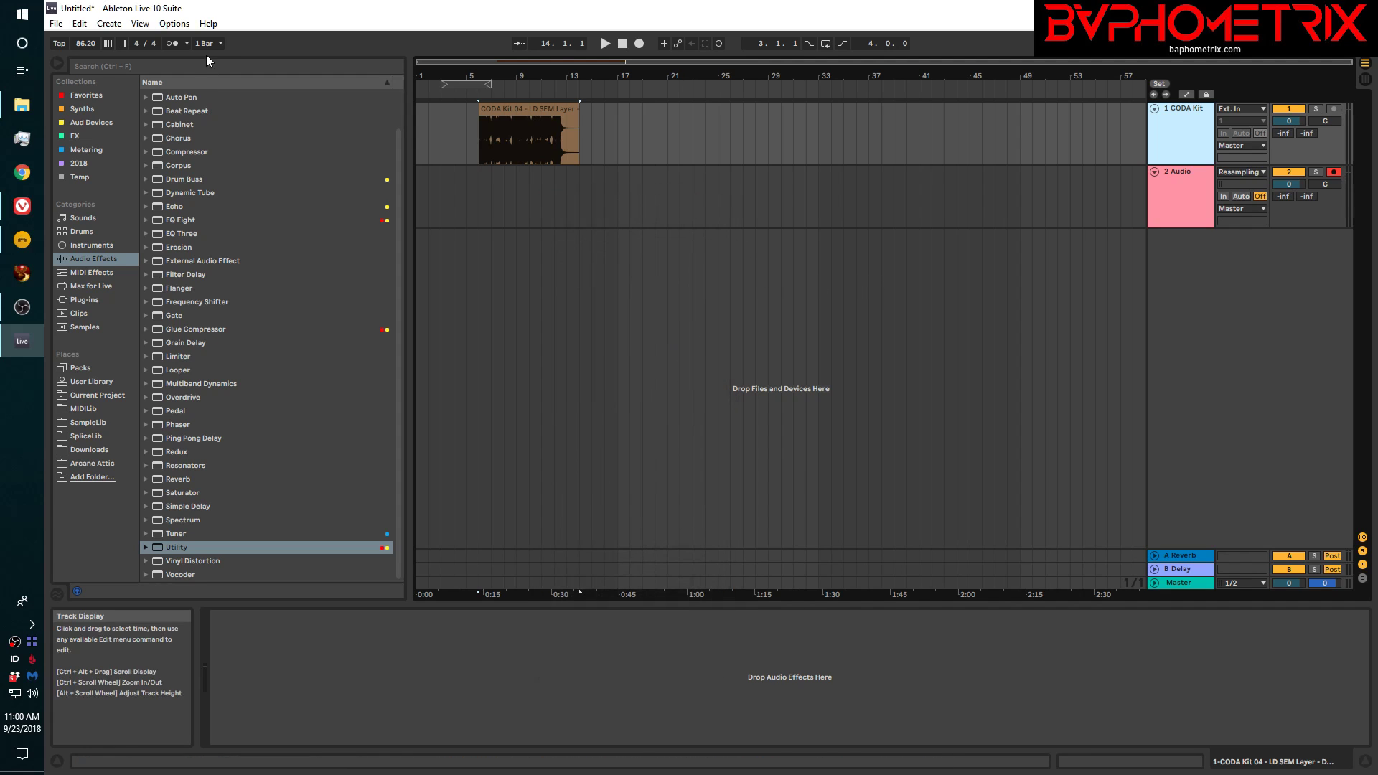
- Return to Bitwig Studio, set the Master track's FabFilter Pro-L 2 dither to 24 Bits, and review its noise shaping choices, leaving Optimized
click(21, 240)
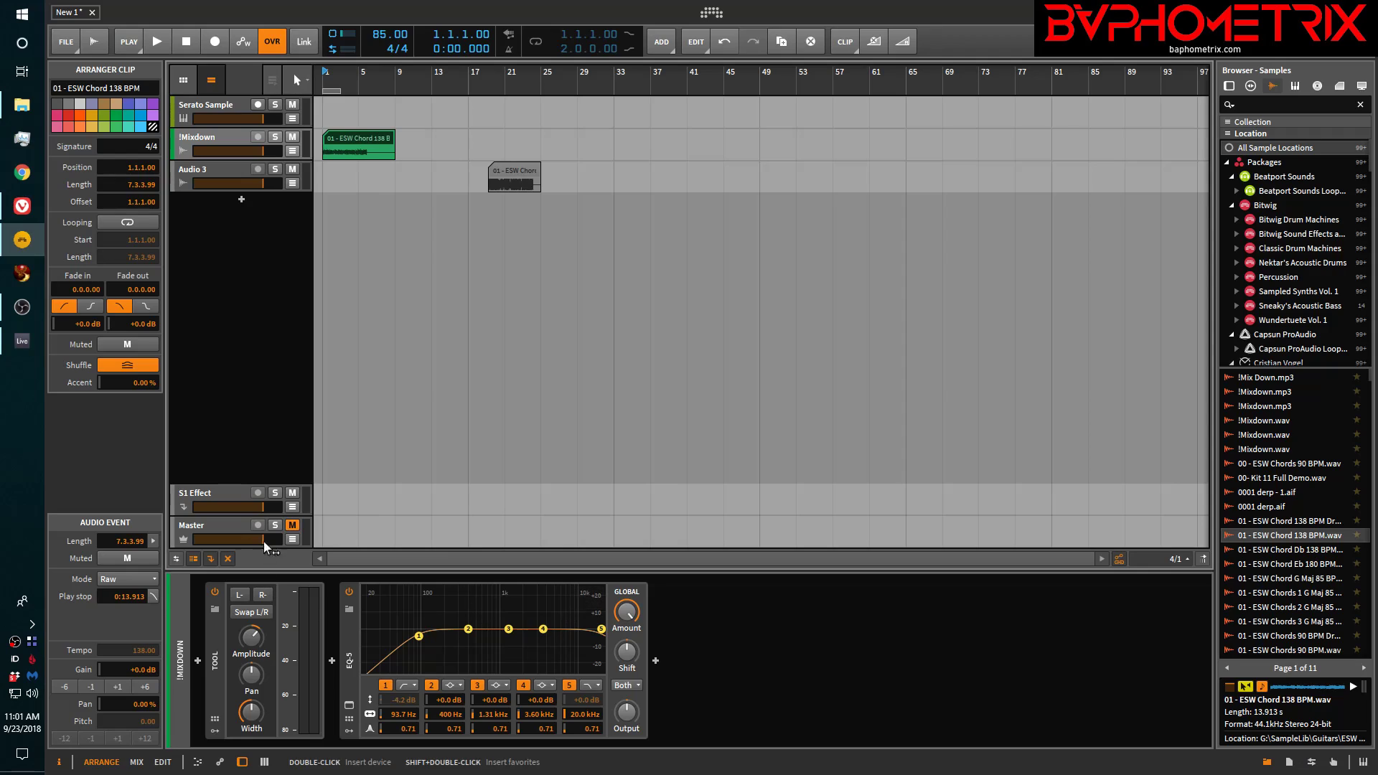
click(225, 524)
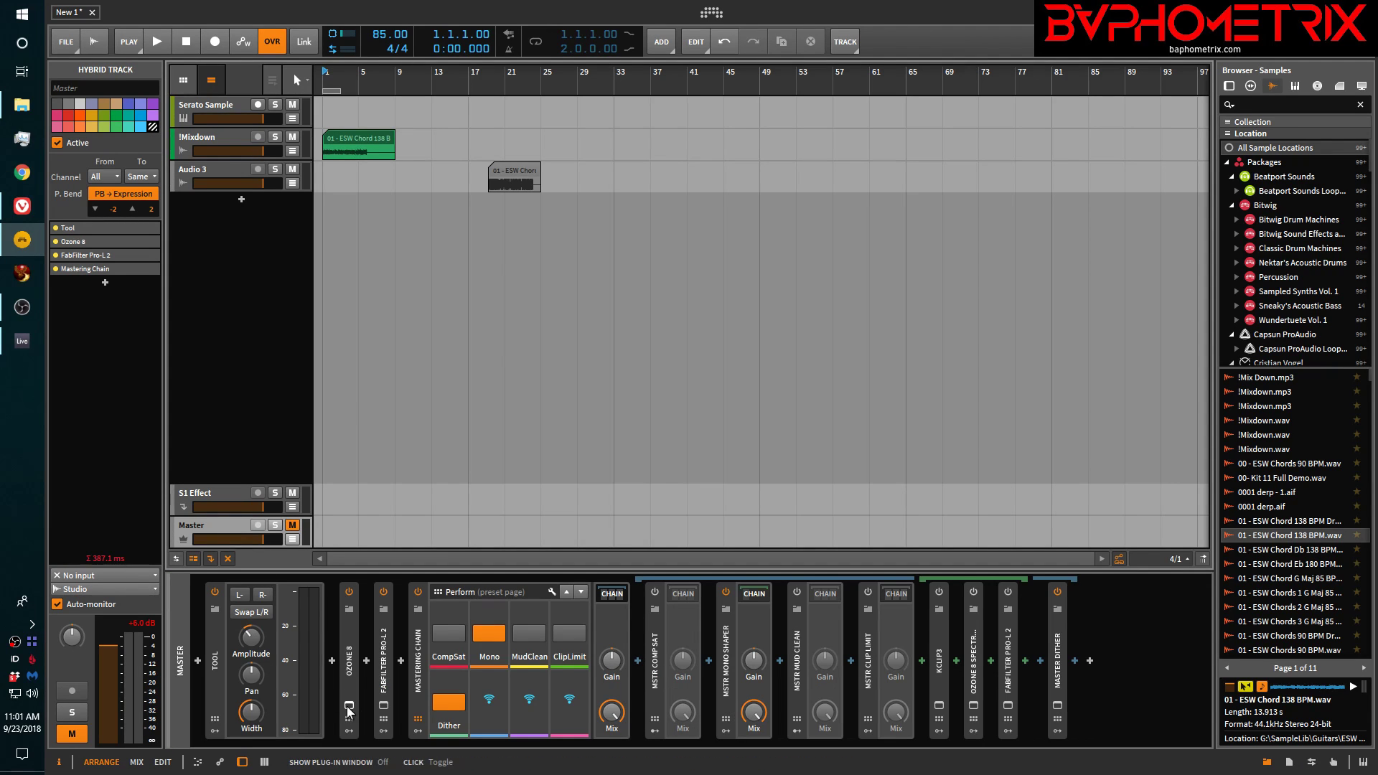
click(384, 706)
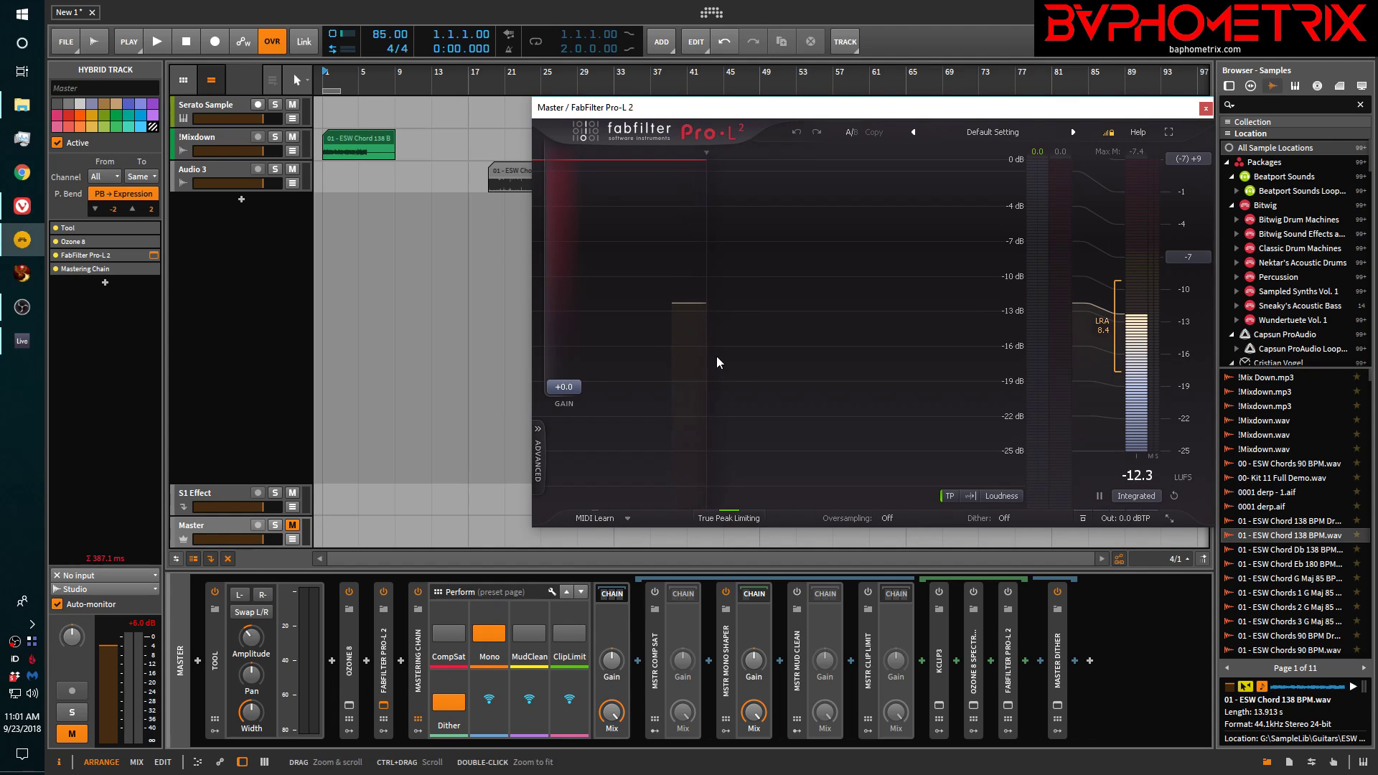
mouse_move(988, 515)
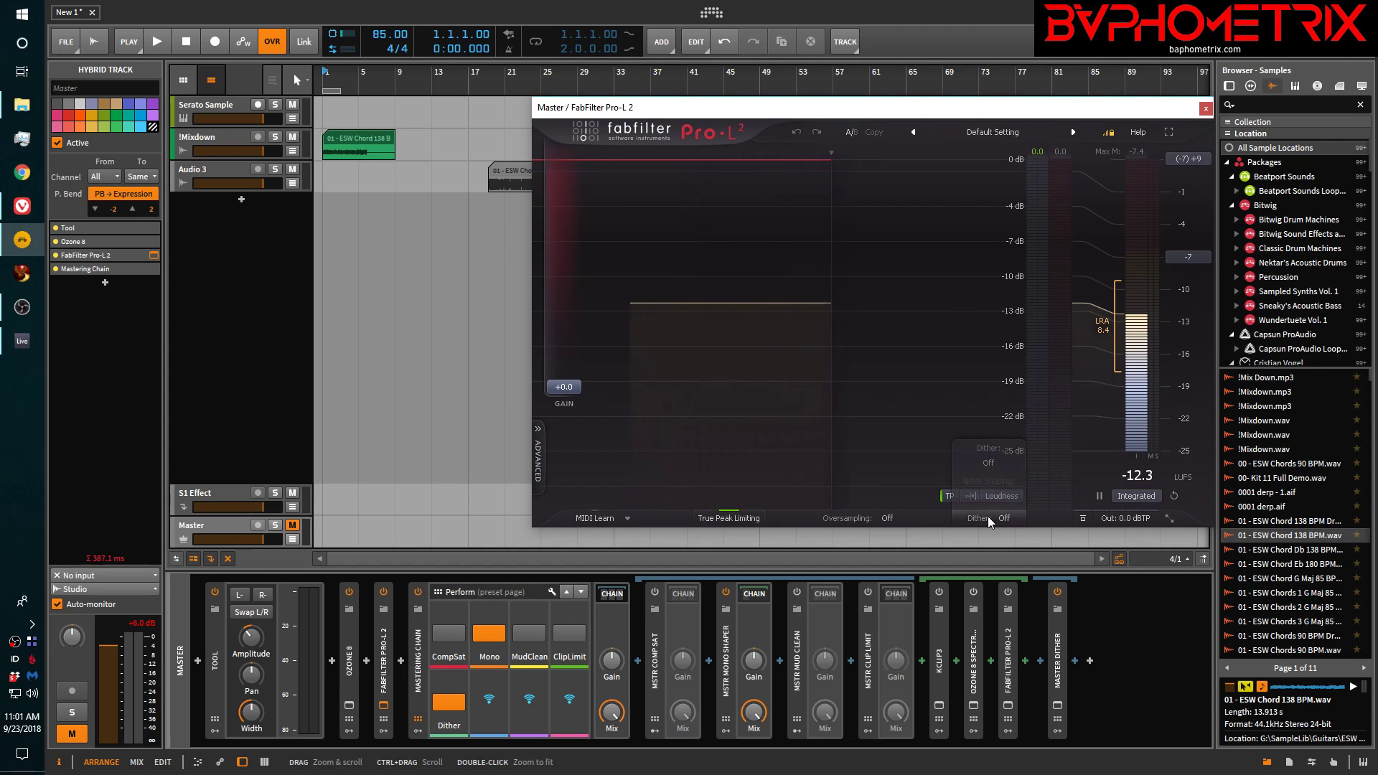
click(991, 461)
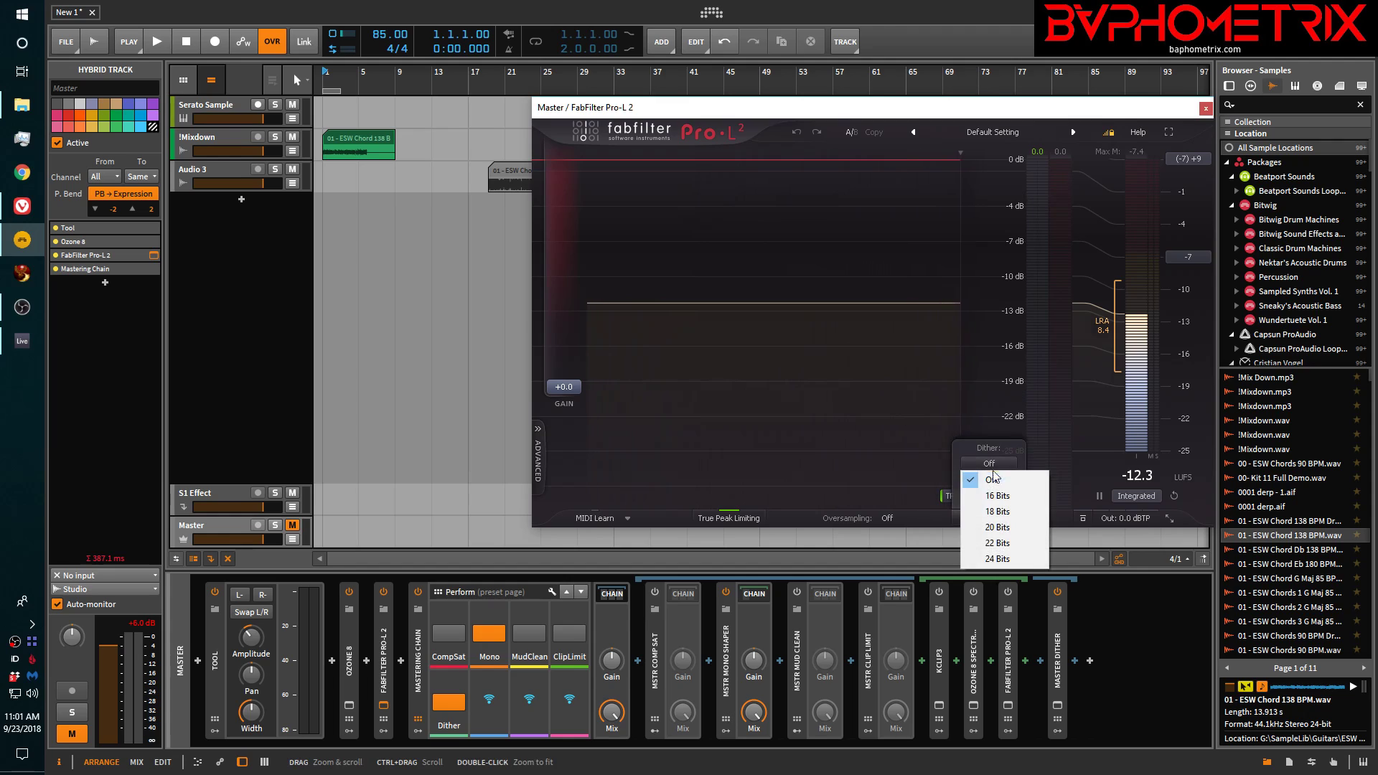
click(1000, 559)
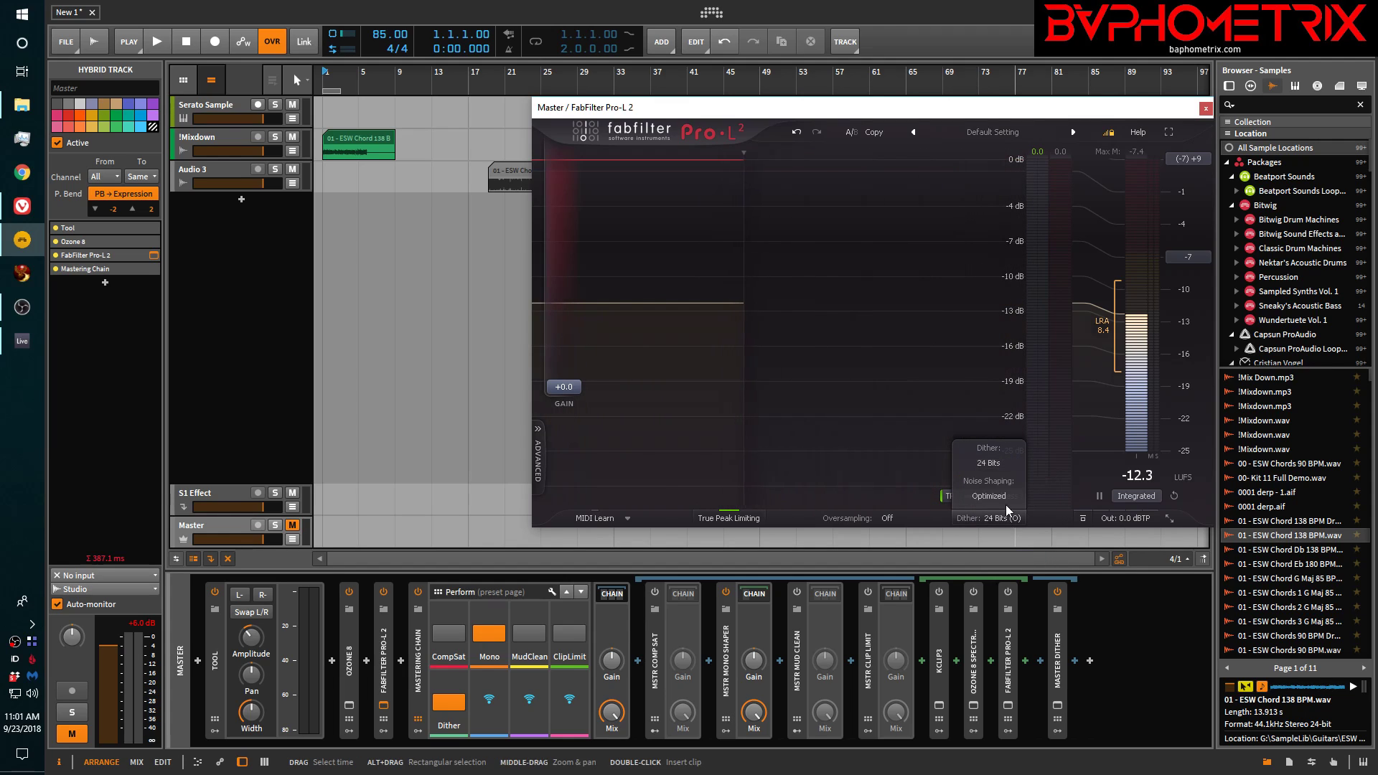
click(998, 495)
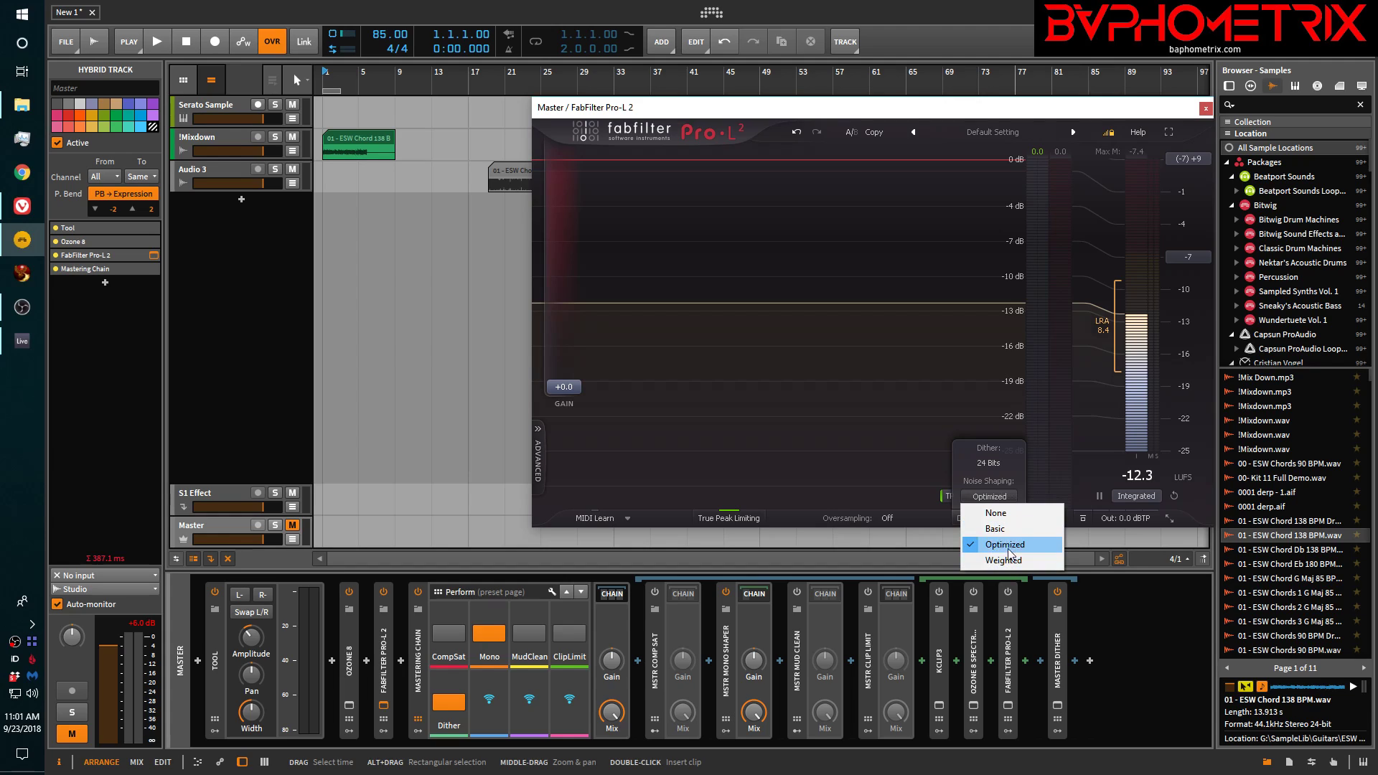
click(922, 522)
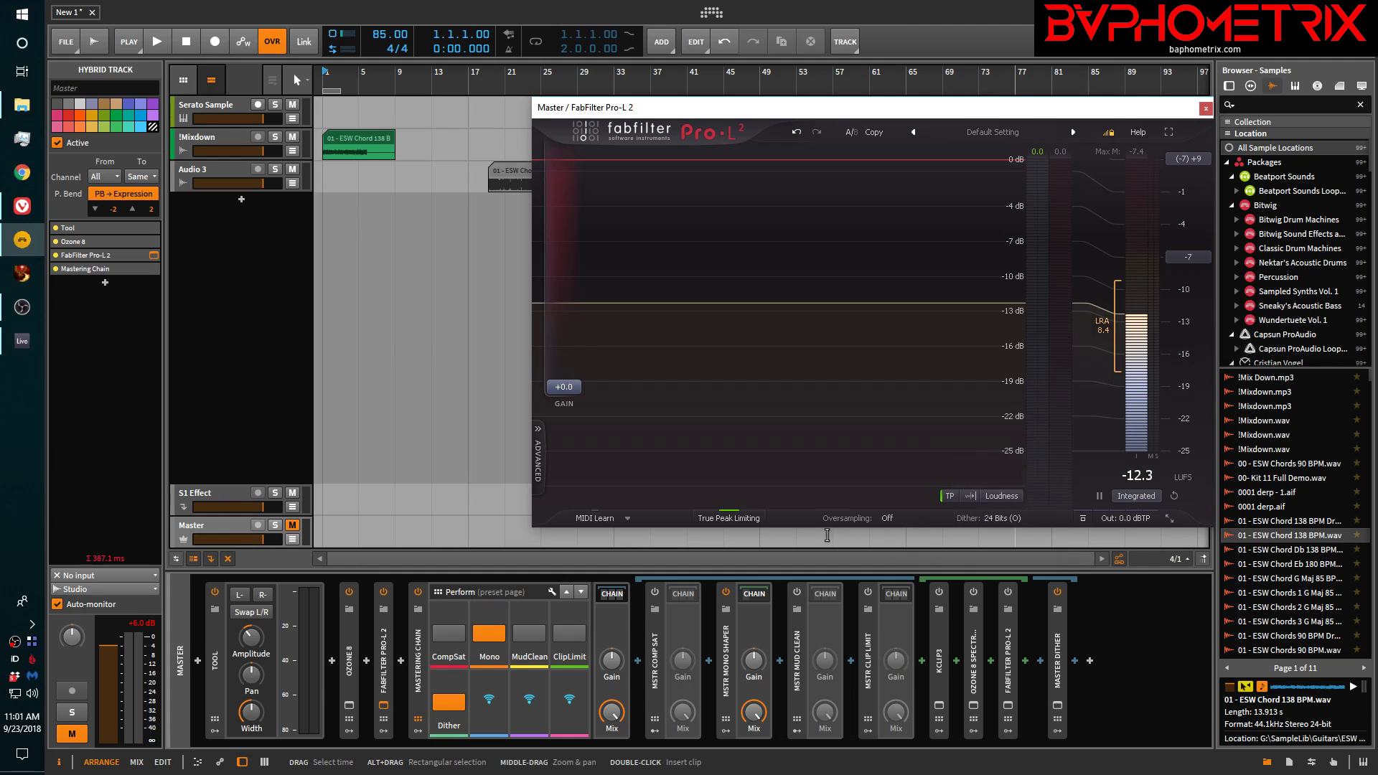
- Open the Dither settings of Ozone 8 on the Master track and compare noise shaping levels from Off upward, leaving Higher selected
click(349, 708)
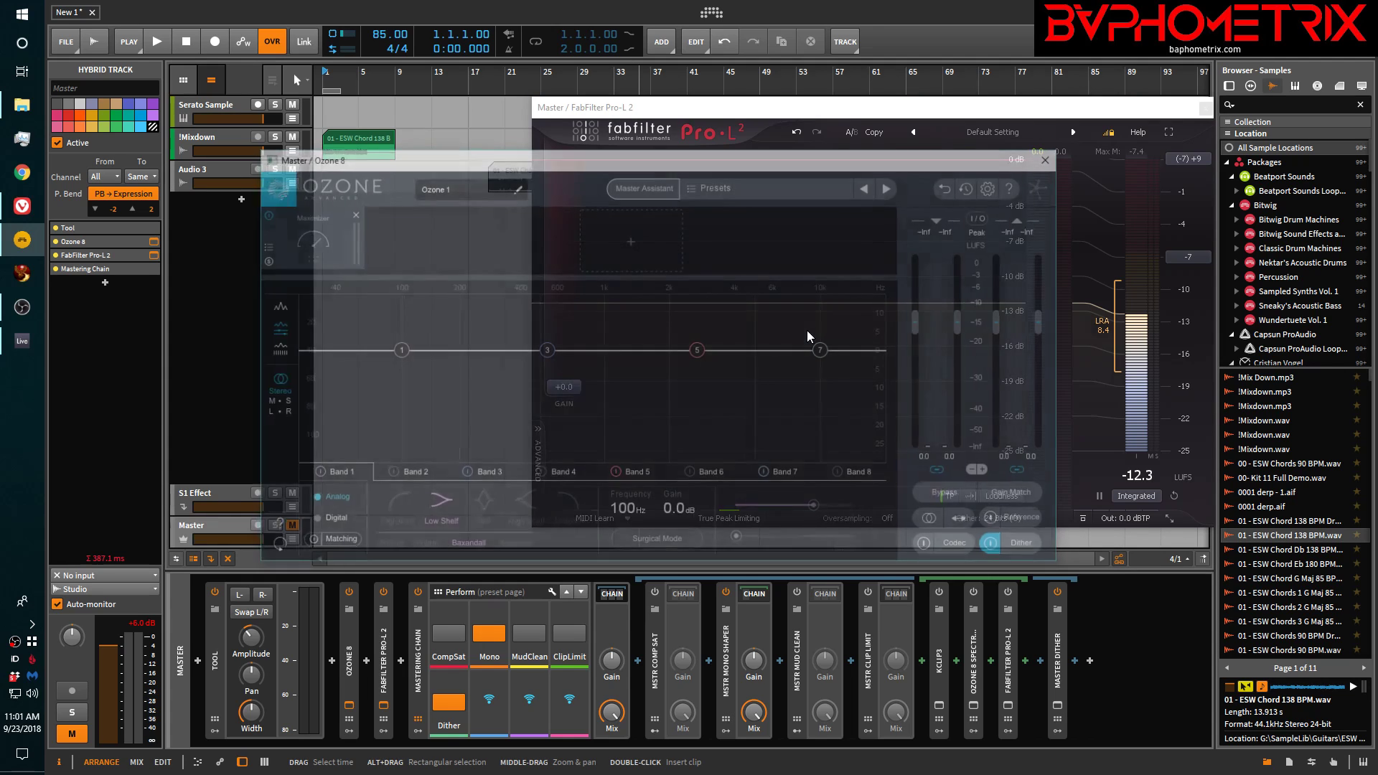
click(1041, 550)
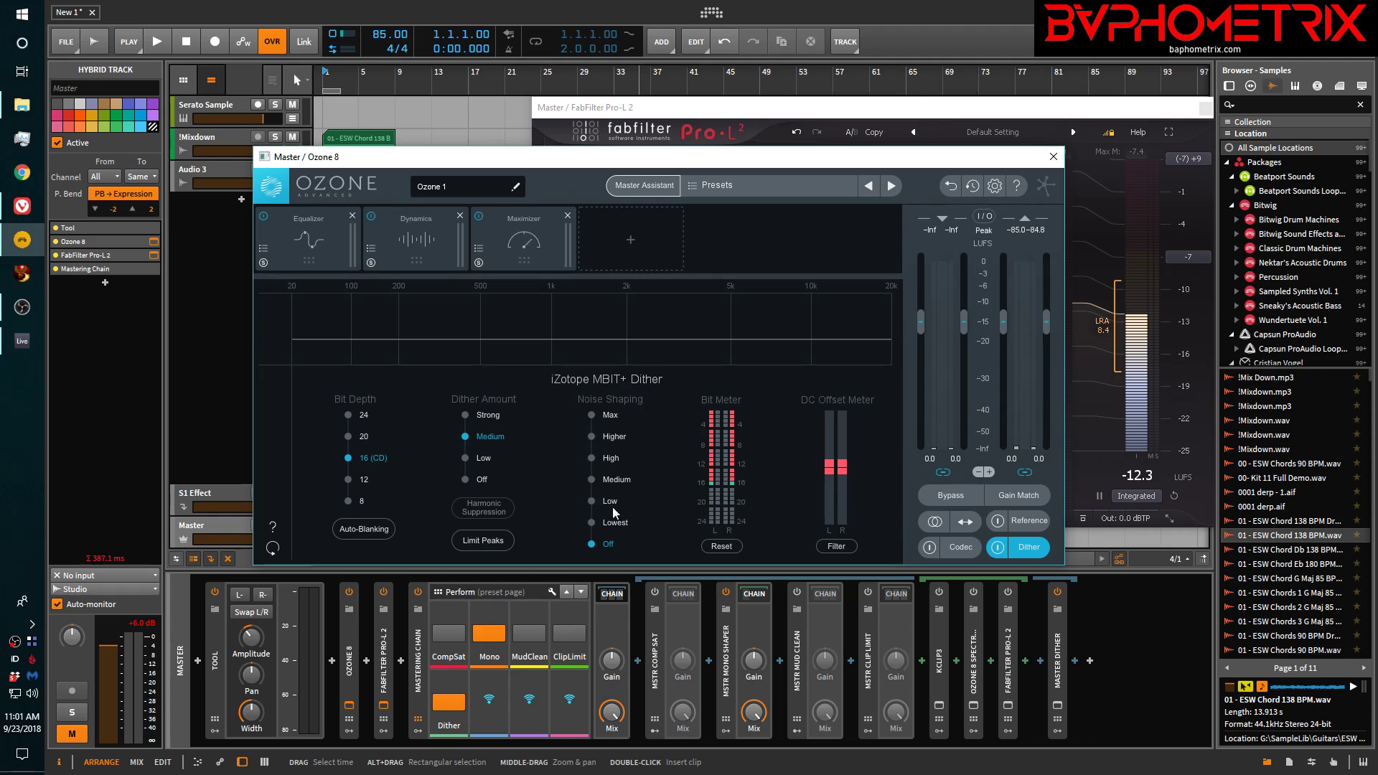
click(601, 460)
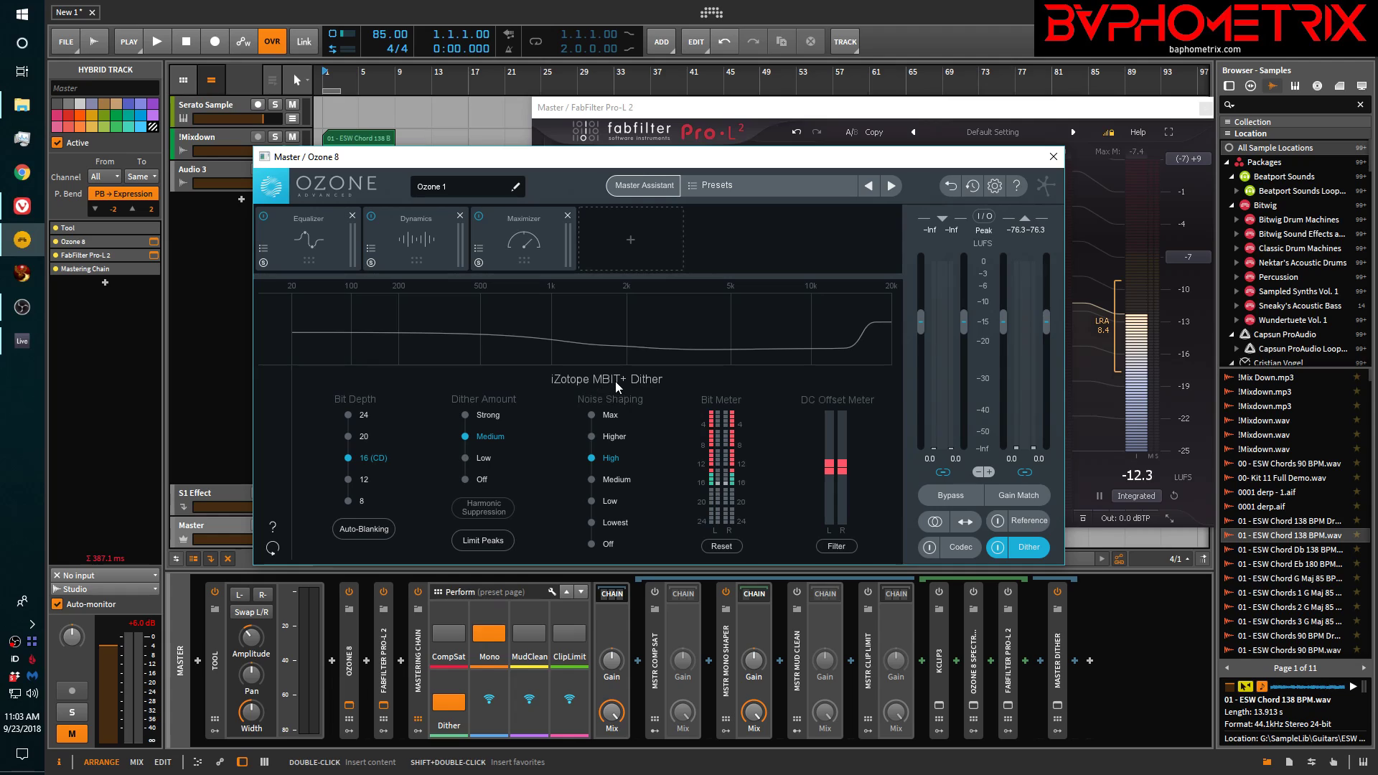
click(592, 544)
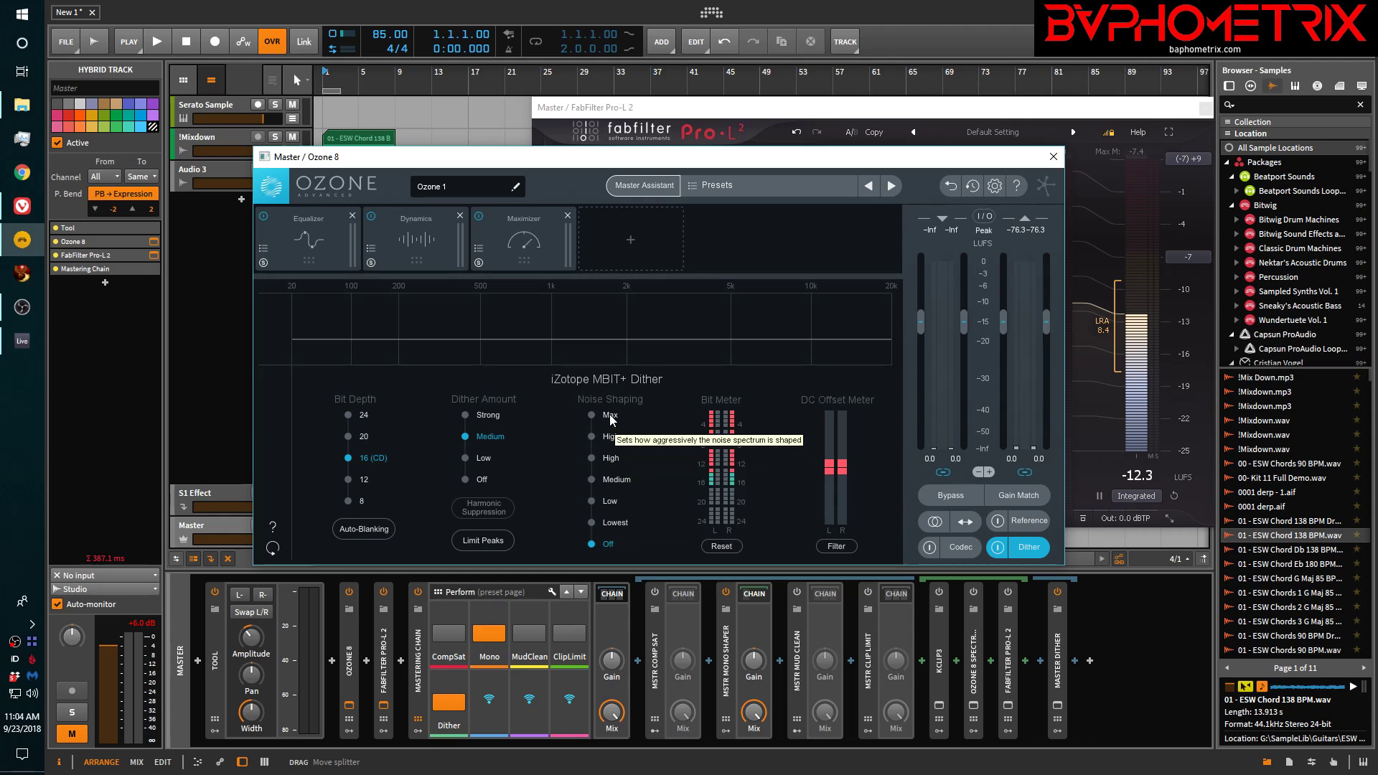
click(591, 523)
click(591, 500)
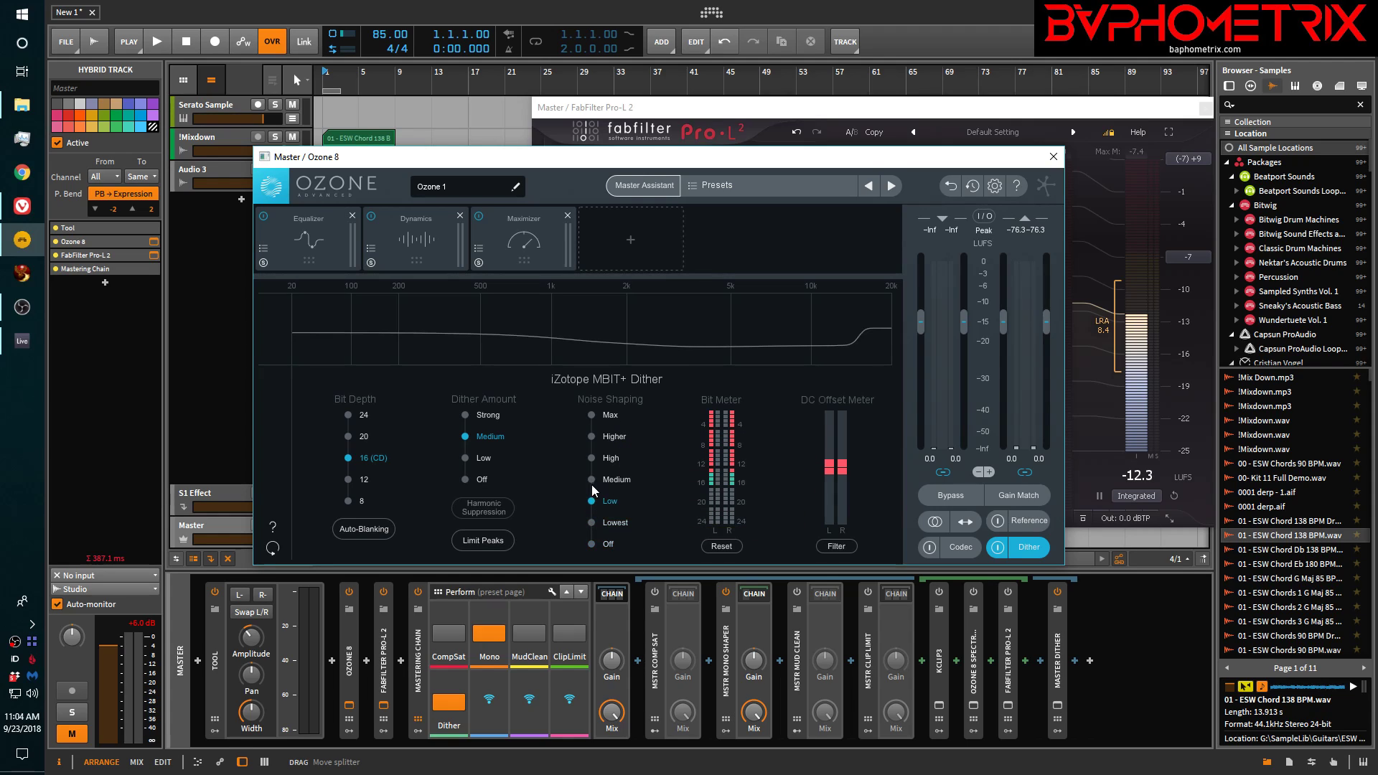
click(591, 480)
click(593, 458)
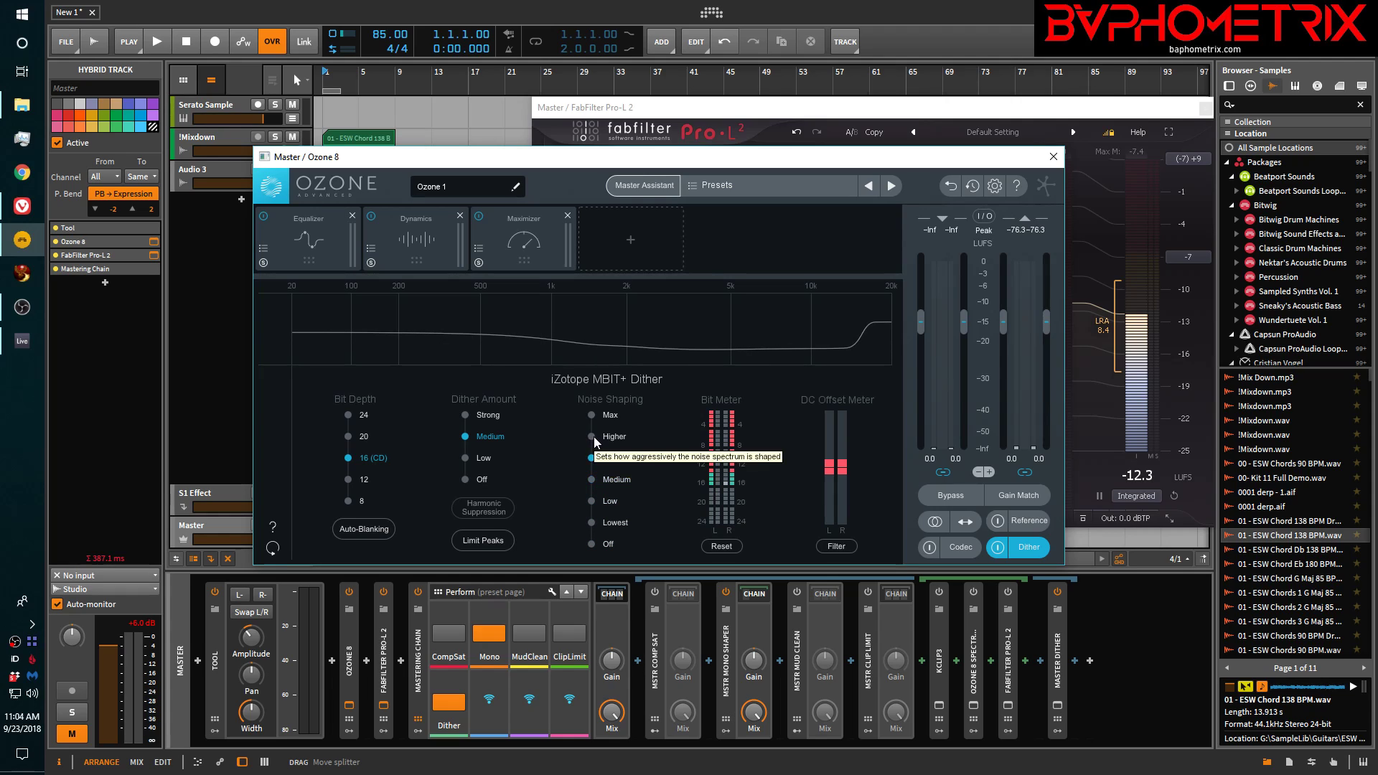
click(592, 437)
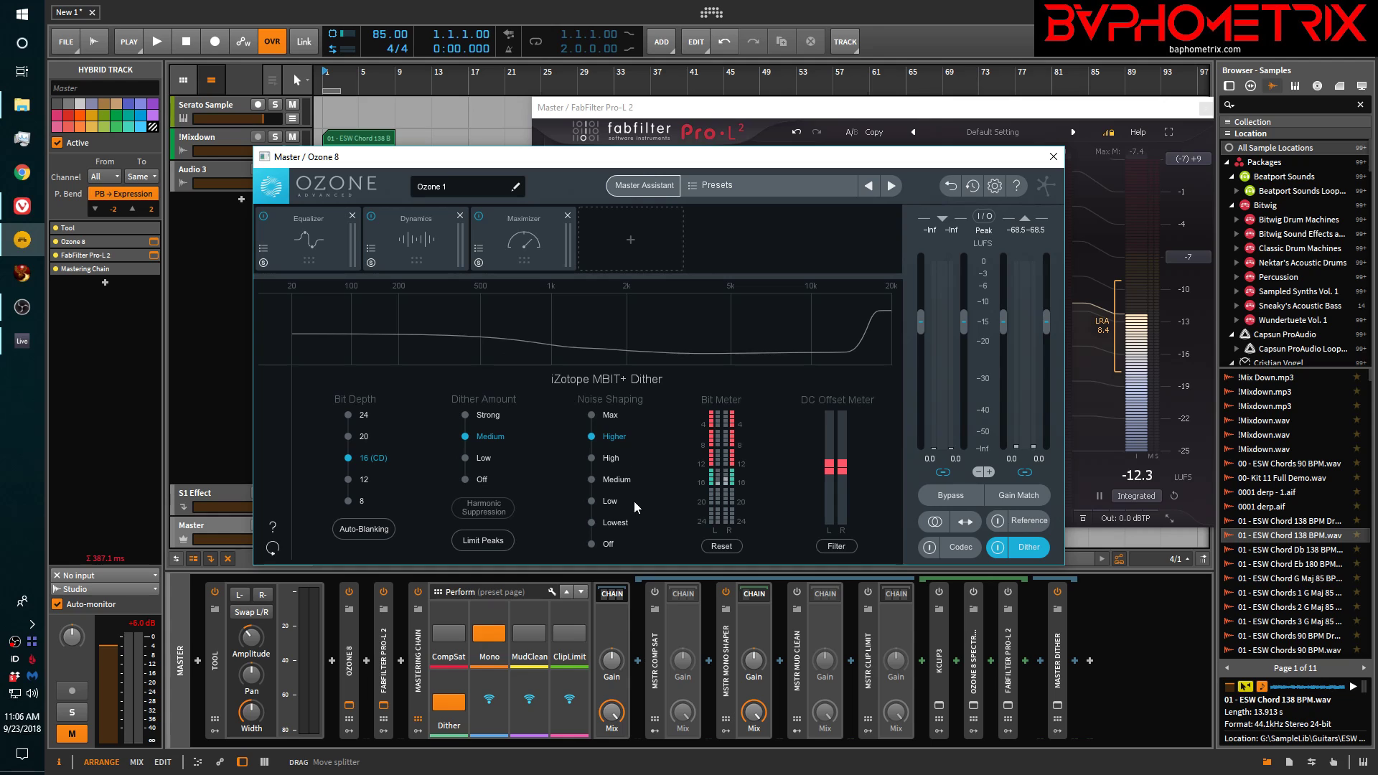
- Switch to the browser and go to the Dithering section of the Google document about loudness and dithering
click(22, 206)
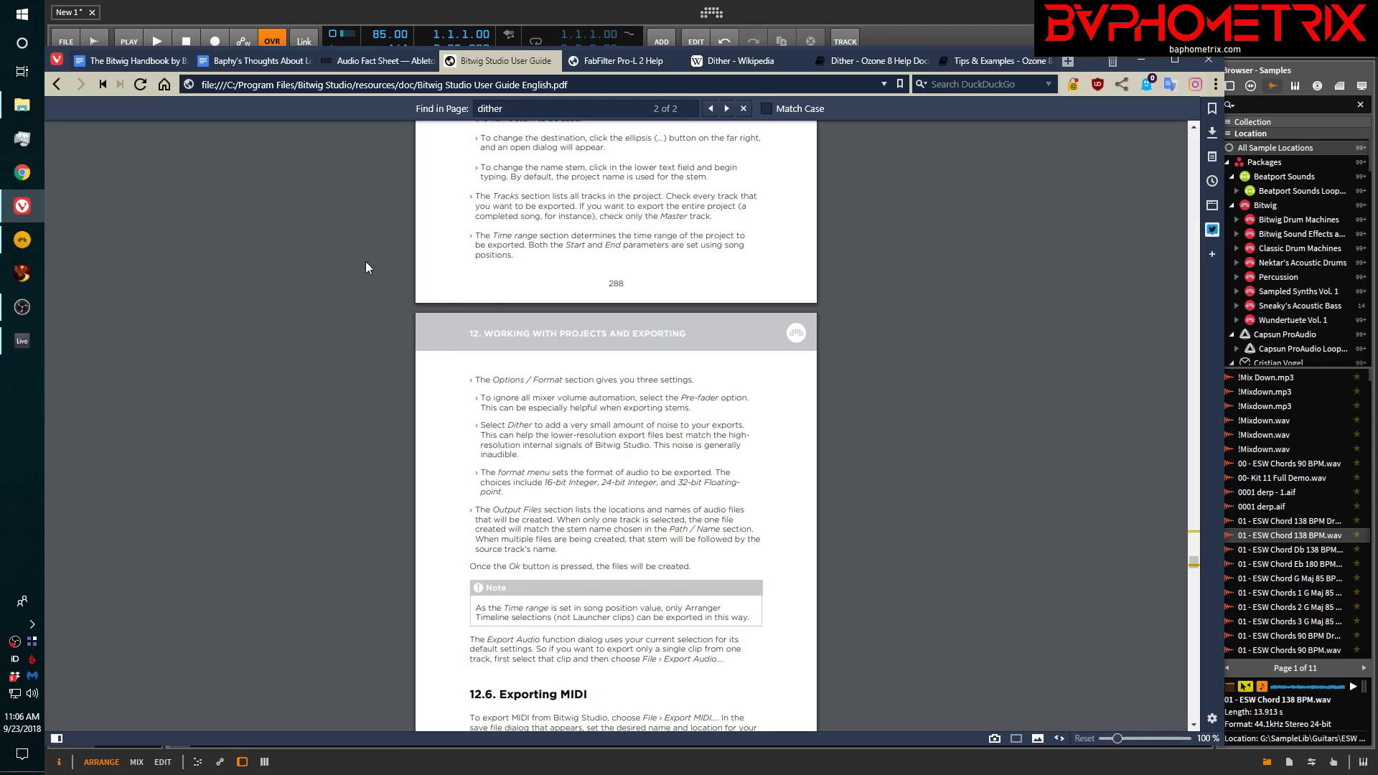
click(259, 61)
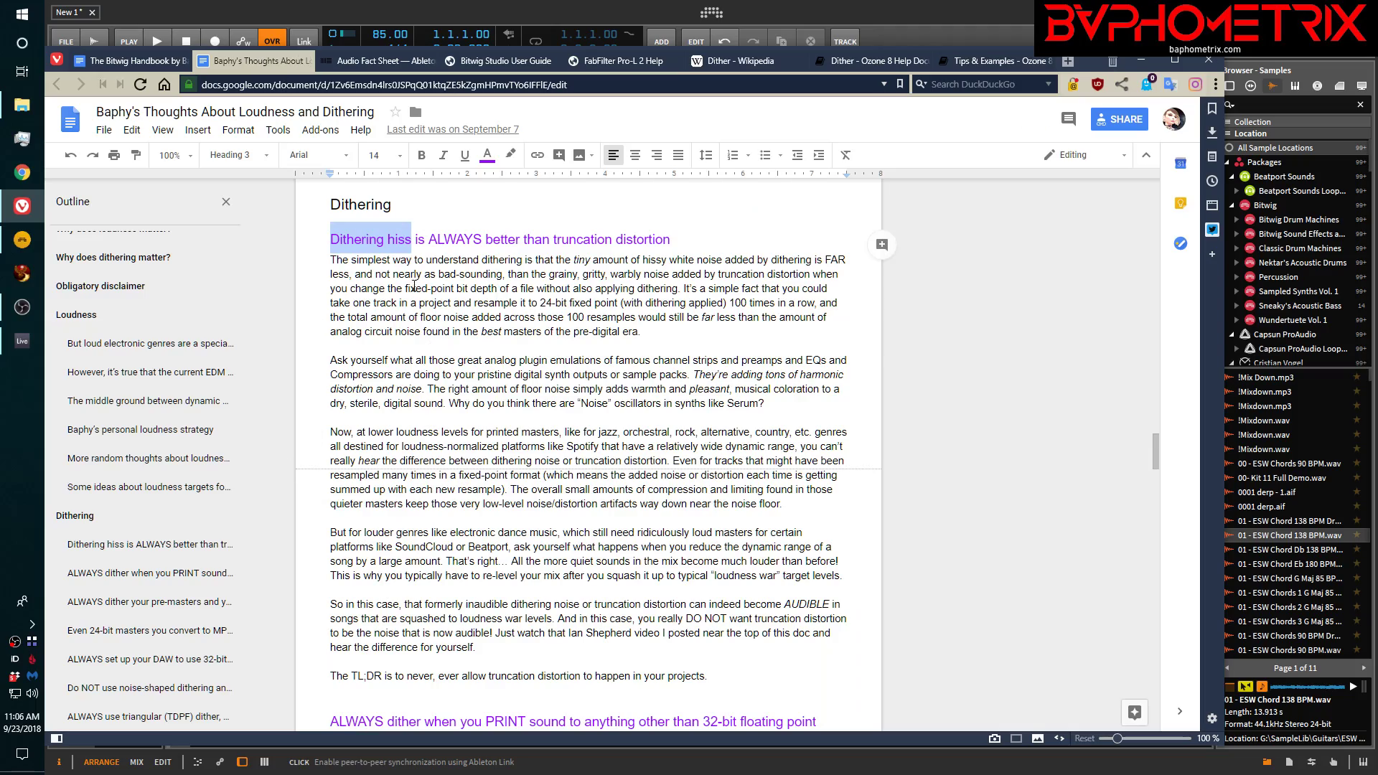
scroll(413, 287, up, 5)
scroll(413, 287, up, 10)
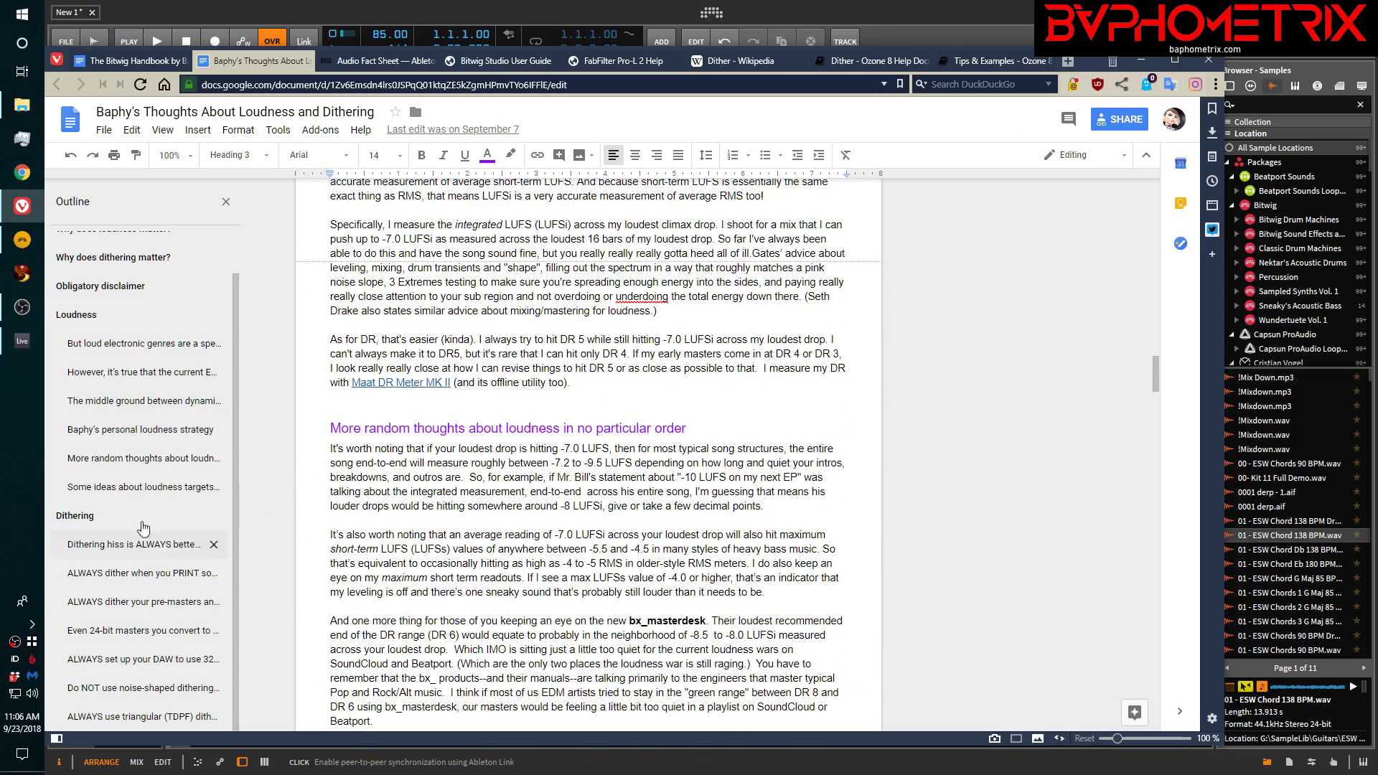
click(72, 516)
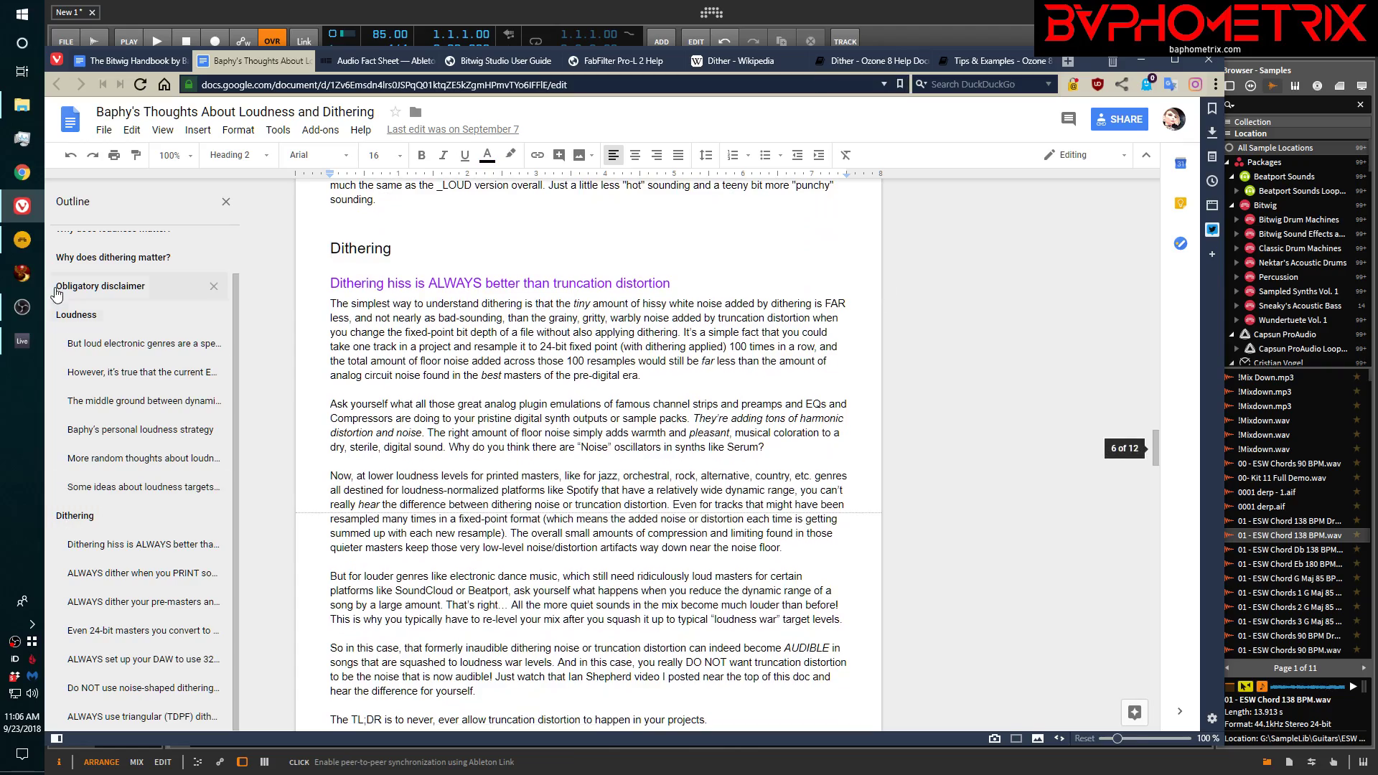
- Return to the table of contents near the start of the loudness and dithering document, showing its Dithering entries
click(97, 257)
scroll(555, 334, up, 15)
scroll(555, 334, down, 2)
scroll(554, 333, down, 4)
scroll(555, 334, up, 2)
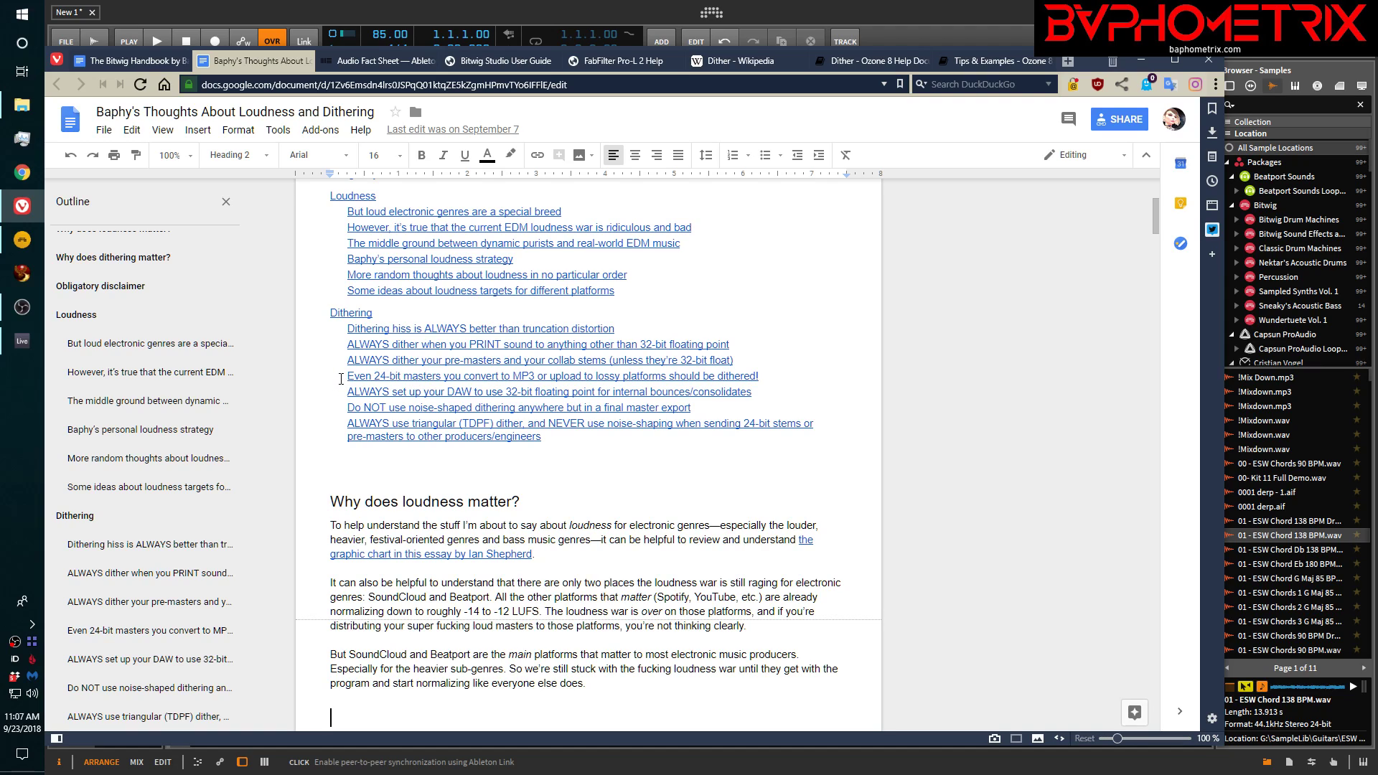
- Highlight the contents entry about dithering 24-bit masters for MP3 or lossy platforms, and review the 32-bit floating point and noise-shaped dithering entries
drag(343, 377, 785, 375)
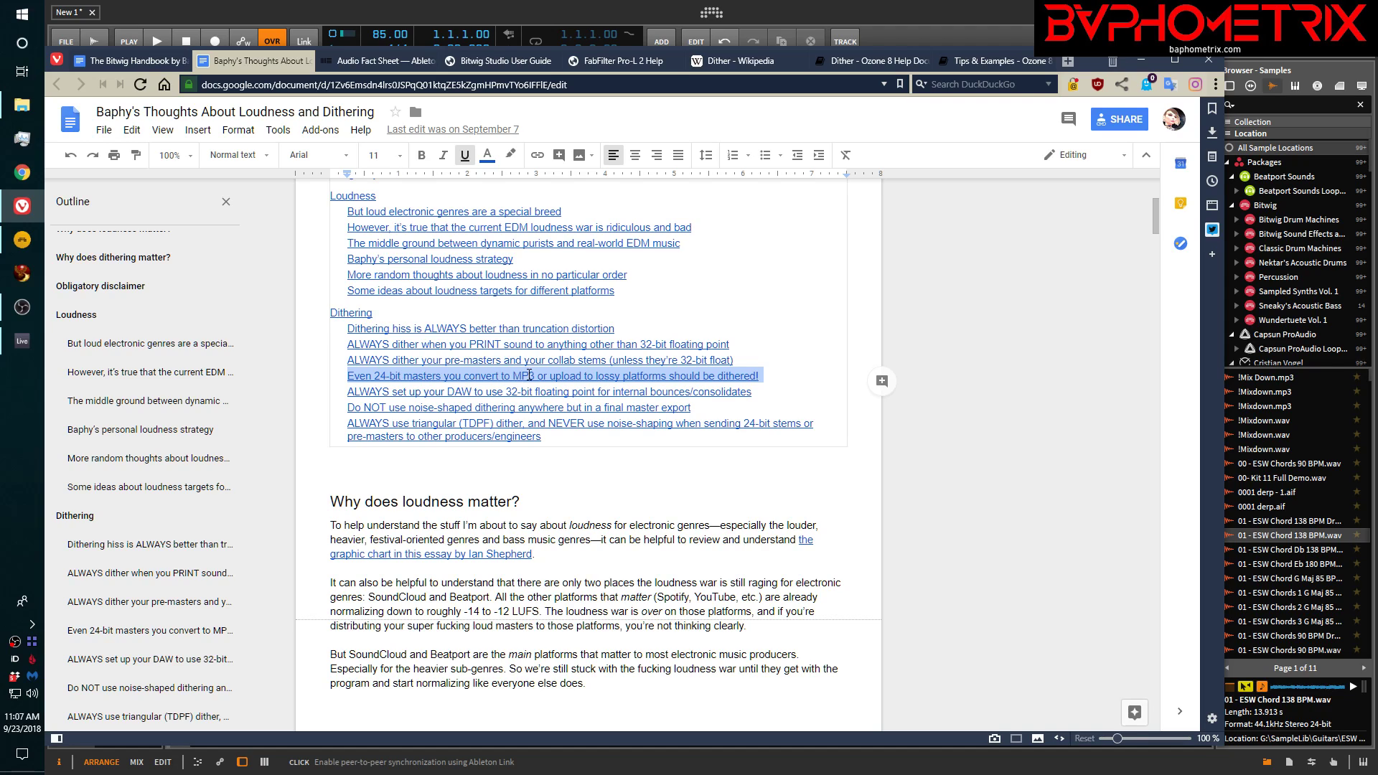
click(345, 394)
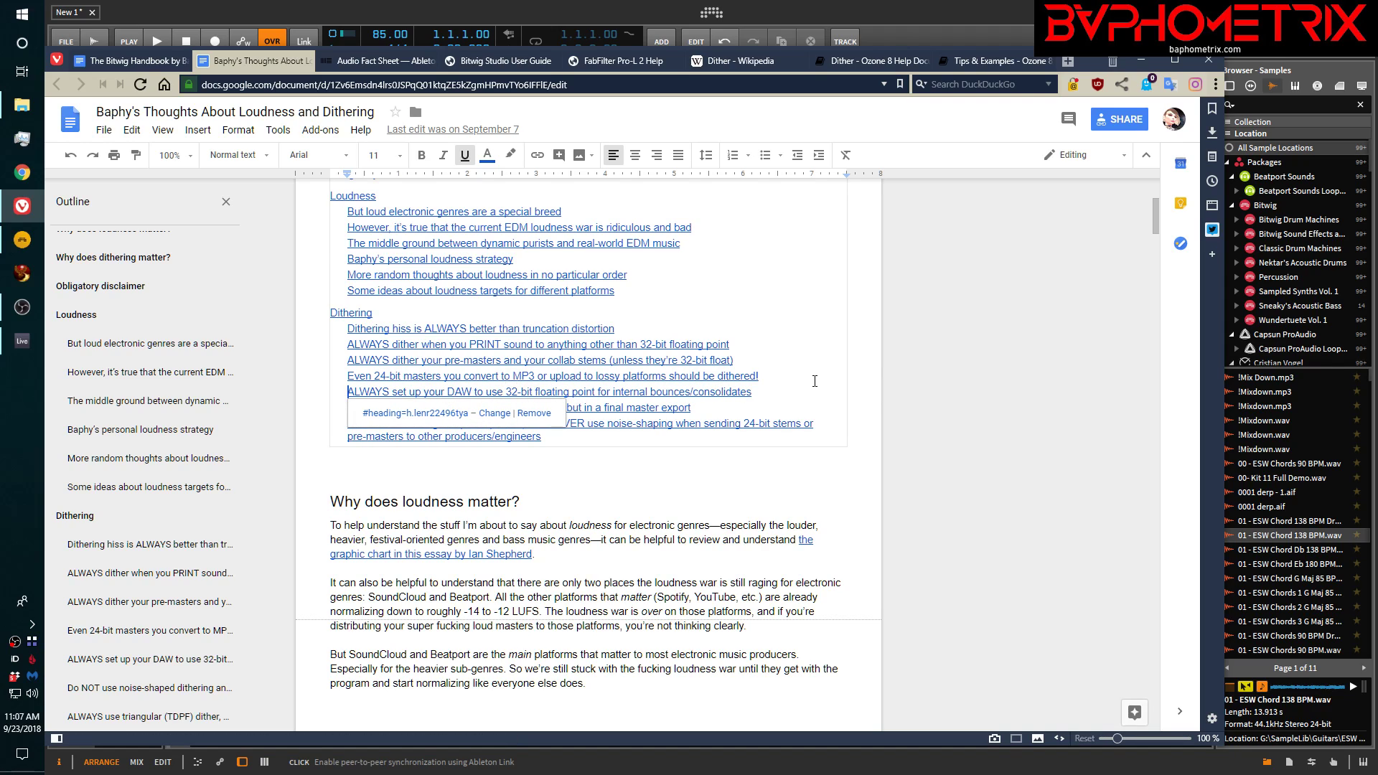
key(Down)
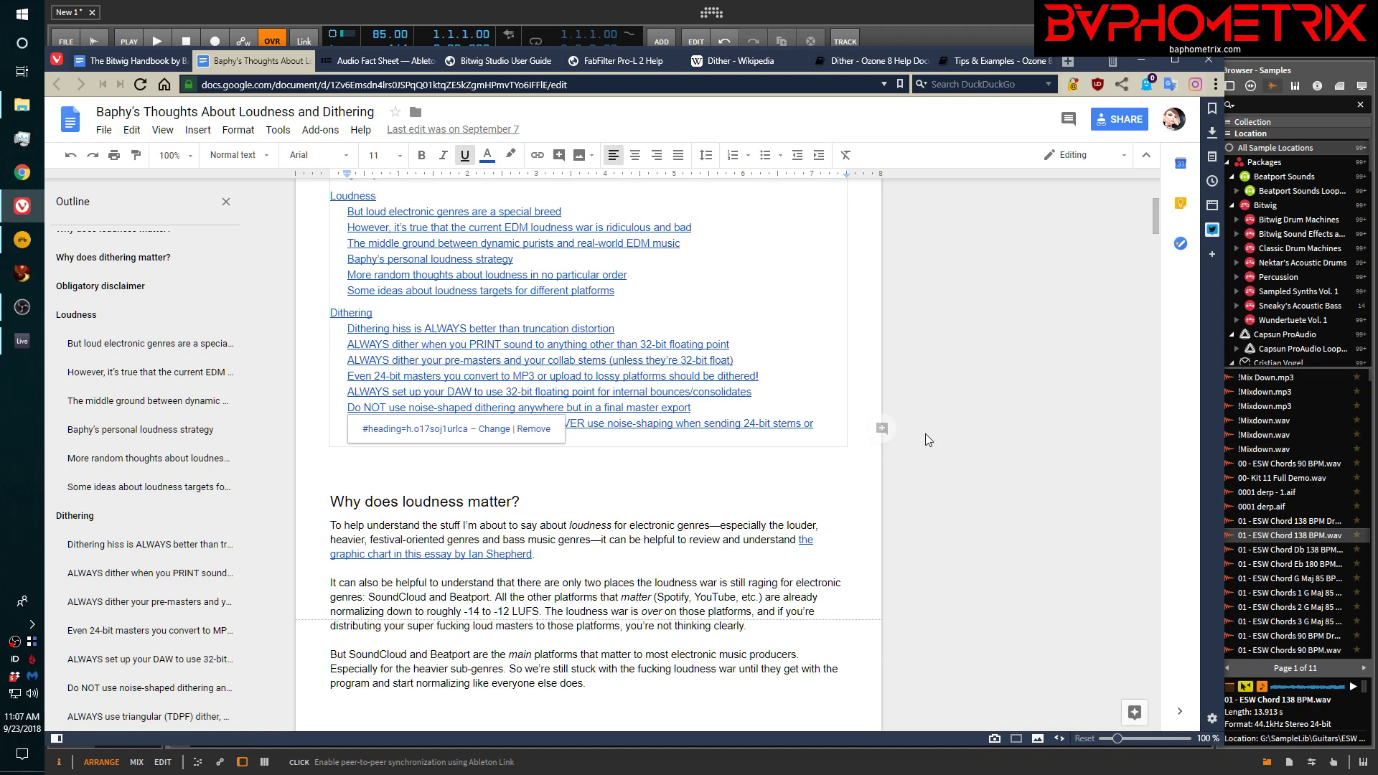
click(679, 540)
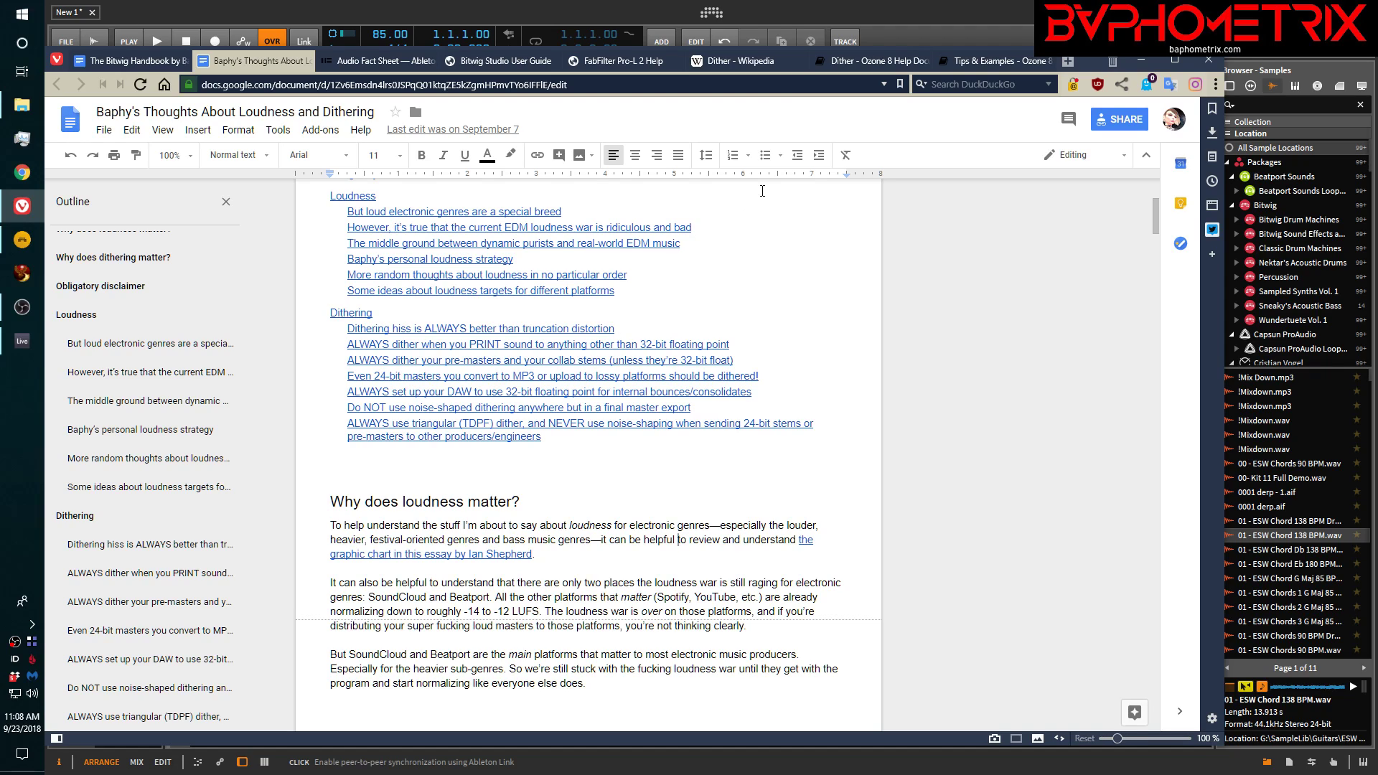
- Follow the contents link to the triangular (TDPF) dither section and highlight the start of its "IMO, the bottom line" paragraph
click(374, 424)
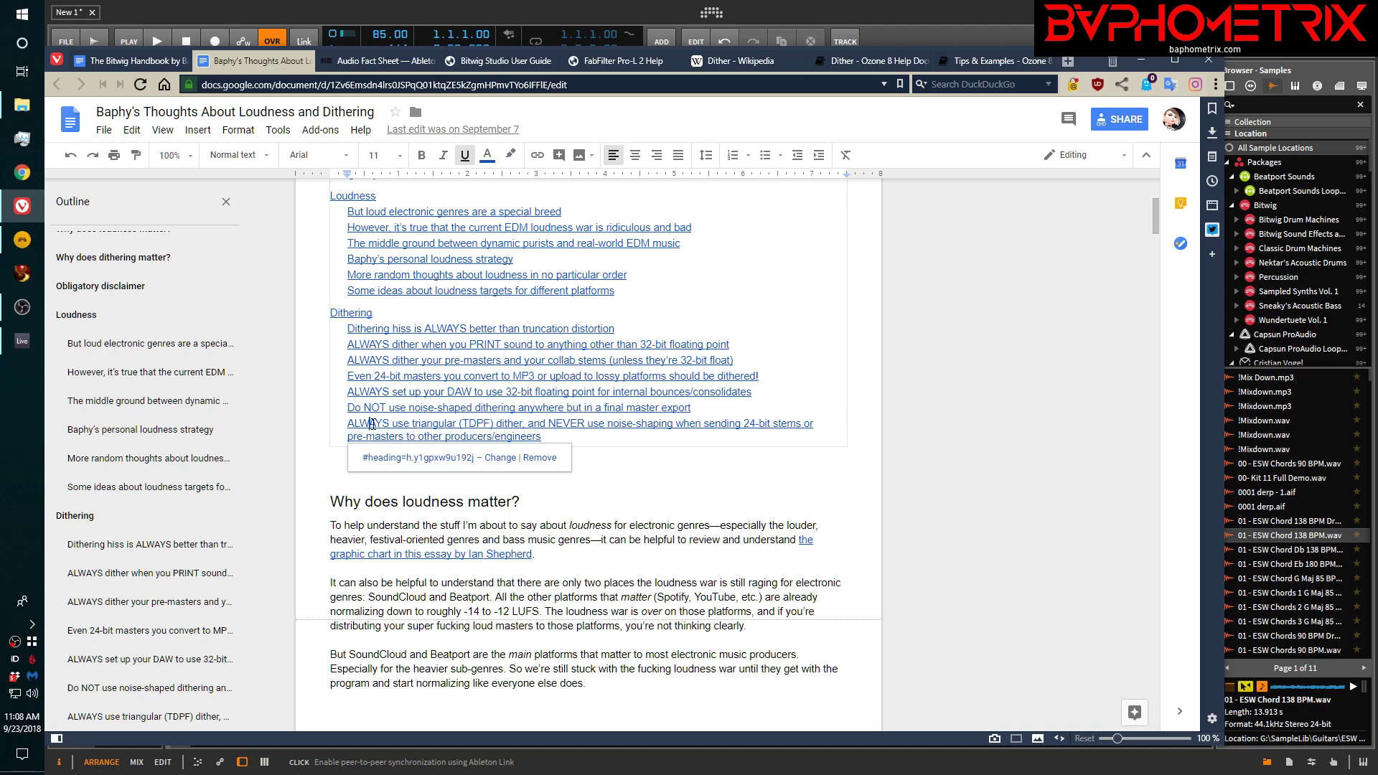
click(384, 462)
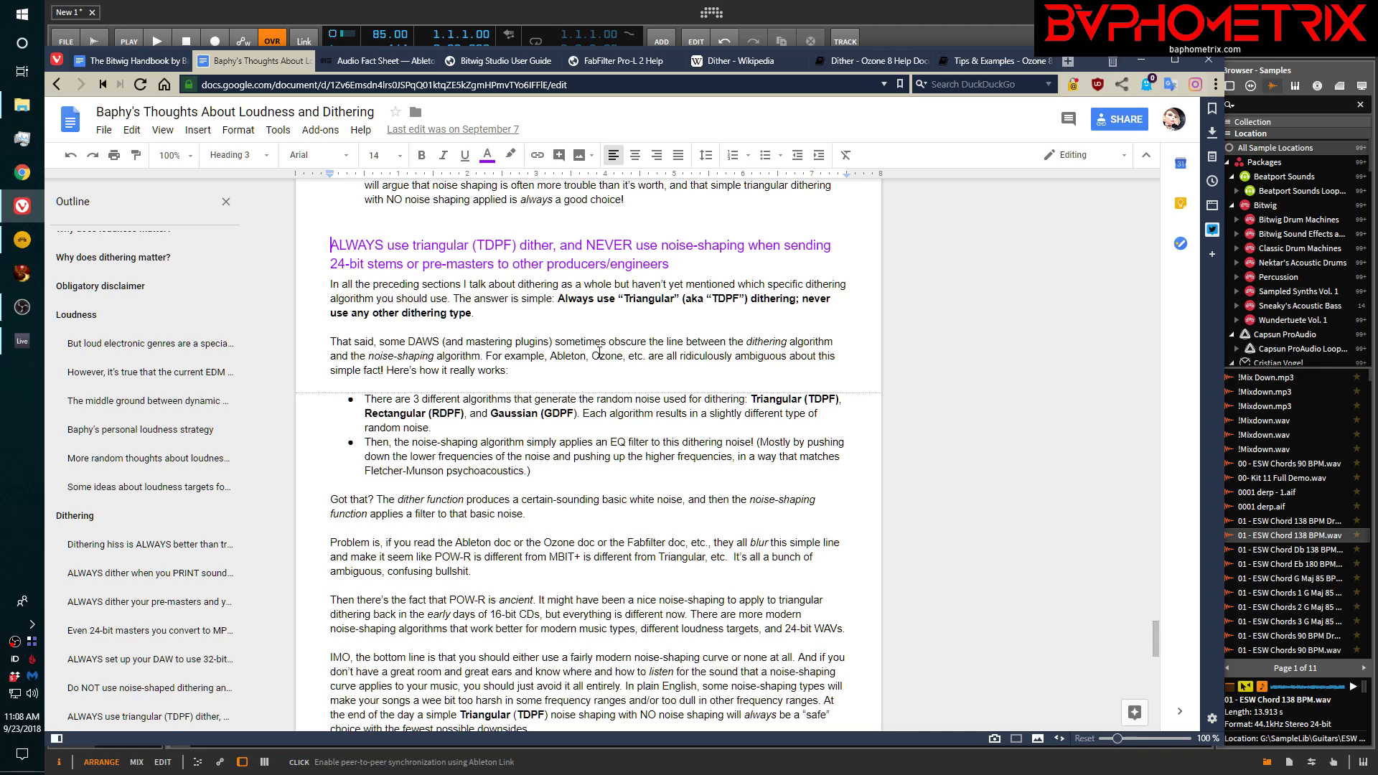
scroll(600, 352, down, 4)
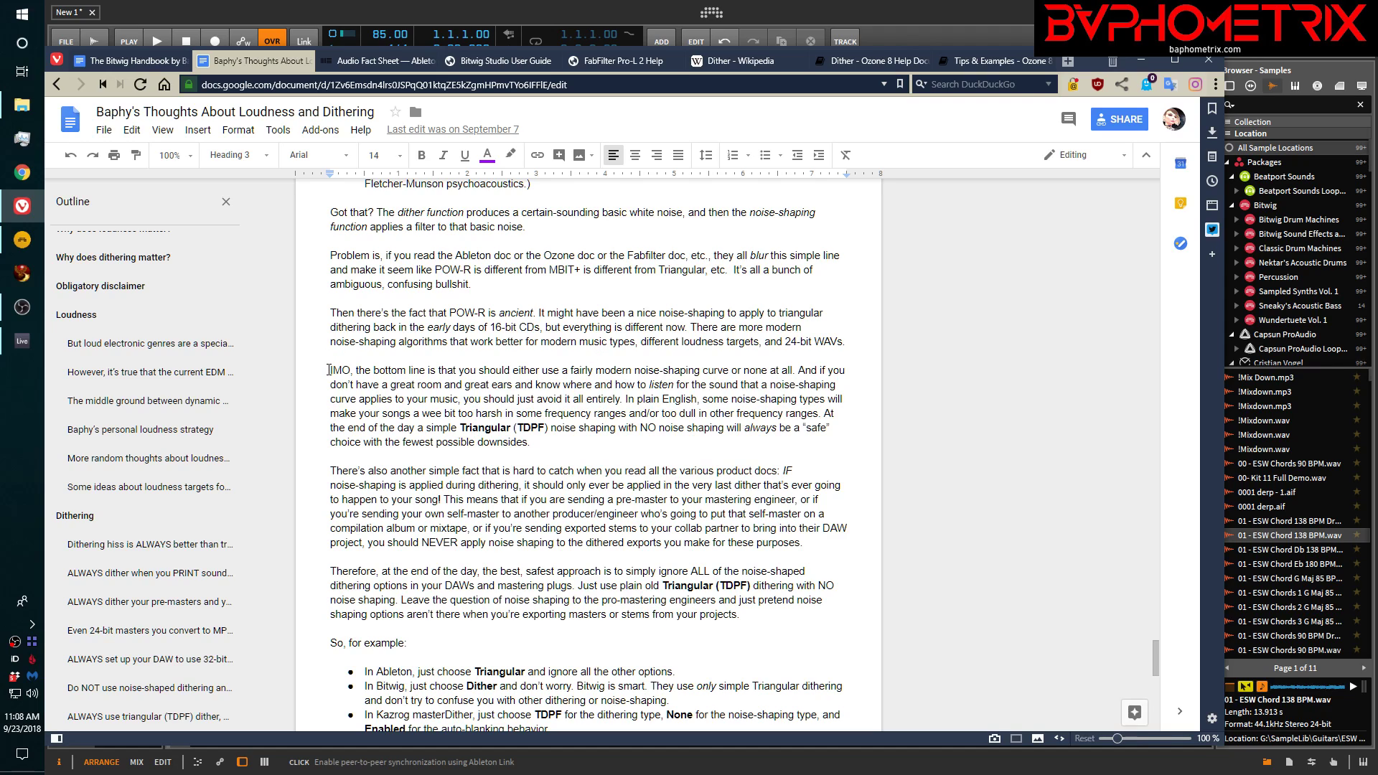
drag(328, 370, 513, 393)
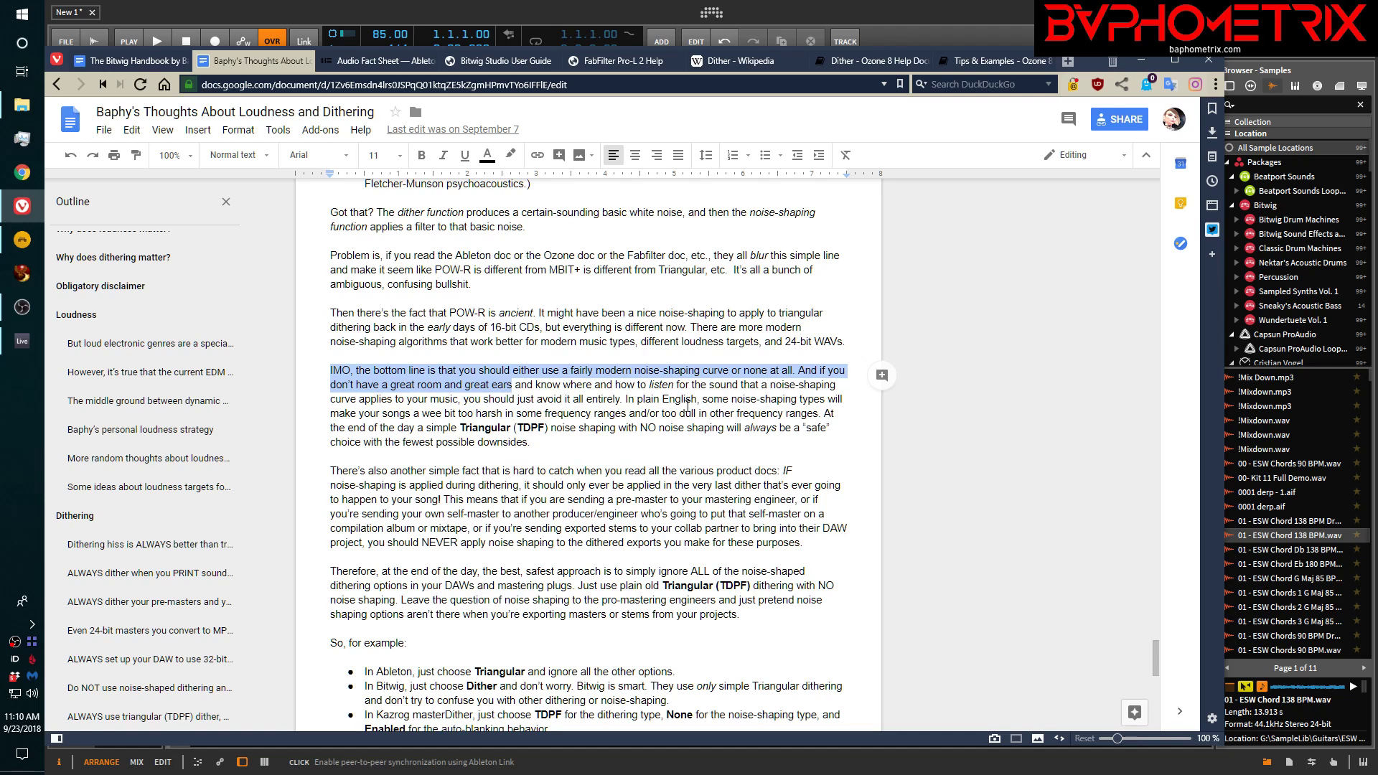
- Switch back to Bitwig Studio and close the Ozone 8 and FabFilter Pro-L 2 plug-in windows
click(798, 20)
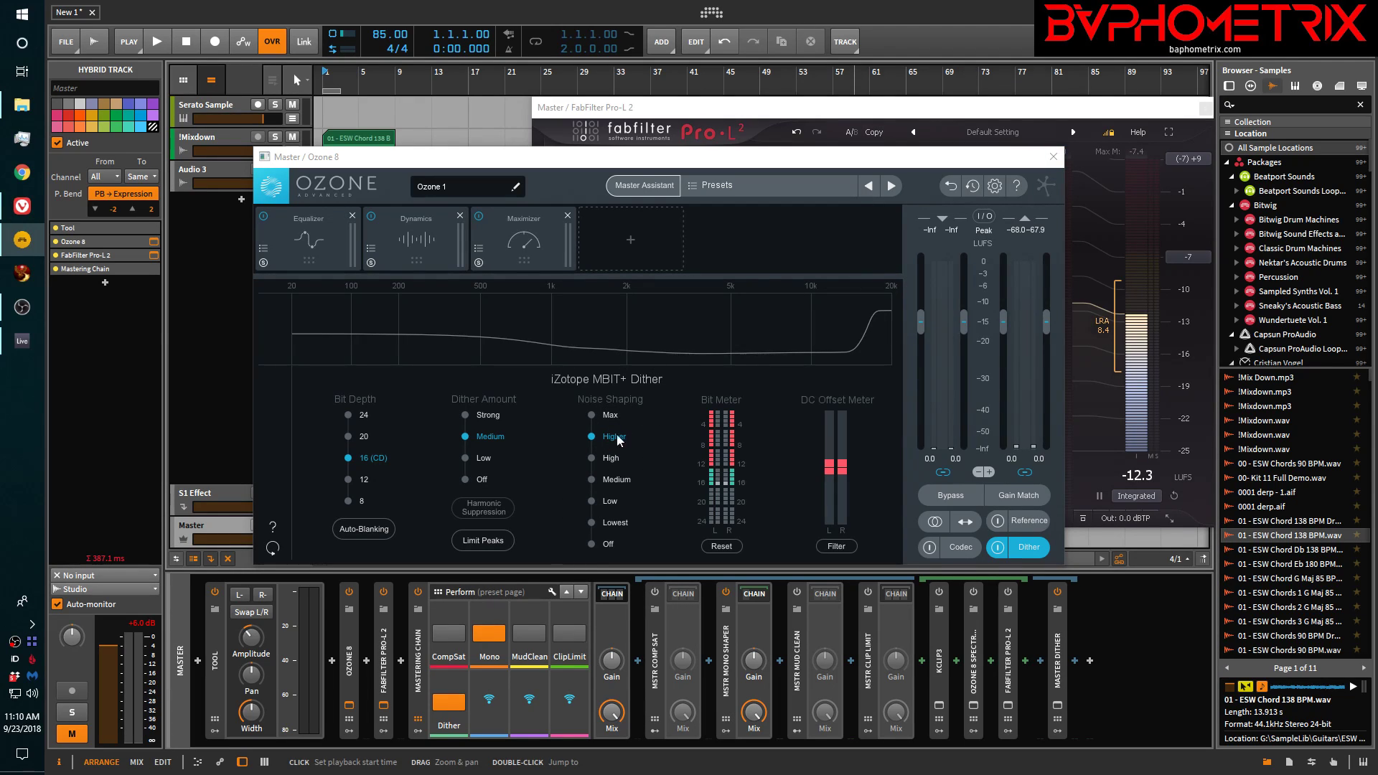
click(1053, 157)
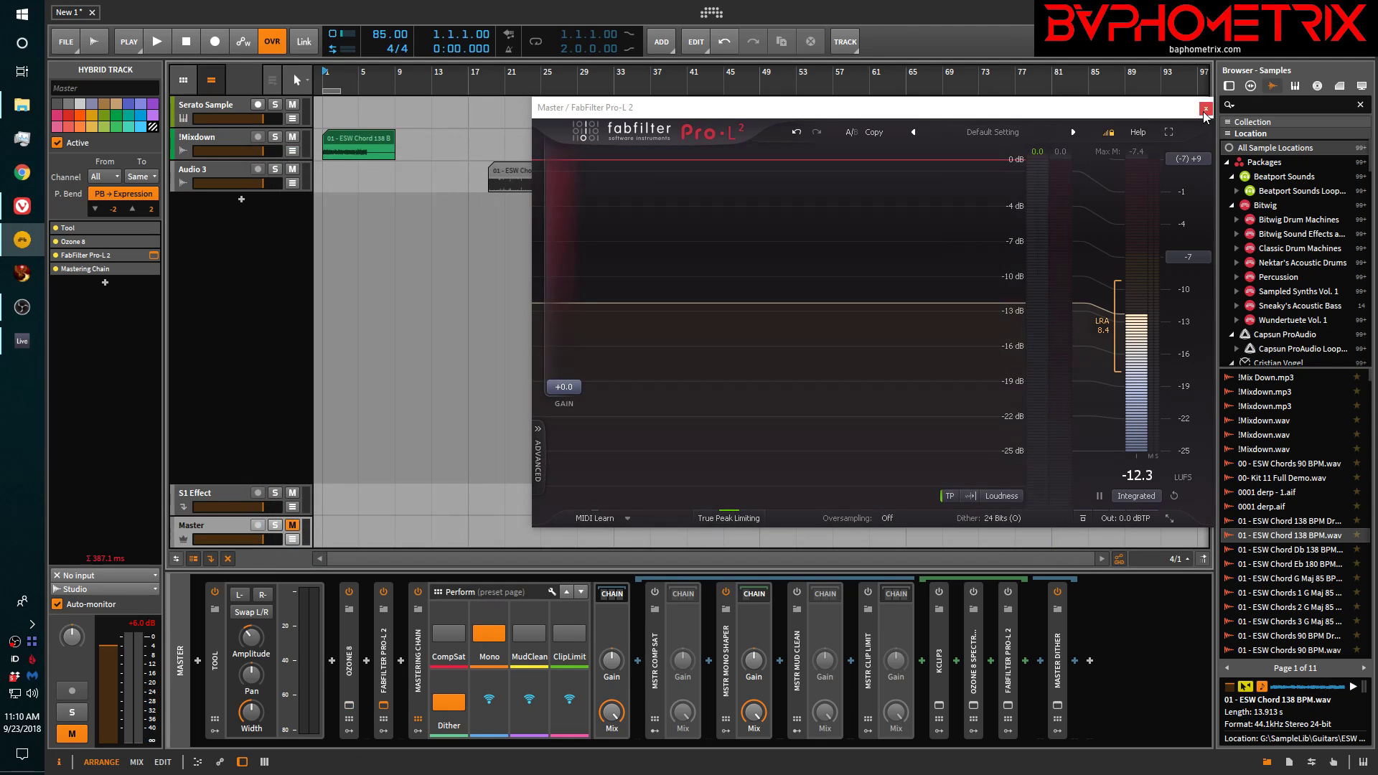
click(1205, 108)
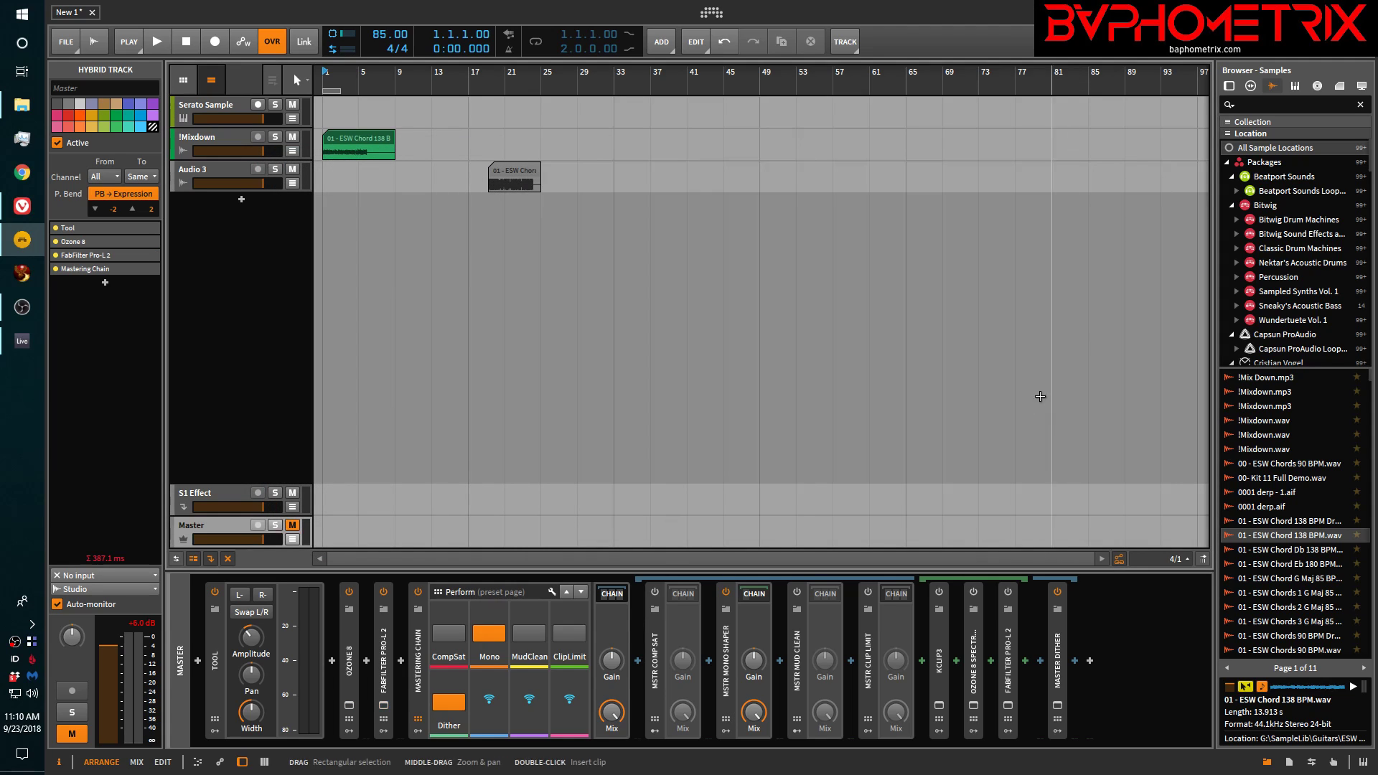
- Open the Master Dither plug-in in the Mastering Chain, compare noise shaping K2, K1 and None, and close it with None selected
click(1059, 705)
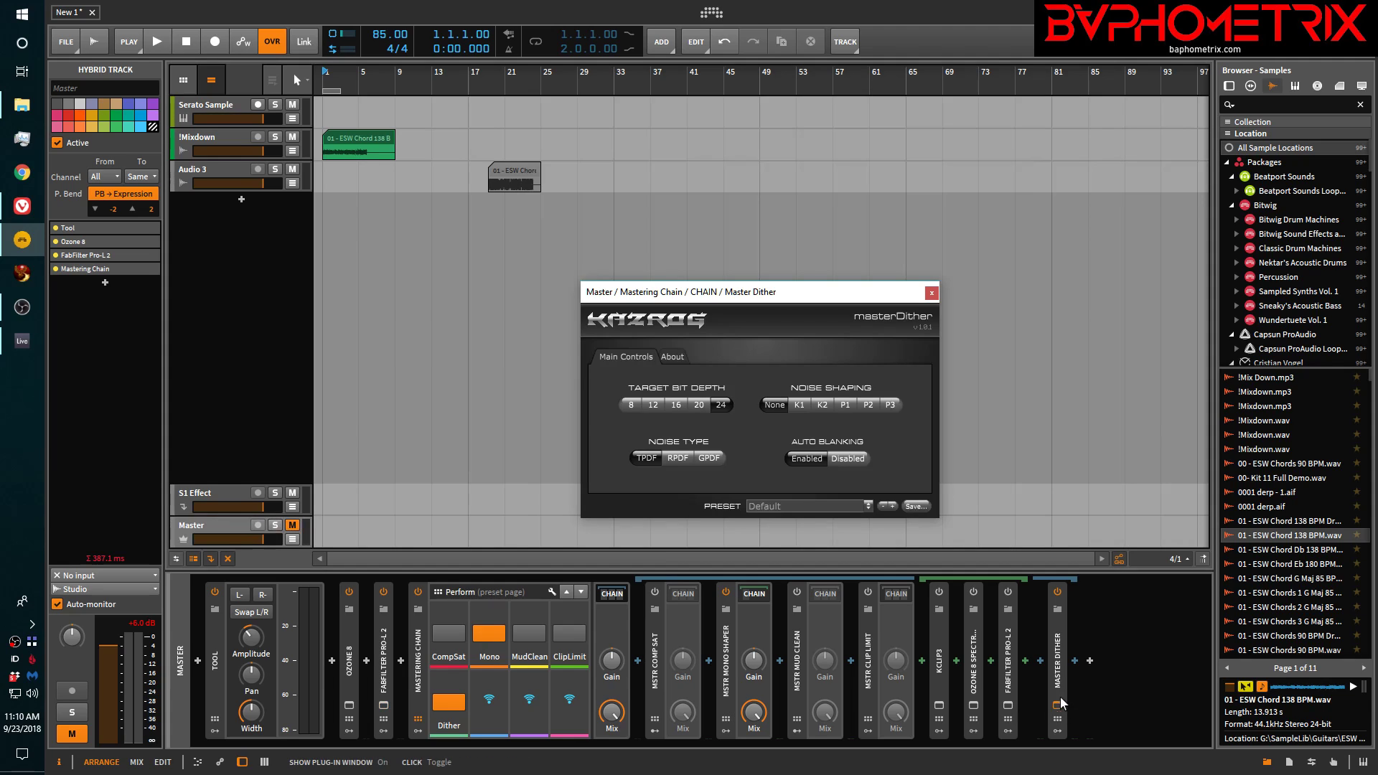
click(824, 405)
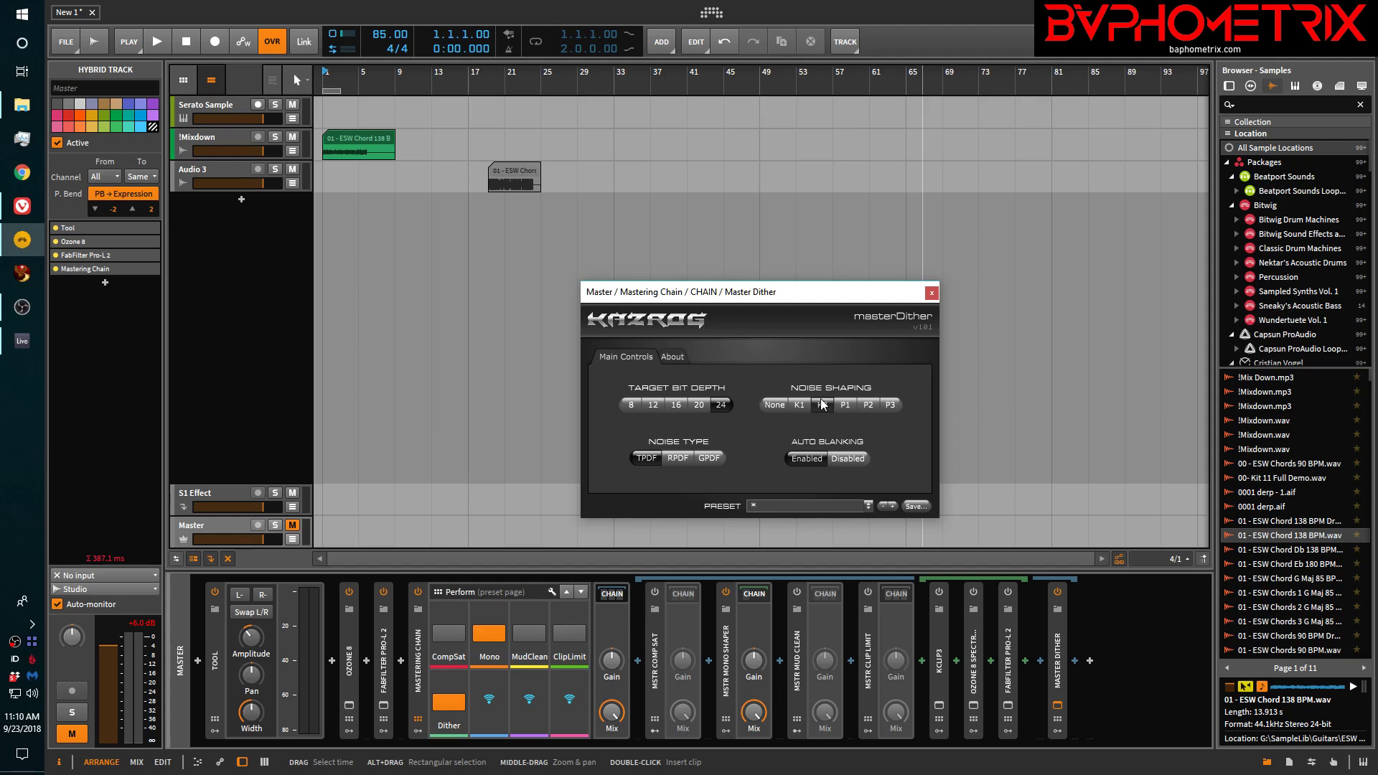
click(773, 406)
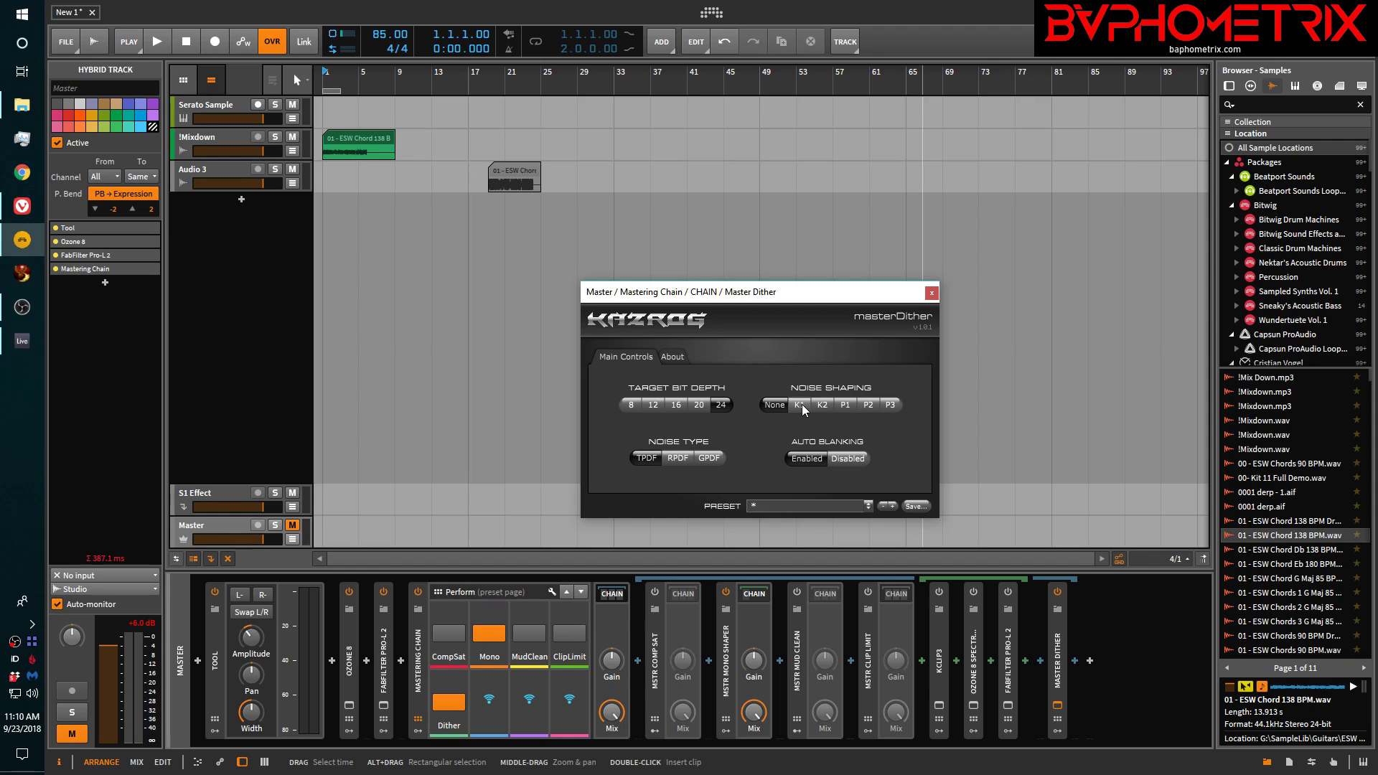
click(823, 406)
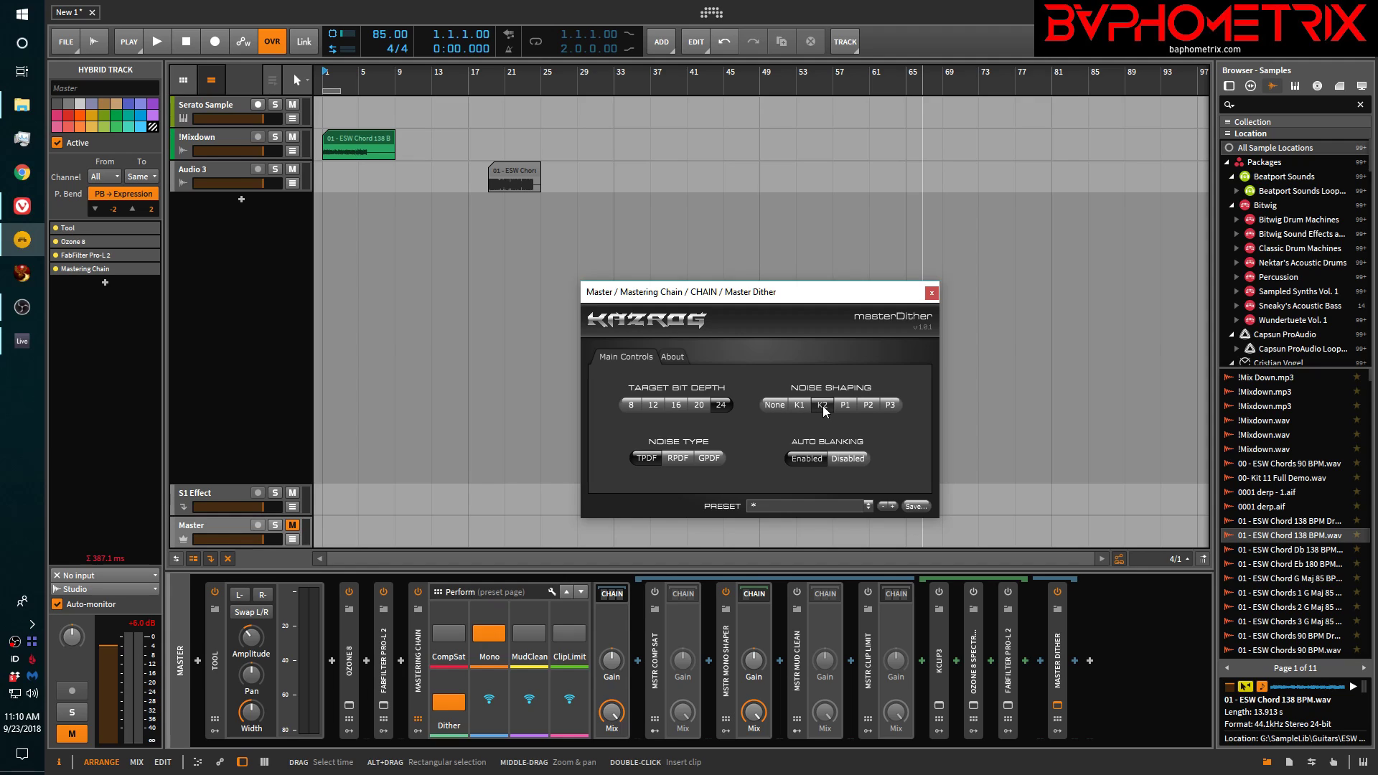
click(798, 406)
click(780, 404)
click(820, 404)
click(797, 407)
click(778, 406)
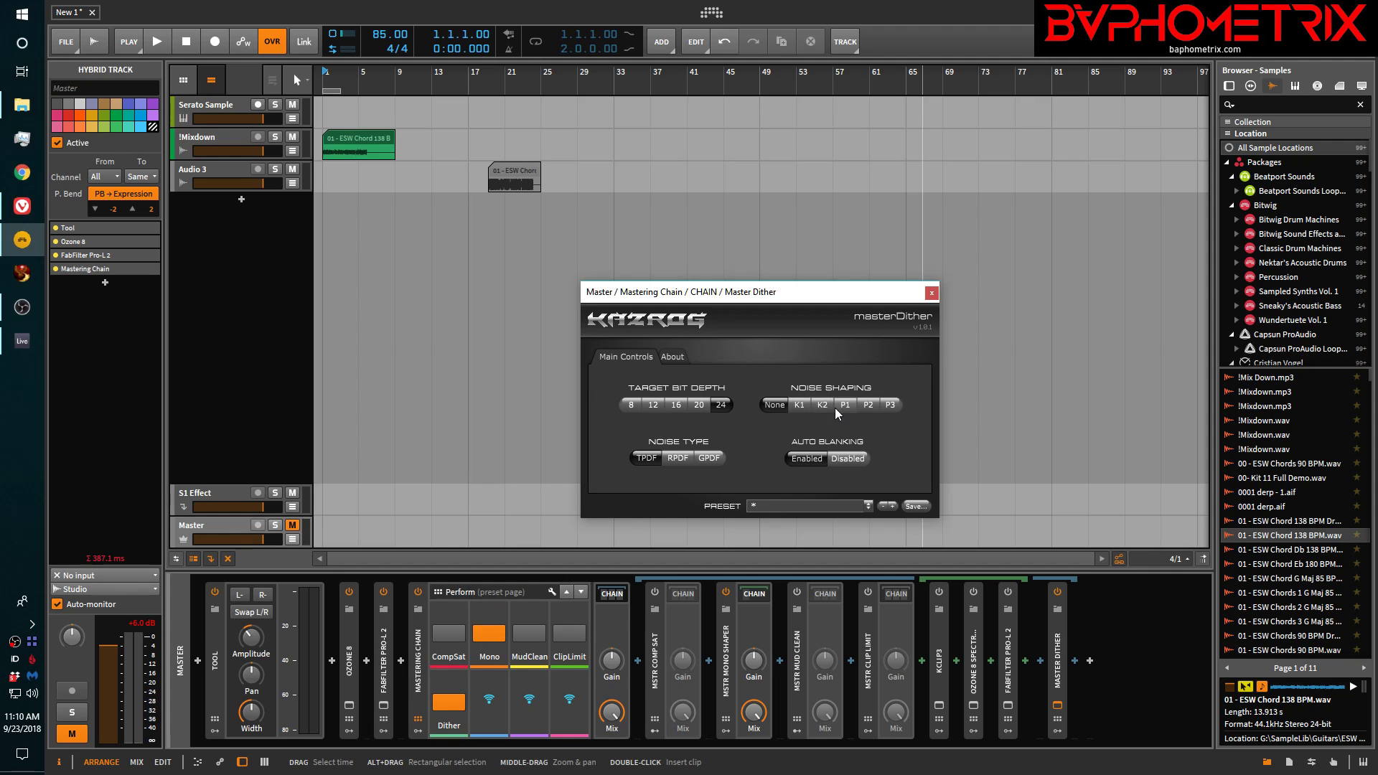
click(822, 406)
click(804, 407)
click(779, 406)
click(931, 293)
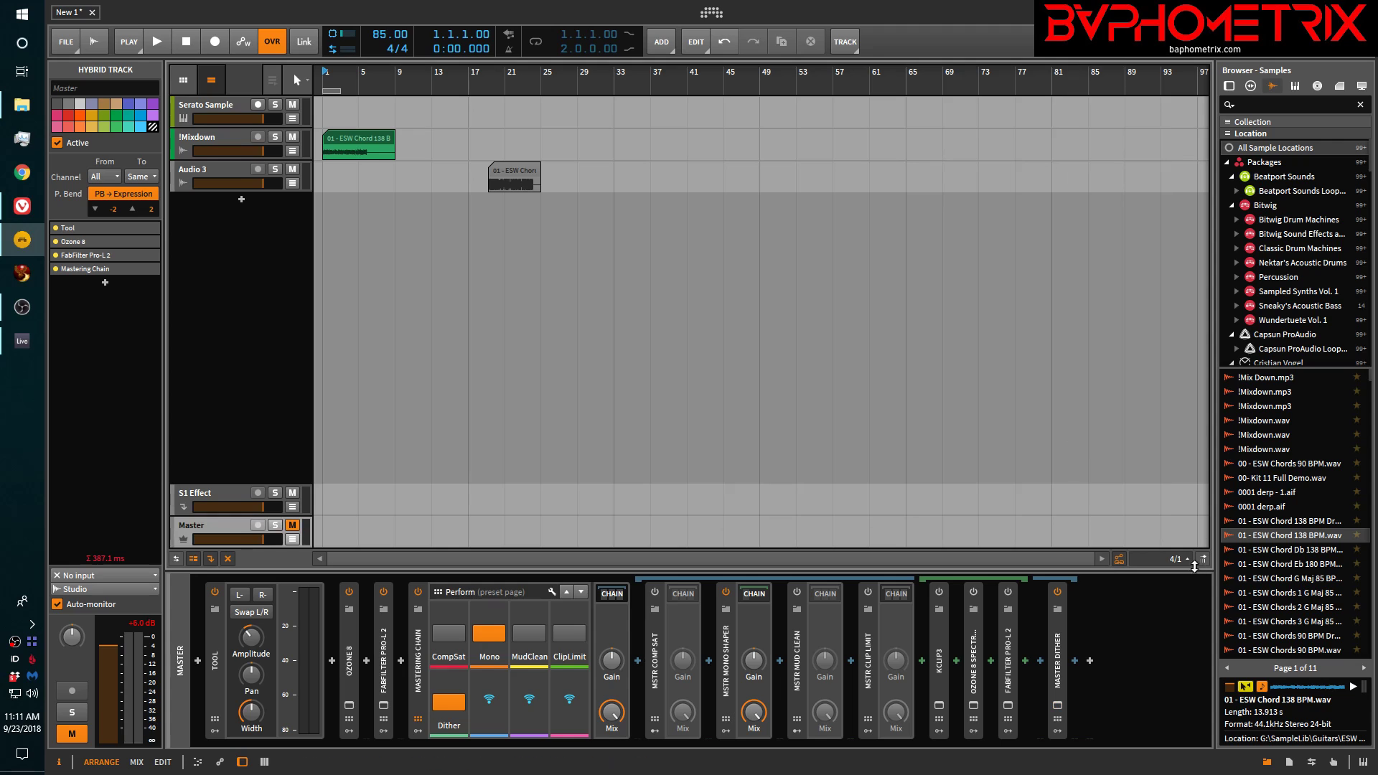
- Switch to the browser and show the beginning of The Bitwig Handbook document
click(20, 208)
click(129, 61)
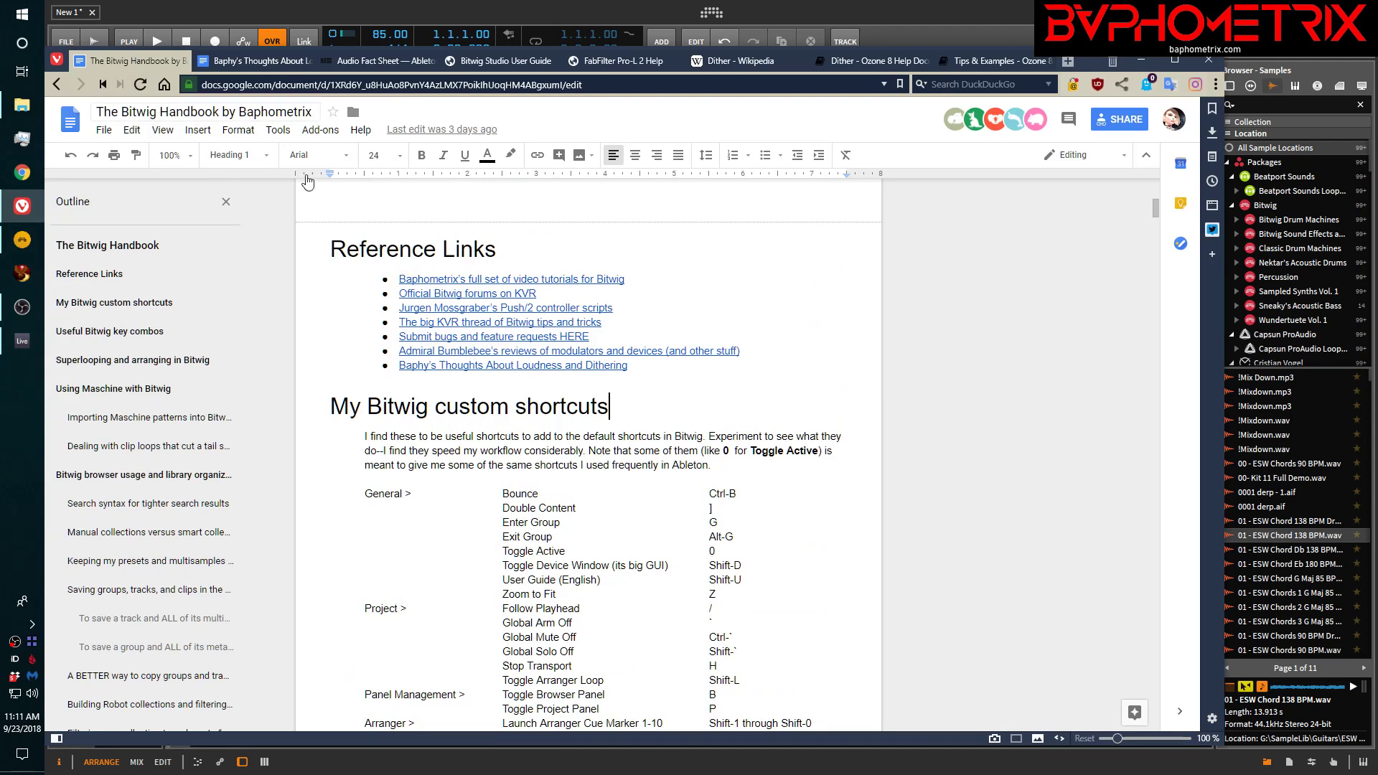
scroll(564, 350, up, 10)
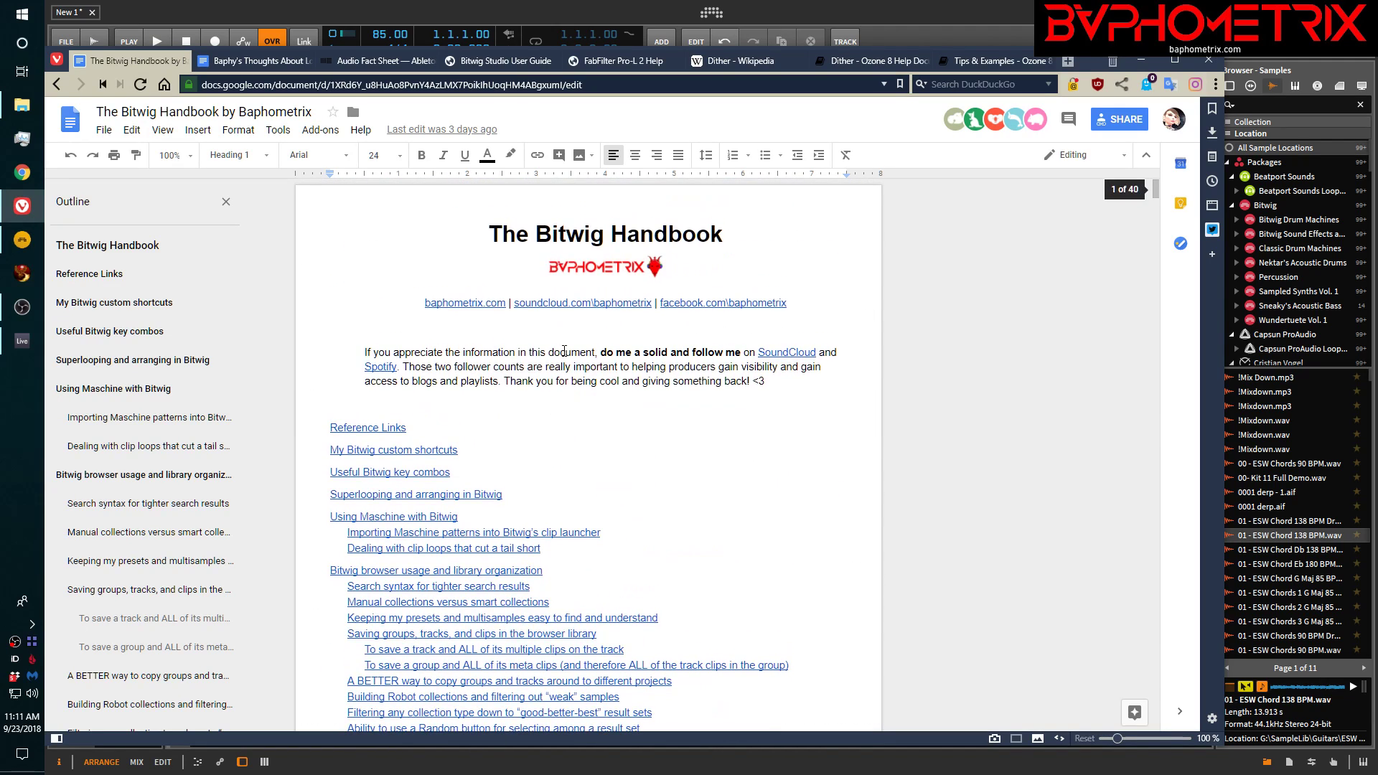